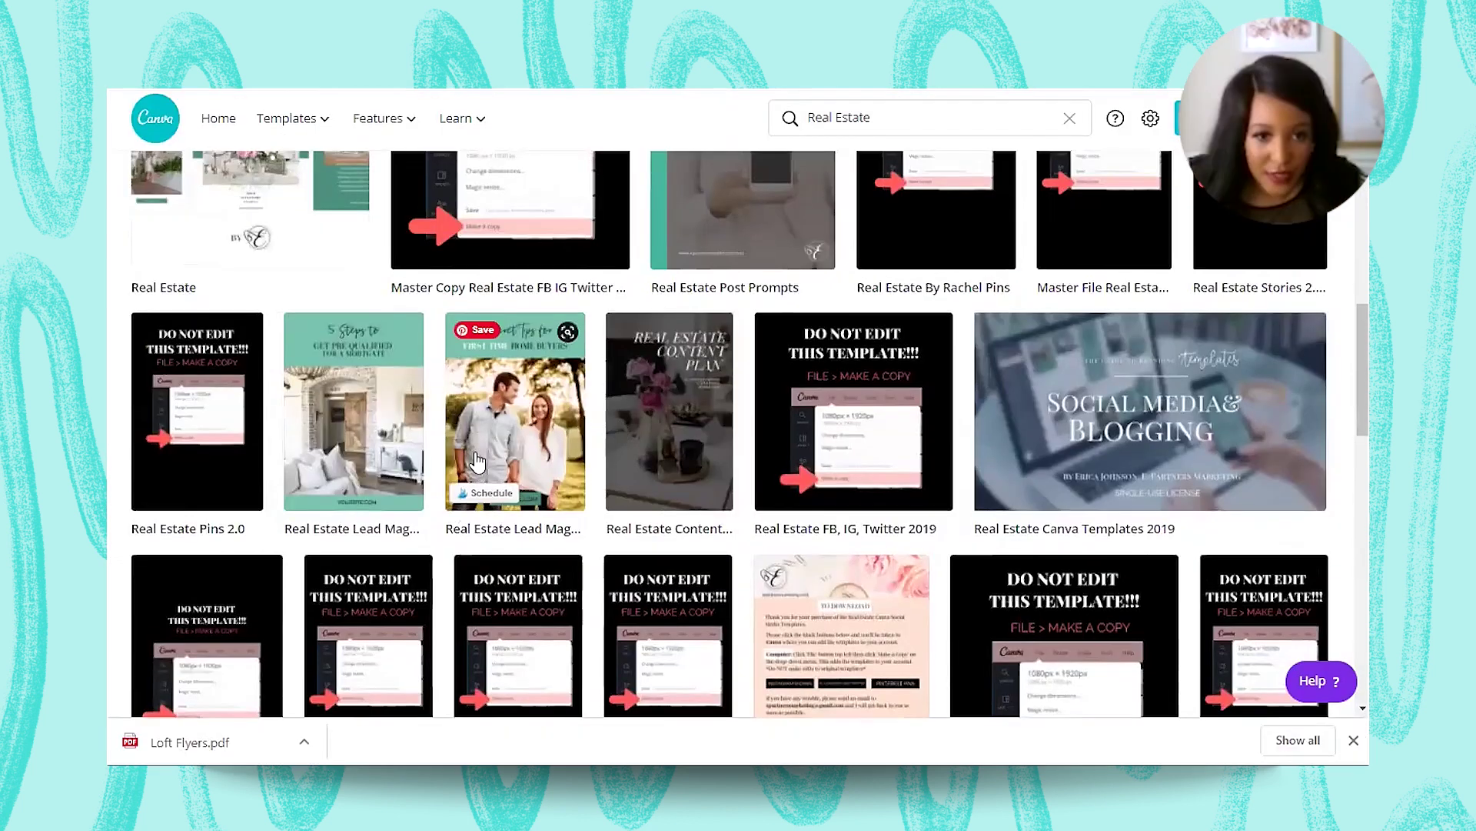
Step: Preview the pages of the first-time home buyers lead magnet and of the 35 custom real estate templates design
{"action": "left_click", "coordinate": [497, 429]}
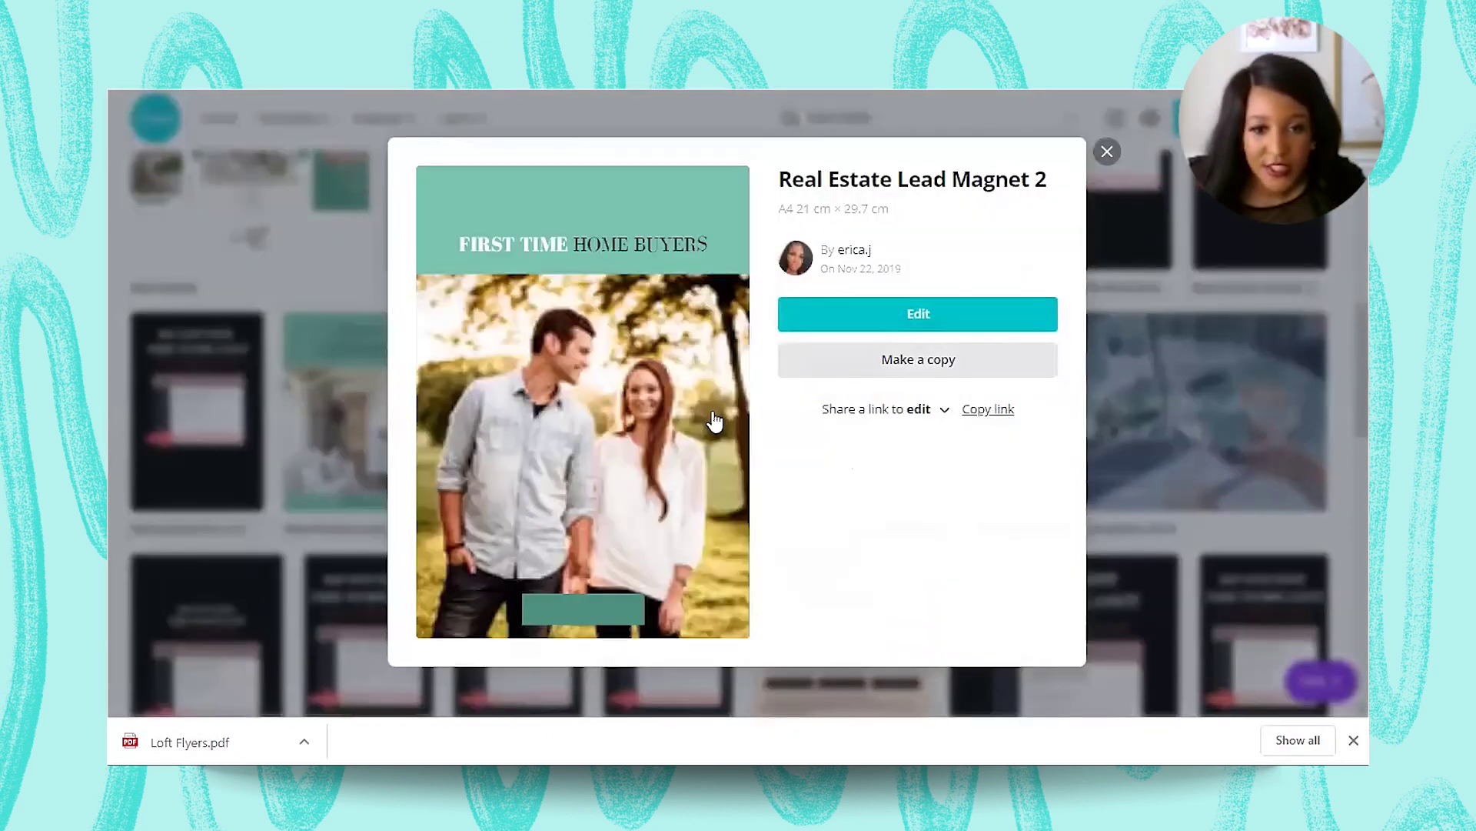
{"action": "left_click", "coordinate": [726, 419]}
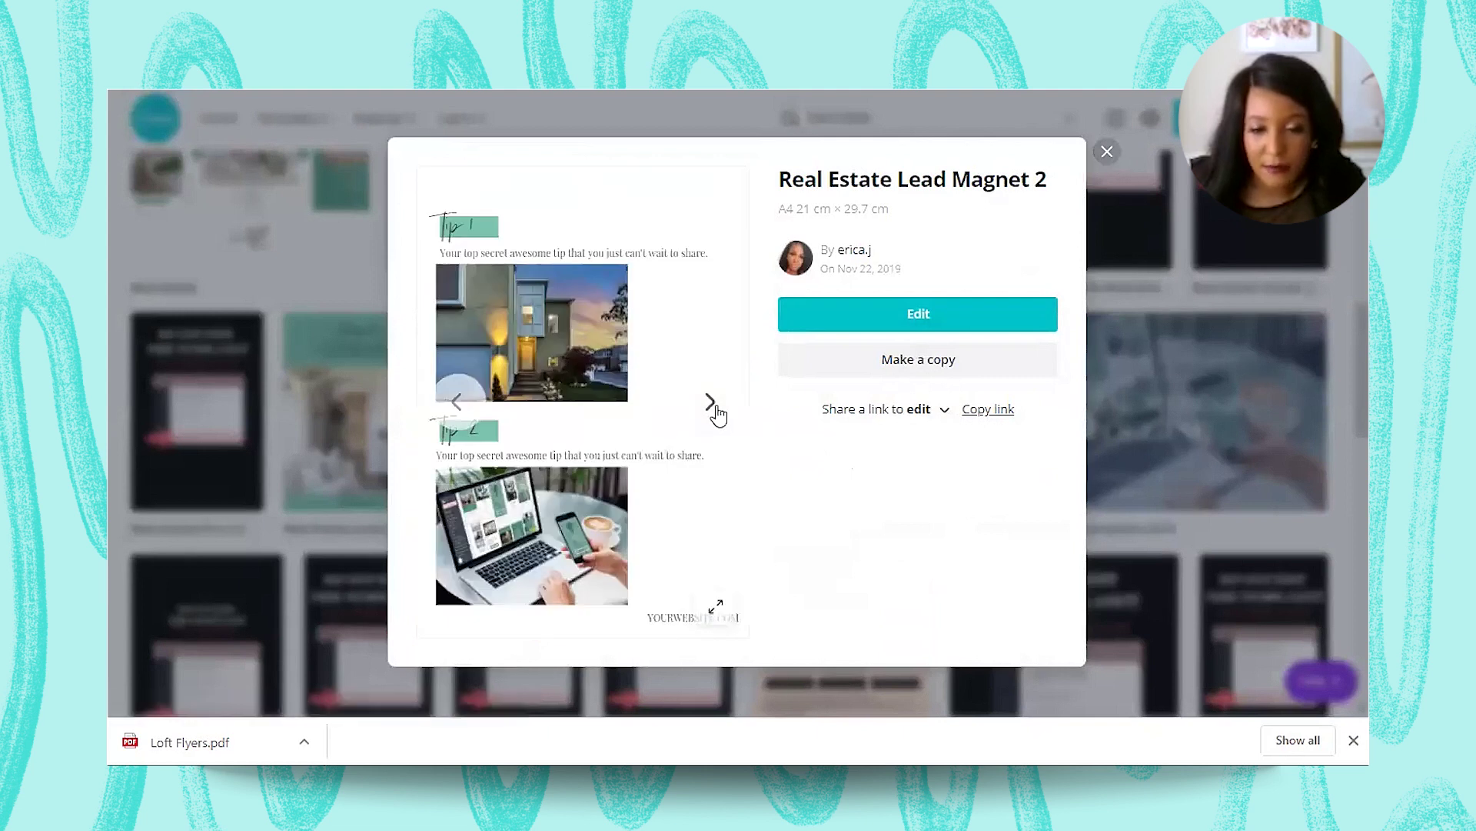
{"action": "left_click", "coordinate": [715, 413]}
{"action": "left_click", "coordinate": [715, 413]}
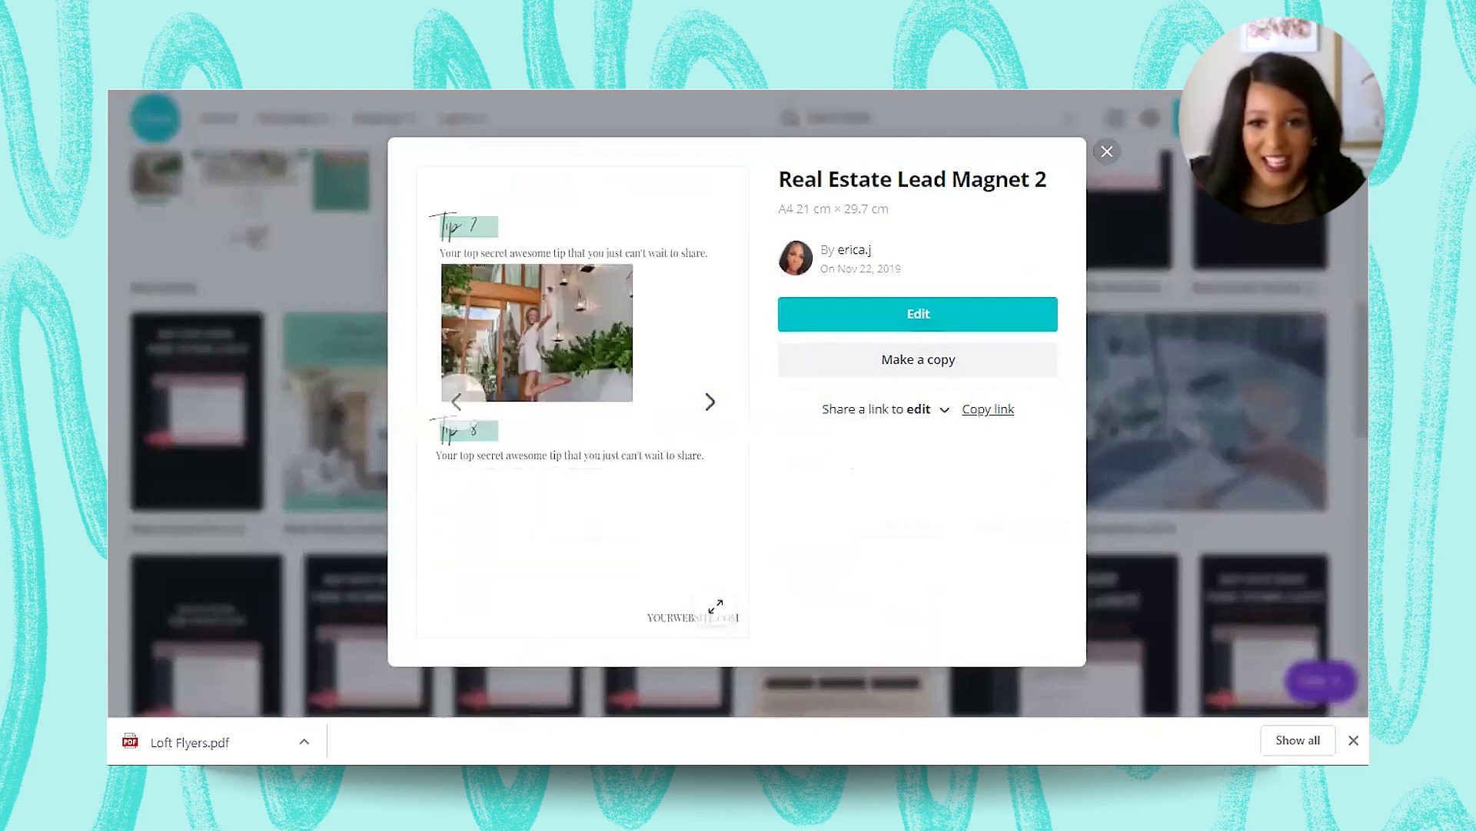
{"action": "left_click", "coordinate": [1108, 151]}
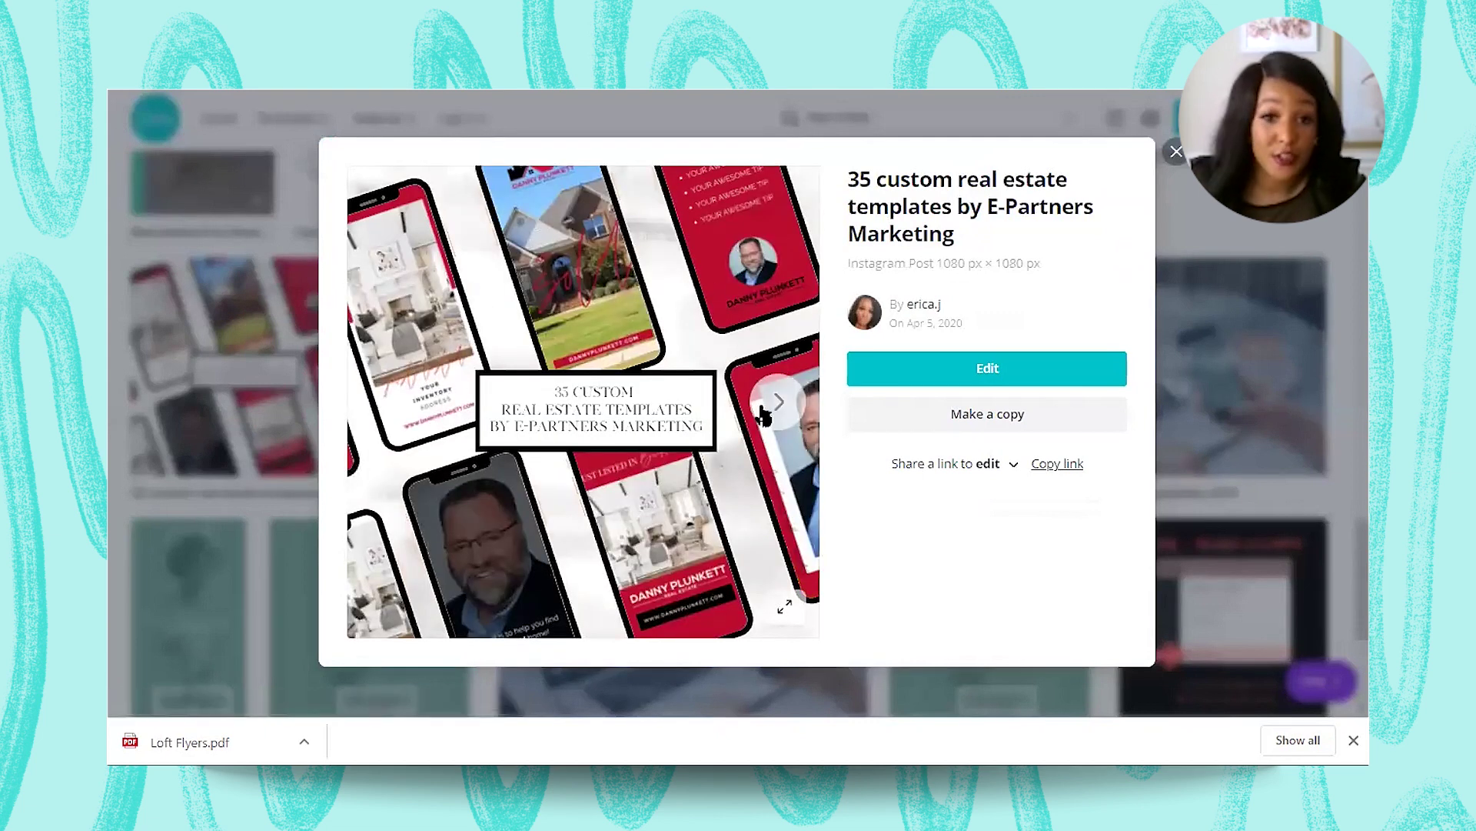
{"action": "left_click", "coordinate": [779, 403]}
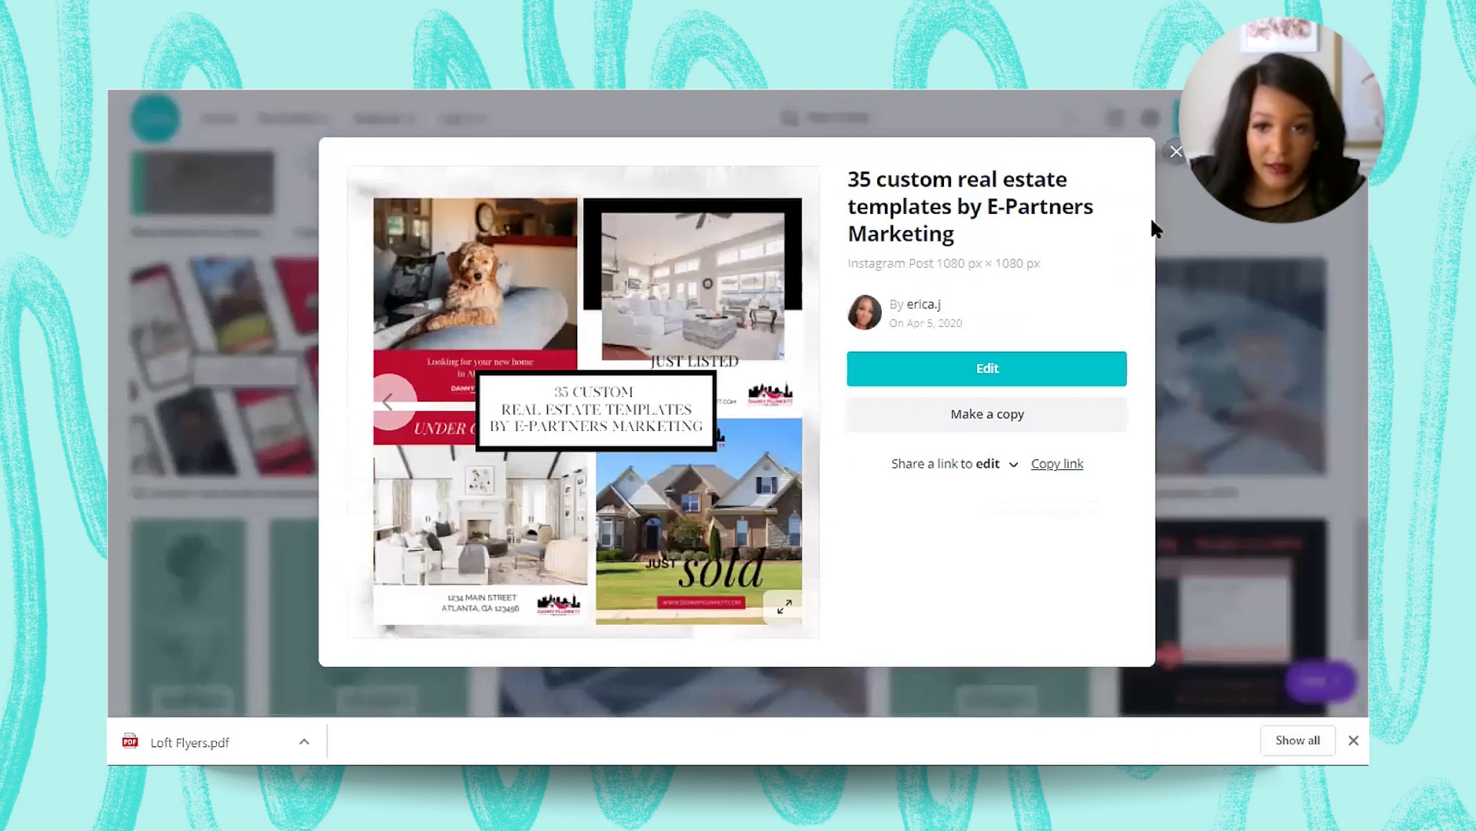
{"action": "left_click", "coordinate": [1176, 151]}
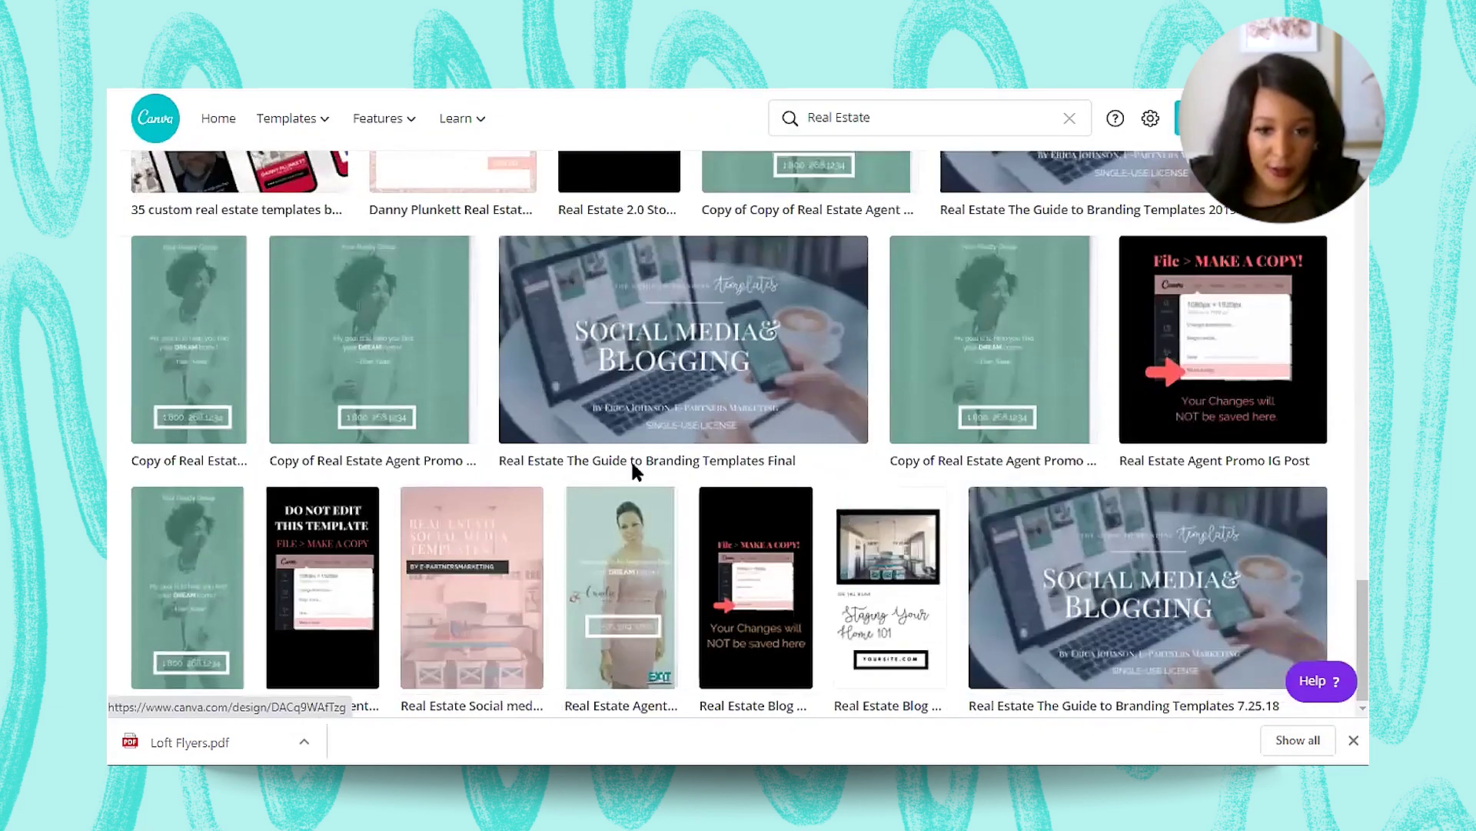
Step: Preview both pages of the Real Estate Tri Fold Brochure design and close the preview
{"action": "scroll", "coordinate": [779, 630], "scroll_direction": "up", "scroll_amount": 2}
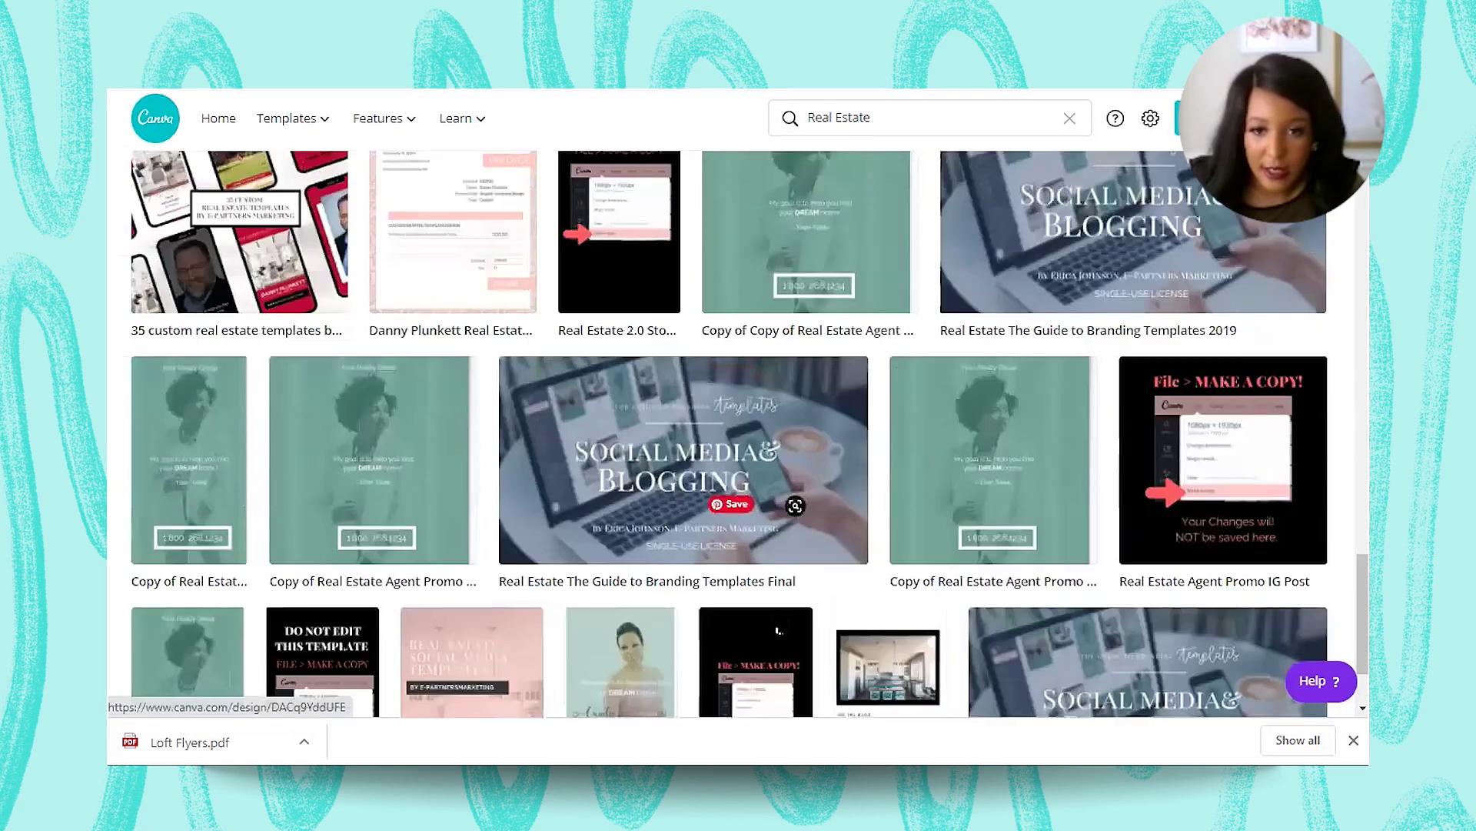
{"action": "scroll", "coordinate": [779, 631], "scroll_direction": "up", "scroll_amount": 10}
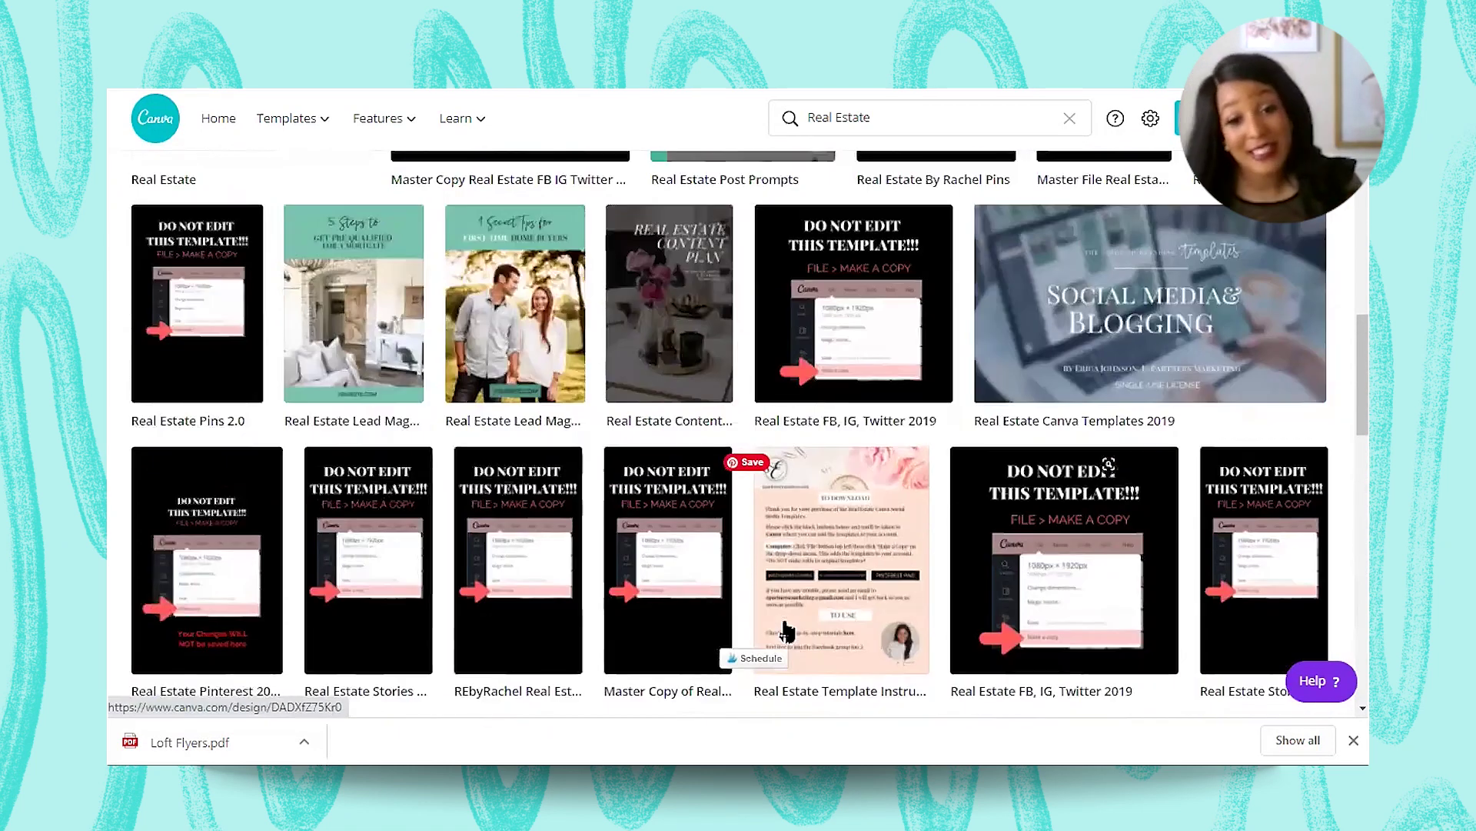
{"action": "scroll", "coordinate": [785, 630], "scroll_direction": "up", "scroll_amount": 5}
{"action": "left_click", "coordinate": [1103, 496]}
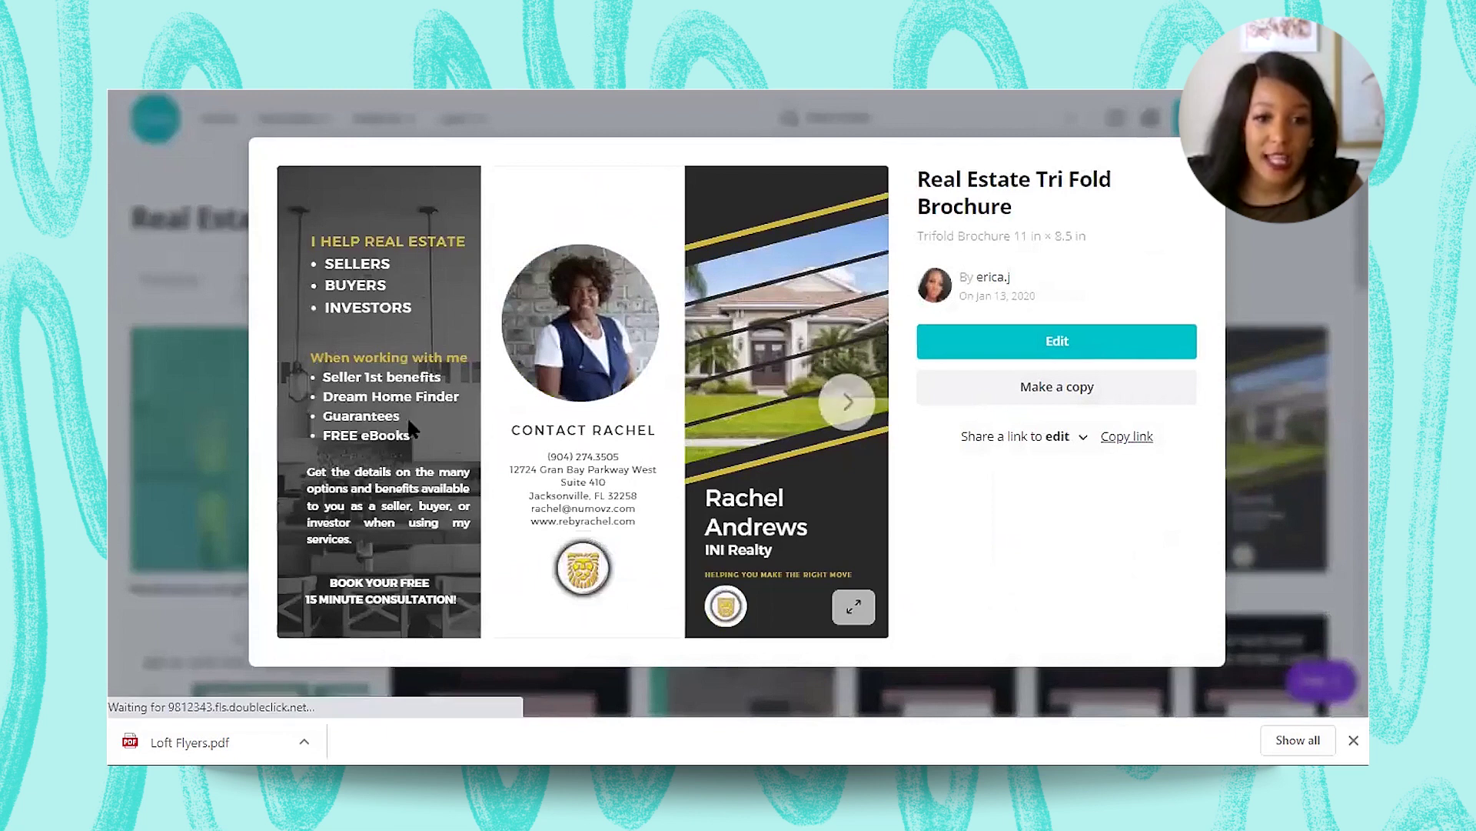
{"action": "left_click", "coordinate": [846, 403]}
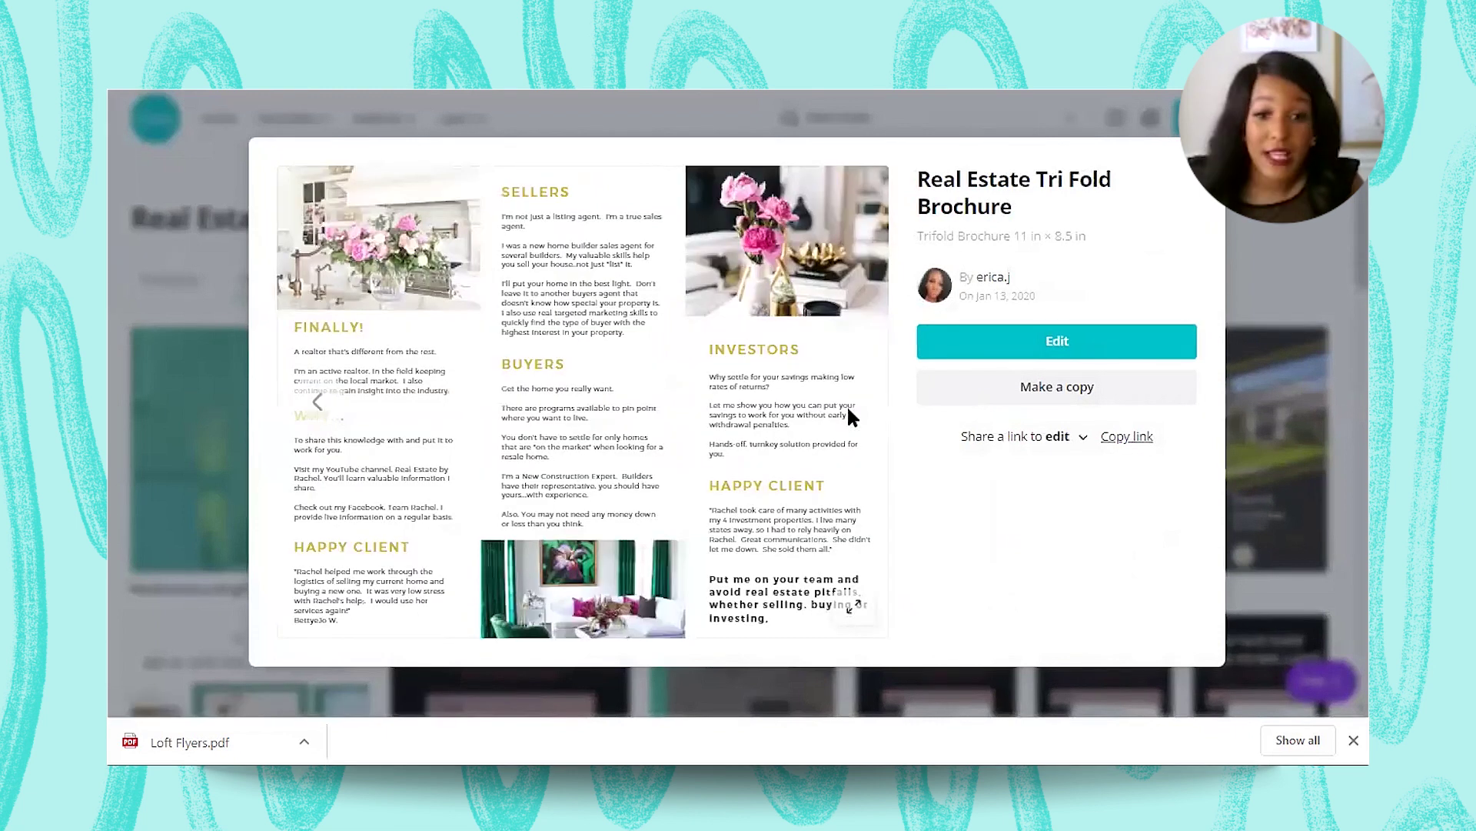
{"action": "left_click", "coordinate": [327, 403]}
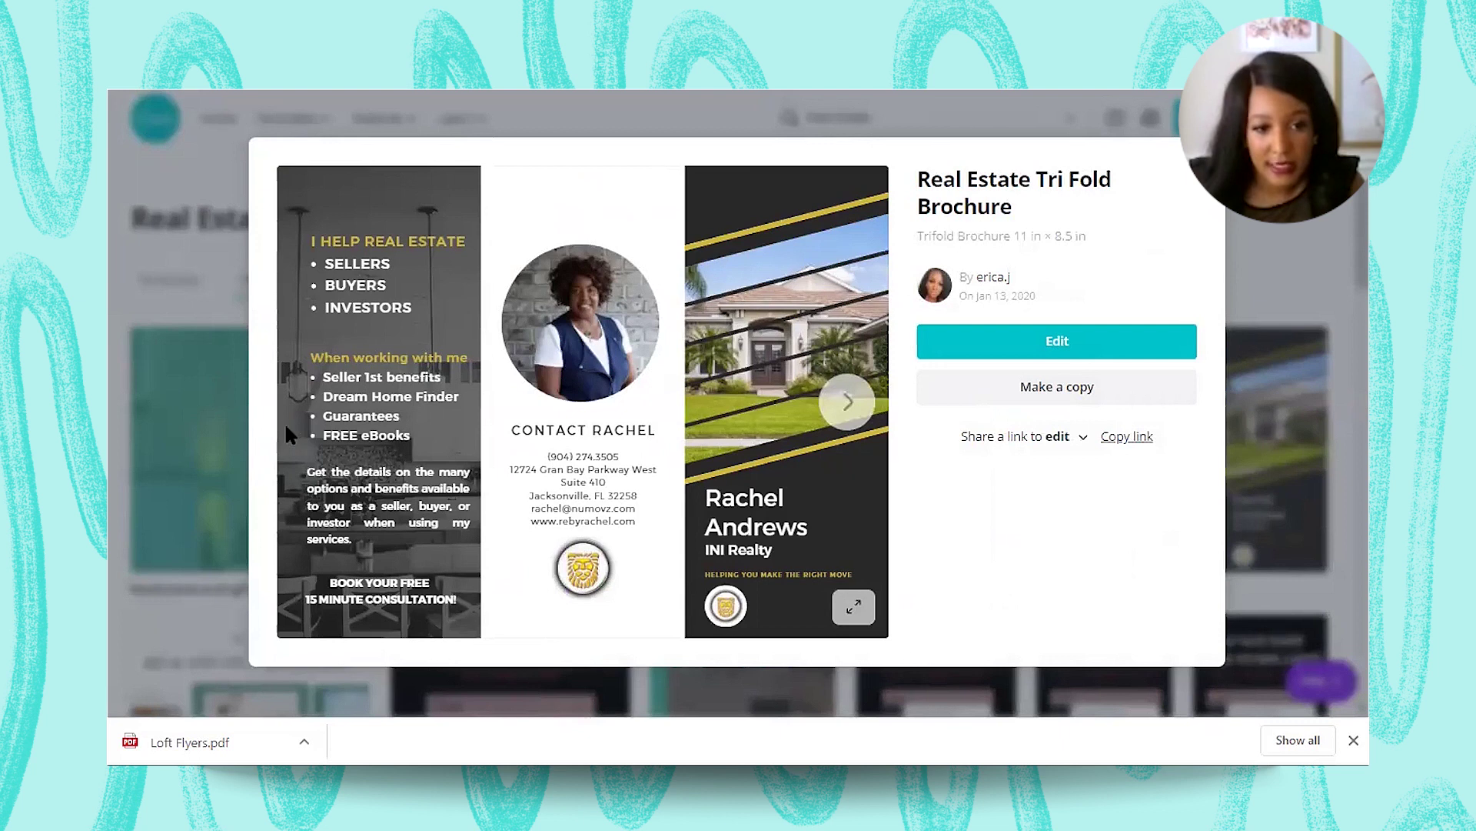
{"action": "left_click", "coordinate": [846, 401]}
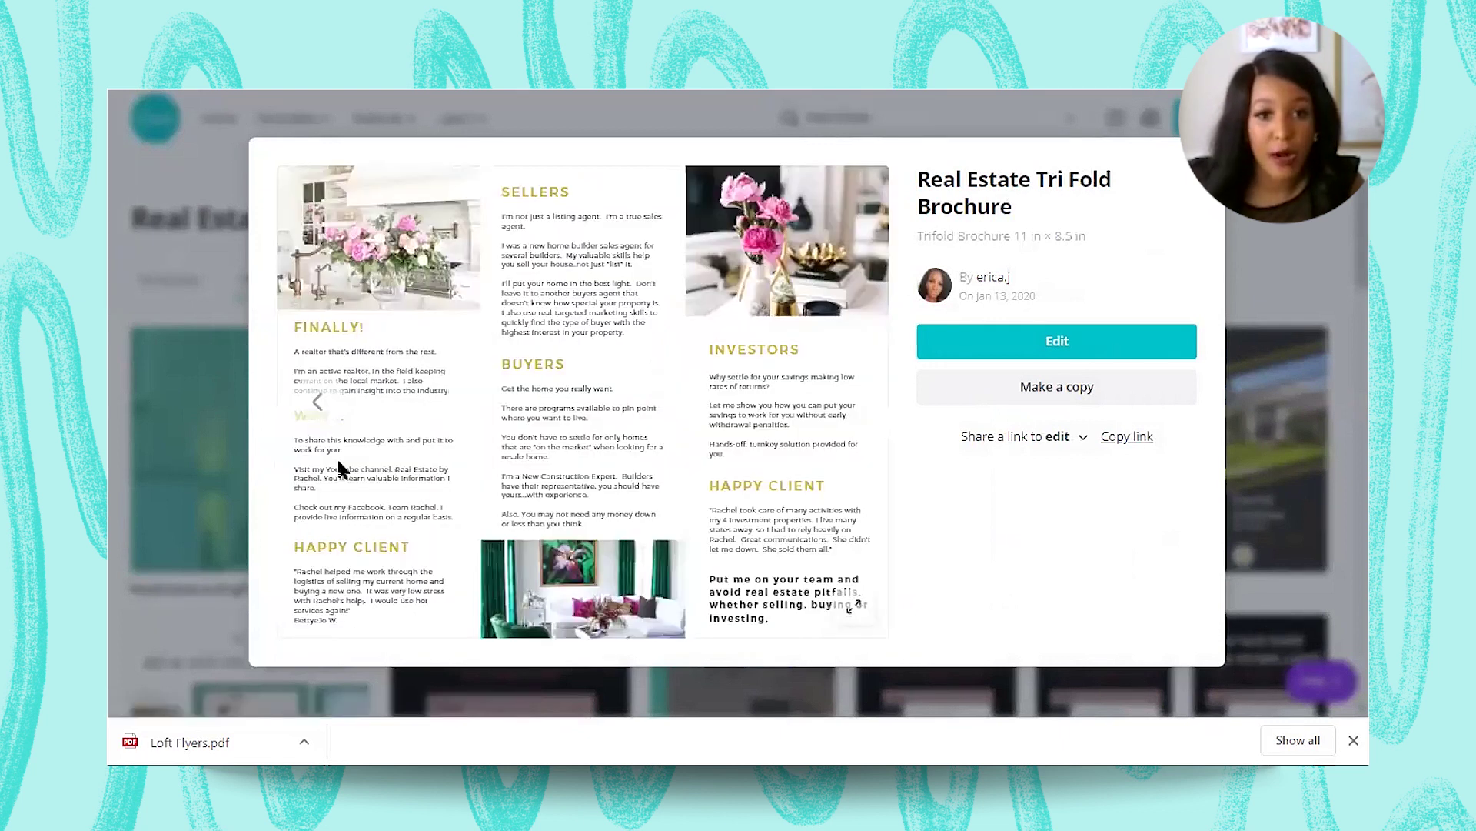
{"action": "left_click", "coordinate": [321, 403]}
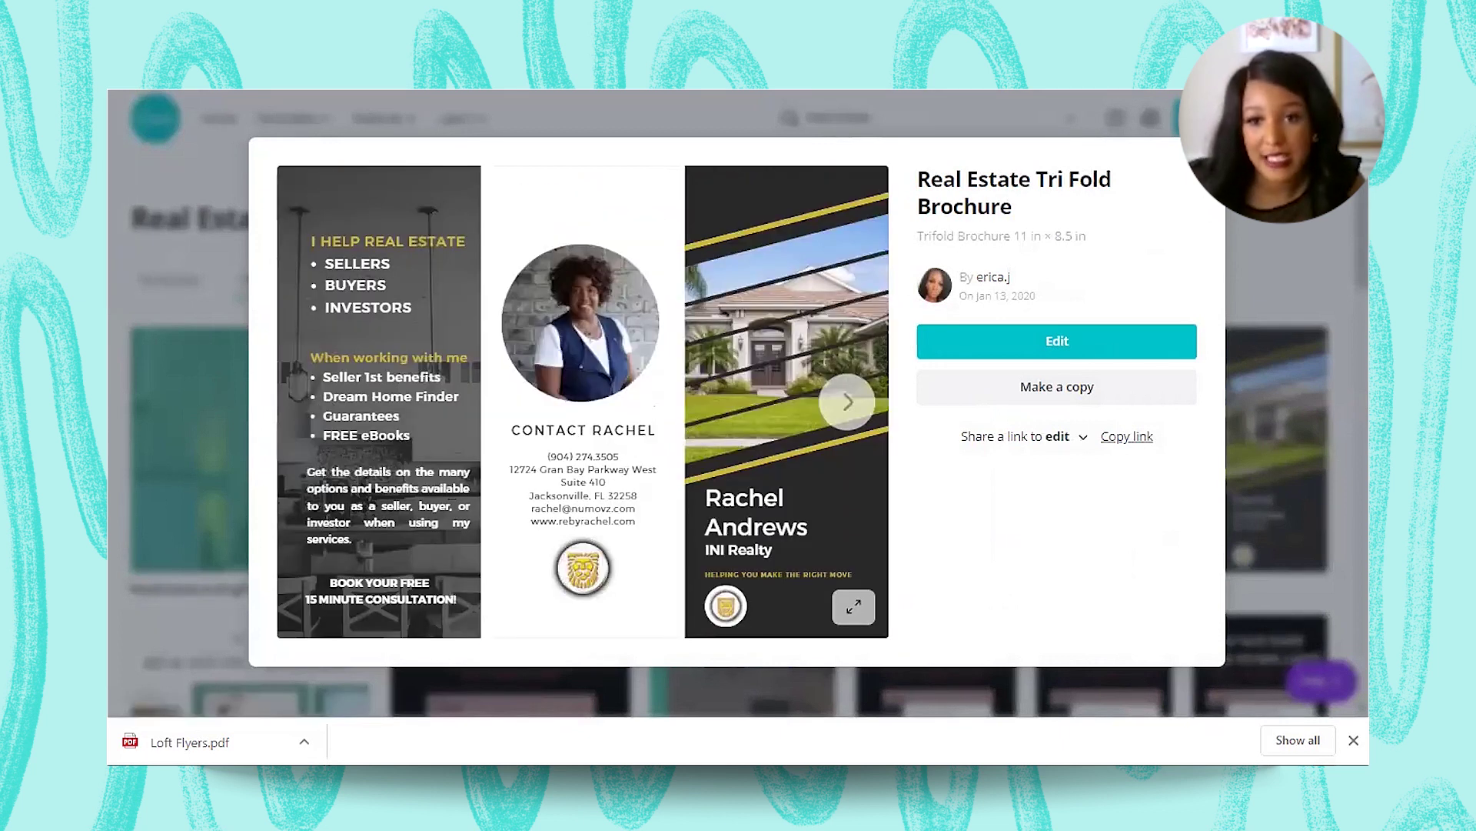
{"action": "key", "text": "Escape"}
{"action": "scroll", "coordinate": [1062, 569], "scroll_direction": "down", "scroll_amount": 5}
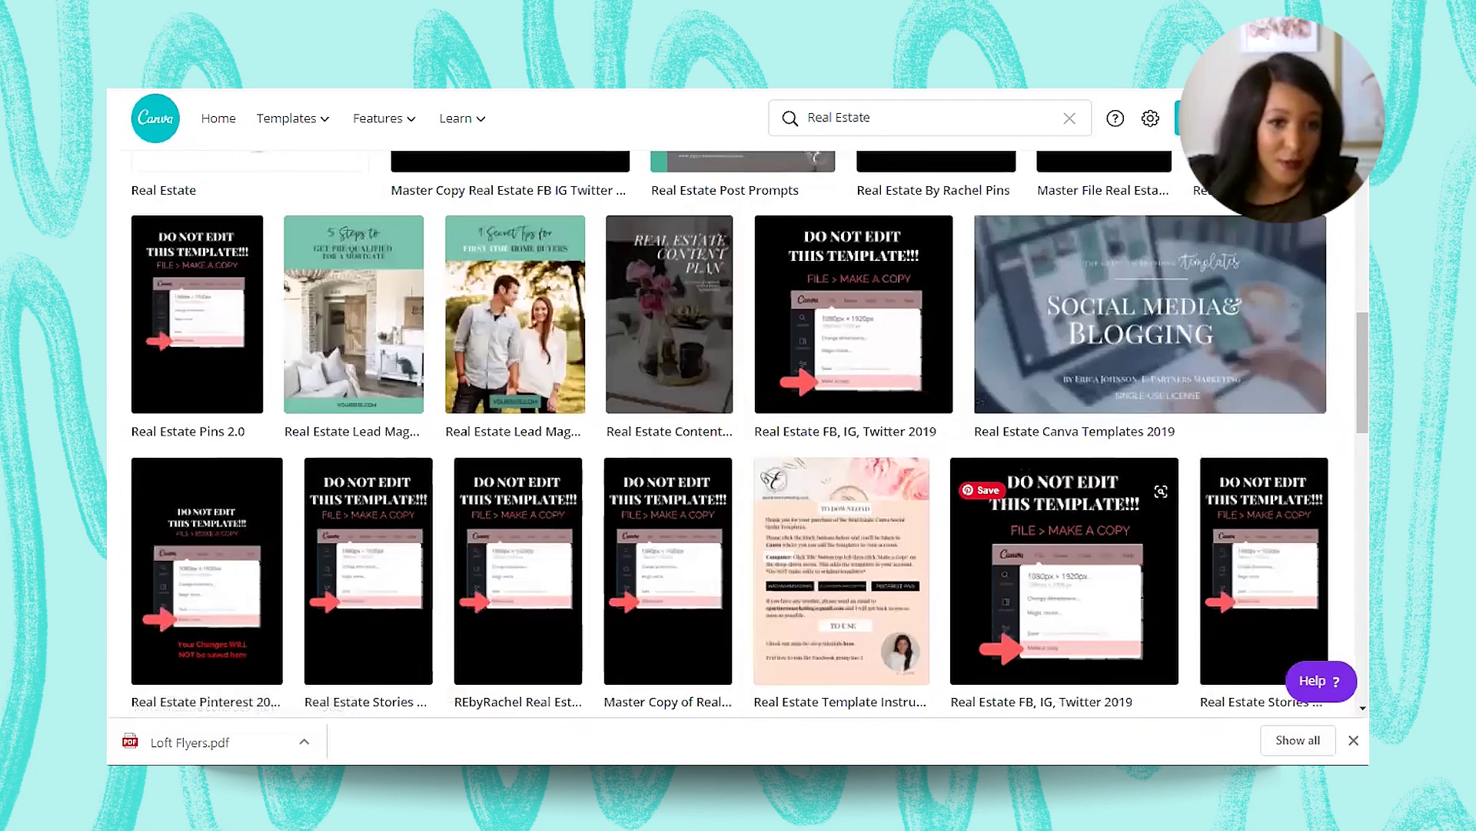
Step: Return to the home page and search for "Real Estate" templates
{"action": "left_click", "coordinate": [218, 117]}
{"action": "scroll", "coordinate": [714, 417], "scroll_direction": "down", "scroll_amount": 3}
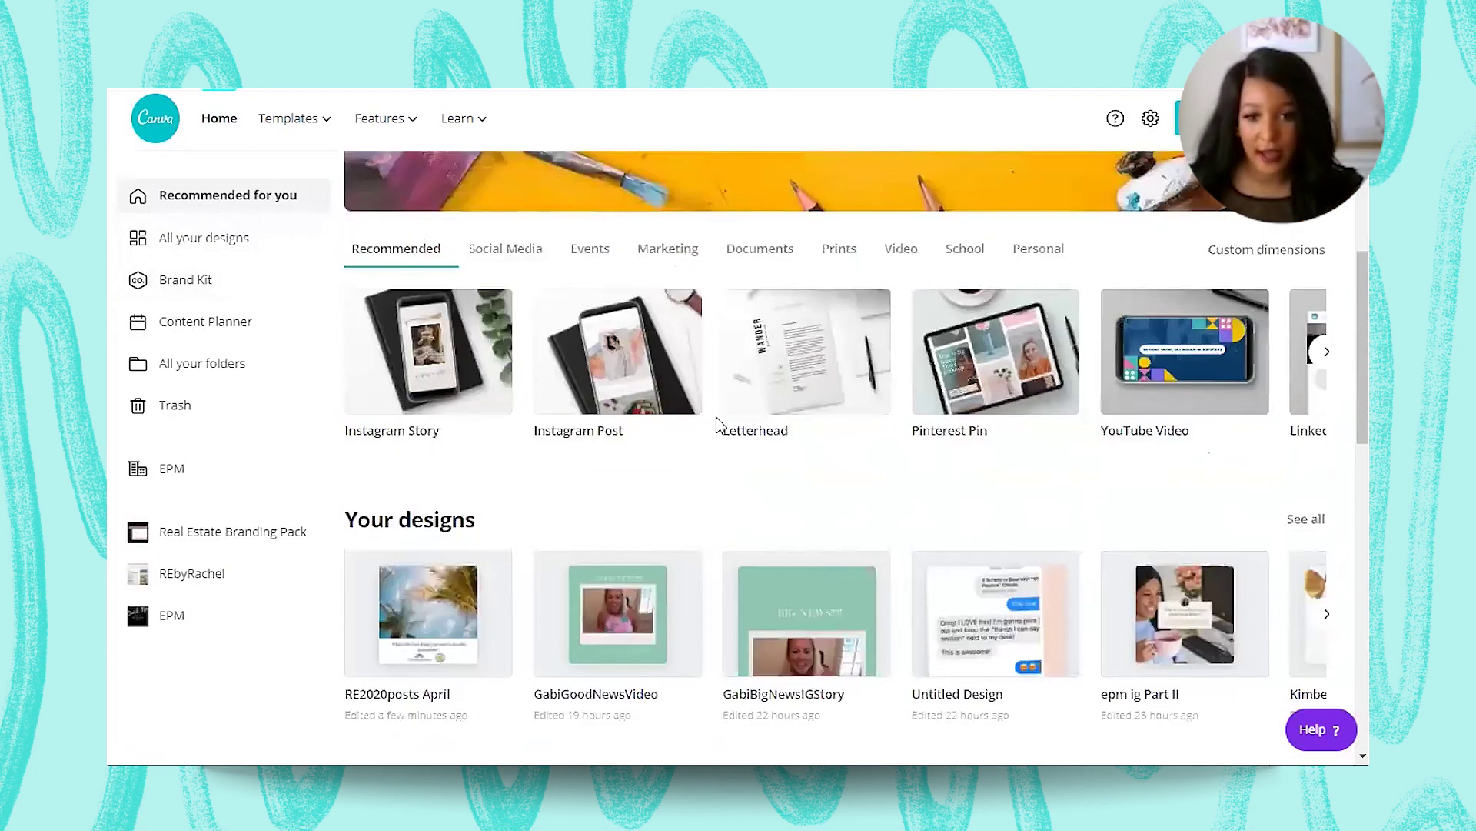
{"action": "scroll", "coordinate": [727, 351], "scroll_direction": "up", "scroll_amount": 3}
{"action": "left_click", "coordinate": [727, 352]}
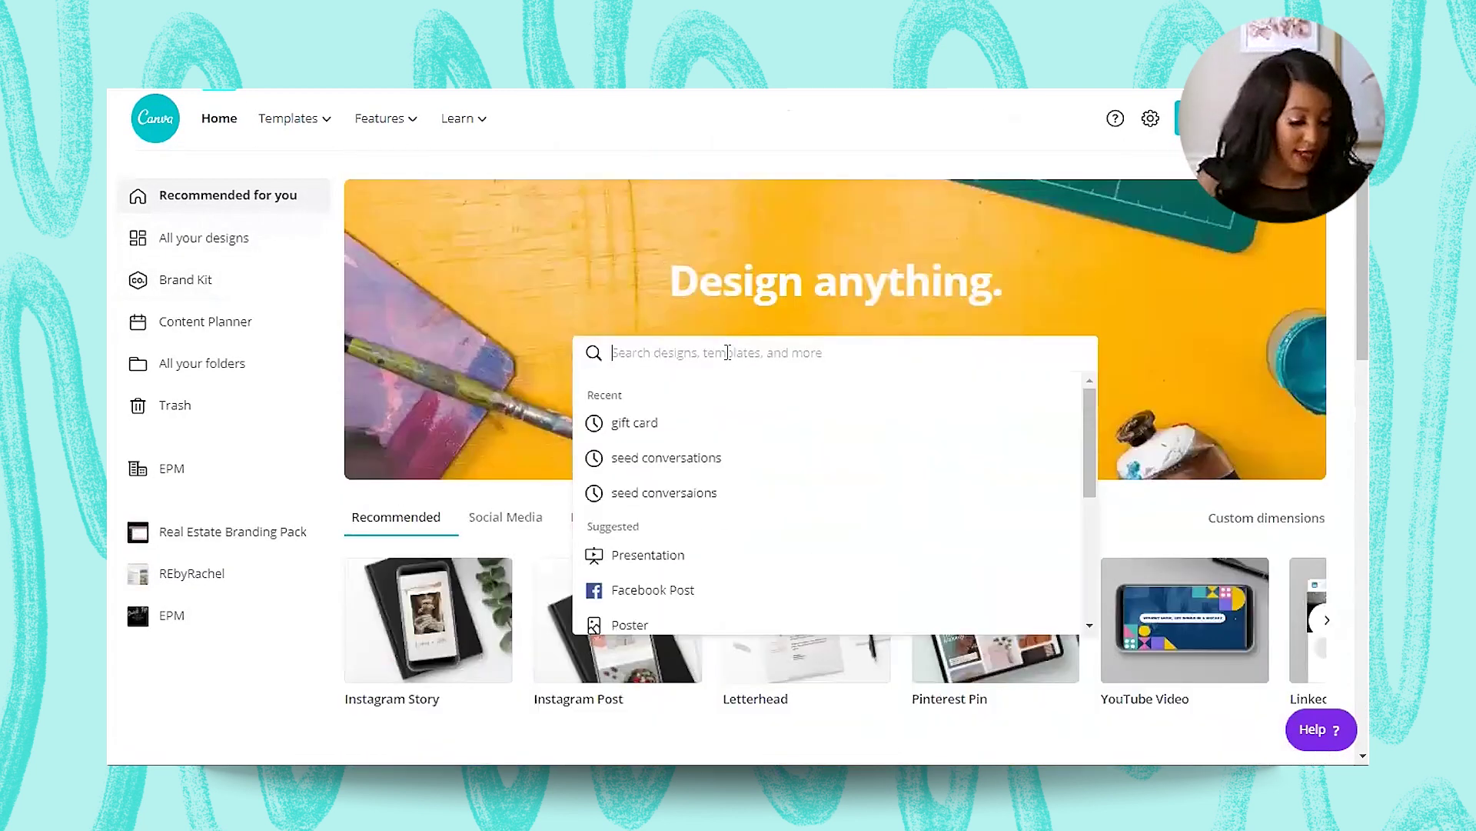
{"action": "type", "text": "Real Estate"}
{"action": "key", "text": "Return"}
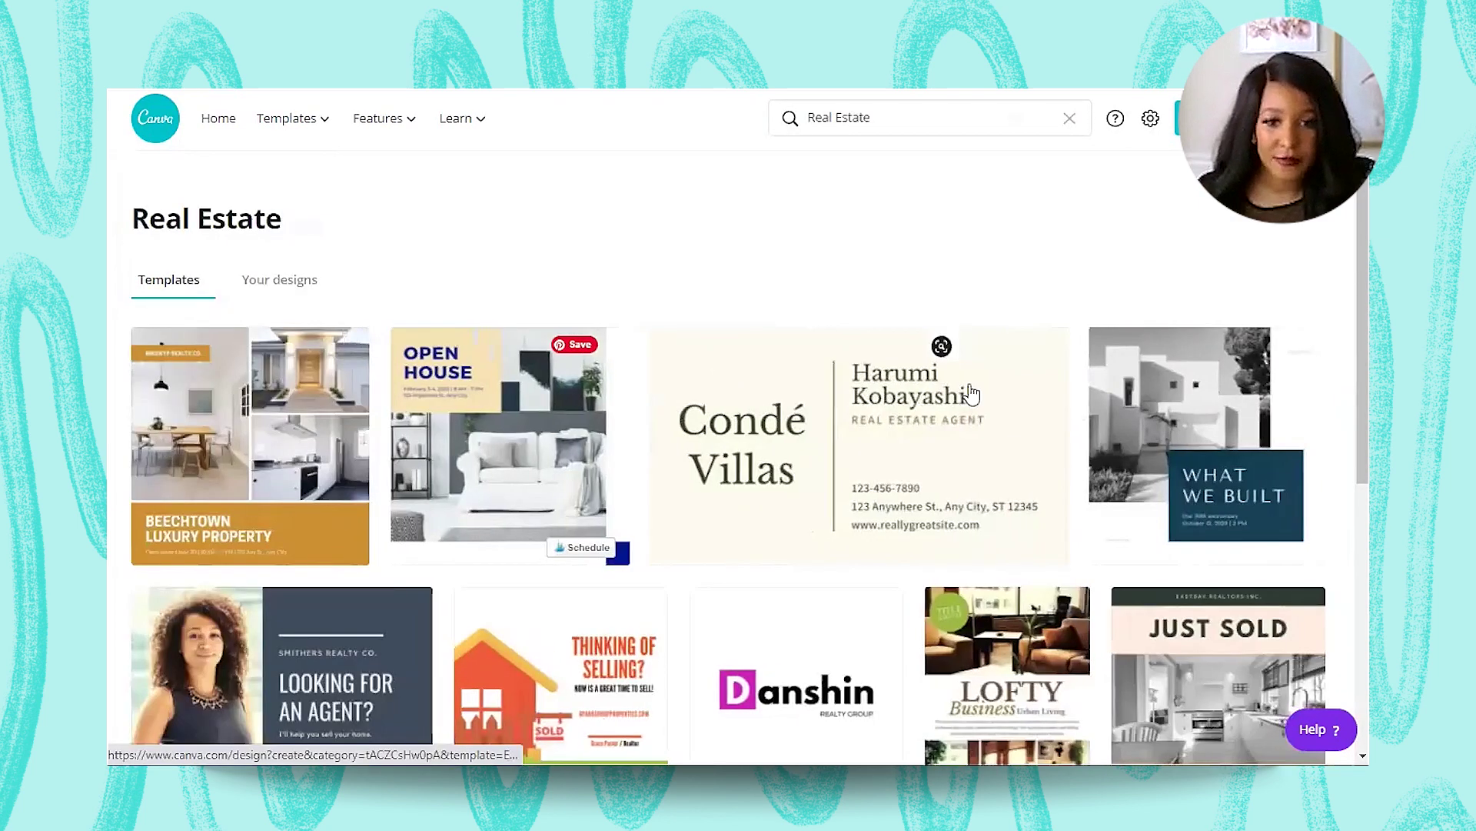
Step: Browse the real estate templates and open the "Just Sold" social graphic with the dark diagonal shape for editing
{"action": "scroll", "coordinate": [998, 413], "scroll_direction": "down", "scroll_amount": 10}
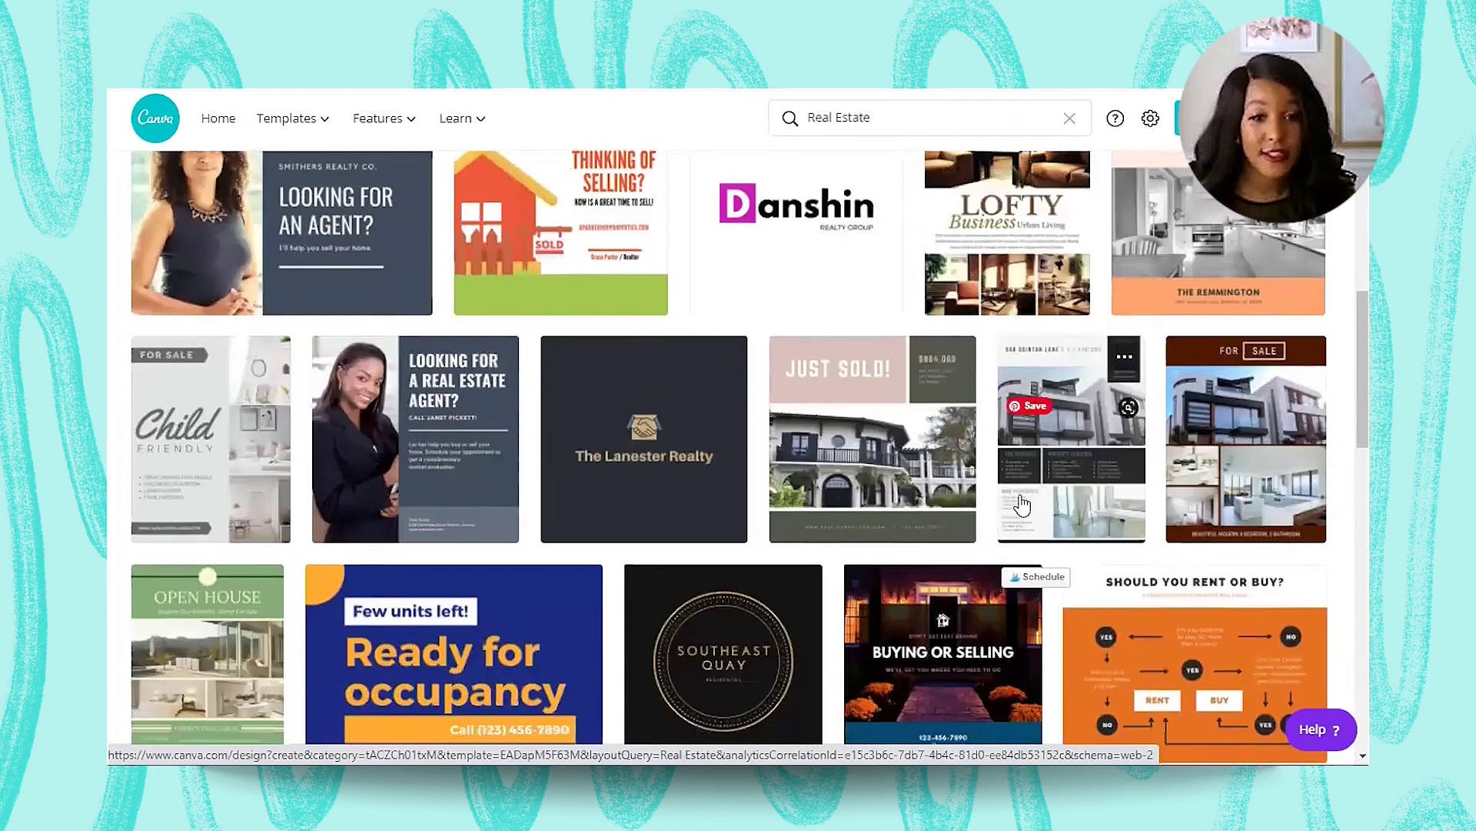
{"action": "scroll", "coordinate": [1025, 500], "scroll_direction": "down", "scroll_amount": 15}
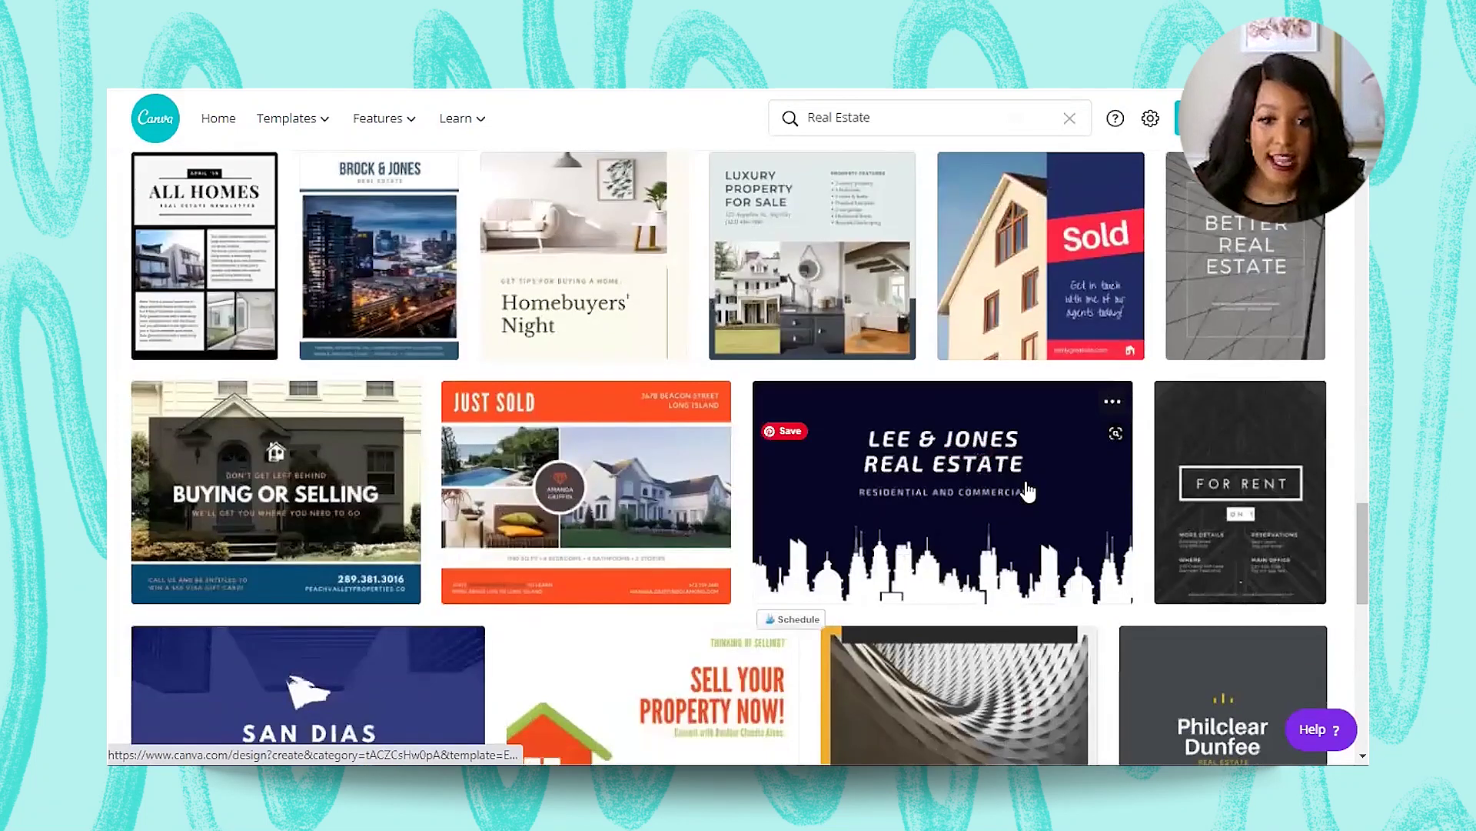
{"action": "scroll", "coordinate": [1028, 490], "scroll_direction": "up", "scroll_amount": 4}
{"action": "scroll", "coordinate": [1026, 492], "scroll_direction": "up", "scroll_amount": 3}
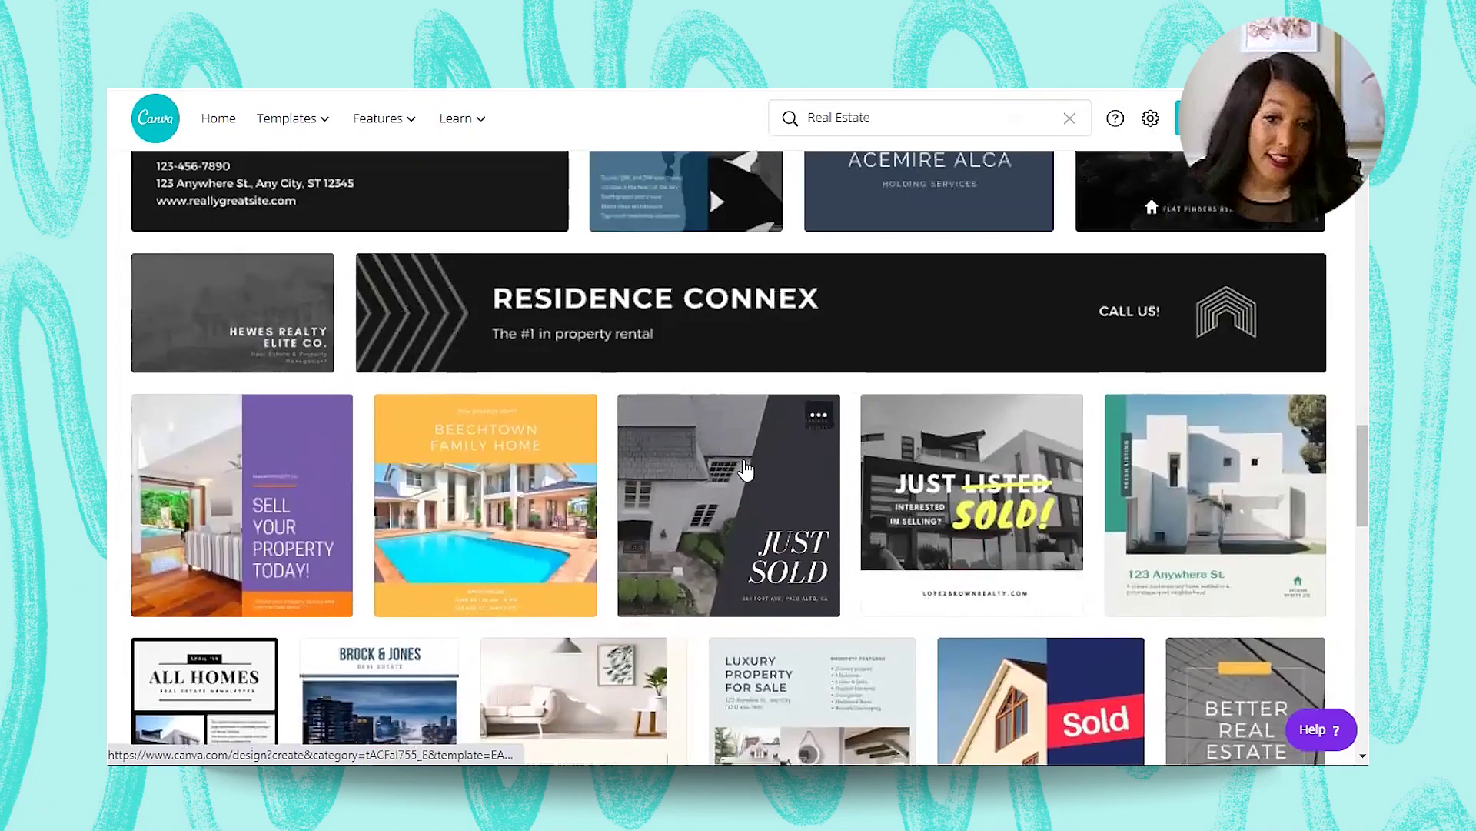
{"action": "left_click", "coordinate": [705, 488]}
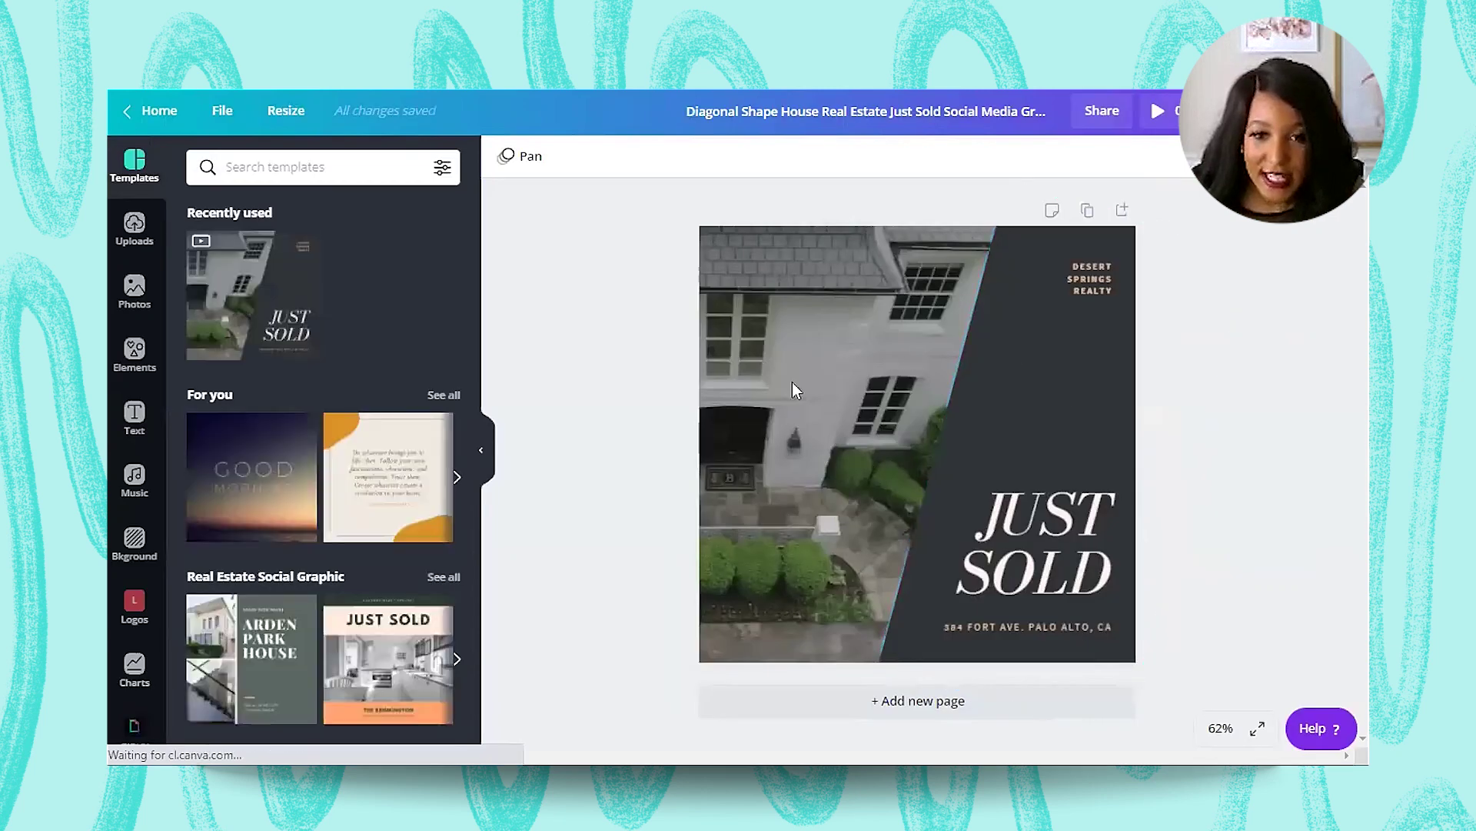
Step: Inspect the template's diagonal shape, realty name, "JUST SOLD" heading and address line by selecting each, and enlarge the view to 75%
{"action": "left_click", "coordinate": [1036, 423]}
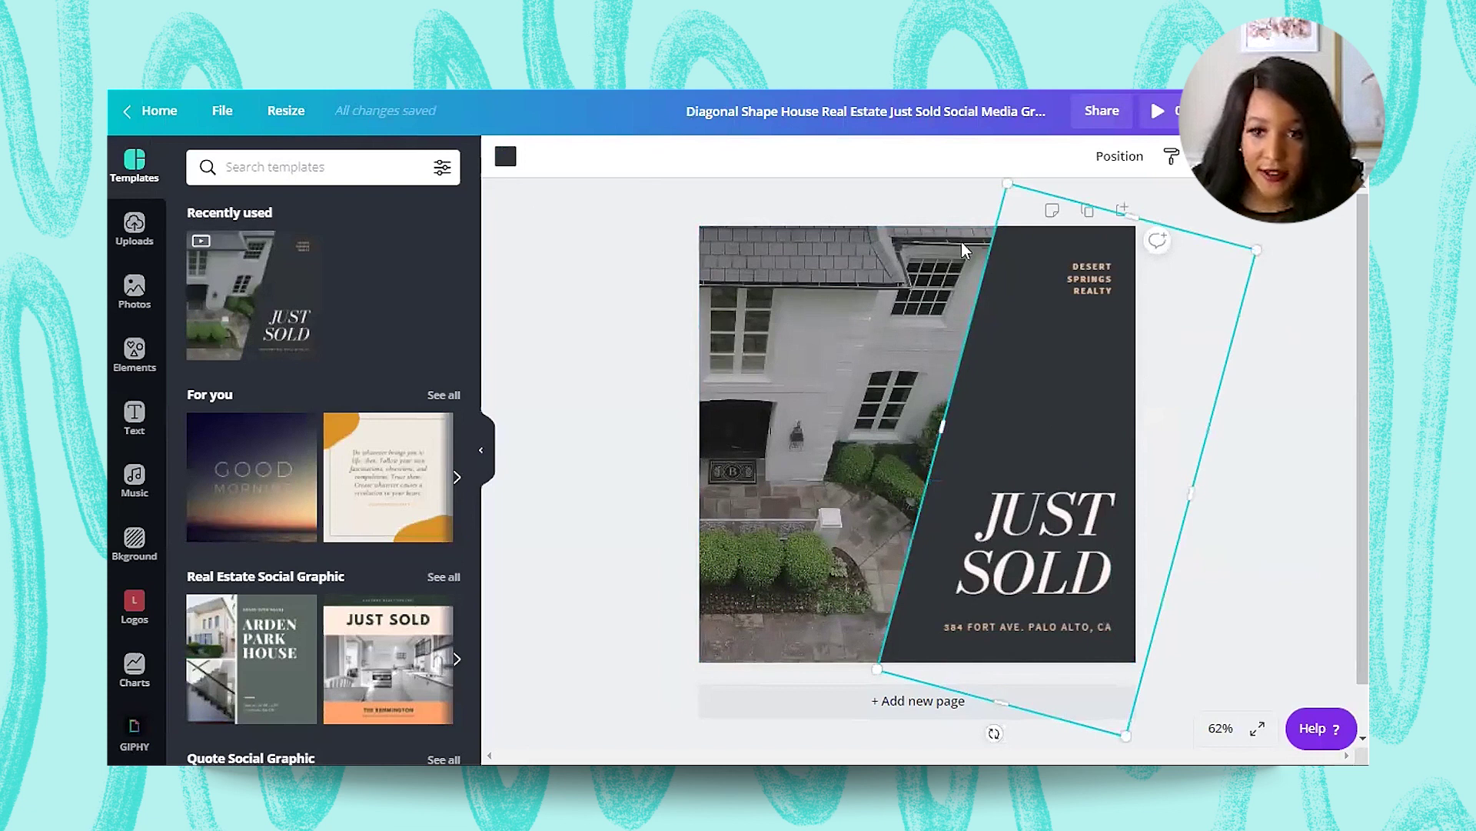
{"action": "left_click", "coordinate": [1092, 290]}
{"action": "left_click", "coordinate": [1057, 553]}
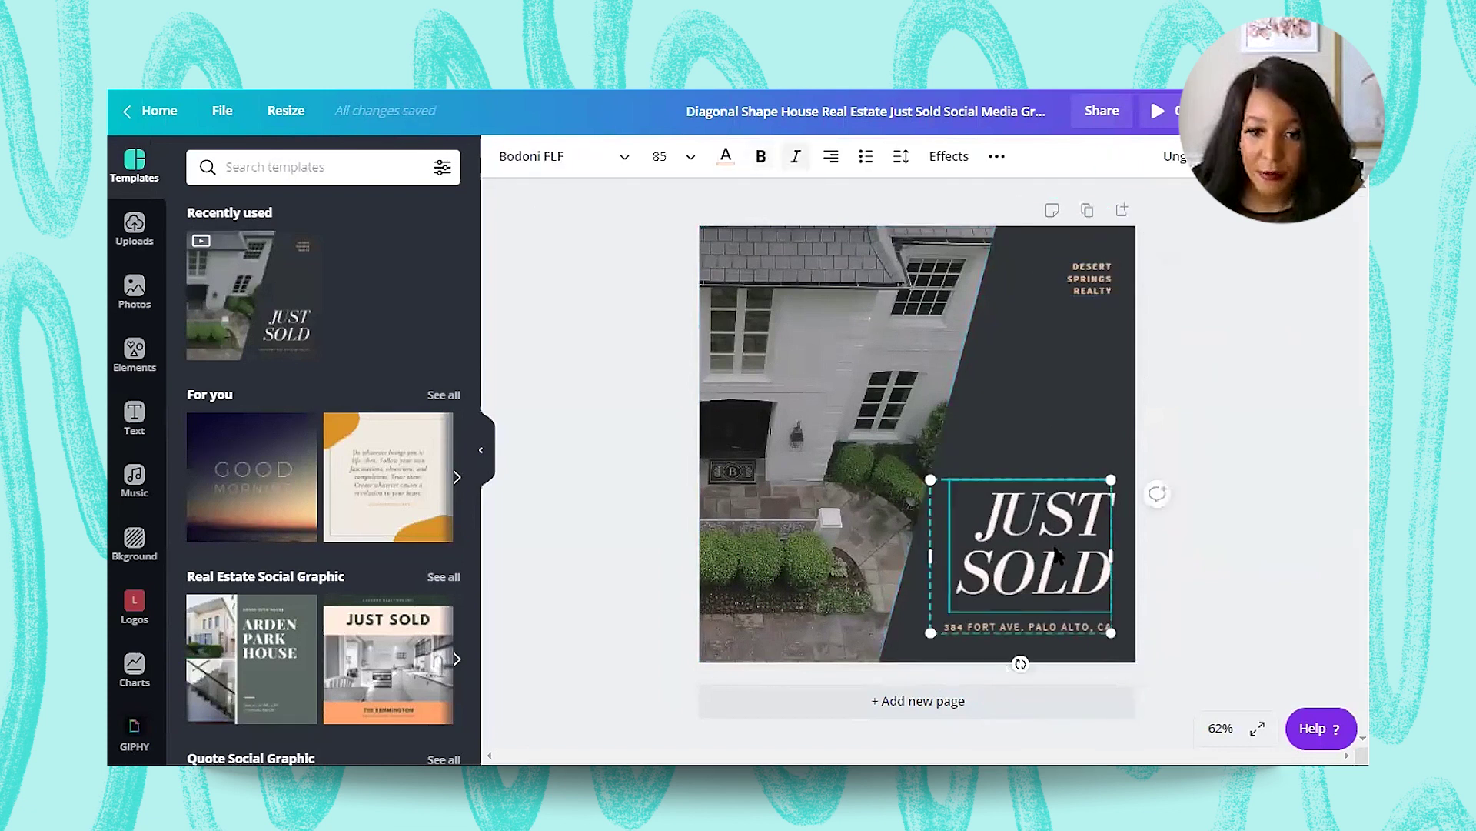
{"action": "left_click", "coordinate": [1059, 628]}
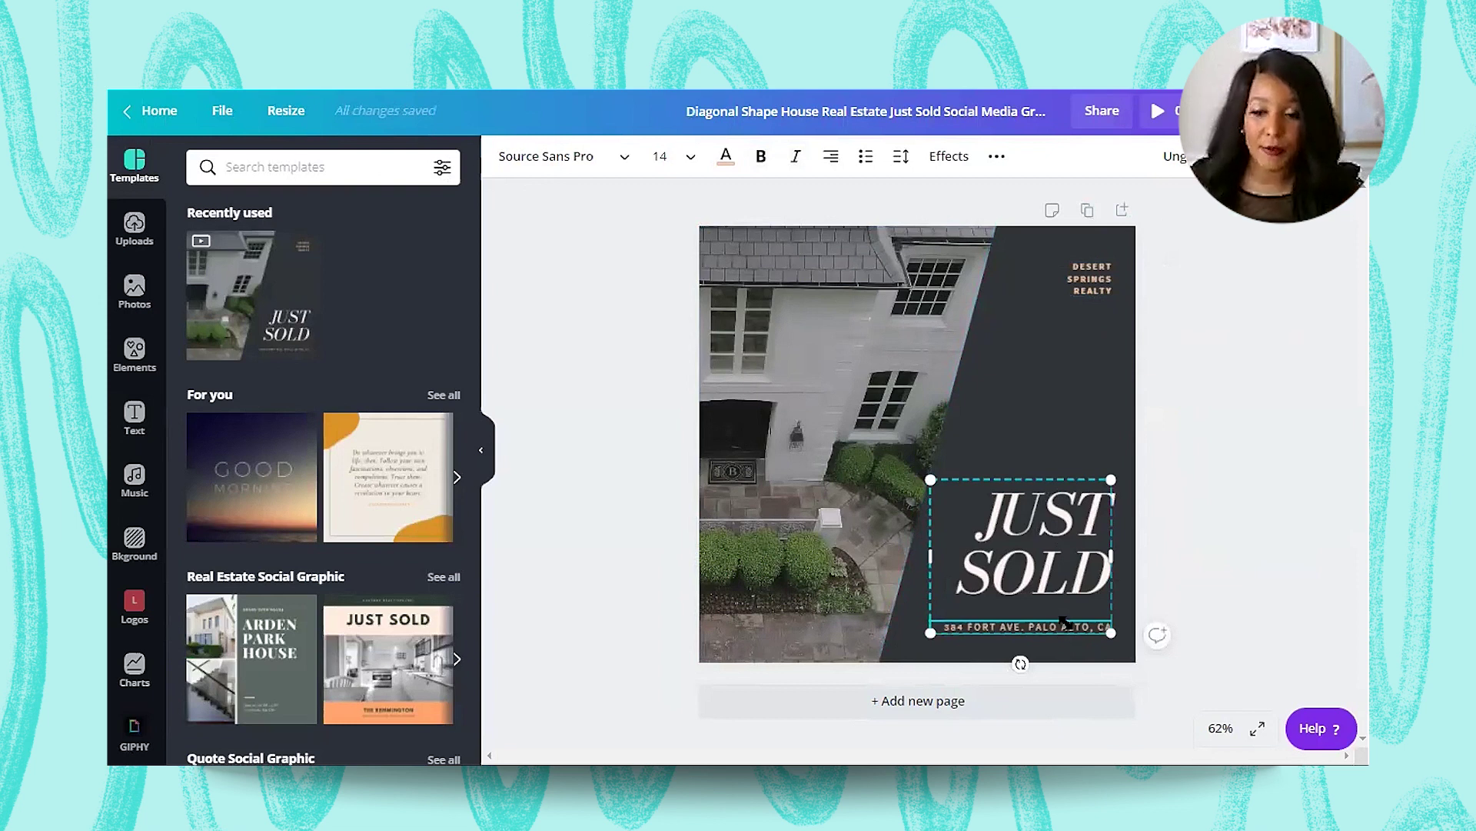
{"action": "key", "text": "ctrl+plus"}
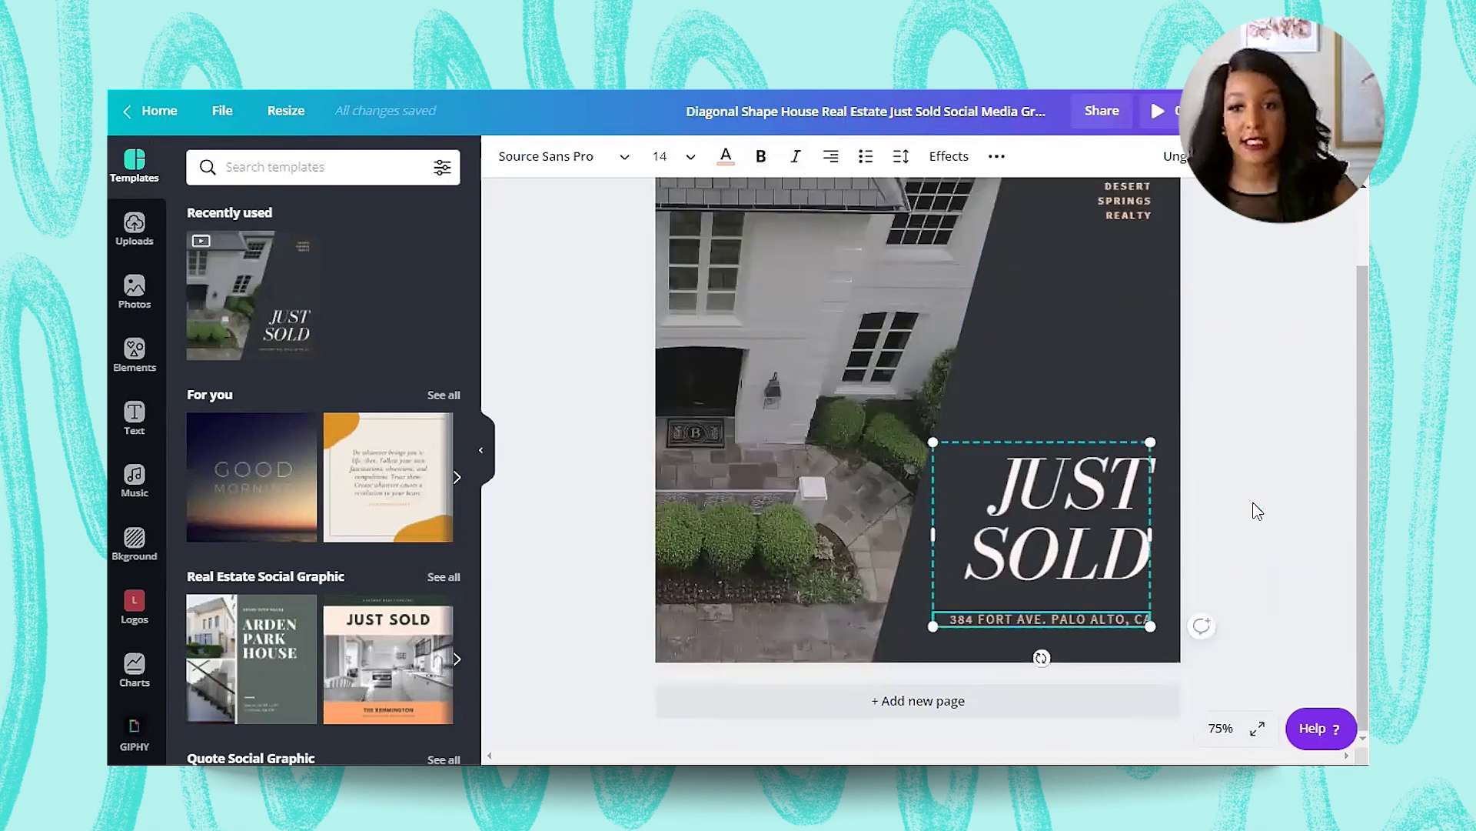
Step: Select all of the "JUST SOLD" heading text and browse the available text styles and font combinations
{"action": "left_click", "coordinate": [1082, 584]}
{"action": "left_click", "coordinate": [1085, 572]}
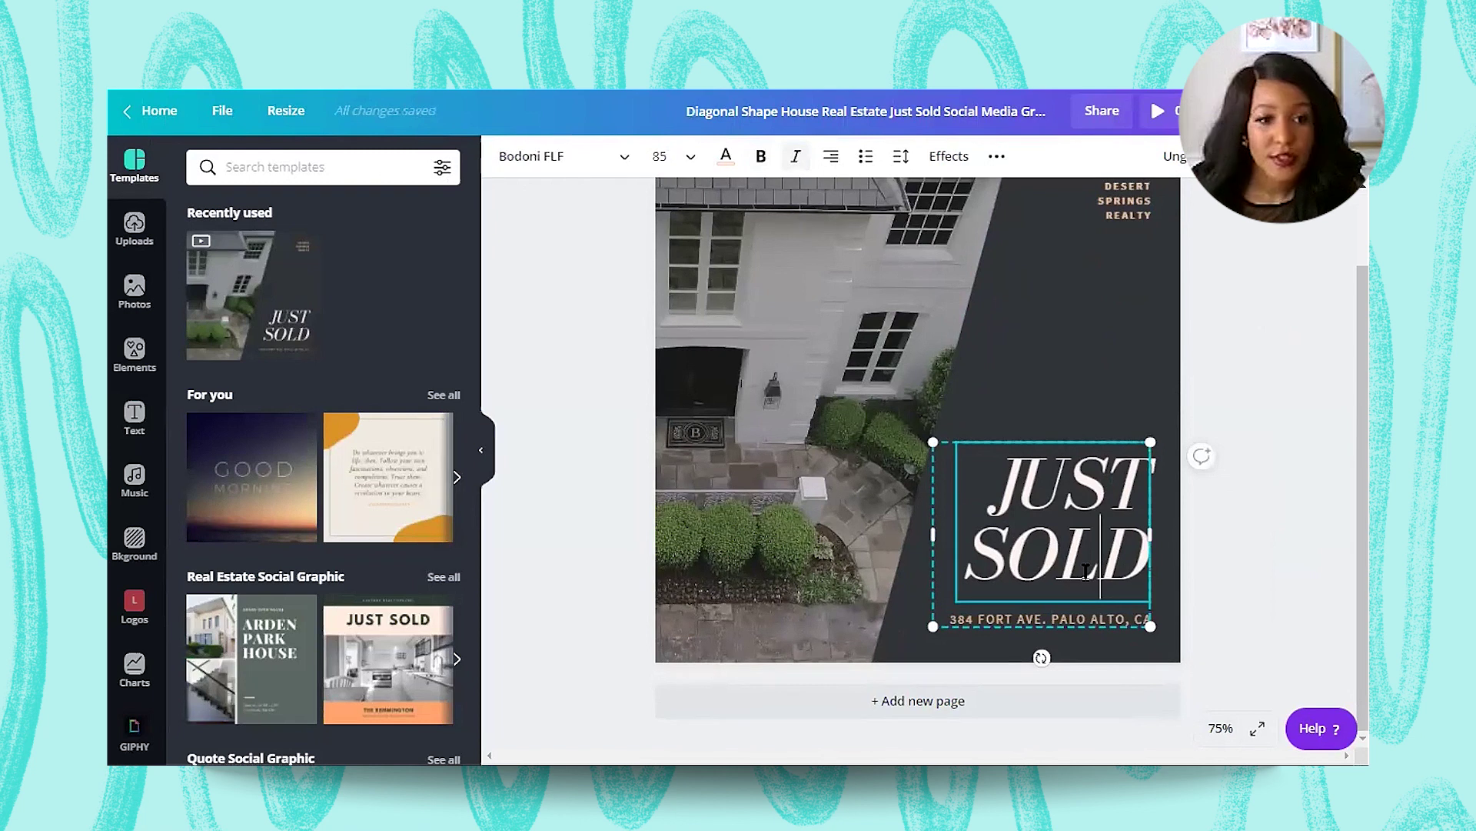
{"action": "key", "text": "ctrl+a"}
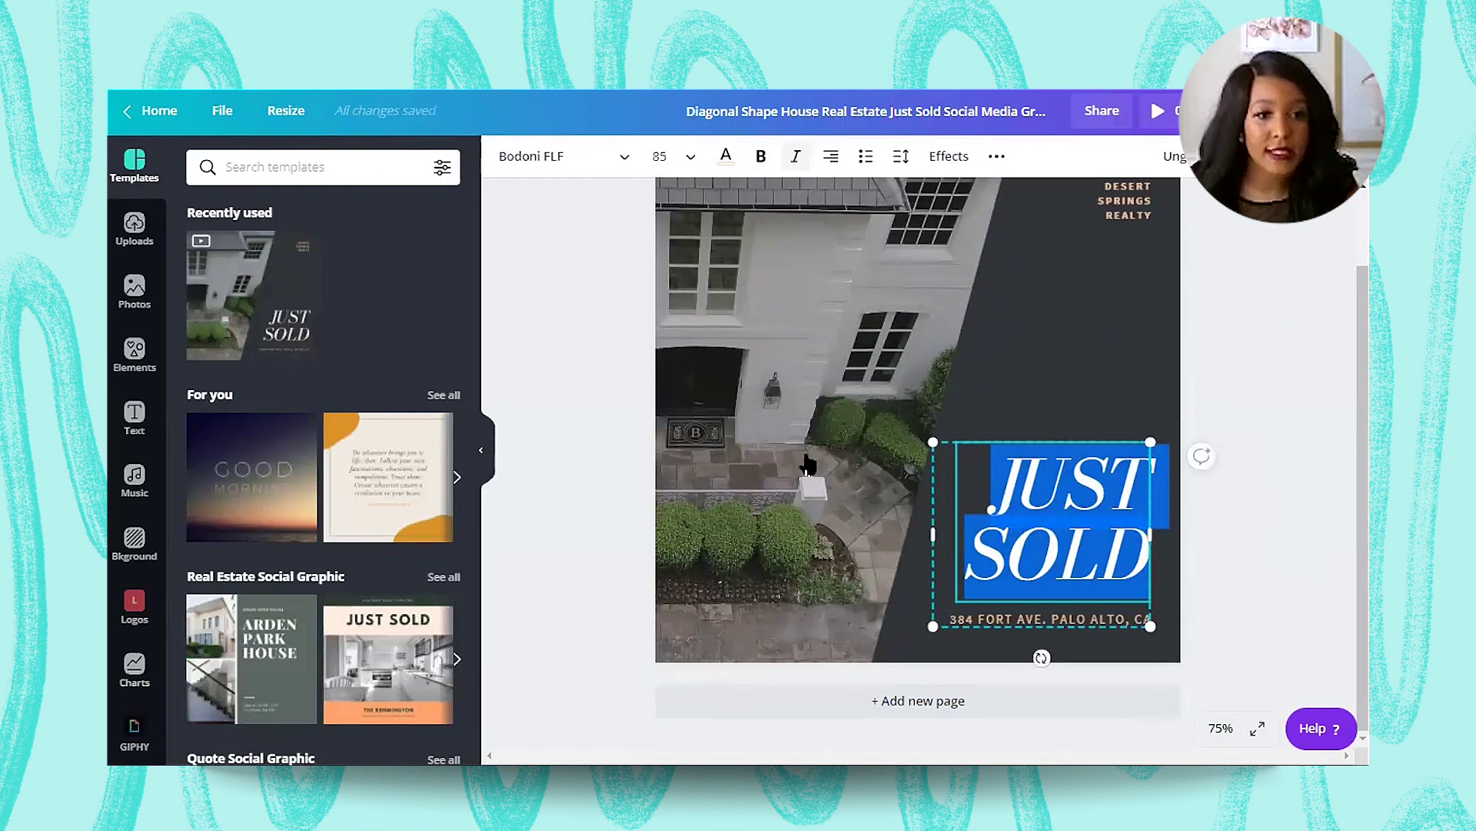
{"action": "left_click", "coordinate": [145, 428]}
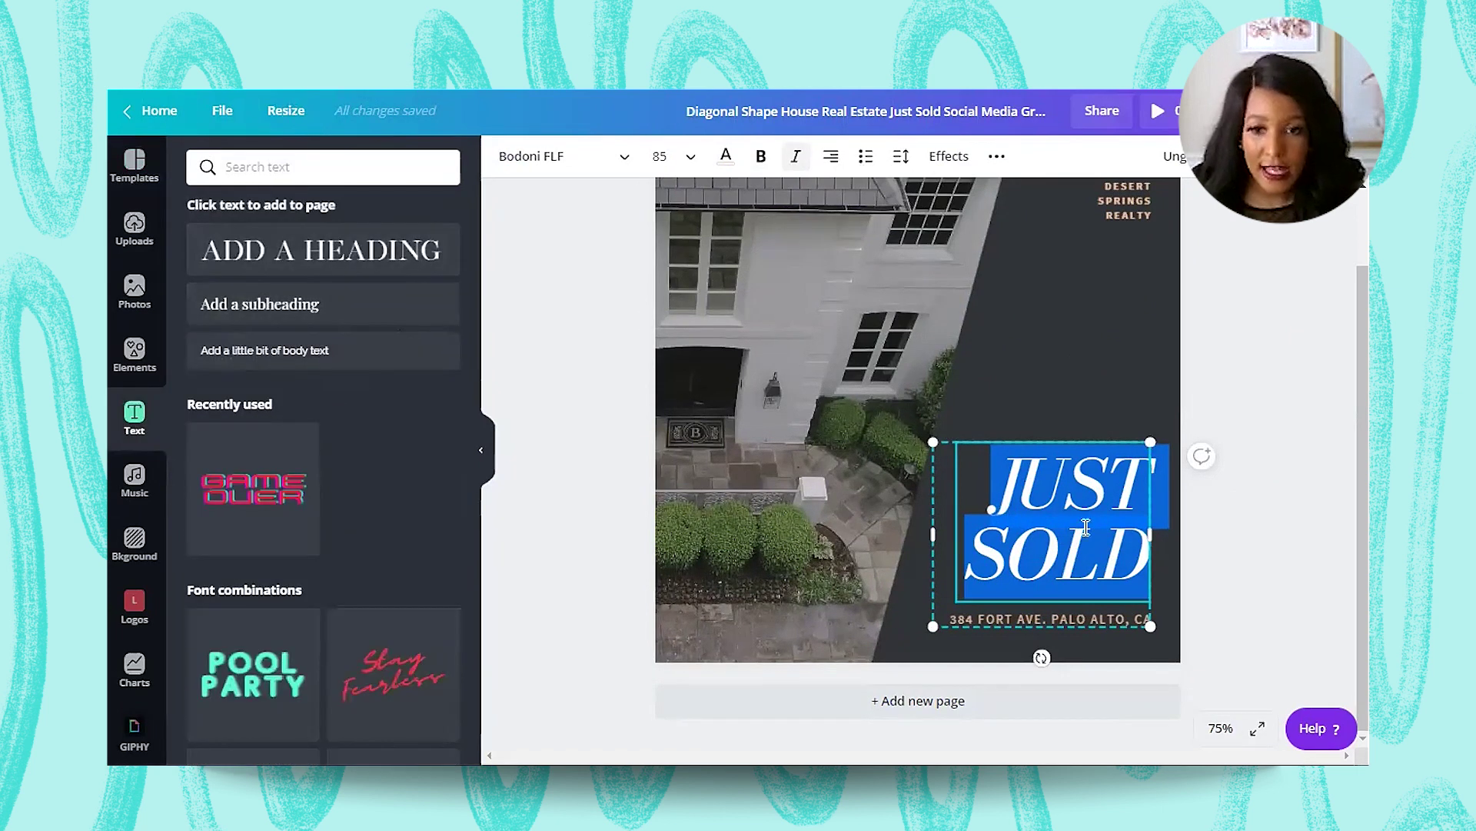
{"action": "left_click", "coordinate": [992, 481]}
{"action": "left_click_drag", "start_coordinate": [992, 480], "coordinate": [1185, 577]}
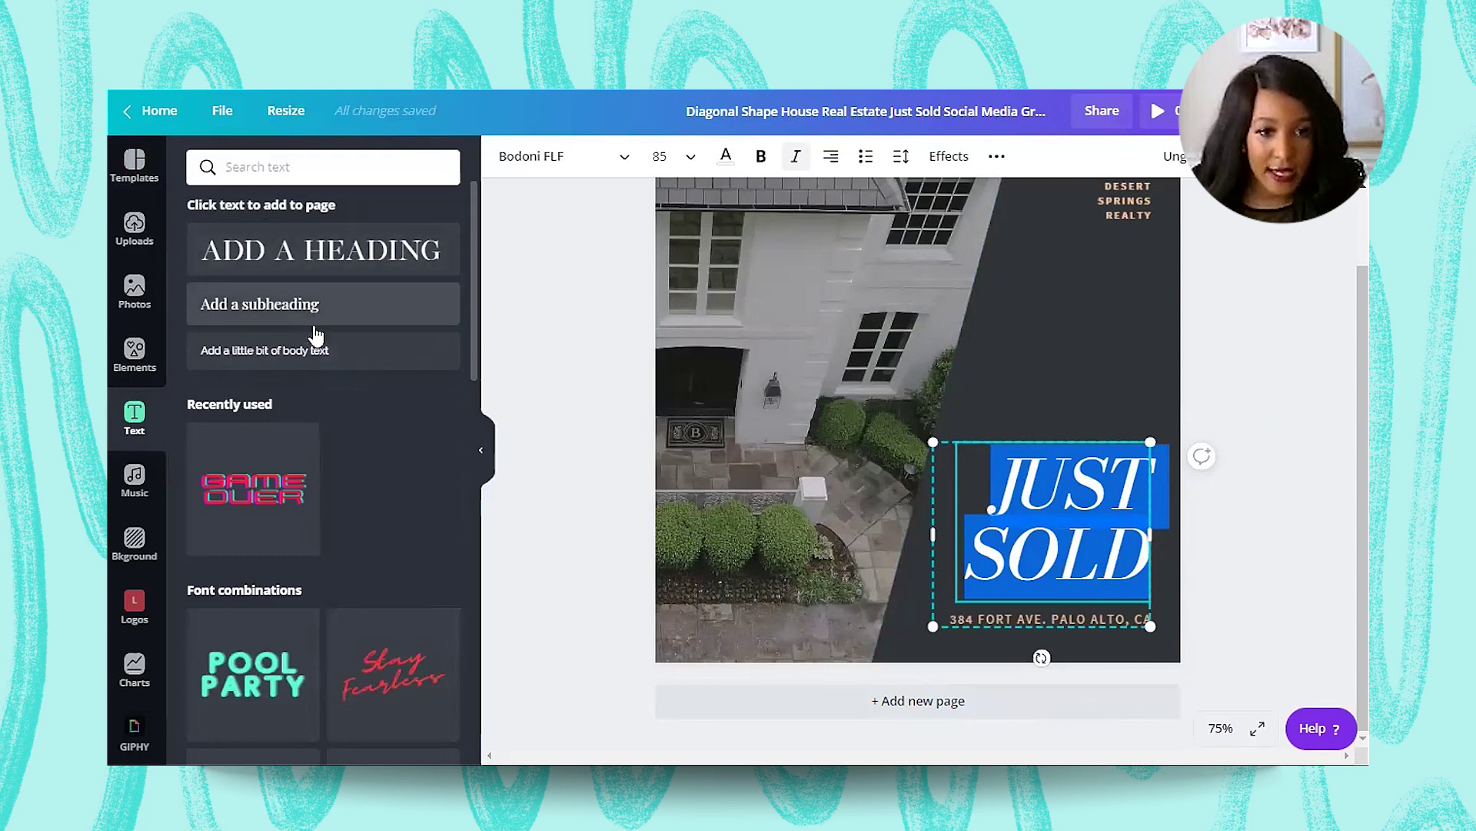
{"action": "scroll", "coordinate": [361, 416], "scroll_direction": "down", "scroll_amount": 3}
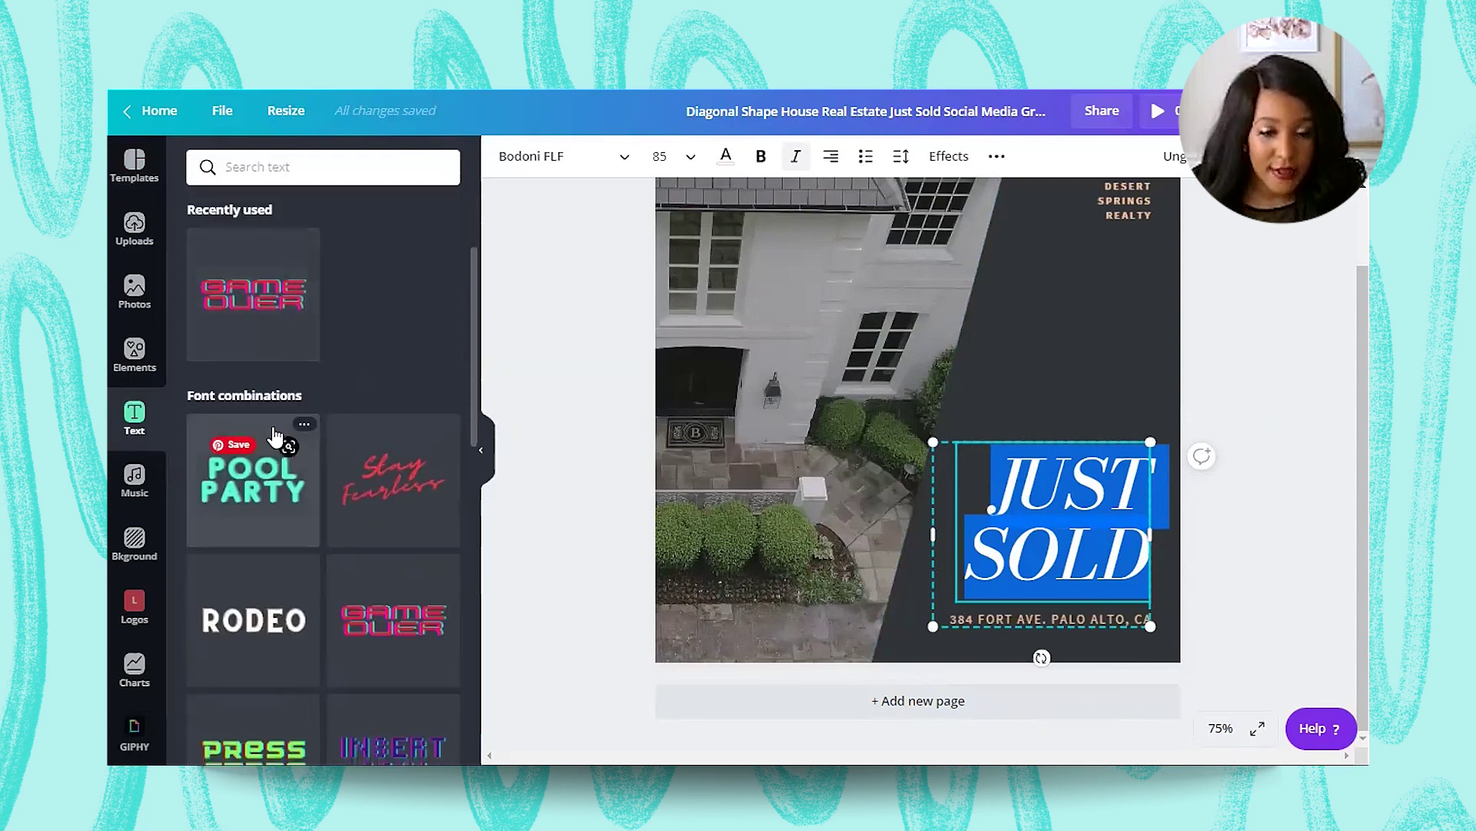
{"action": "scroll", "coordinate": [315, 408], "scroll_direction": "down", "scroll_amount": 15}
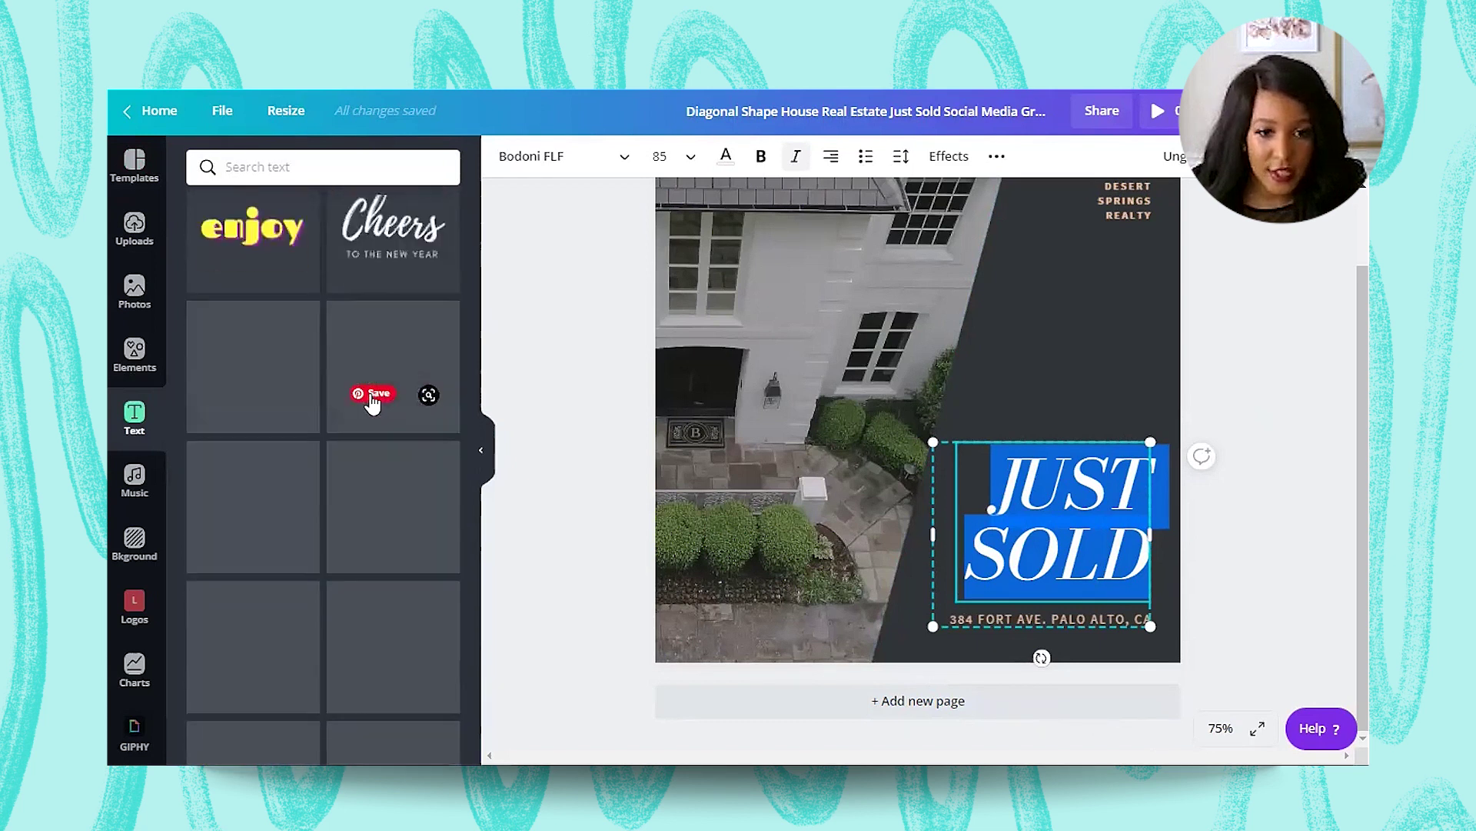
Step: Search the fonts for Oswald and apply it to the "JUST SOLD" heading
{"action": "left_click", "coordinate": [607, 156]}
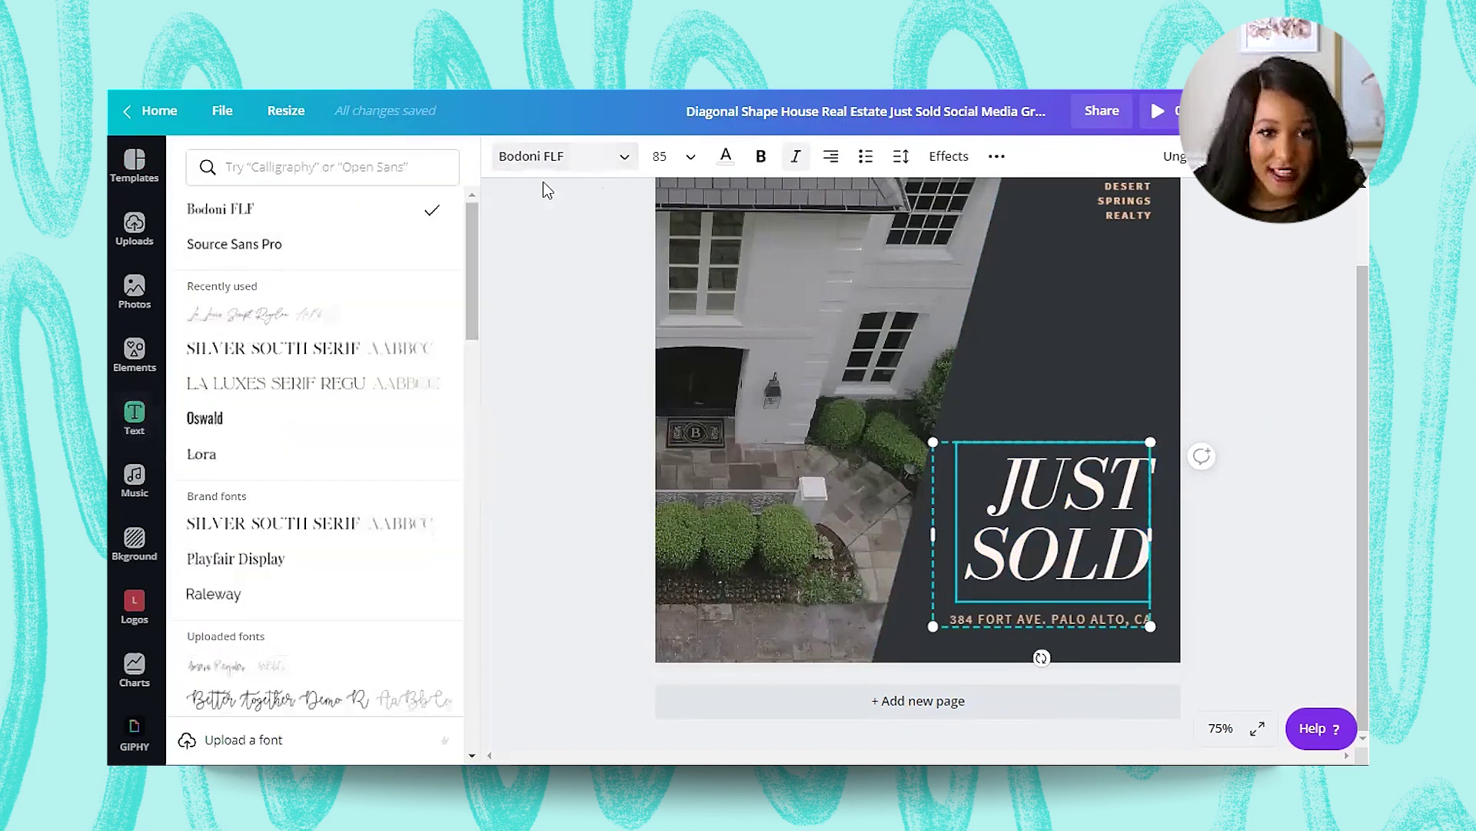
{"action": "left_click", "coordinate": [305, 169]}
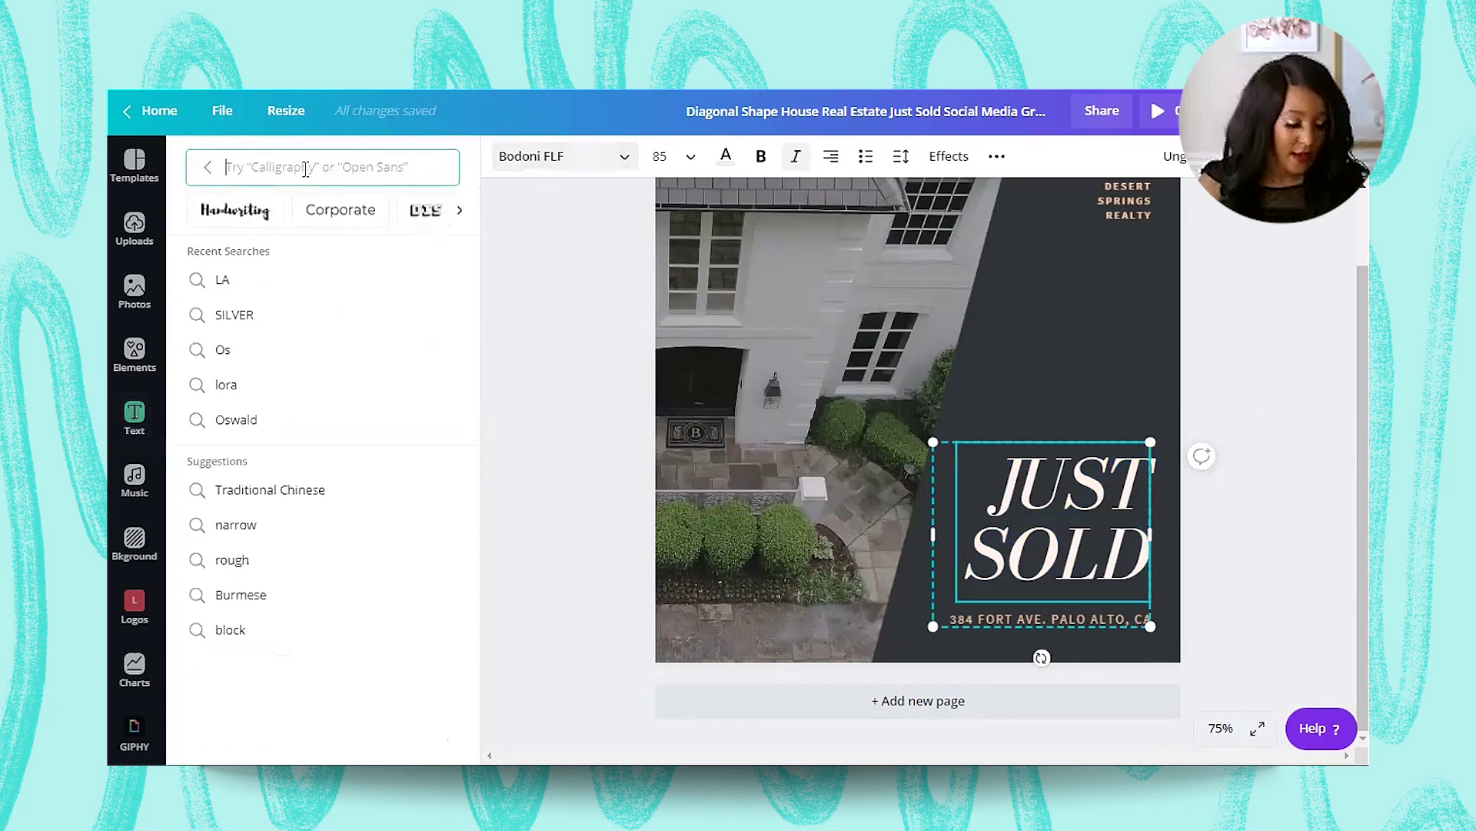
{"action": "type", "text": "Oswald"}
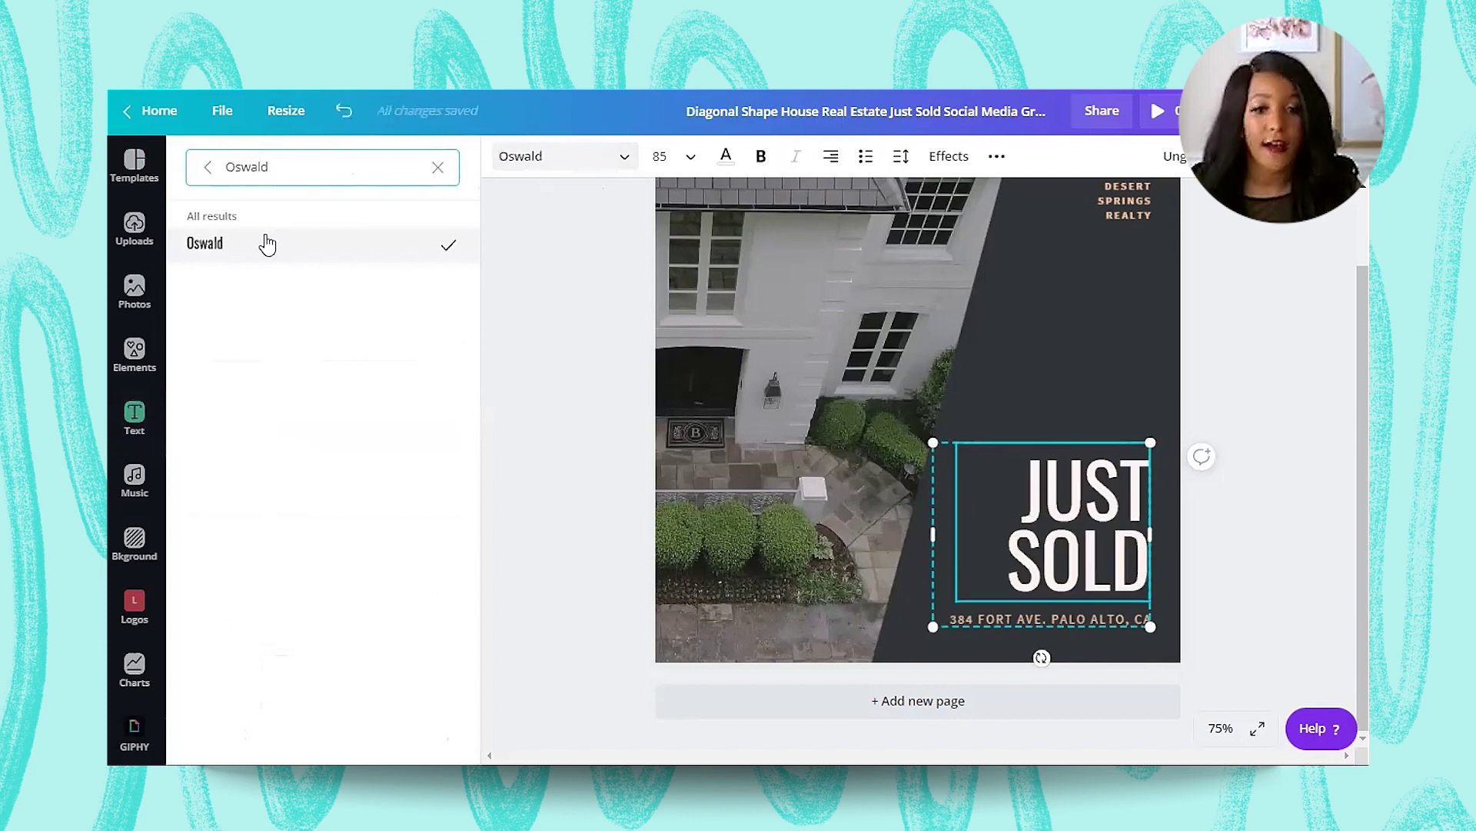
Step: Search the fonts for Calligraphy and browse the script styles available for the "JUST SOLD" heading
{"action": "left_click", "coordinate": [570, 156]}
{"action": "left_click", "coordinate": [570, 156]}
{"action": "left_click", "coordinate": [440, 171]}
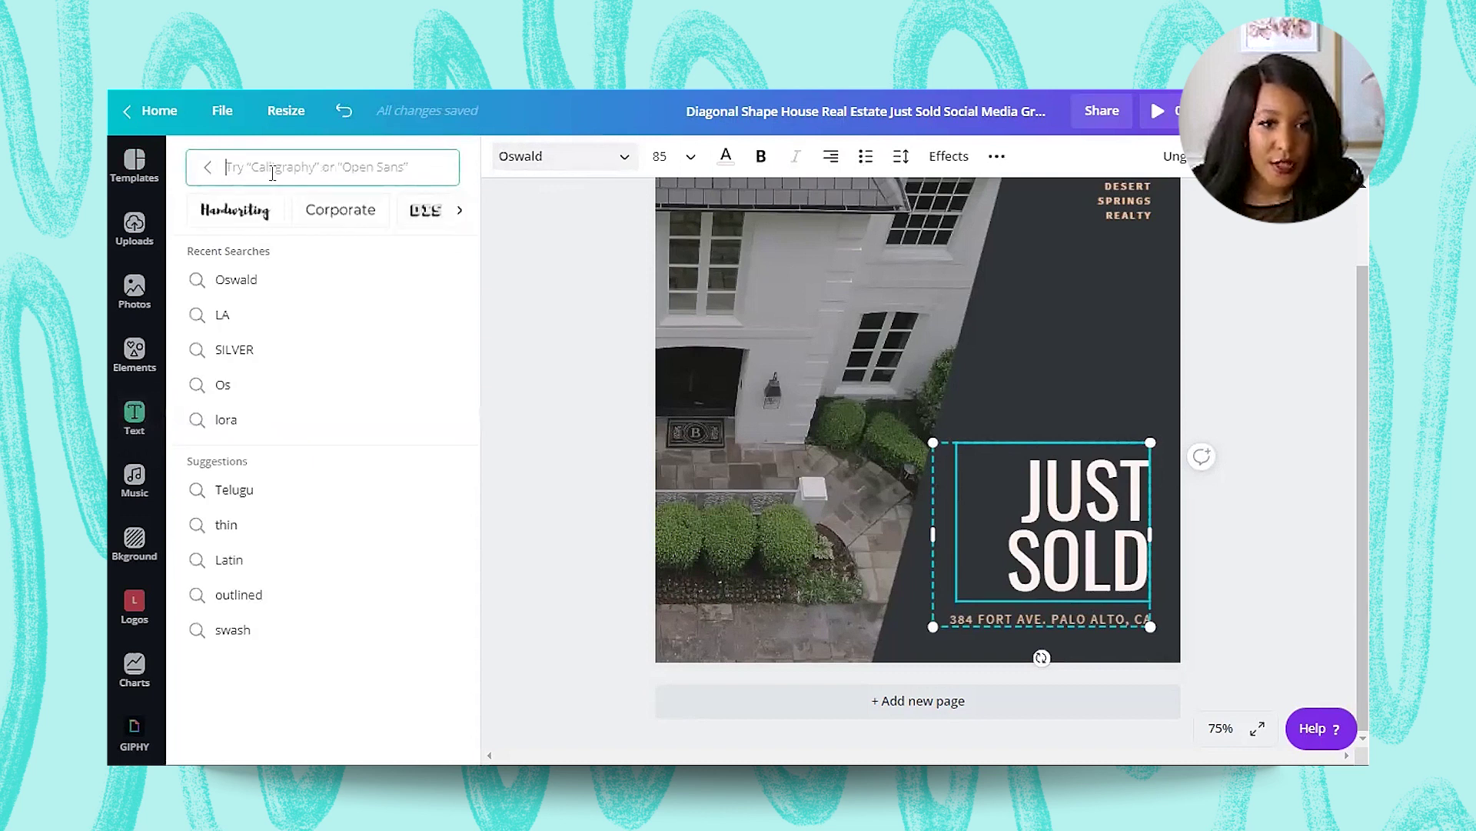
{"action": "type", "text": "Cal"}
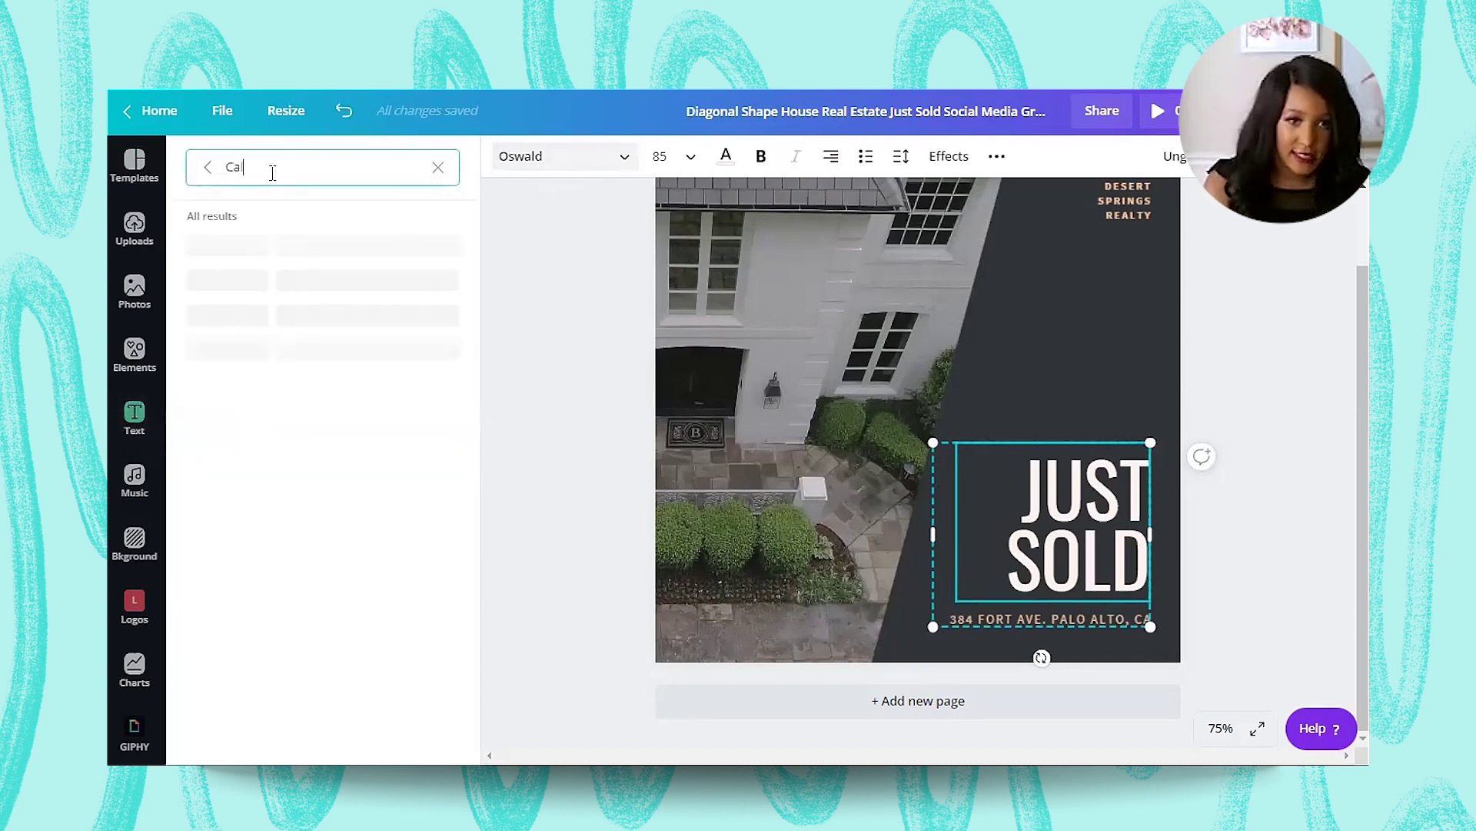
{"action": "type", "text": "iligraphy"}
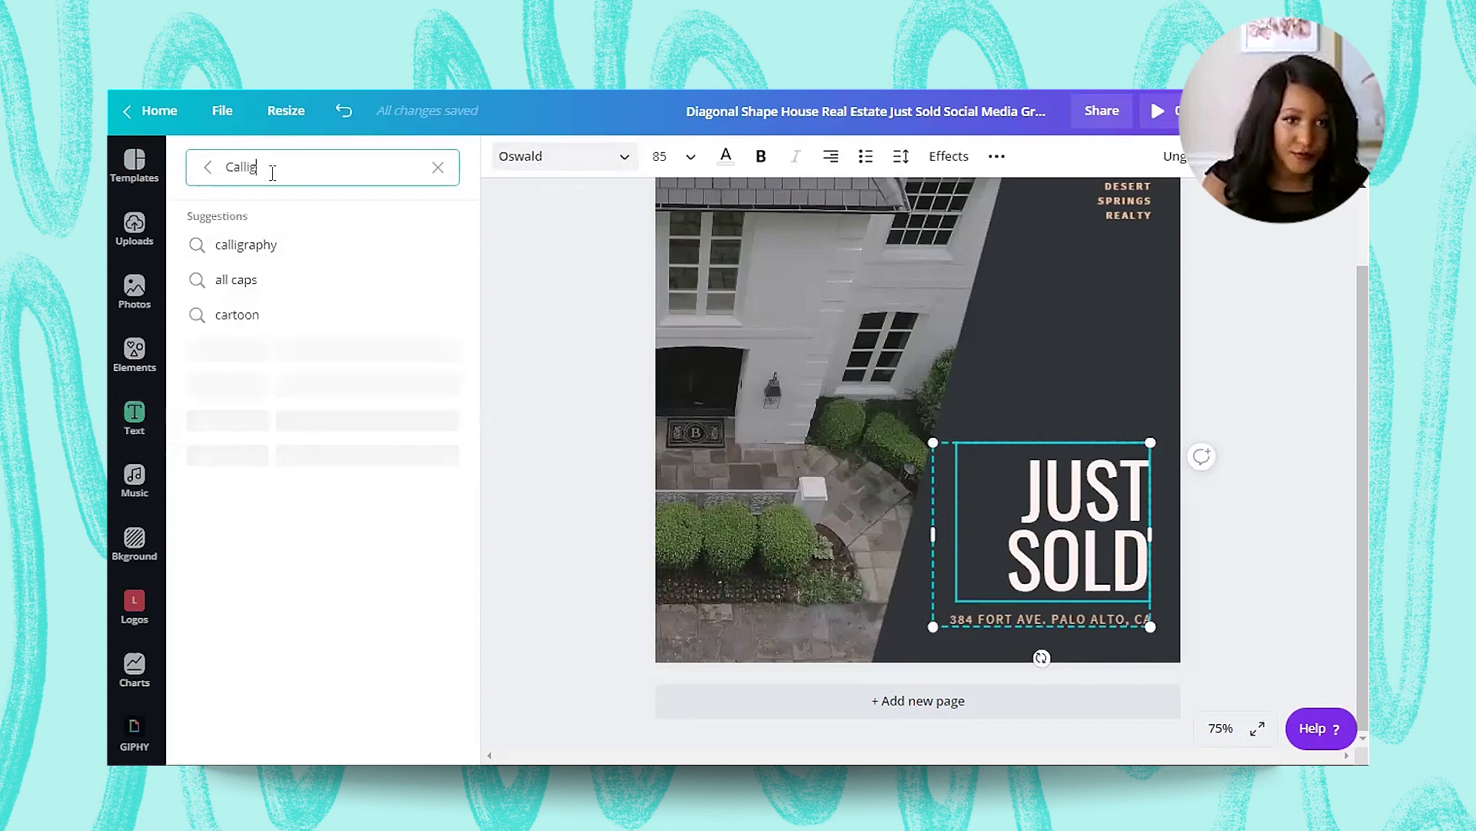
{"action": "scroll", "coordinate": [342, 312], "scroll_direction": "down", "scroll_amount": 15}
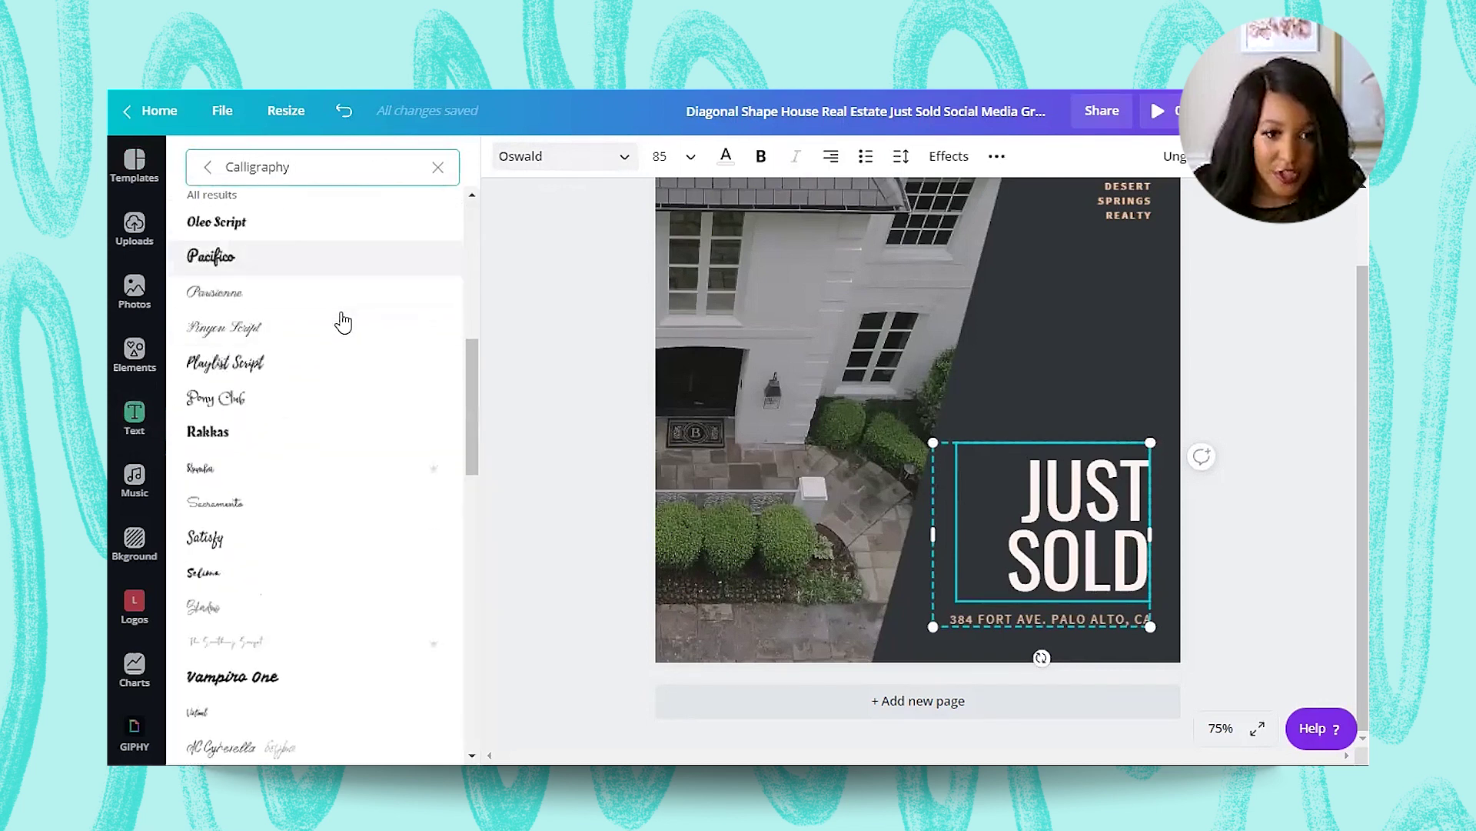
{"action": "scroll", "coordinate": [342, 321], "scroll_direction": "up", "scroll_amount": 15}
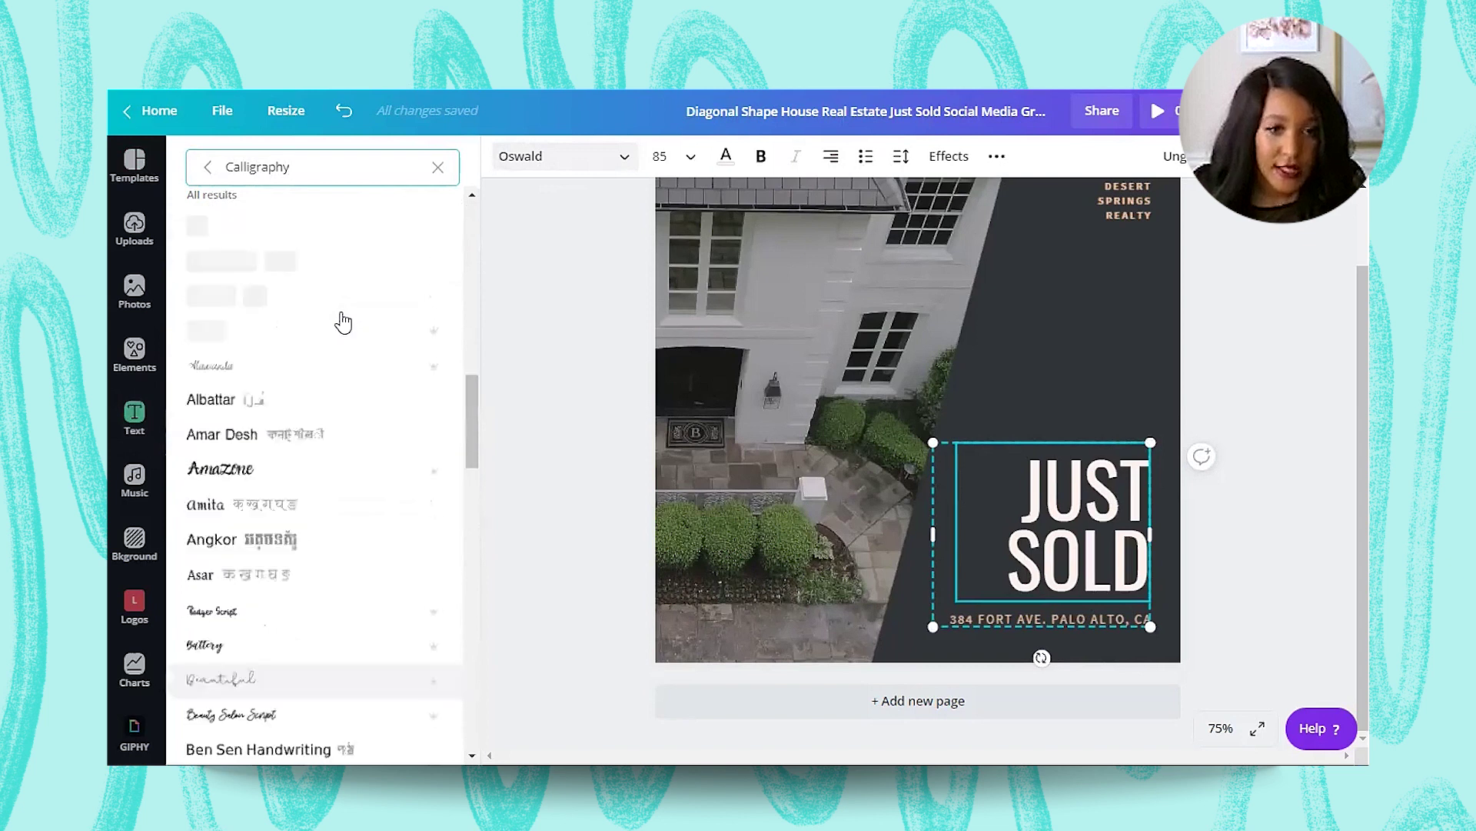
Step: Search the fonts for Serif and look through the matching typefaces
{"action": "left_click_drag", "start_coordinate": [292, 167], "coordinate": [127, 163]}
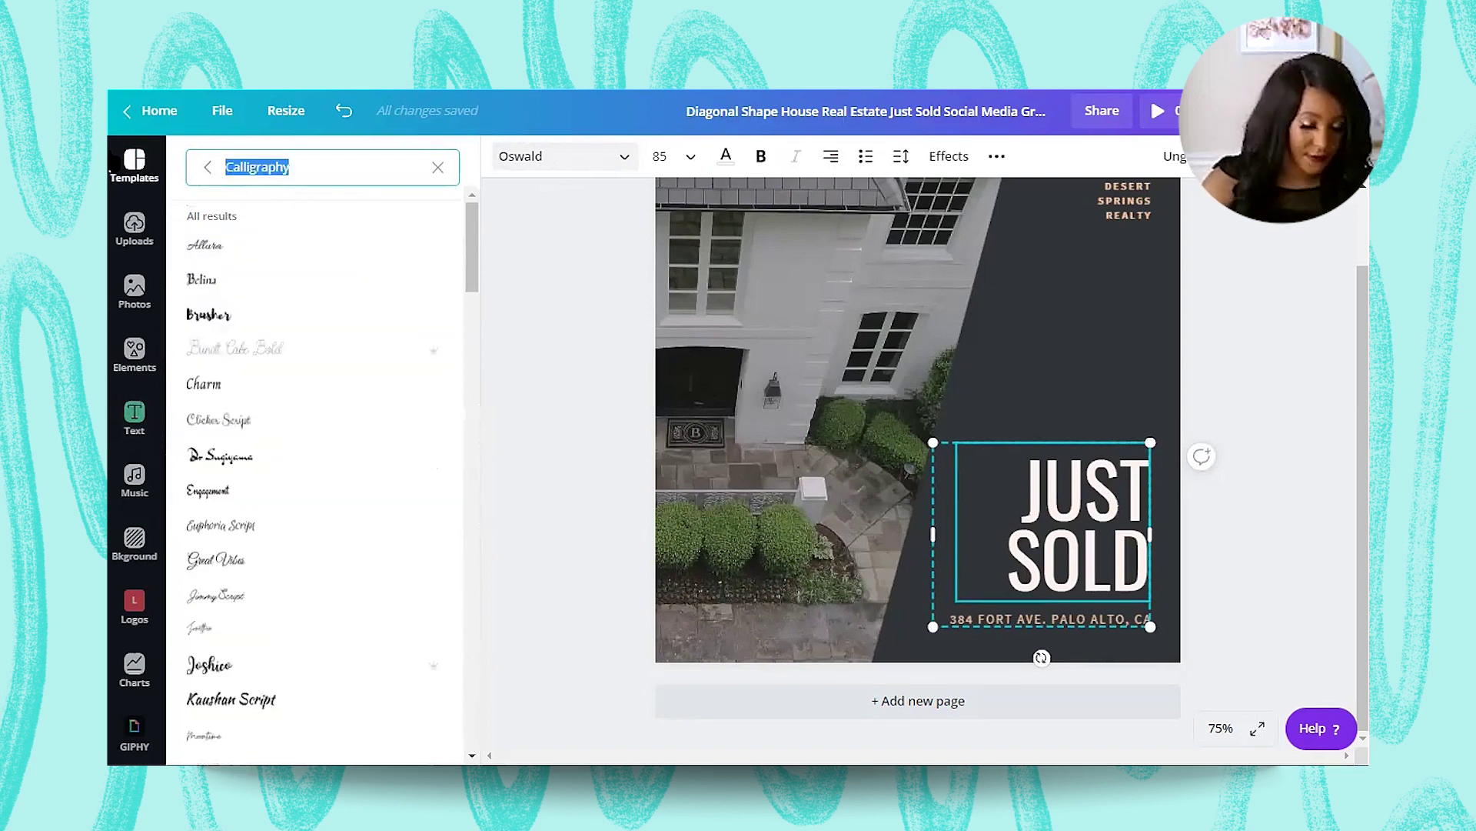
{"action": "type", "text": "Serif"}
{"action": "scroll", "coordinate": [370, 440], "scroll_direction": "down", "scroll_amount": 15}
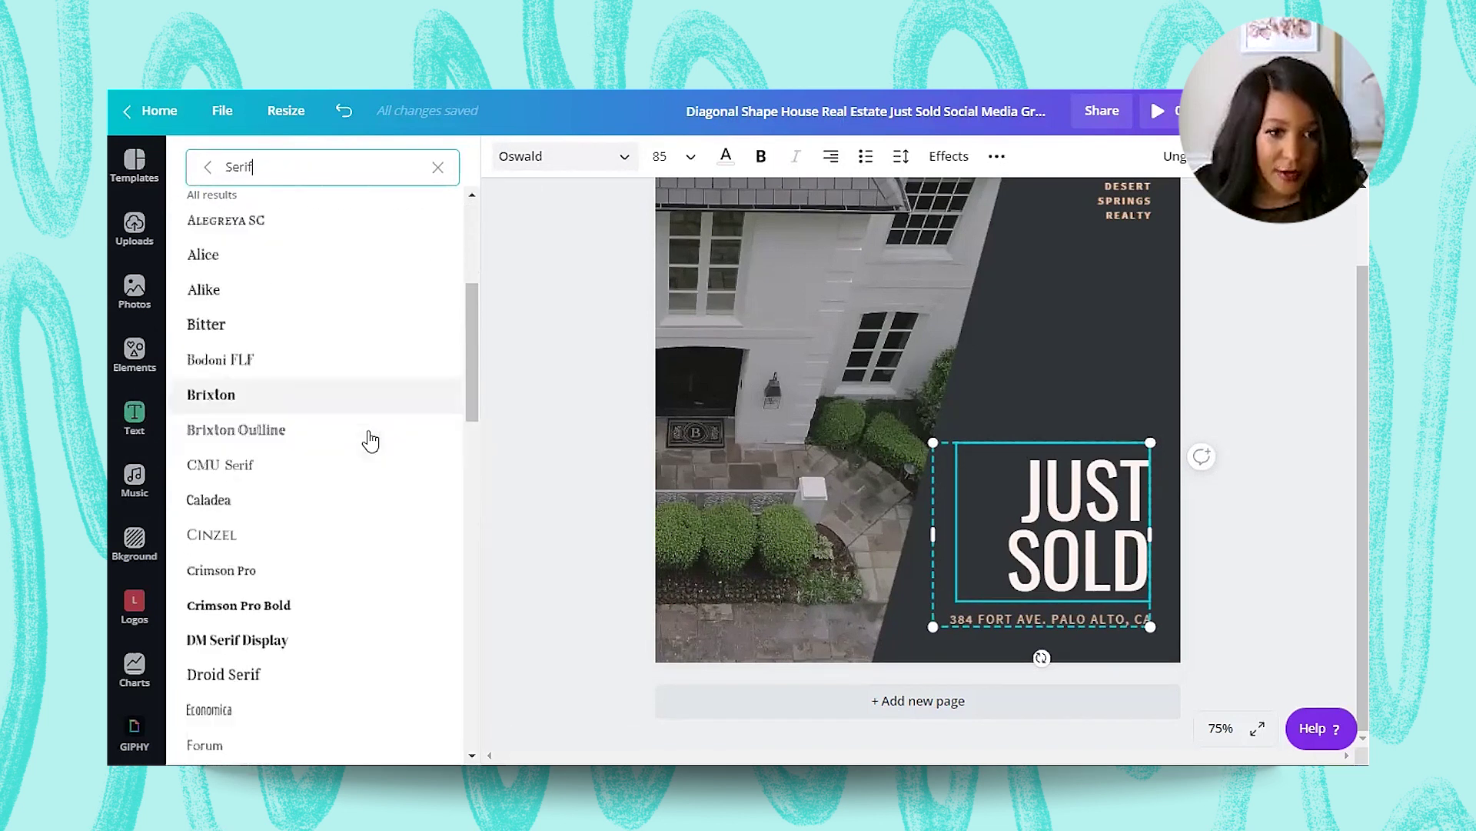
{"action": "scroll", "coordinate": [370, 440], "scroll_direction": "down", "scroll_amount": 10}
Step: Search the fonts for San Serif, and clear the font search
{"action": "left_click", "coordinate": [319, 168]}
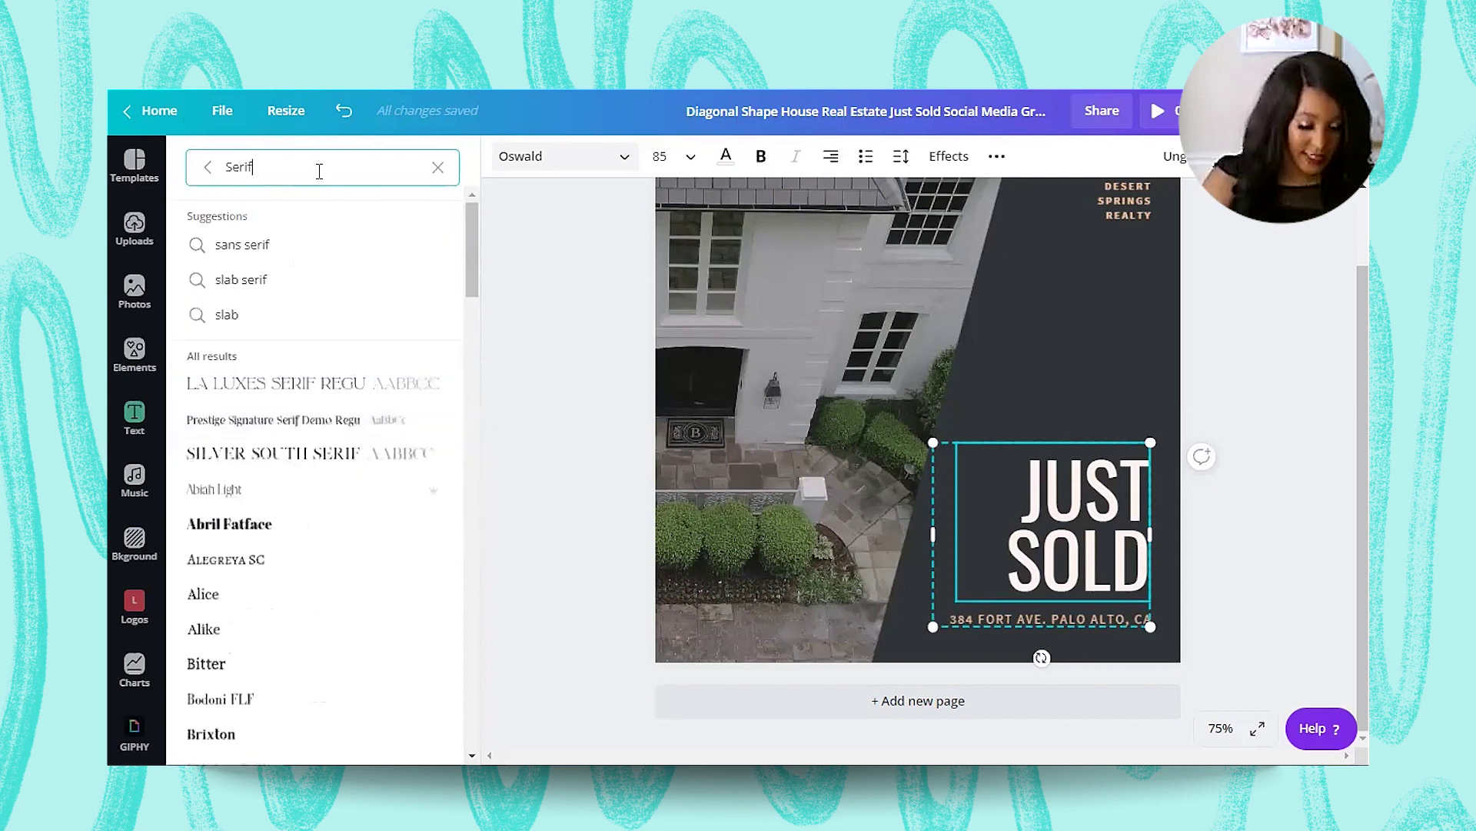
{"action": "key", "text": "BackSpace"}
{"action": "key", "text": "BackSpace"}
{"action": "key", "text": "BackSpace"}
{"action": "type", "text": "an S"}
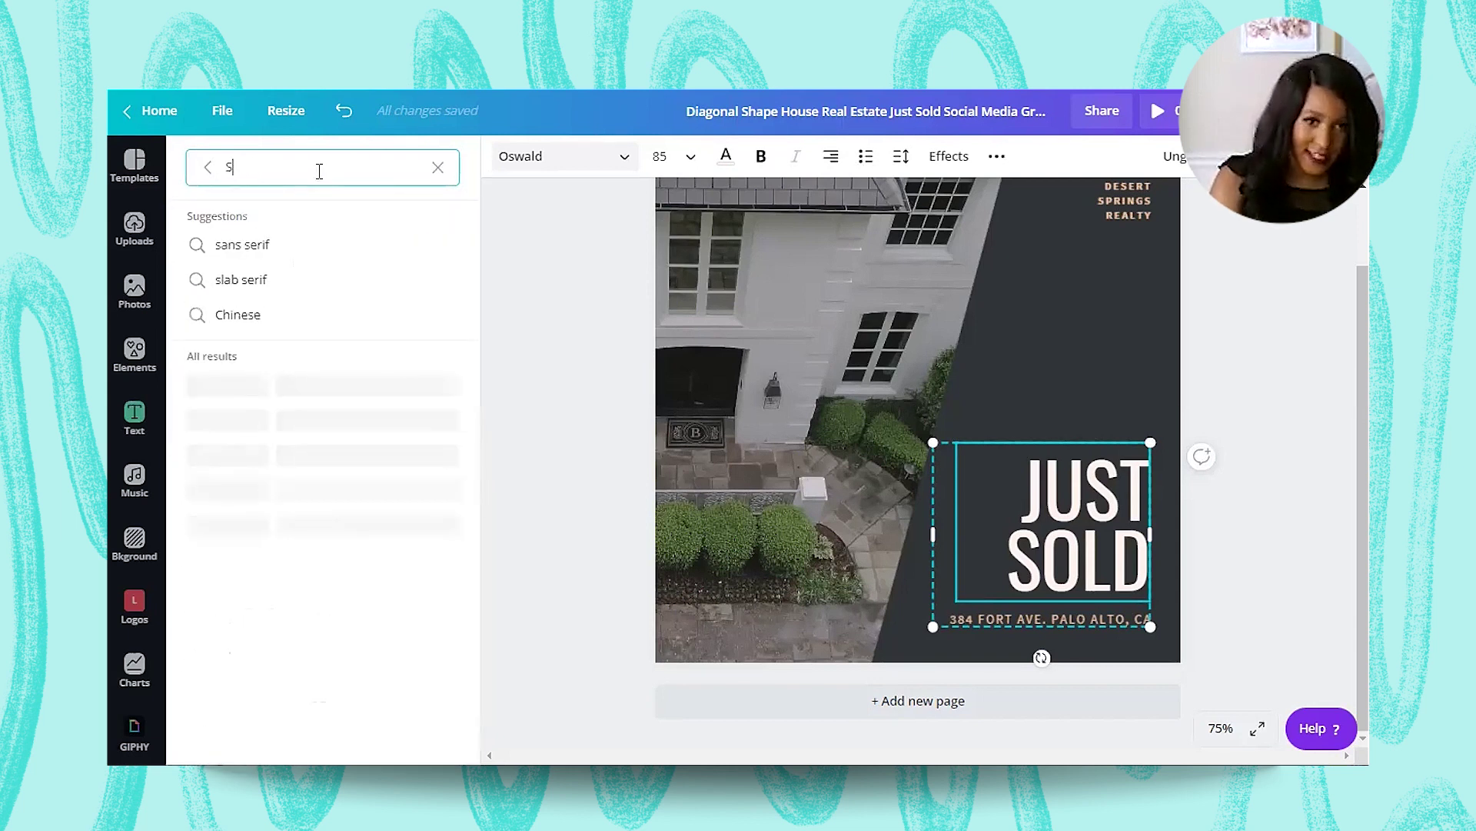
{"action": "type", "text": "erif"}
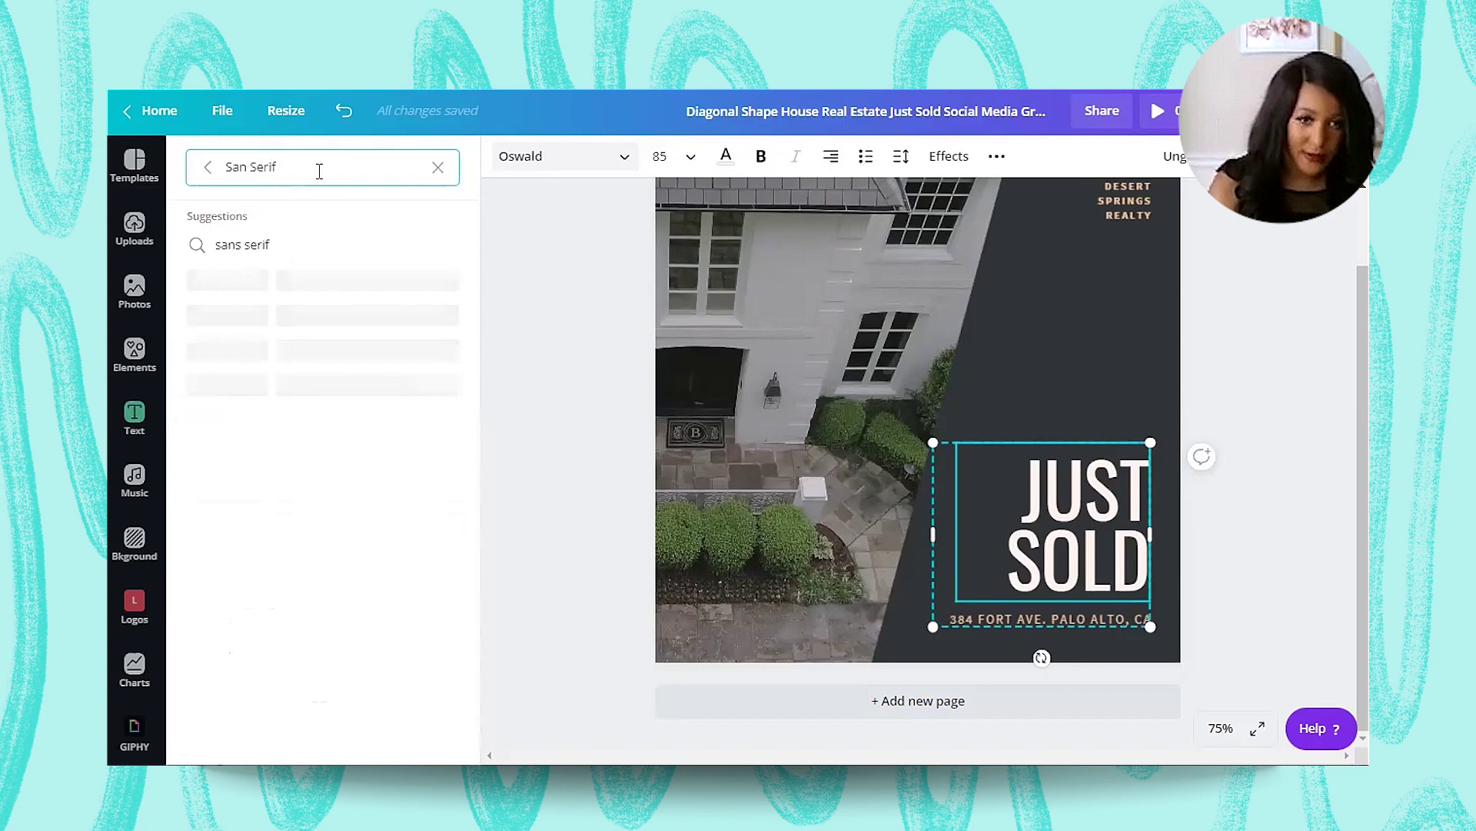
{"action": "left_click", "coordinate": [440, 169]}
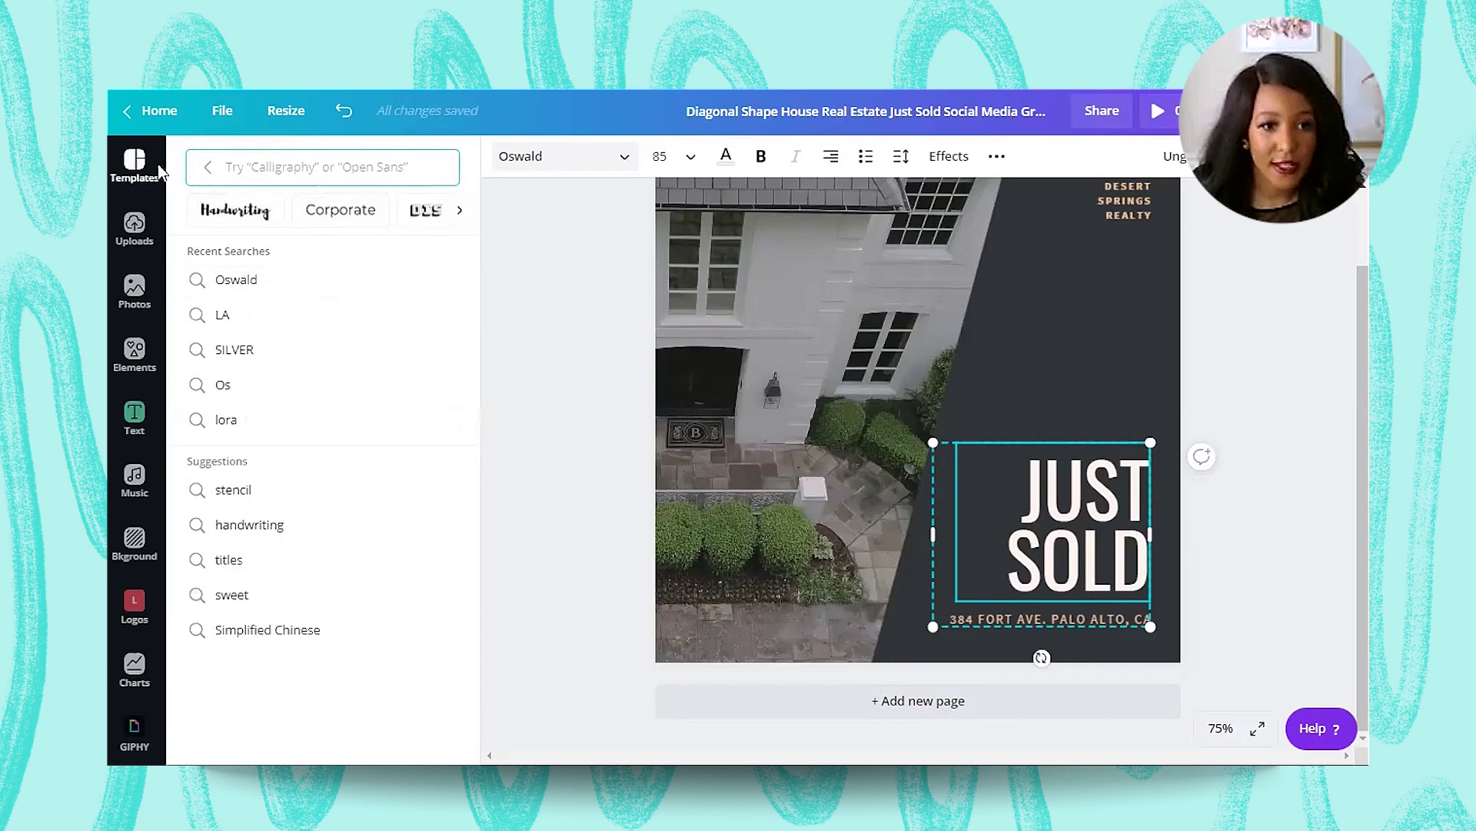
Step: Return to the full font list and examine the recently used, brand and uploaded fonts
{"action": "left_click", "coordinate": [204, 171]}
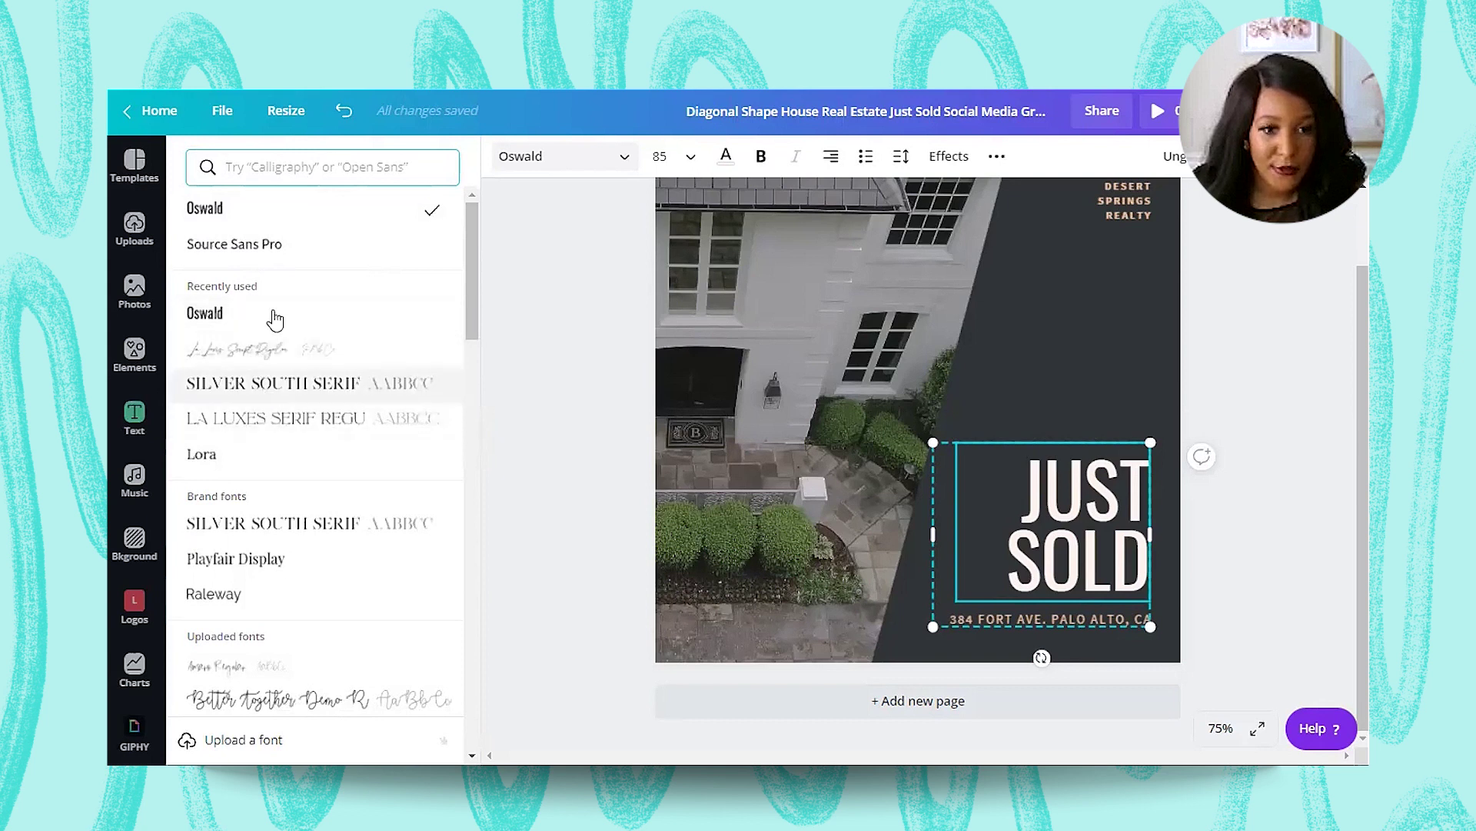
{"action": "scroll", "coordinate": [278, 302], "scroll_direction": "down", "scroll_amount": 4}
{"action": "scroll", "coordinate": [279, 303], "scroll_direction": "up", "scroll_amount": 1}
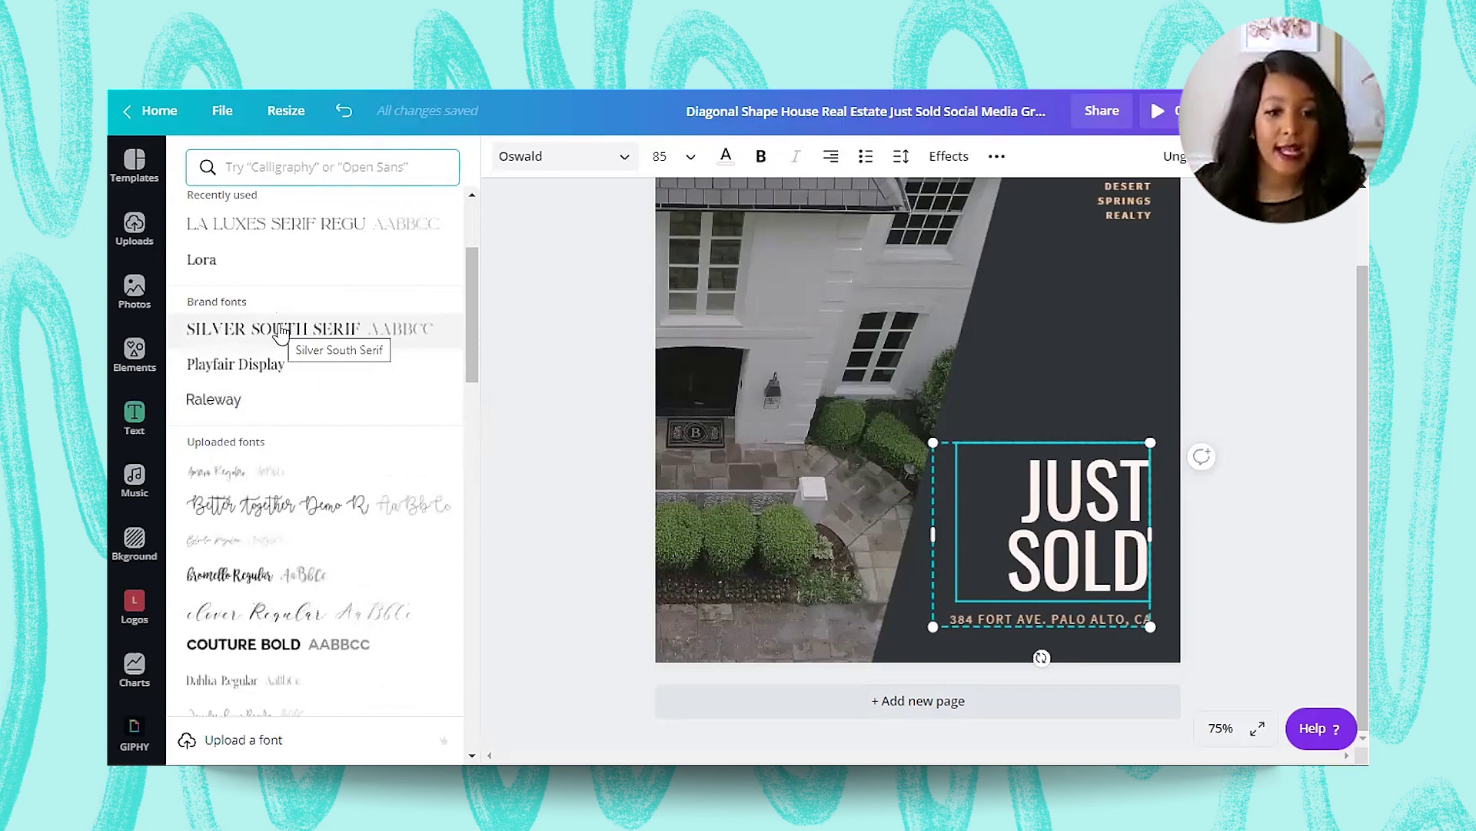
{"action": "scroll", "coordinate": [281, 332], "scroll_direction": "down", "scroll_amount": 5}
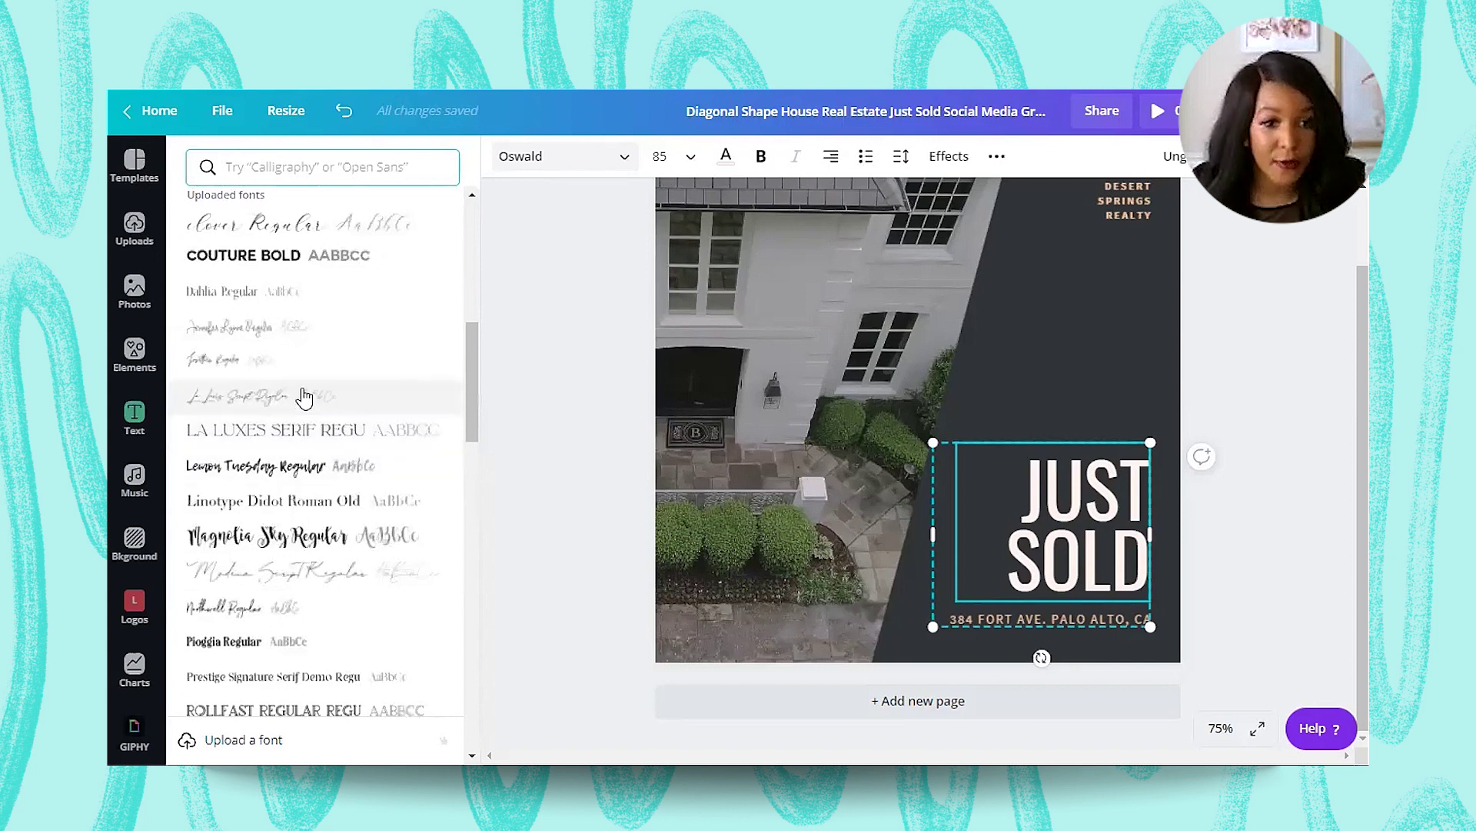
{"action": "scroll", "coordinate": [303, 396], "scroll_direction": "down", "scroll_amount": 2}
{"action": "scroll", "coordinate": [301, 421], "scroll_direction": "down", "scroll_amount": 1}
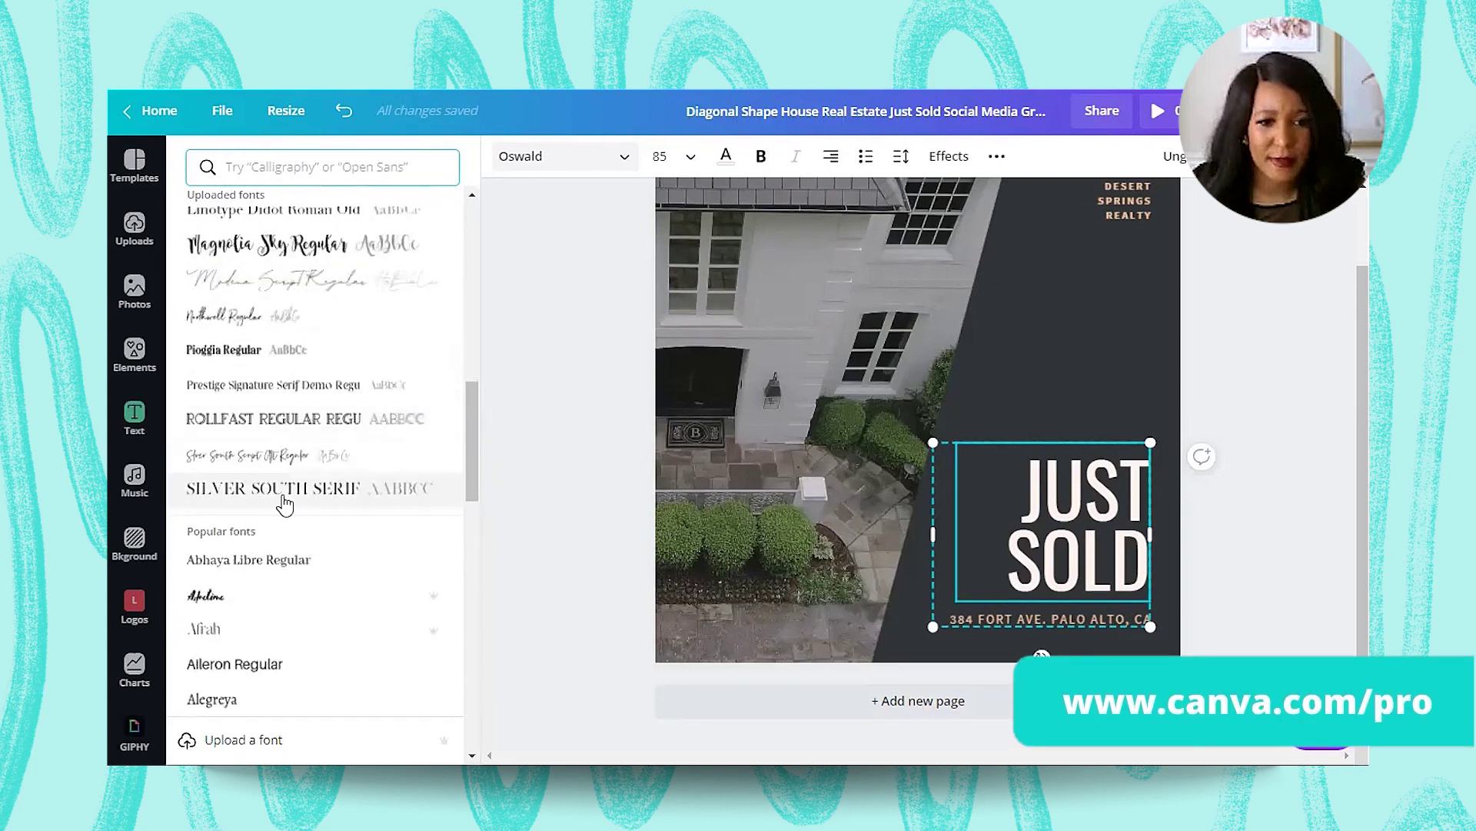
{"action": "scroll", "coordinate": [285, 504], "scroll_direction": "up", "scroll_amount": 1}
{"action": "scroll", "coordinate": [284, 504], "scroll_direction": "up", "scroll_amount": 2}
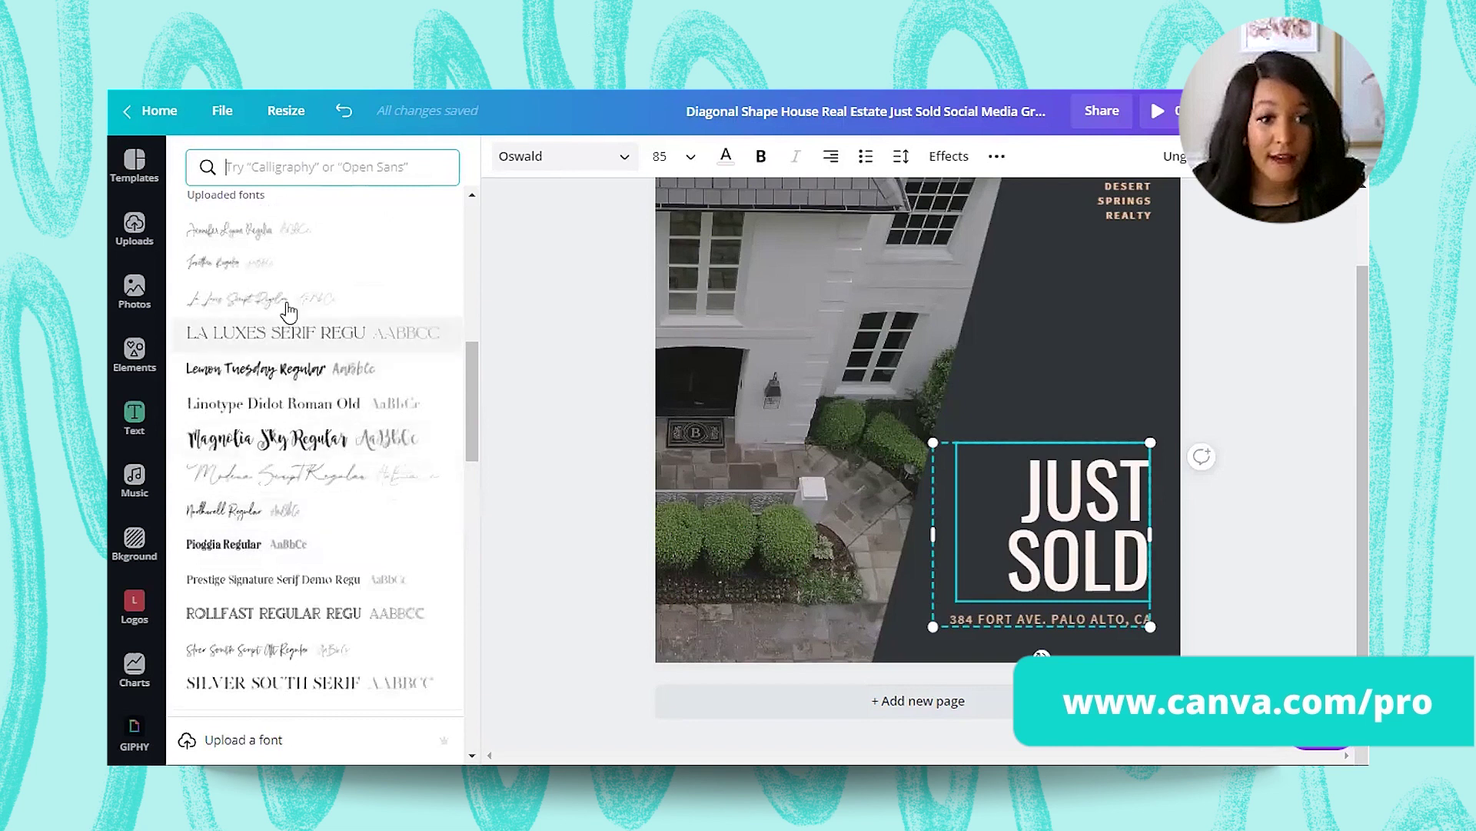
{"action": "scroll", "coordinate": [284, 313], "scroll_direction": "up", "scroll_amount": 2}
{"action": "scroll", "coordinate": [296, 350], "scroll_direction": "down", "scroll_amount": 3}
{"action": "scroll", "coordinate": [299, 359], "scroll_direction": "down", "scroll_amount": 2}
{"action": "scroll", "coordinate": [297, 369], "scroll_direction": "up", "scroll_amount": 2}
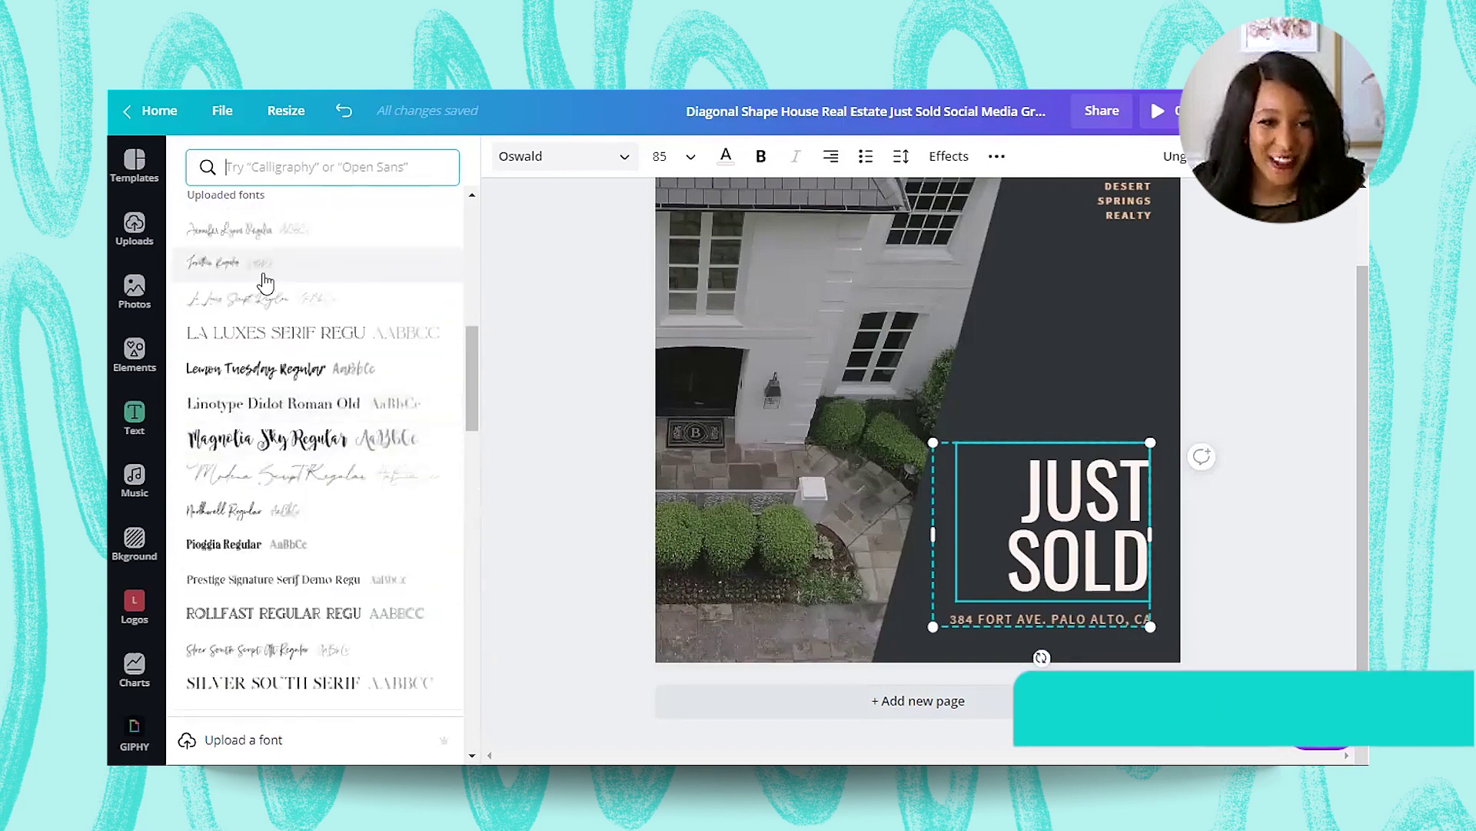
Step: Try the popular fonts Bodoni FLF, Belleza and Bebas Neue on the "JUST SOLD" heading, and set it back to Oswald
{"action": "scroll", "coordinate": [286, 415], "scroll_direction": "down", "scroll_amount": 3}
{"action": "scroll", "coordinate": [288, 418], "scroll_direction": "down", "scroll_amount": 1}
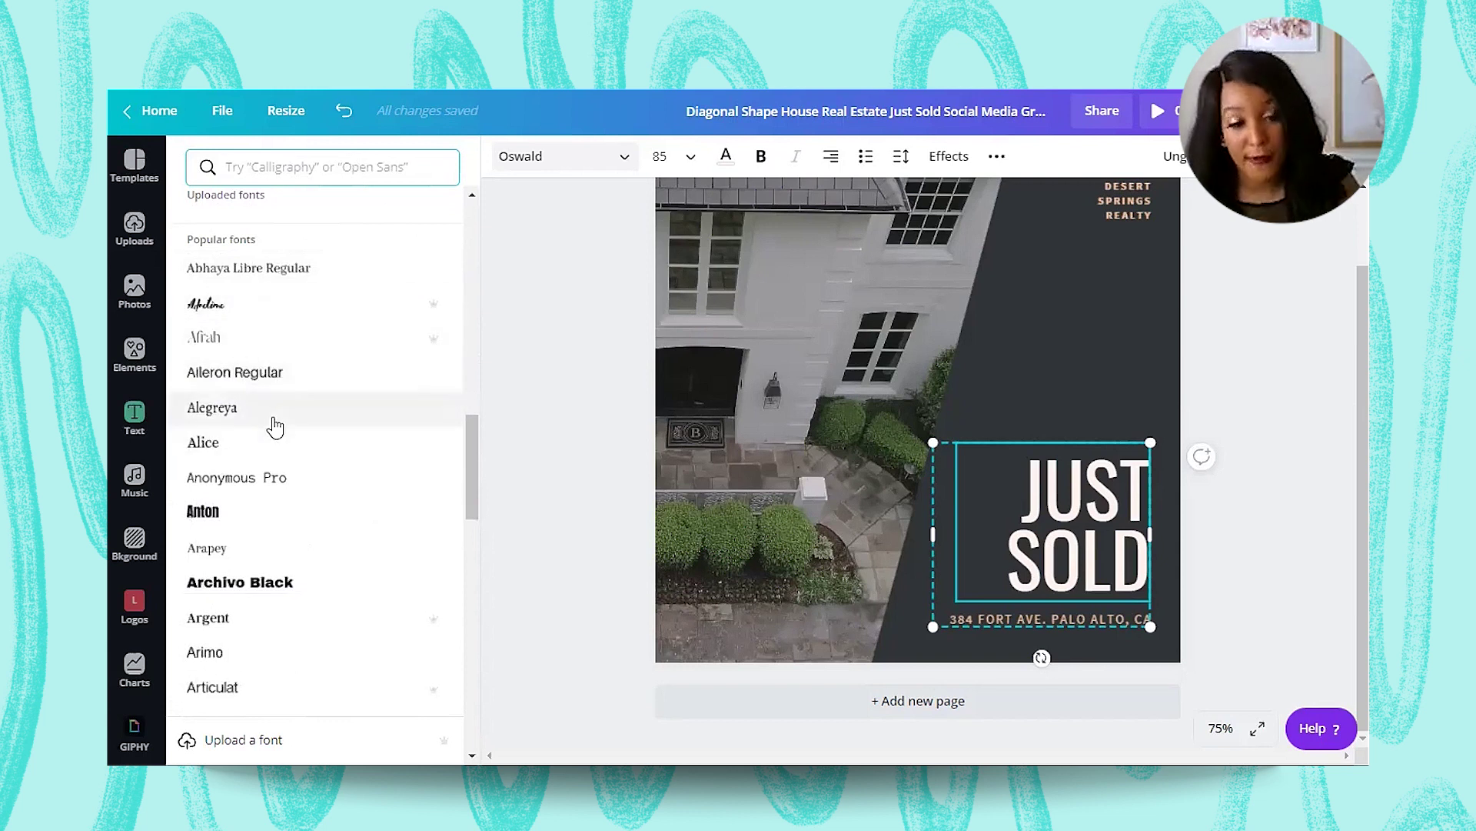
{"action": "scroll", "coordinate": [300, 366], "scroll_direction": "down", "scroll_amount": 2}
{"action": "scroll", "coordinate": [304, 362], "scroll_direction": "down", "scroll_amount": 2}
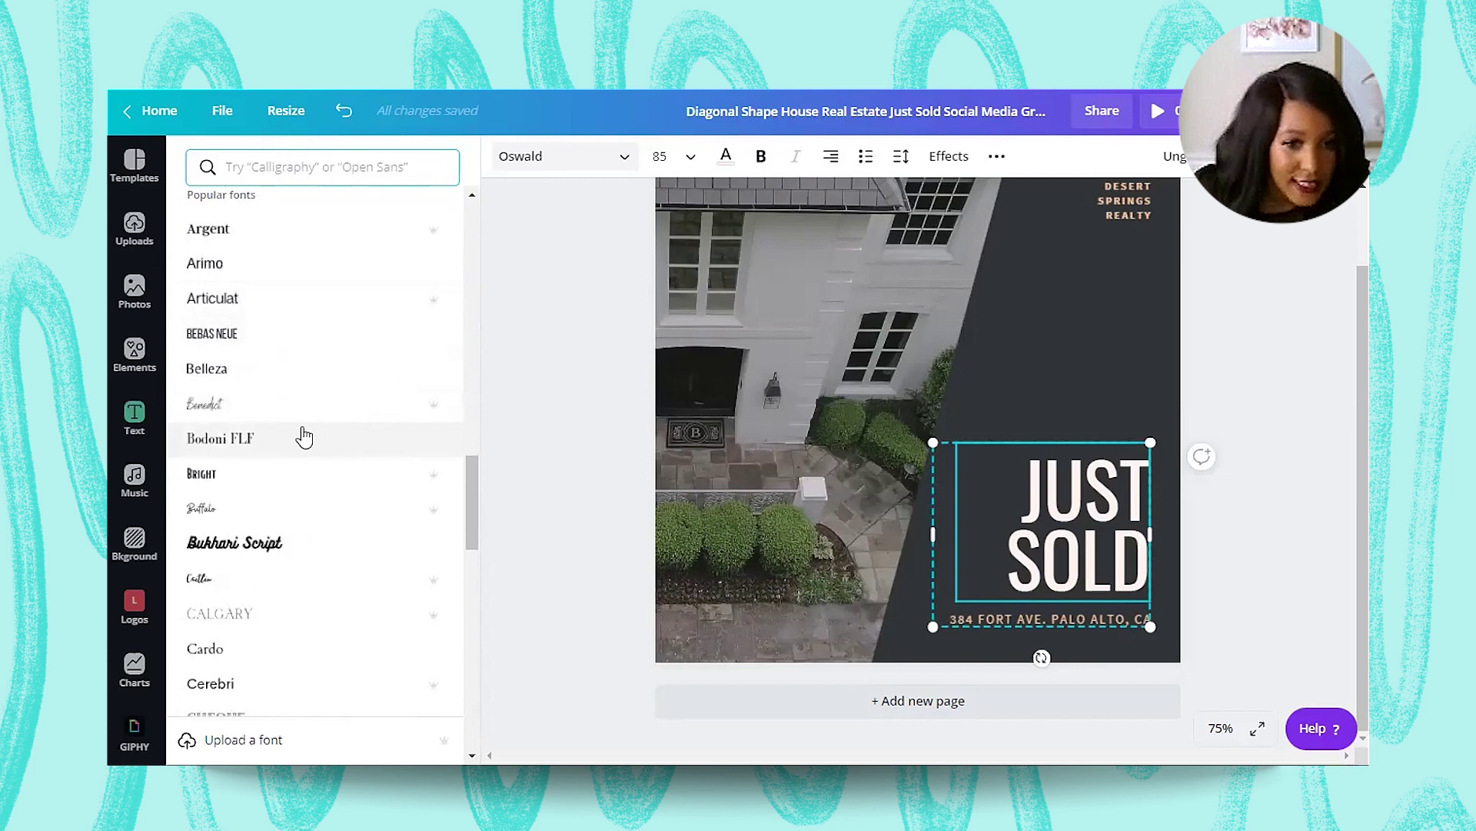
{"action": "left_click", "coordinate": [288, 450]}
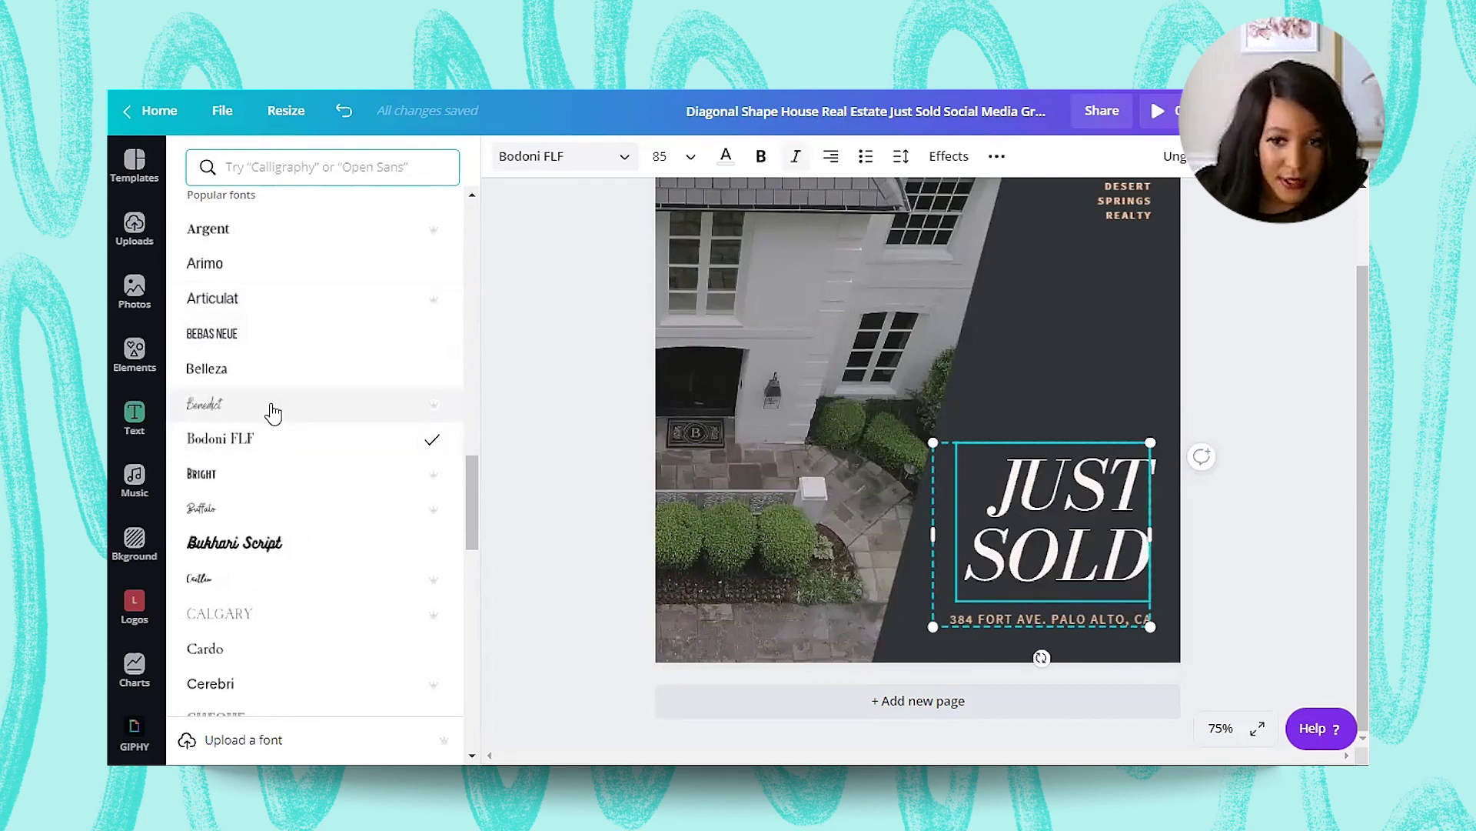
{"action": "left_click", "coordinate": [260, 377]}
{"action": "left_click", "coordinate": [257, 332]}
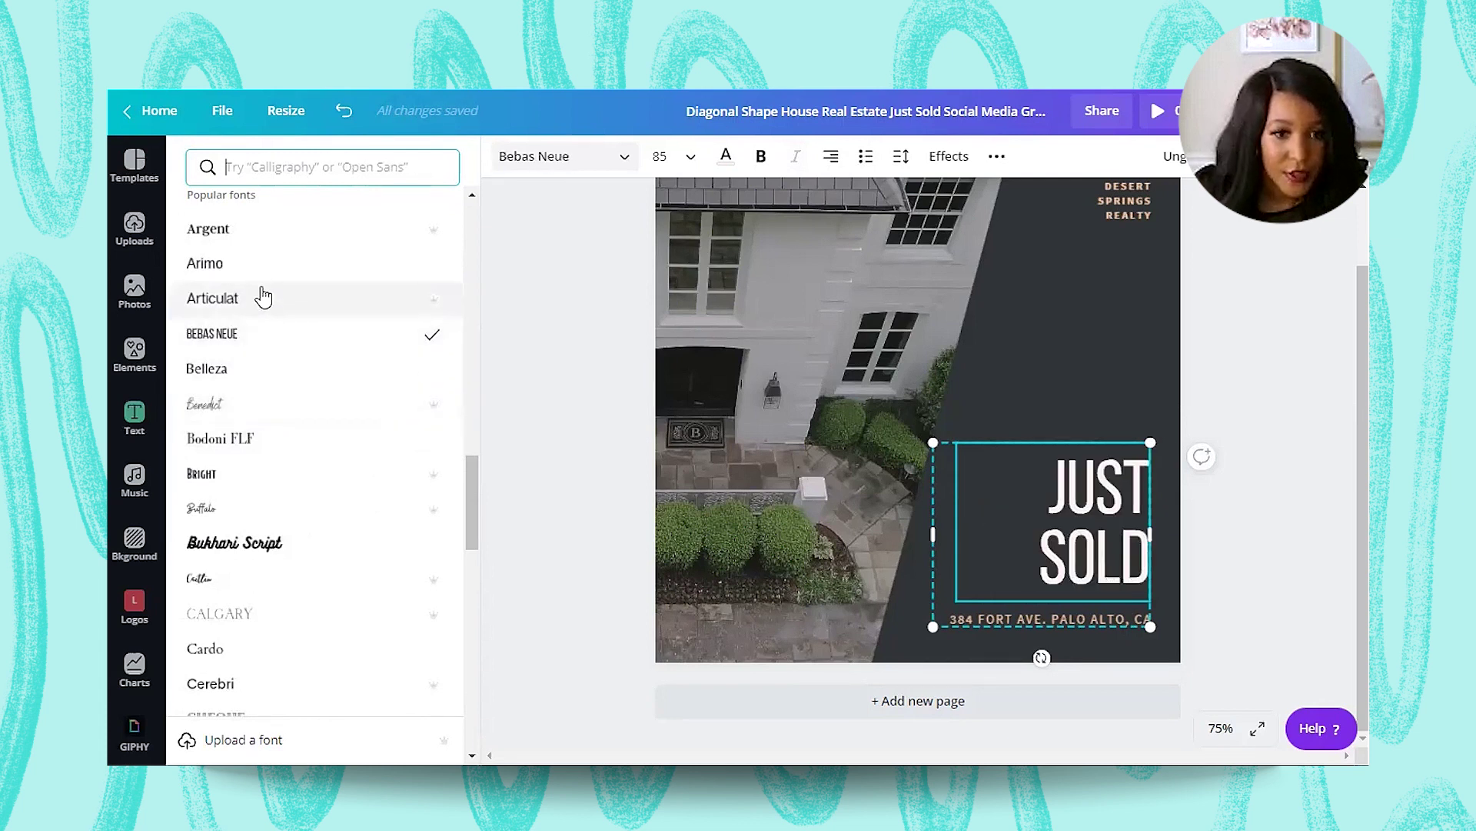
{"action": "left_click", "coordinate": [257, 332]}
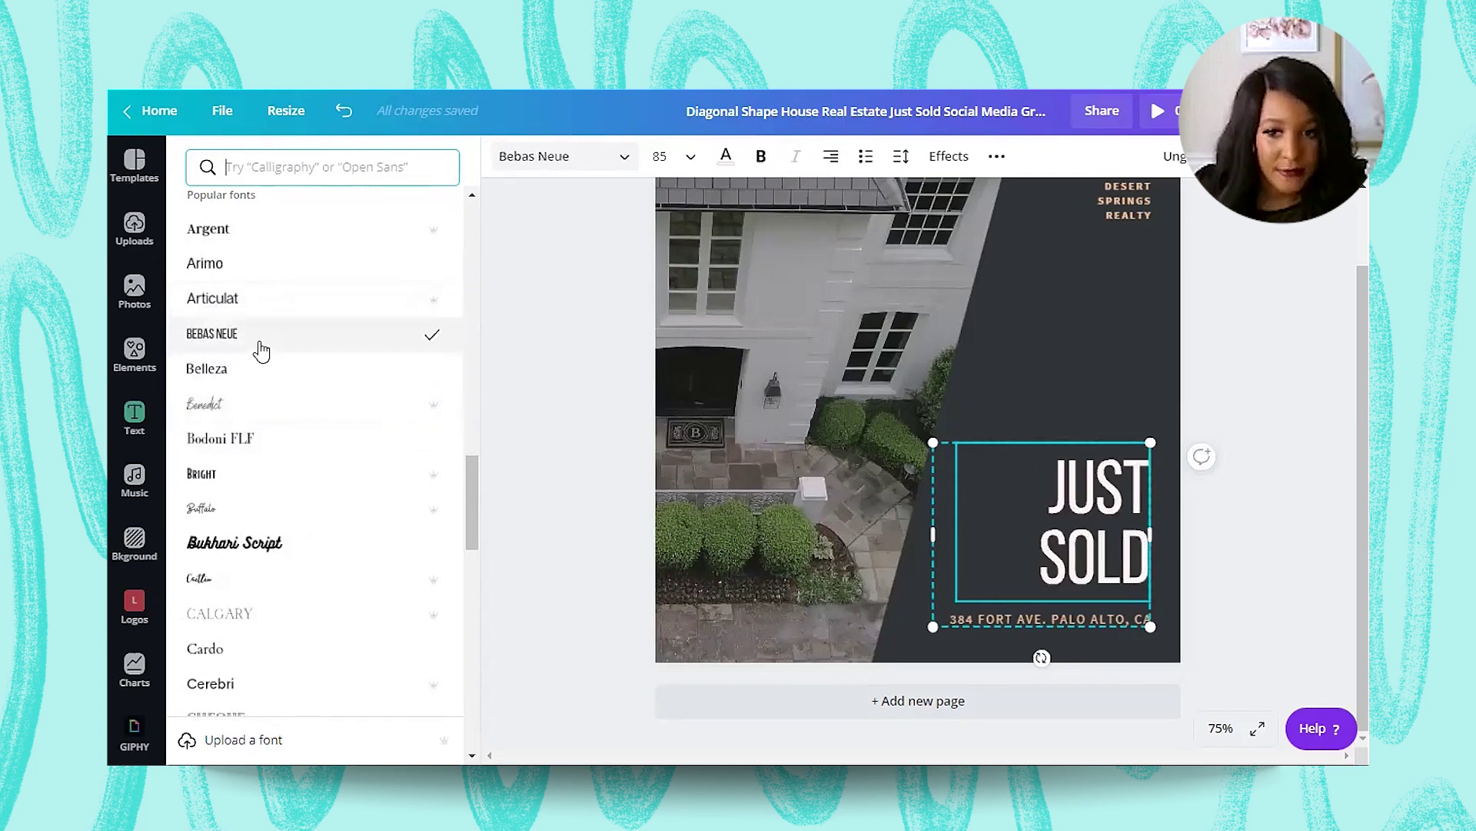
{"action": "scroll", "coordinate": [247, 308], "scroll_direction": "up", "scroll_amount": 10}
{"action": "left_click", "coordinate": [222, 209]}
Step: Select the dark diagonal shape and examine the document, brand, custom and default color palettes available for it
{"action": "left_click", "coordinate": [1139, 349]}
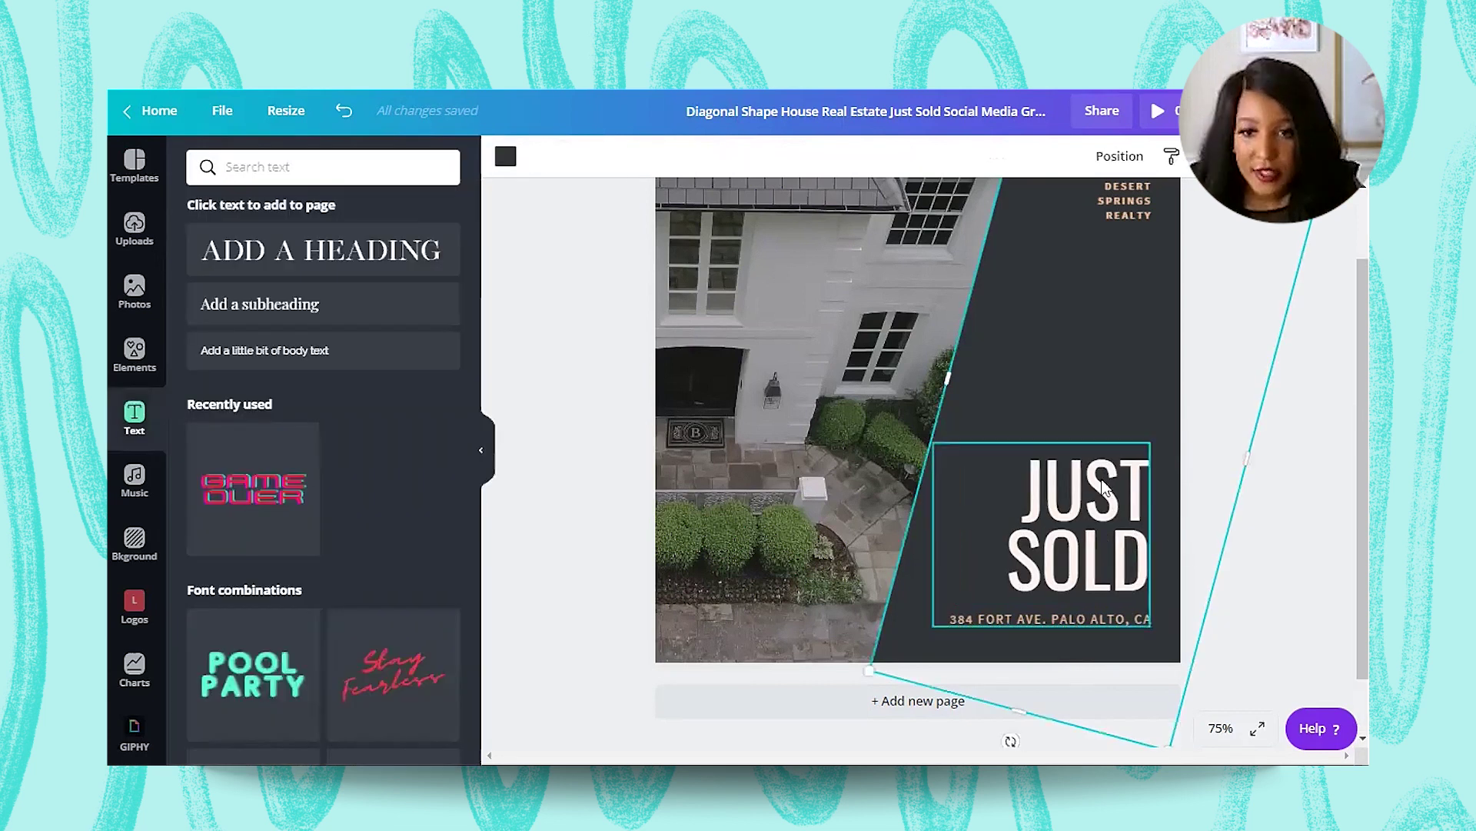
{"action": "scroll", "coordinate": [1169, 563], "scroll_direction": "up", "scroll_amount": 1}
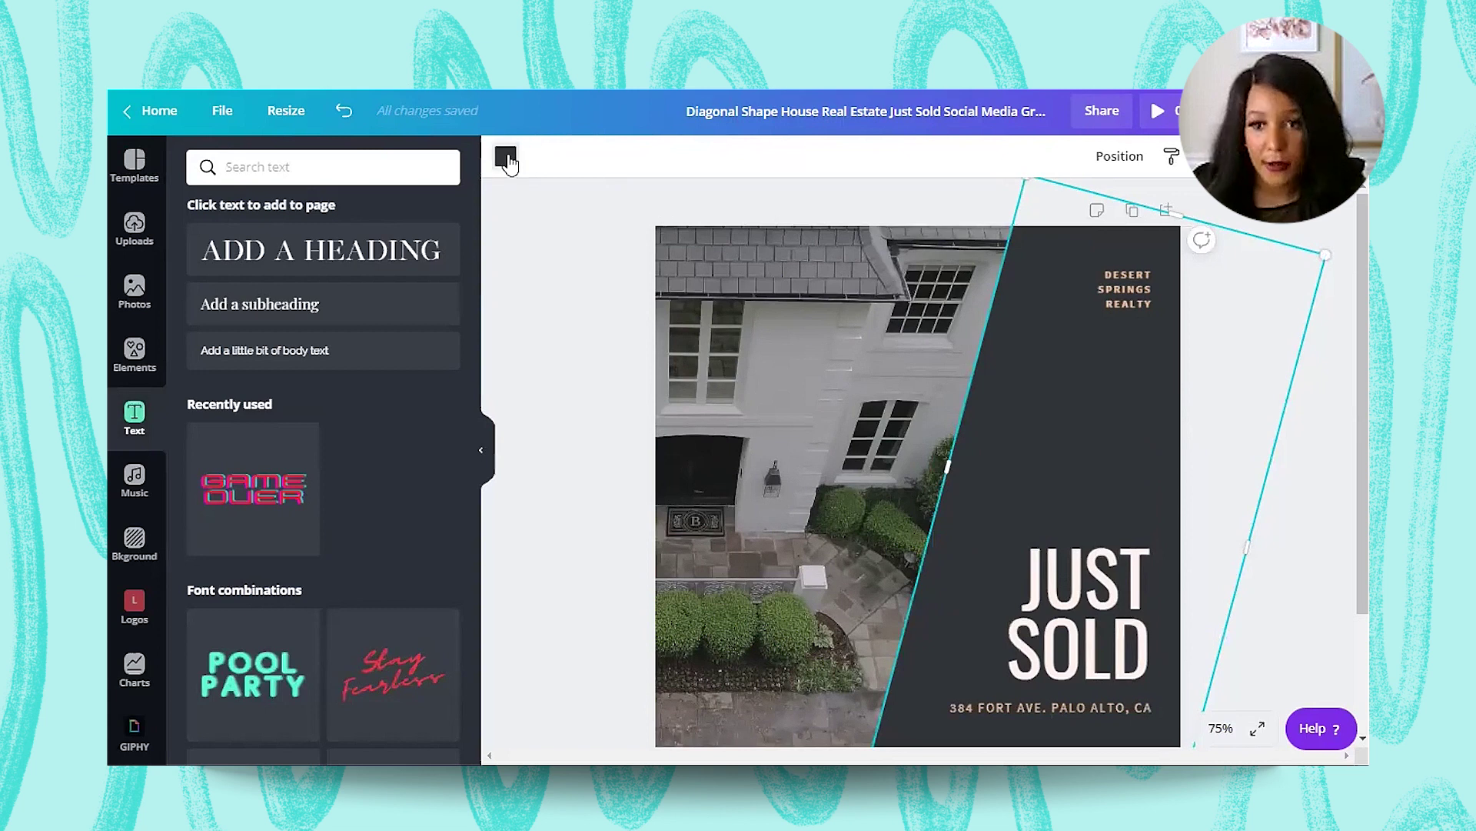
{"action": "left_click", "coordinate": [506, 158]}
{"action": "scroll", "coordinate": [331, 492], "scroll_direction": "down", "scroll_amount": 3}
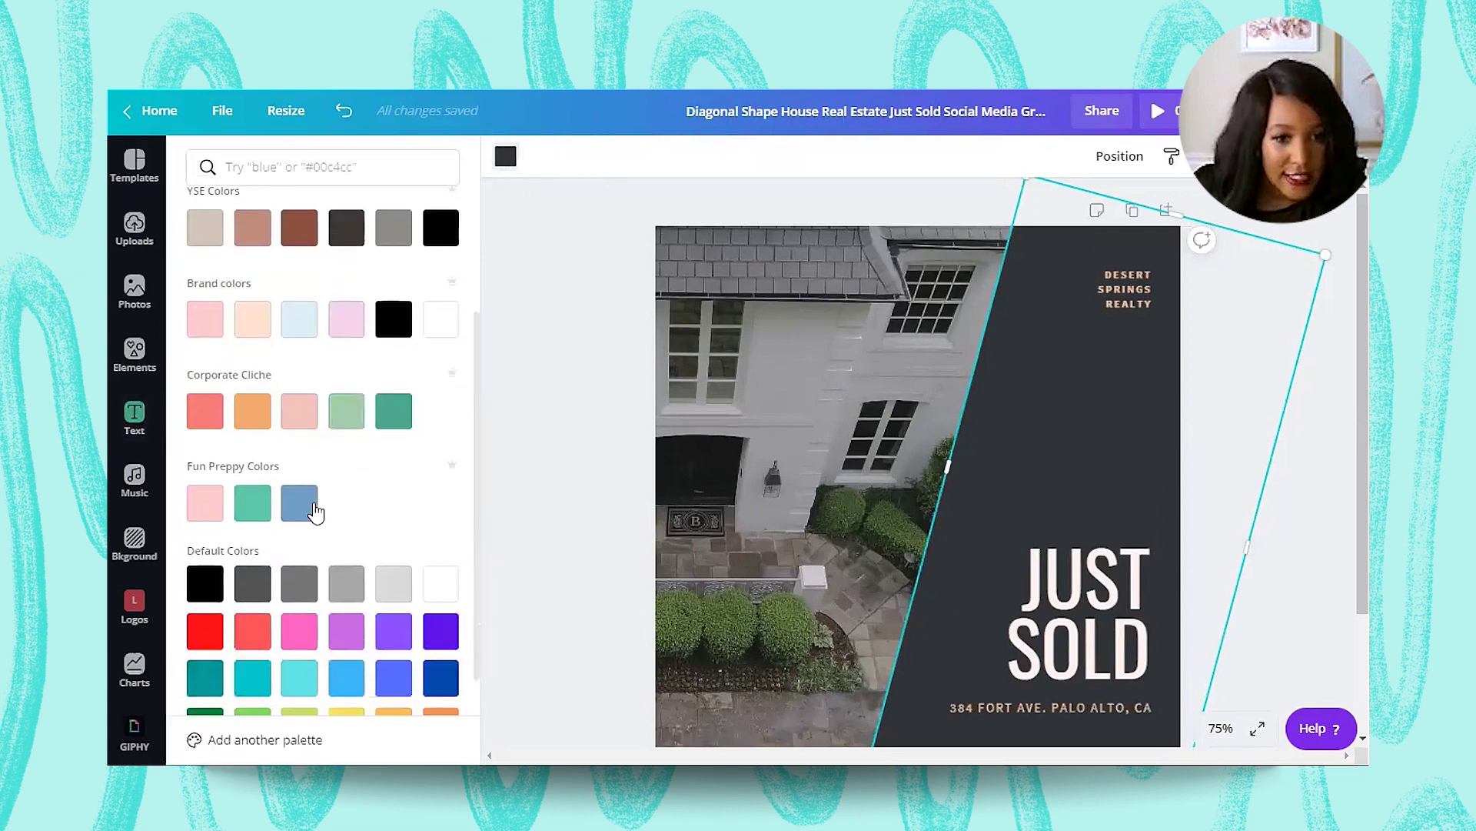
{"action": "scroll", "coordinate": [262, 519], "scroll_direction": "up", "scroll_amount": 3}
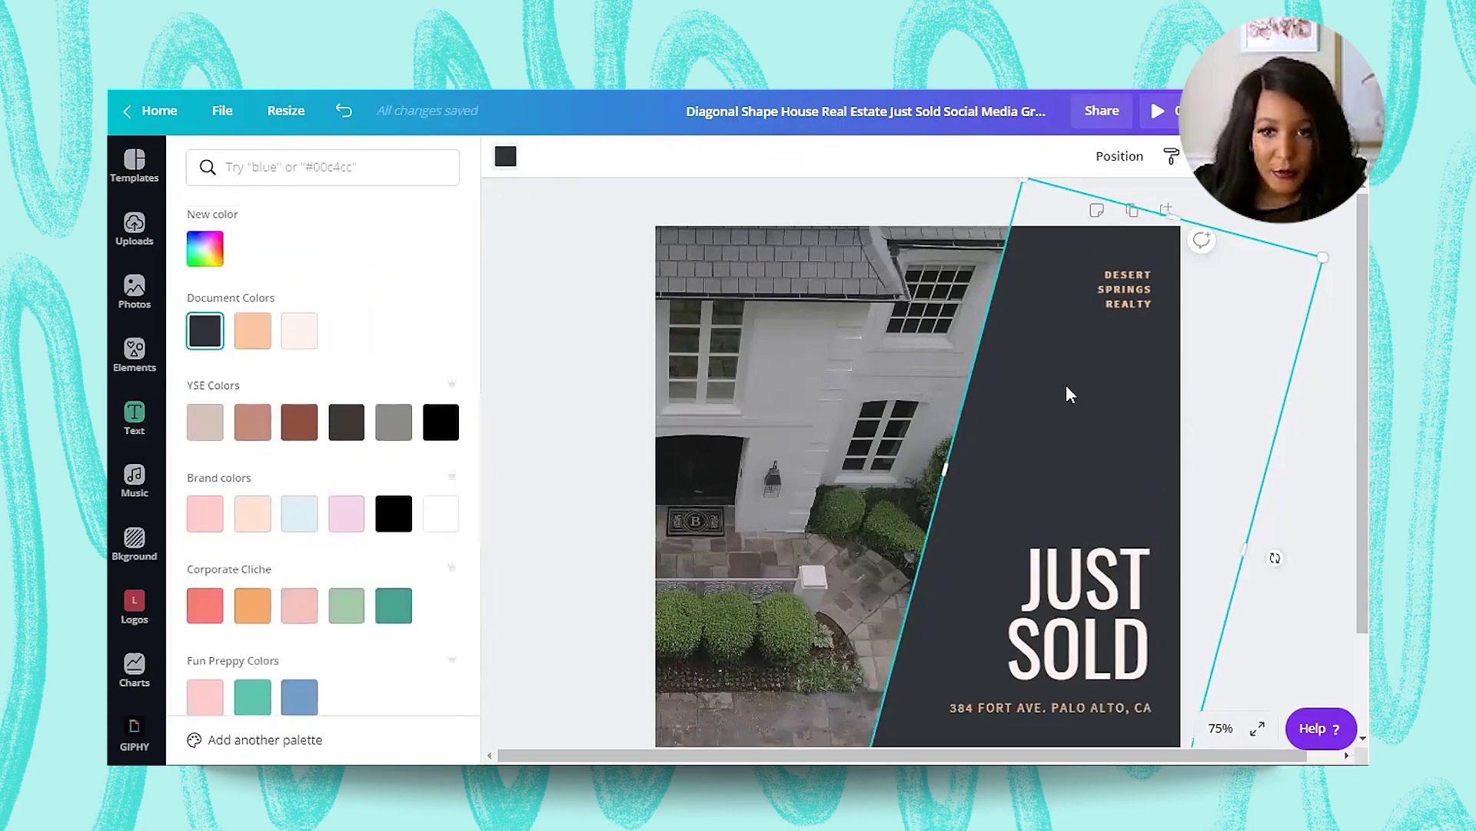
{"action": "left_click", "coordinate": [505, 158]}
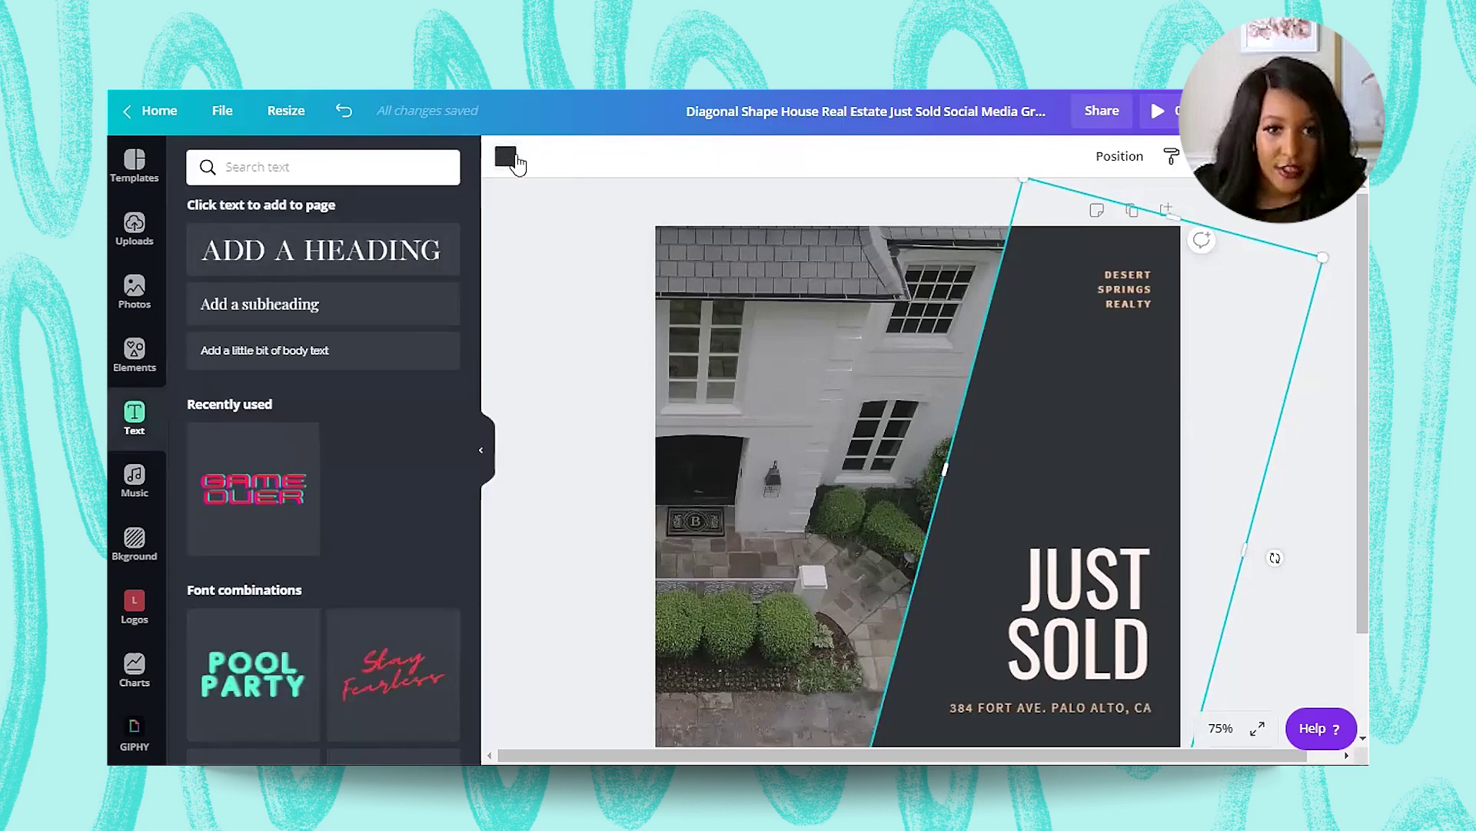
{"action": "left_click", "coordinate": [506, 158]}
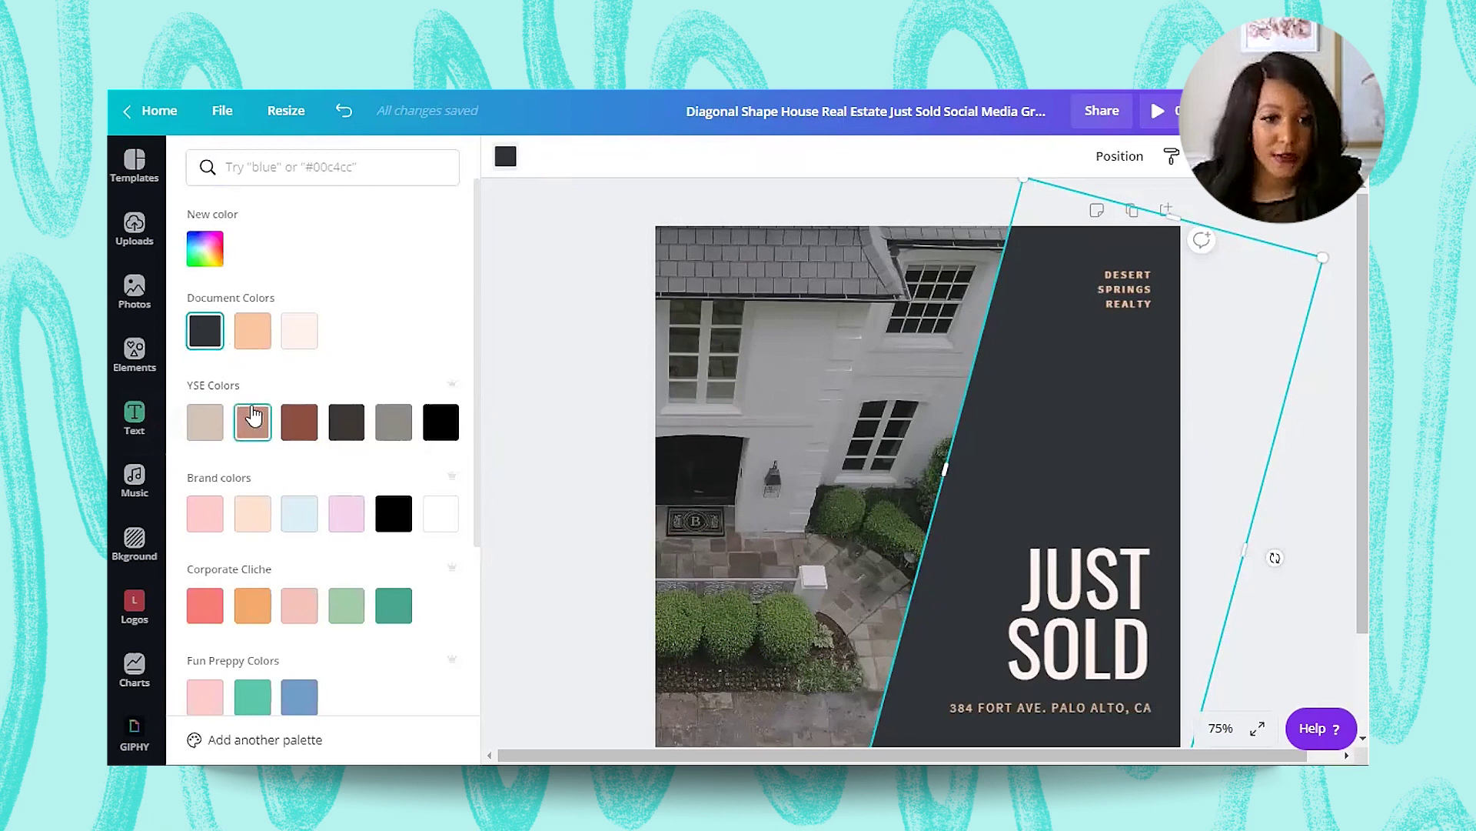
{"action": "scroll", "coordinate": [227, 416], "scroll_direction": "down", "scroll_amount": 2}
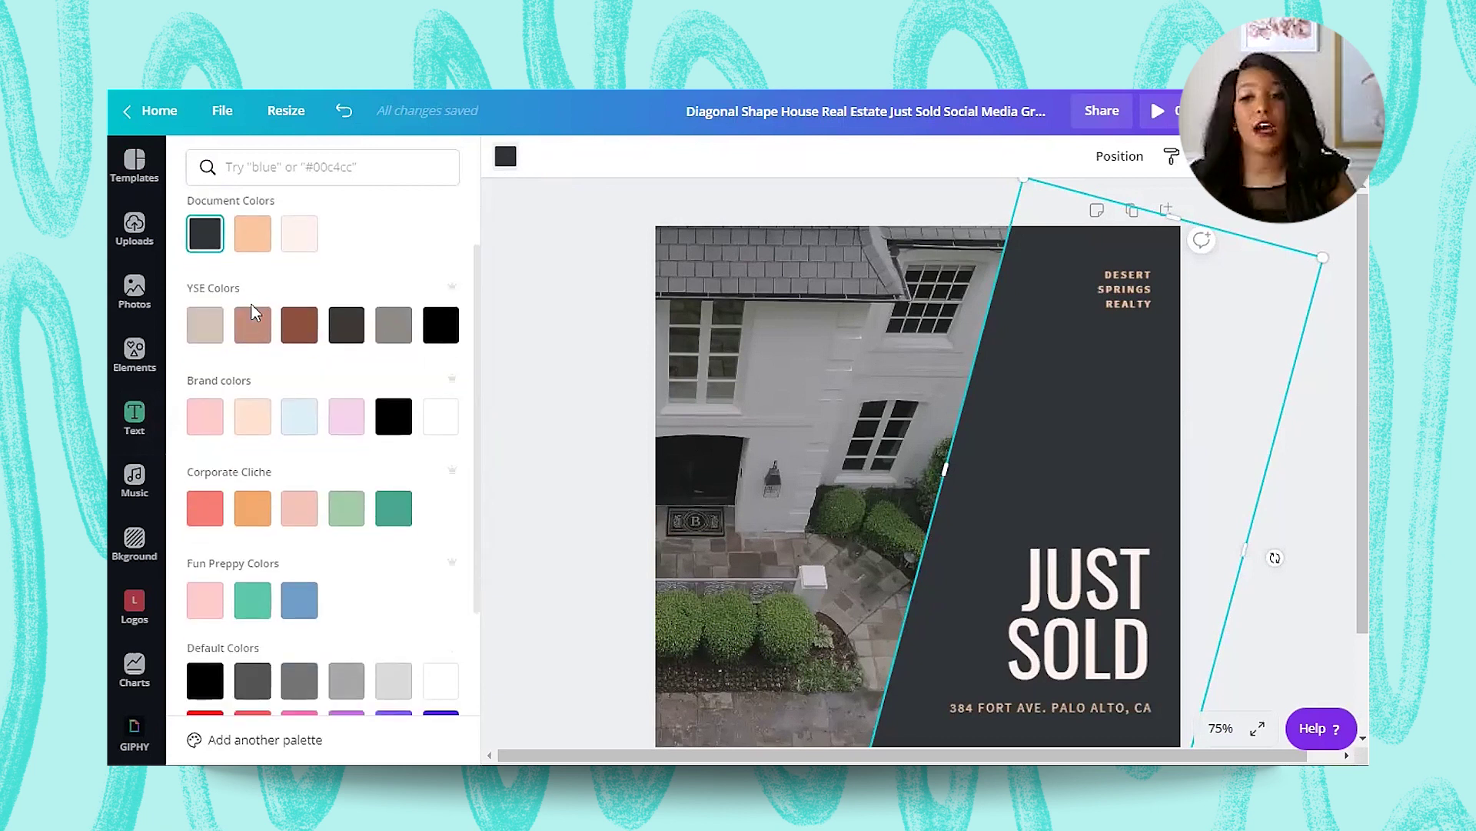
{"action": "scroll", "coordinate": [250, 315], "scroll_direction": "down", "scroll_amount": 3}
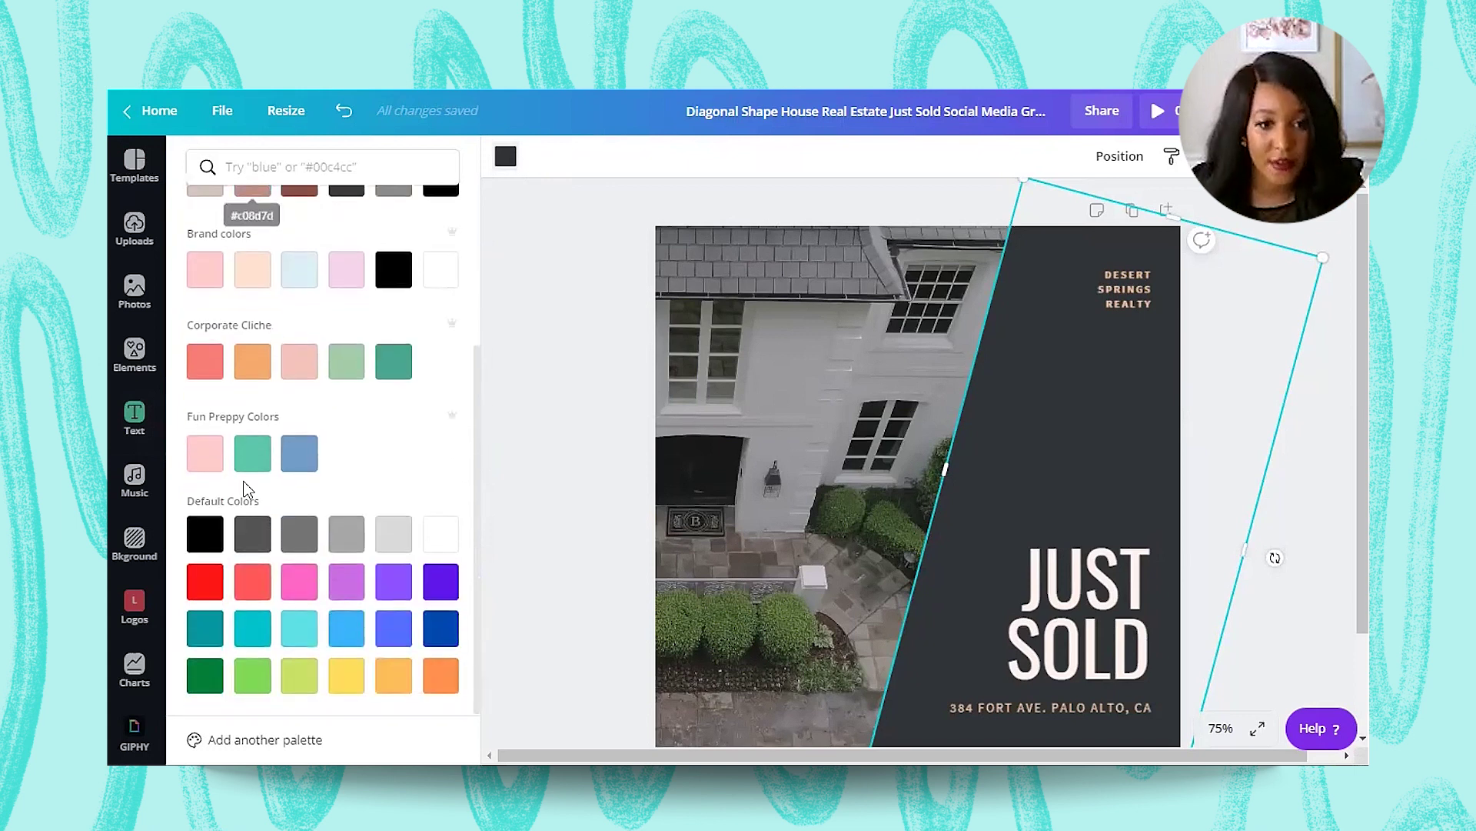
{"action": "scroll", "coordinate": [244, 487], "scroll_direction": "up", "scroll_amount": 3}
{"action": "scroll", "coordinate": [204, 504], "scroll_direction": "down", "scroll_amount": 3}
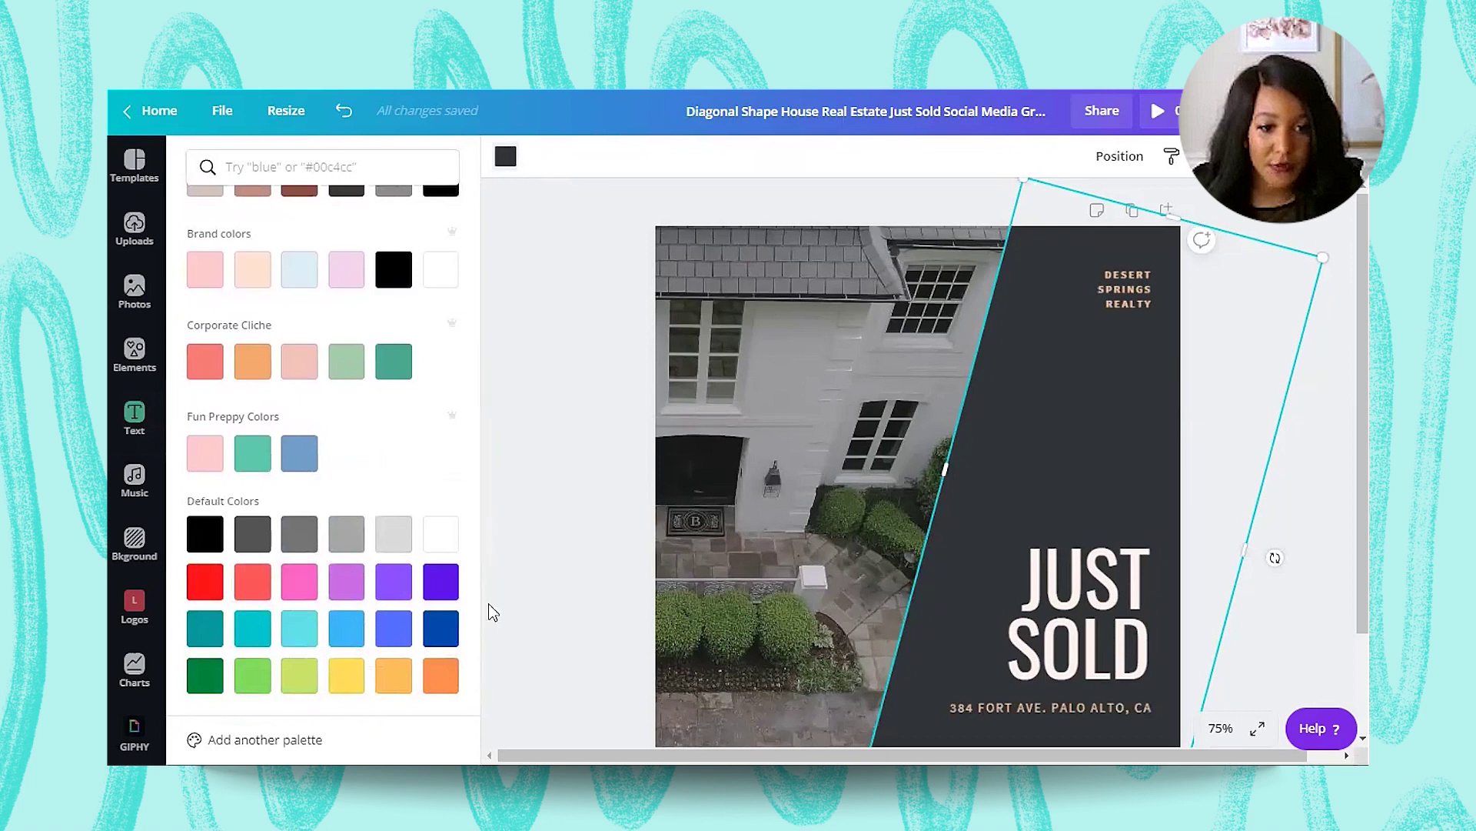
Step: Search the color palettes for "elegant" and examine the suggested designer styles, including the brand palettes and trending font-and-color combinations
{"action": "scroll", "coordinate": [353, 561], "scroll_direction": "up", "scroll_amount": 5}
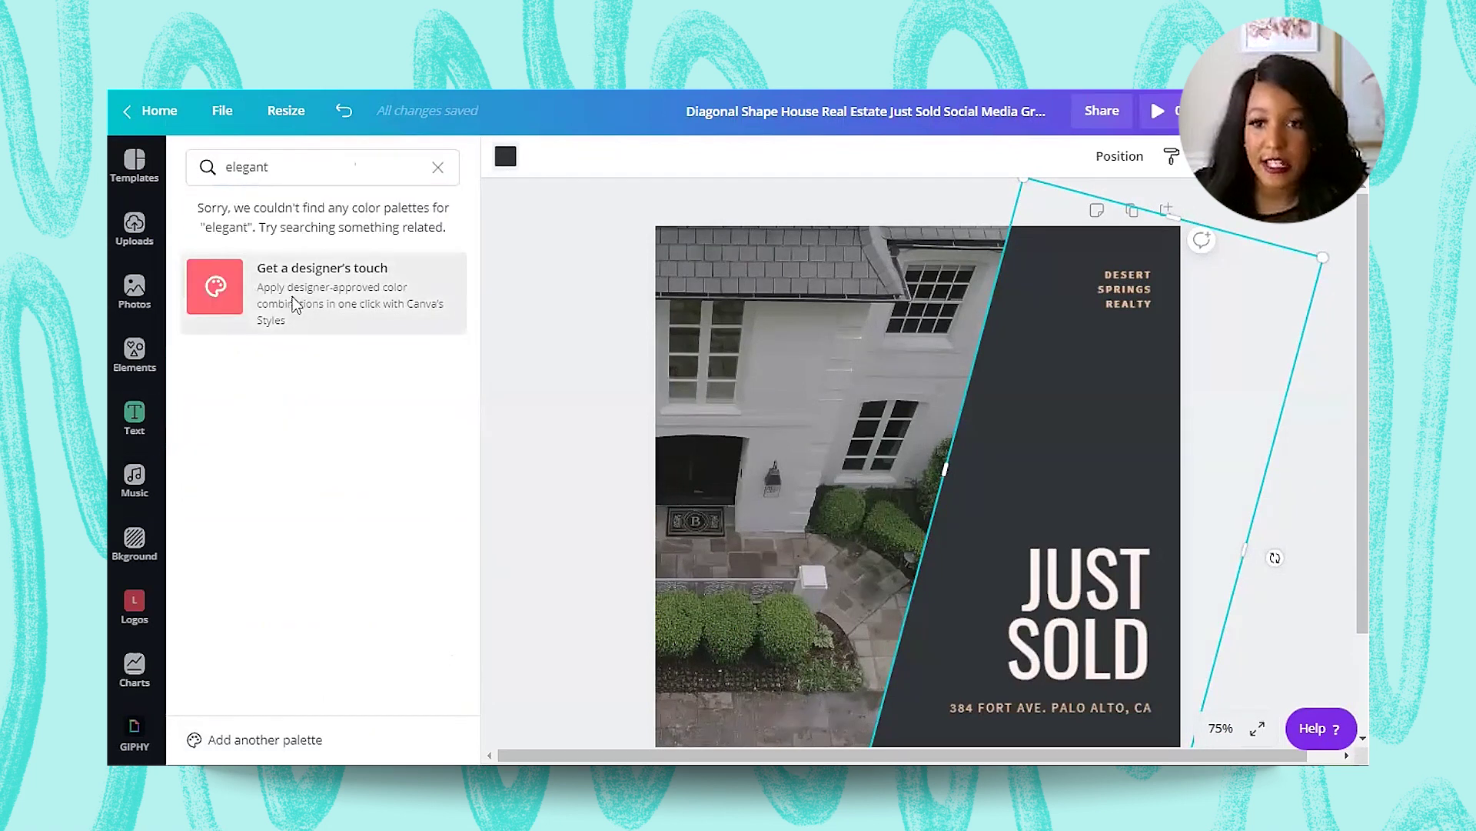
{"action": "left_click", "coordinate": [290, 306]}
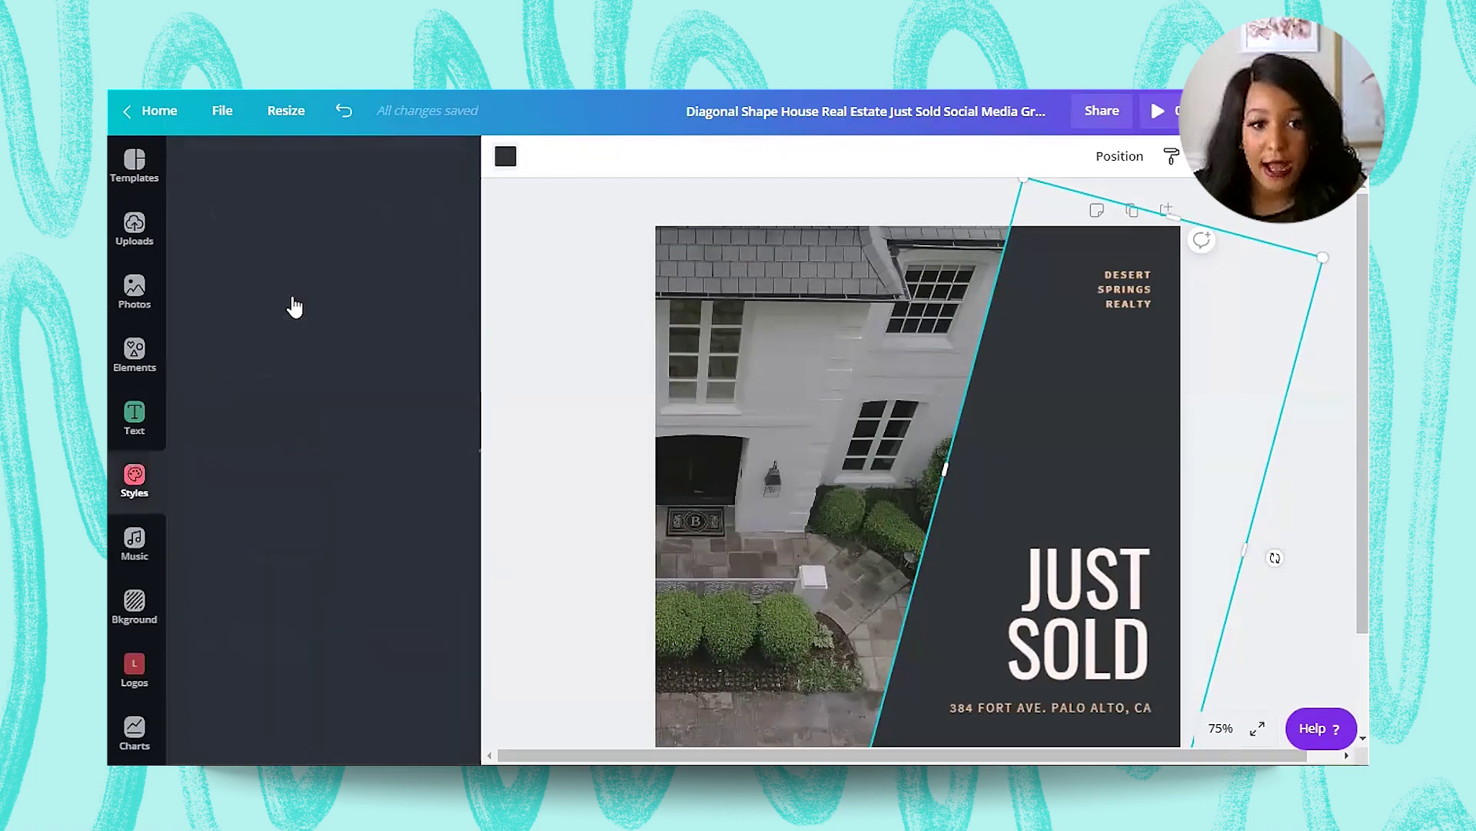
{"action": "scroll", "coordinate": [261, 415], "scroll_direction": "down", "scroll_amount": 2}
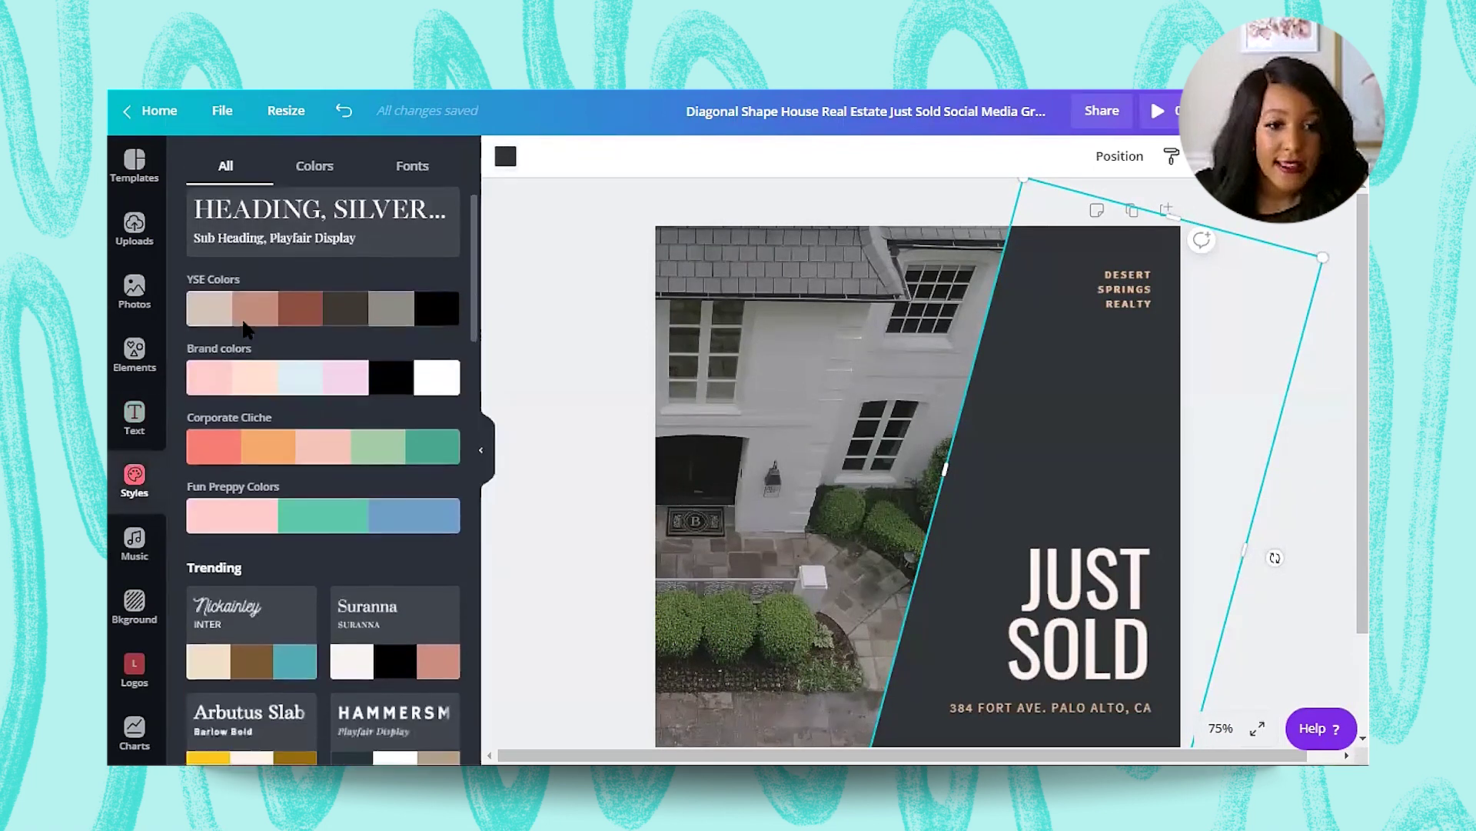
{"action": "scroll", "coordinate": [251, 316], "scroll_direction": "down", "scroll_amount": 8}
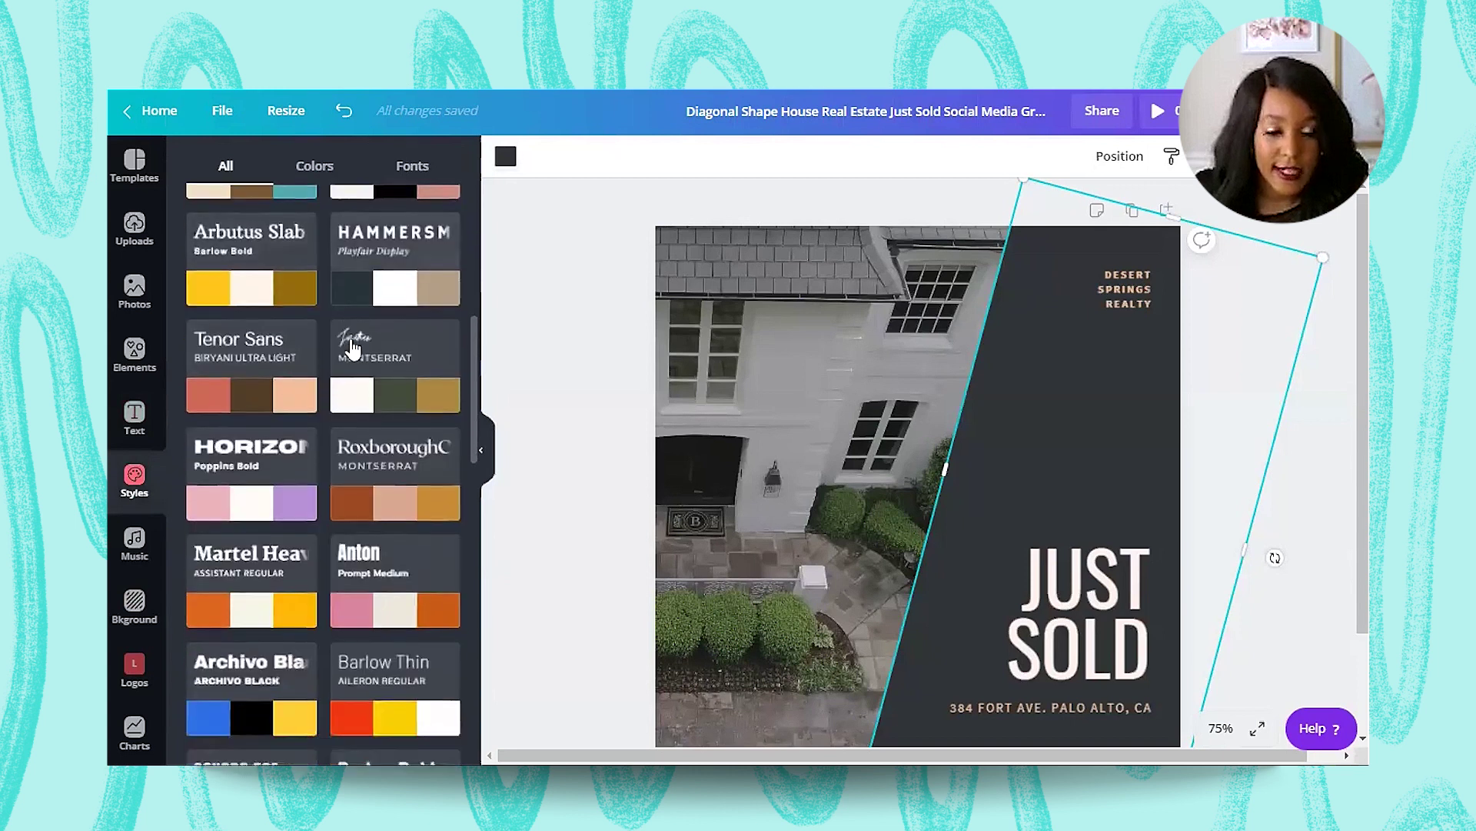
{"action": "scroll", "coordinate": [441, 596], "scroll_direction": "down", "scroll_amount": 10}
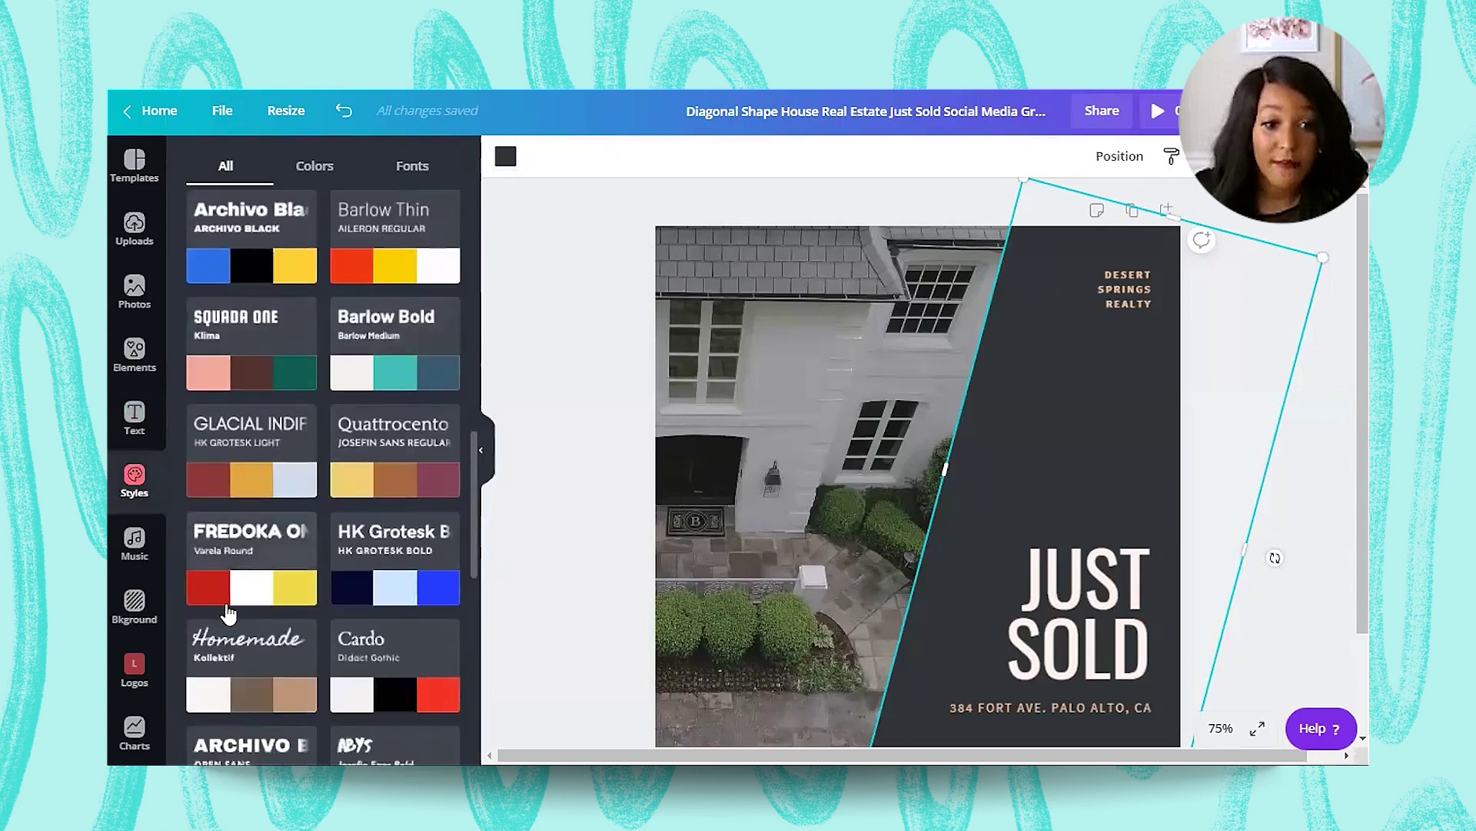
{"action": "scroll", "coordinate": [336, 514], "scroll_direction": "up", "scroll_amount": 4}
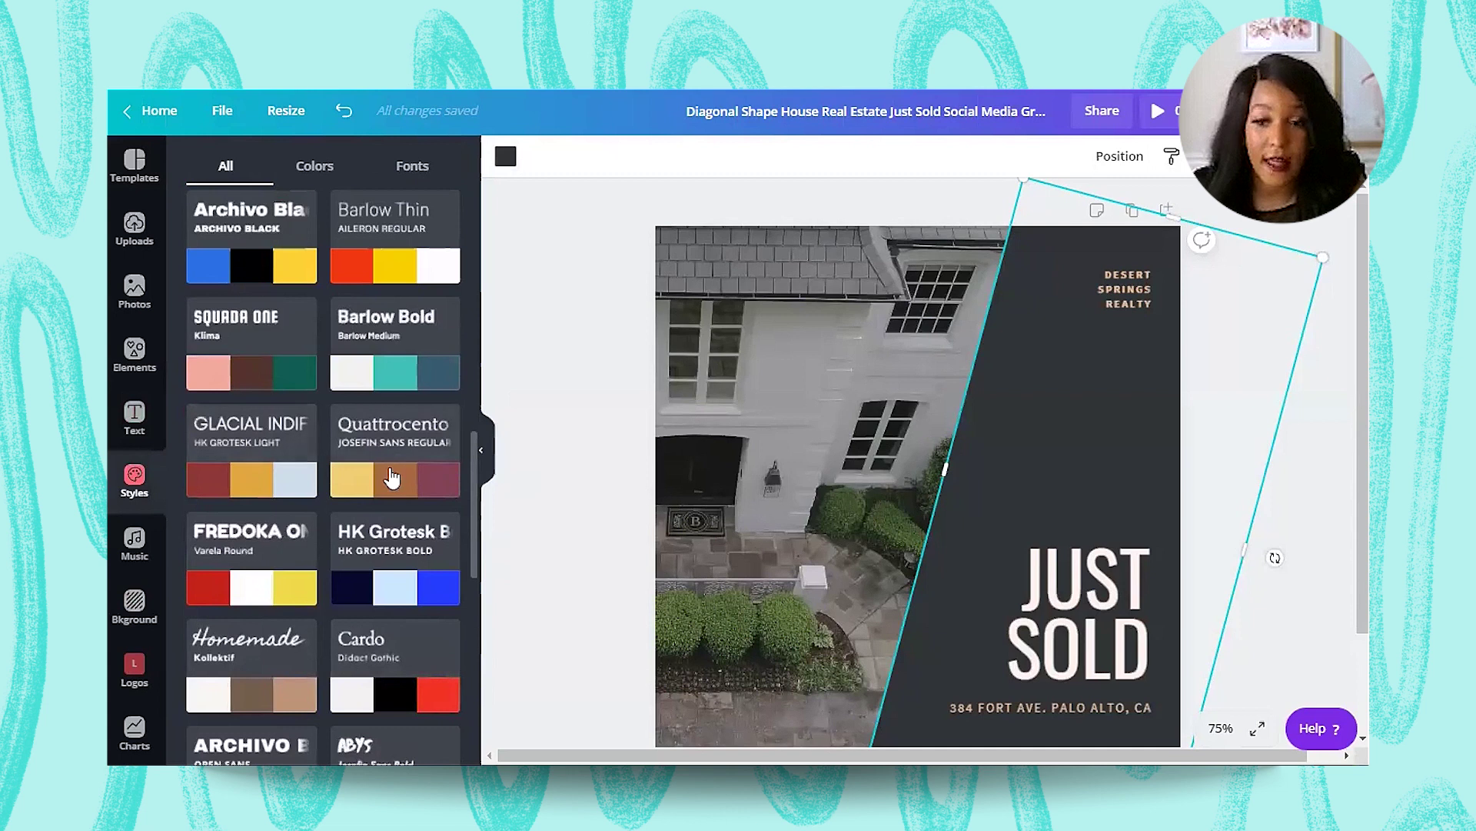
{"action": "scroll", "coordinate": [292, 519], "scroll_direction": "down", "scroll_amount": 15}
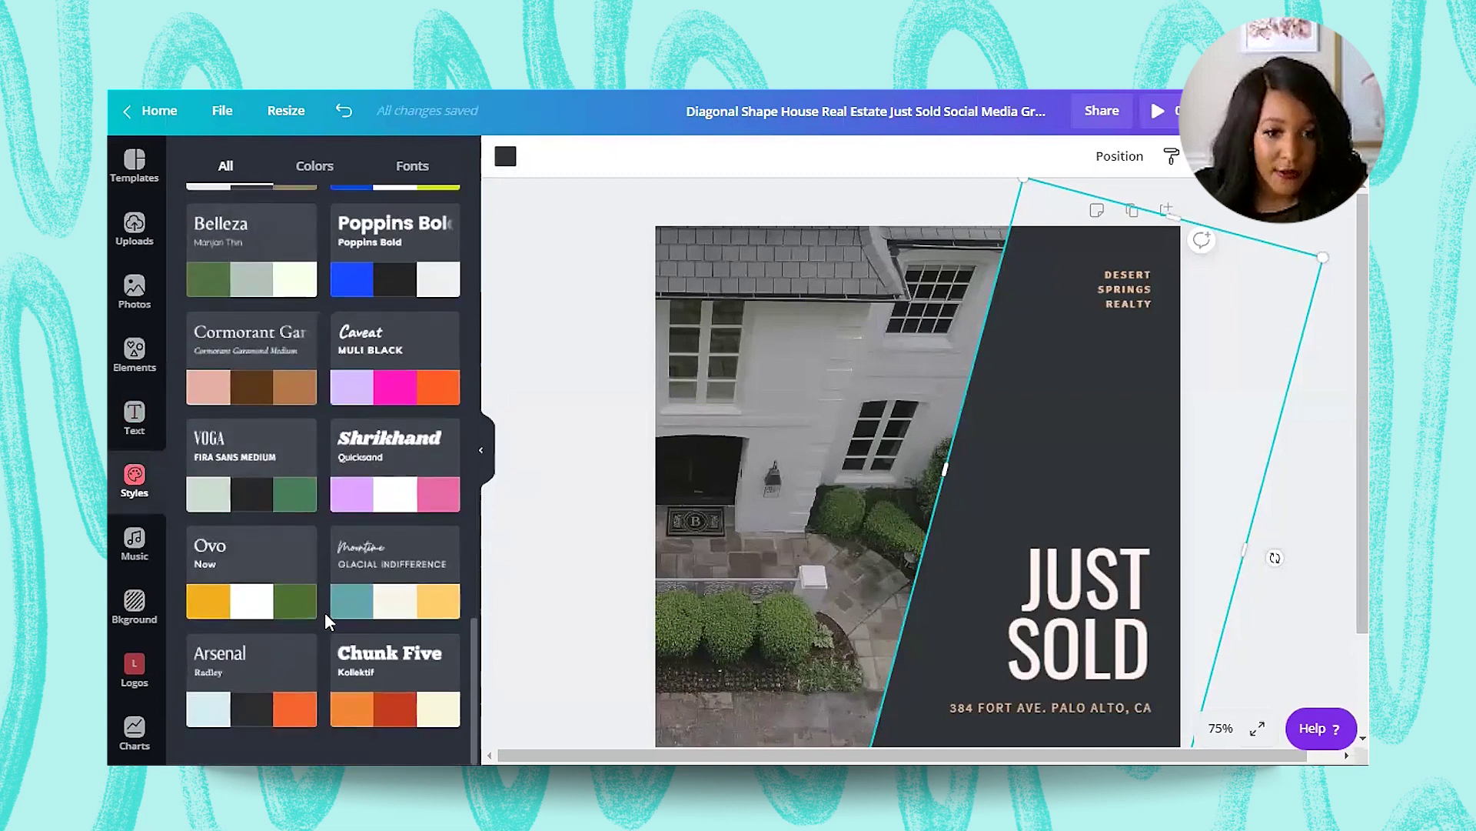
Step: Apply the trending style that pairs Barlow Bold and Barlow Medium with an off-white, teal and navy palette
{"action": "scroll", "coordinate": [326, 620], "scroll_direction": "up", "scroll_amount": 15}
{"action": "scroll", "coordinate": [326, 620], "scroll_direction": "down", "scroll_amount": 2}
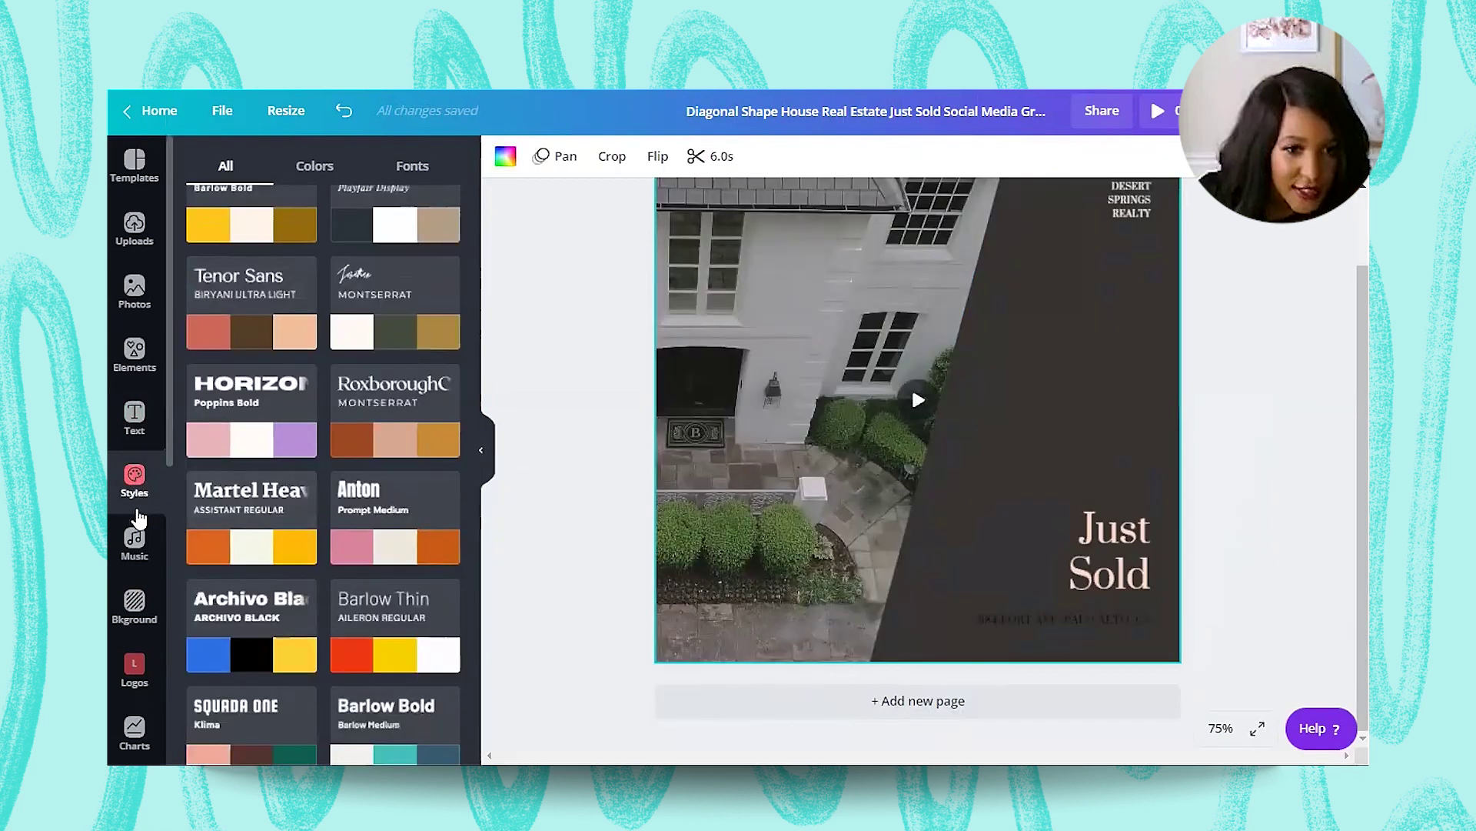
{"action": "scroll", "coordinate": [274, 516], "scroll_direction": "down", "scroll_amount": 4}
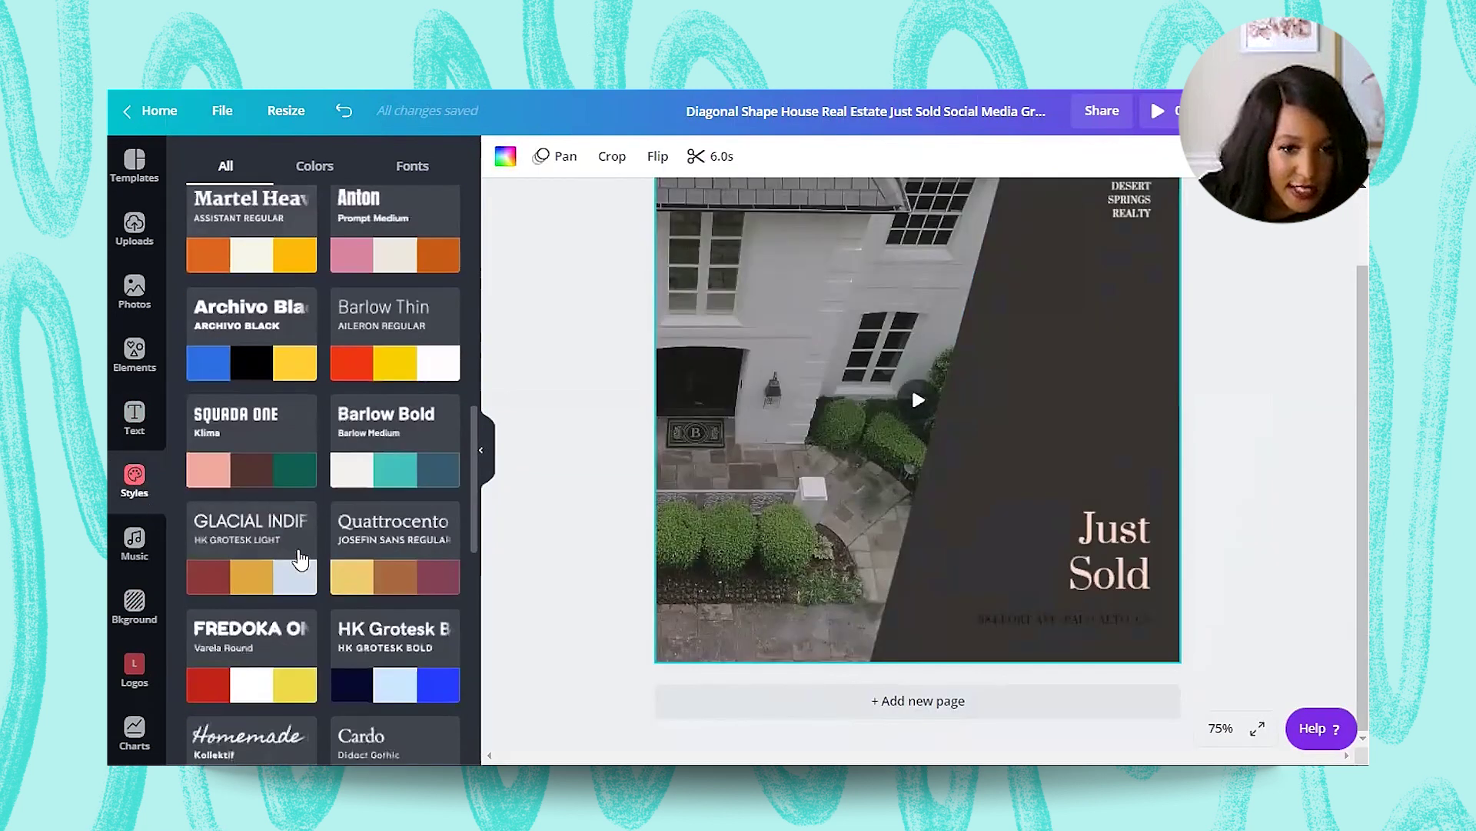
{"action": "left_click", "coordinate": [393, 431]}
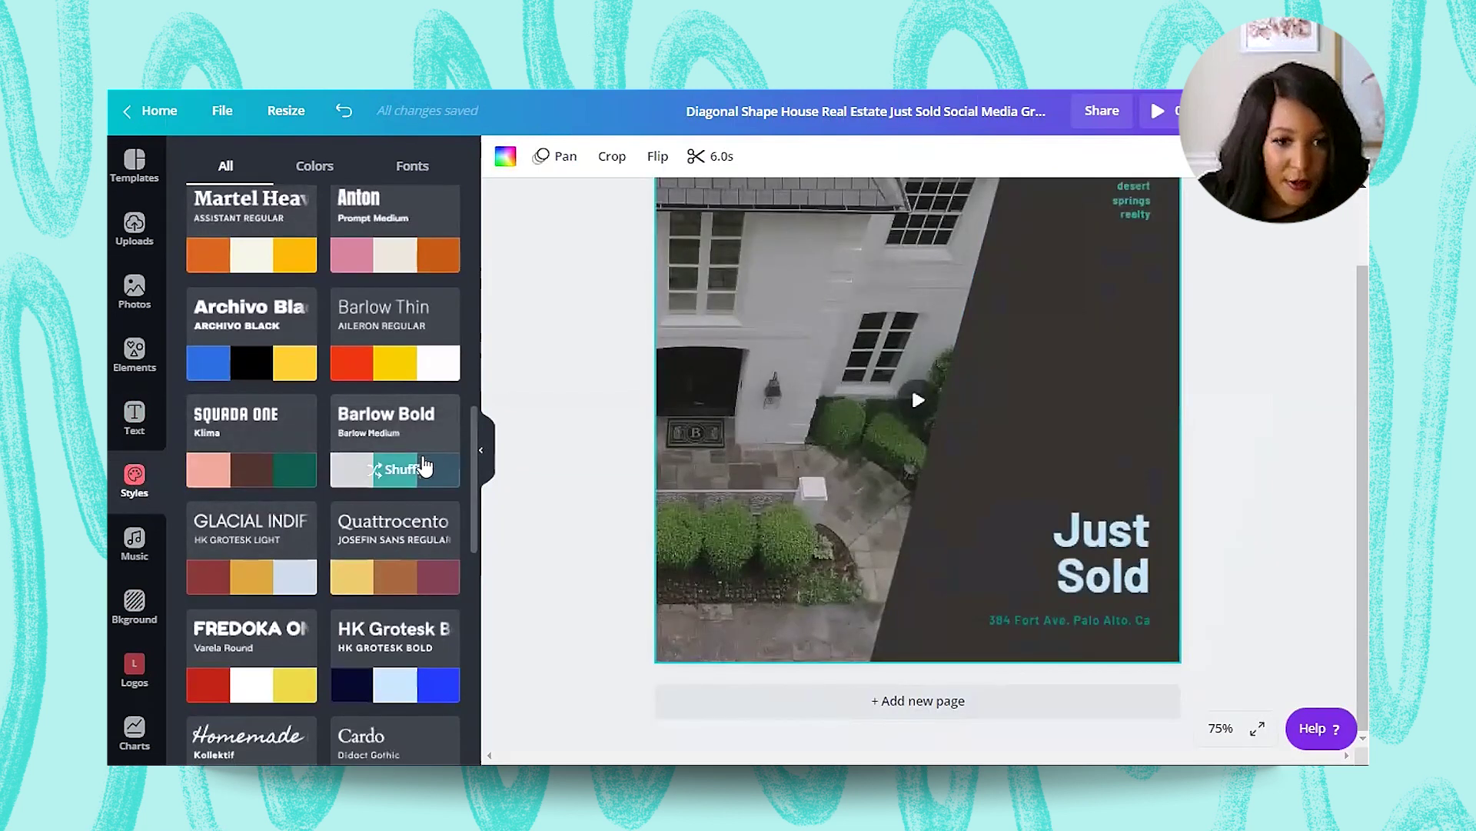
Step: Browse the brand and trending color palettes and apply the Milk Carton palette to the design
{"action": "scroll", "coordinate": [385, 461], "scroll_direction": "up", "scroll_amount": 6}
{"action": "left_click", "coordinate": [315, 165]}
{"action": "scroll", "coordinate": [332, 493], "scroll_direction": "down", "scroll_amount": 2}
{"action": "scroll", "coordinate": [332, 493], "scroll_direction": "up", "scroll_amount": 1}
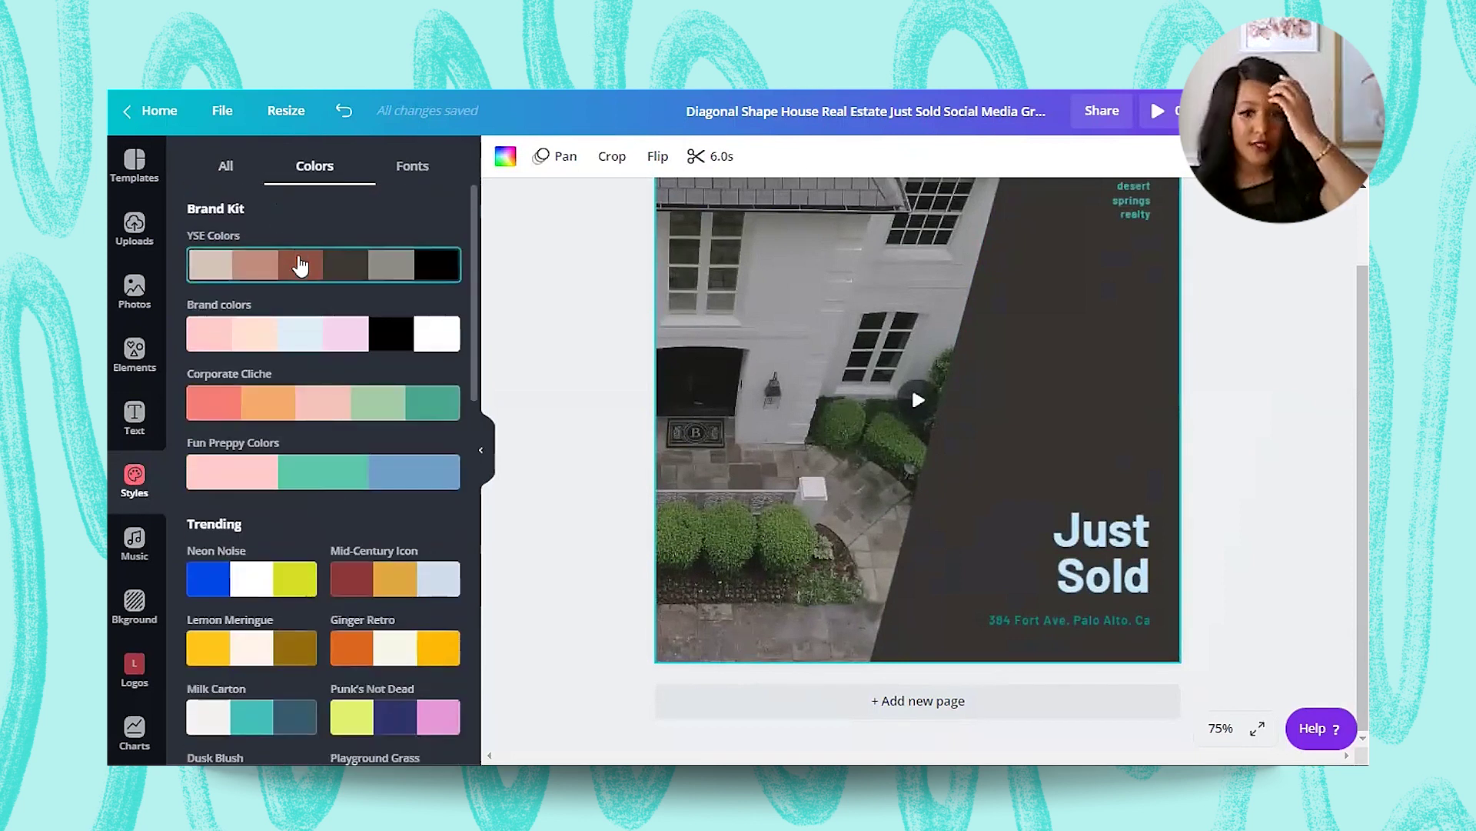
{"action": "scroll", "coordinate": [290, 343], "scroll_direction": "down", "scroll_amount": 2}
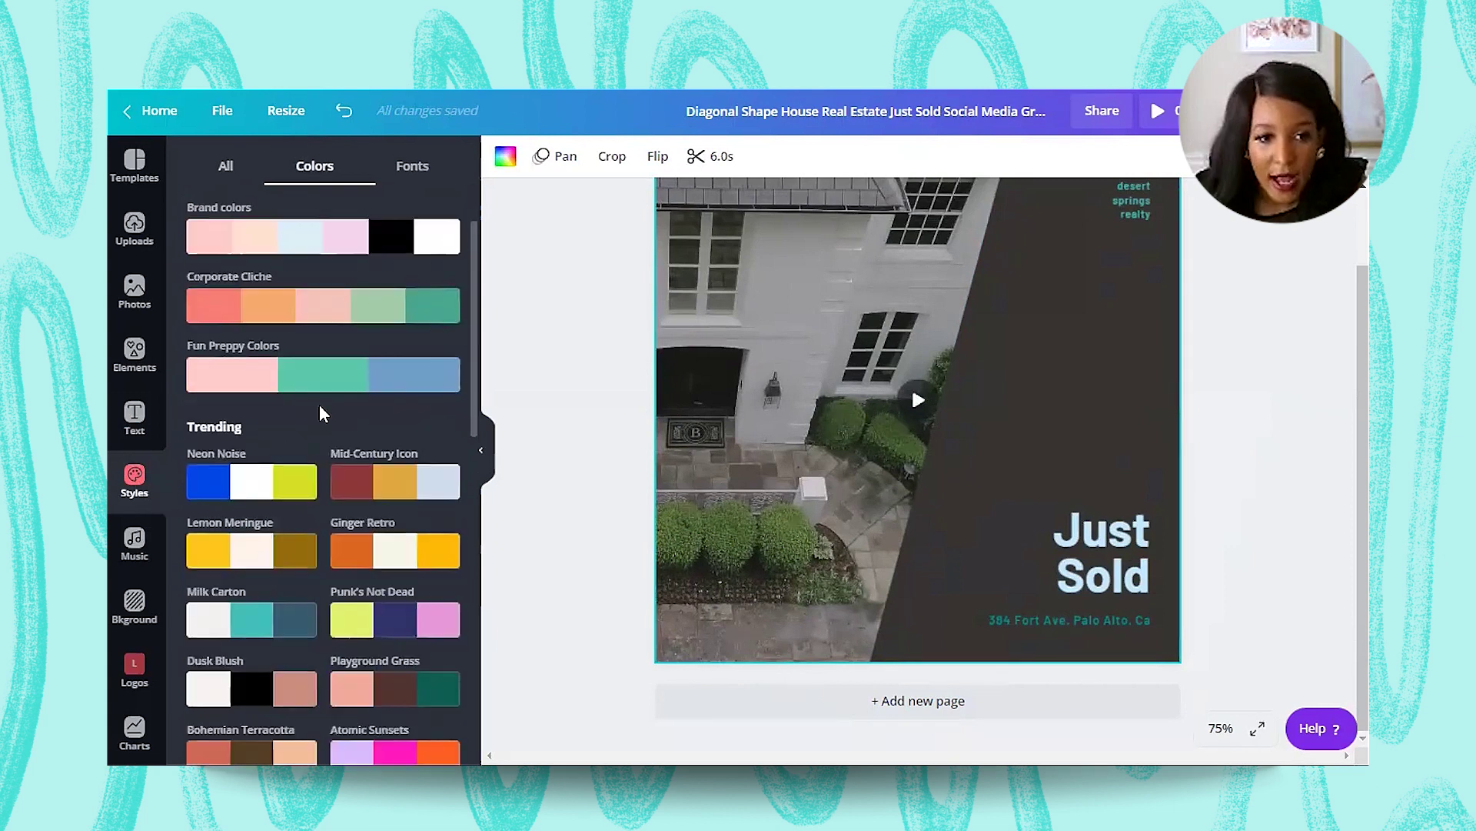
{"action": "scroll", "coordinate": [992, 547], "scroll_direction": "up", "scroll_amount": 1}
{"action": "left_click", "coordinate": [992, 483]}
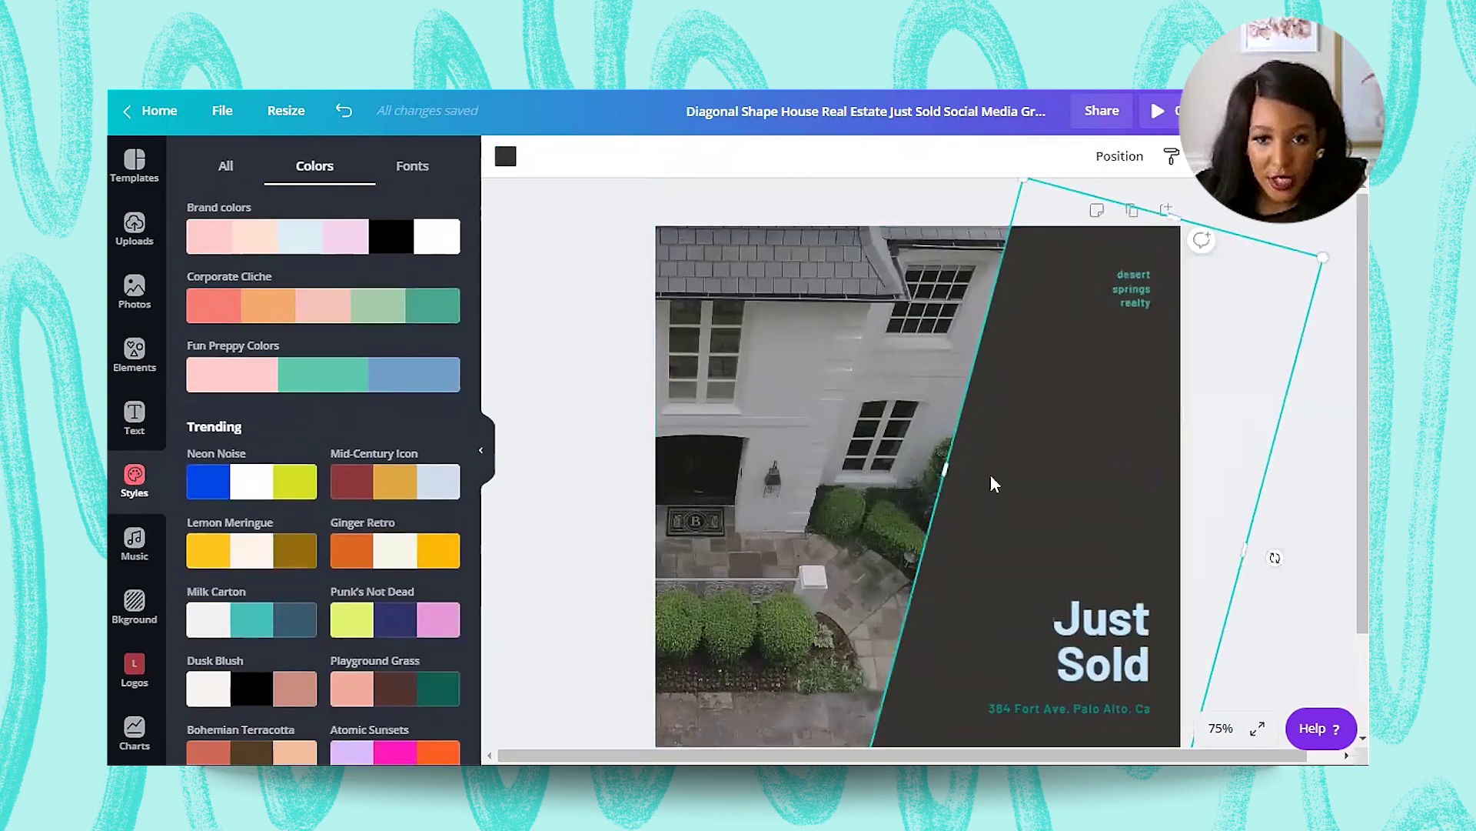
{"action": "scroll", "coordinate": [235, 430], "scroll_direction": "down", "scroll_amount": 5}
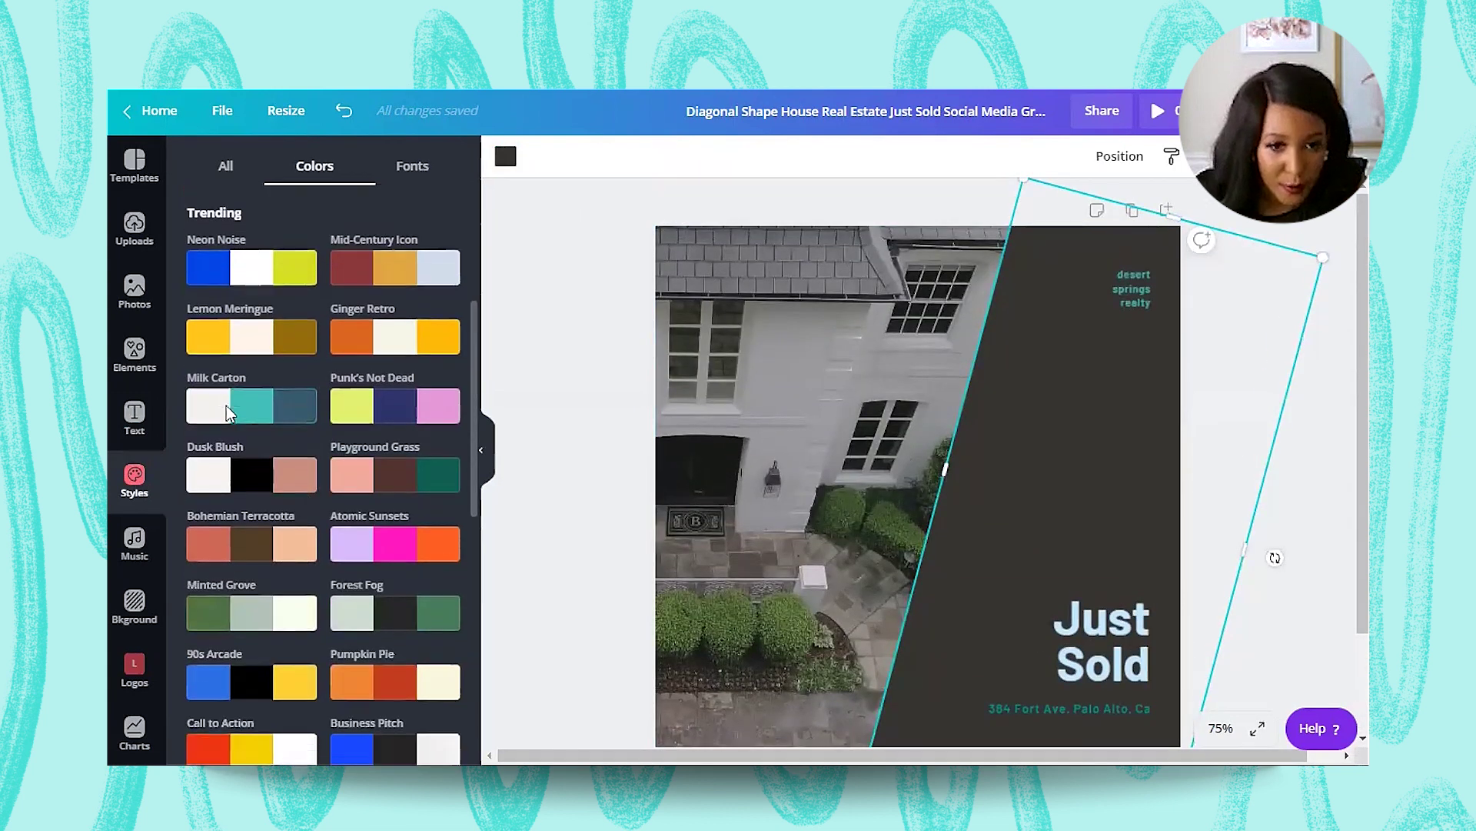
{"action": "scroll", "coordinate": [240, 452], "scroll_direction": "down", "scroll_amount": 4}
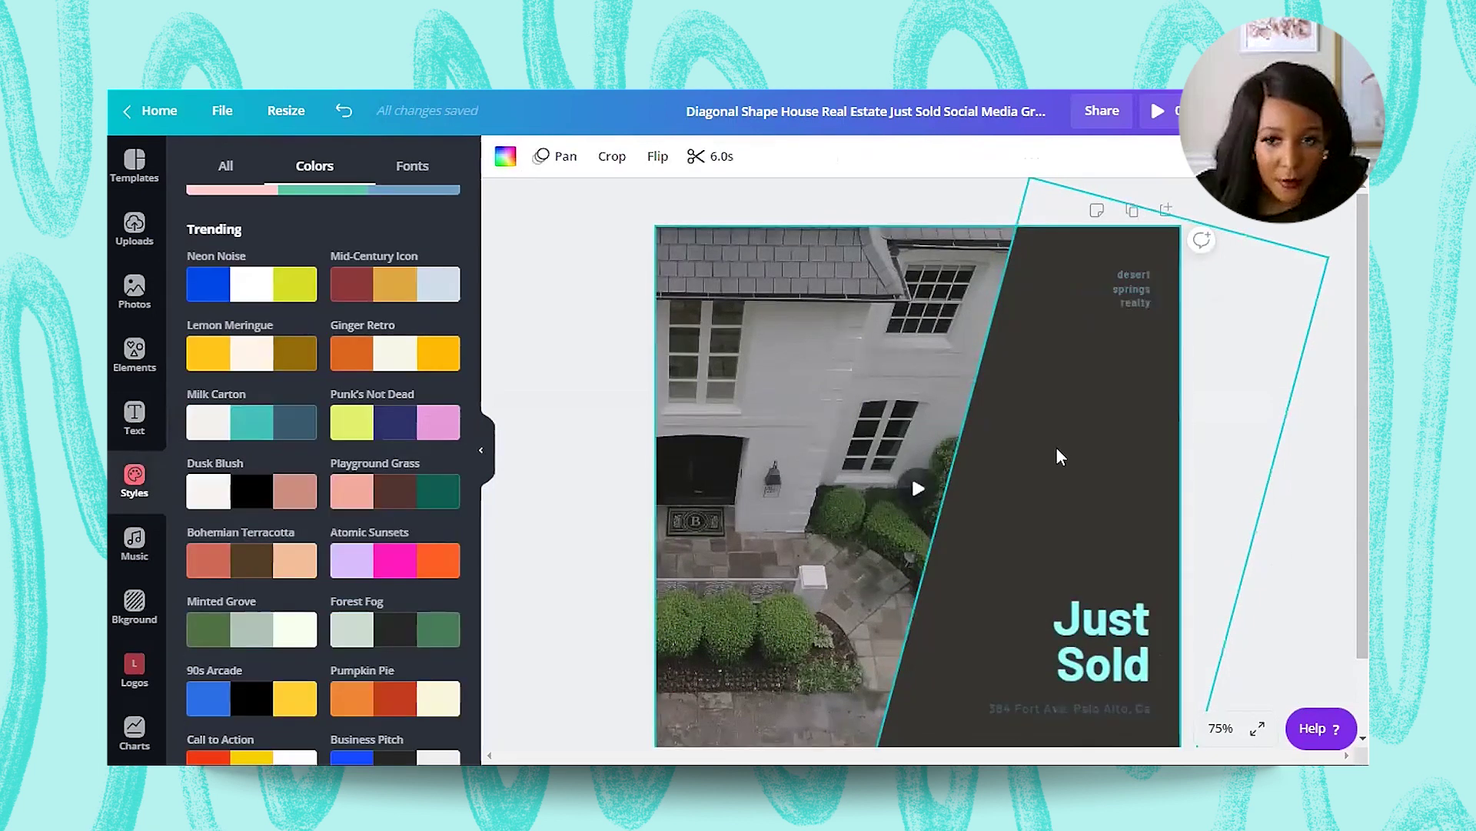
Step: Fill the dark diagonal shape with the slate blue document color
{"action": "left_click", "coordinate": [506, 158]}
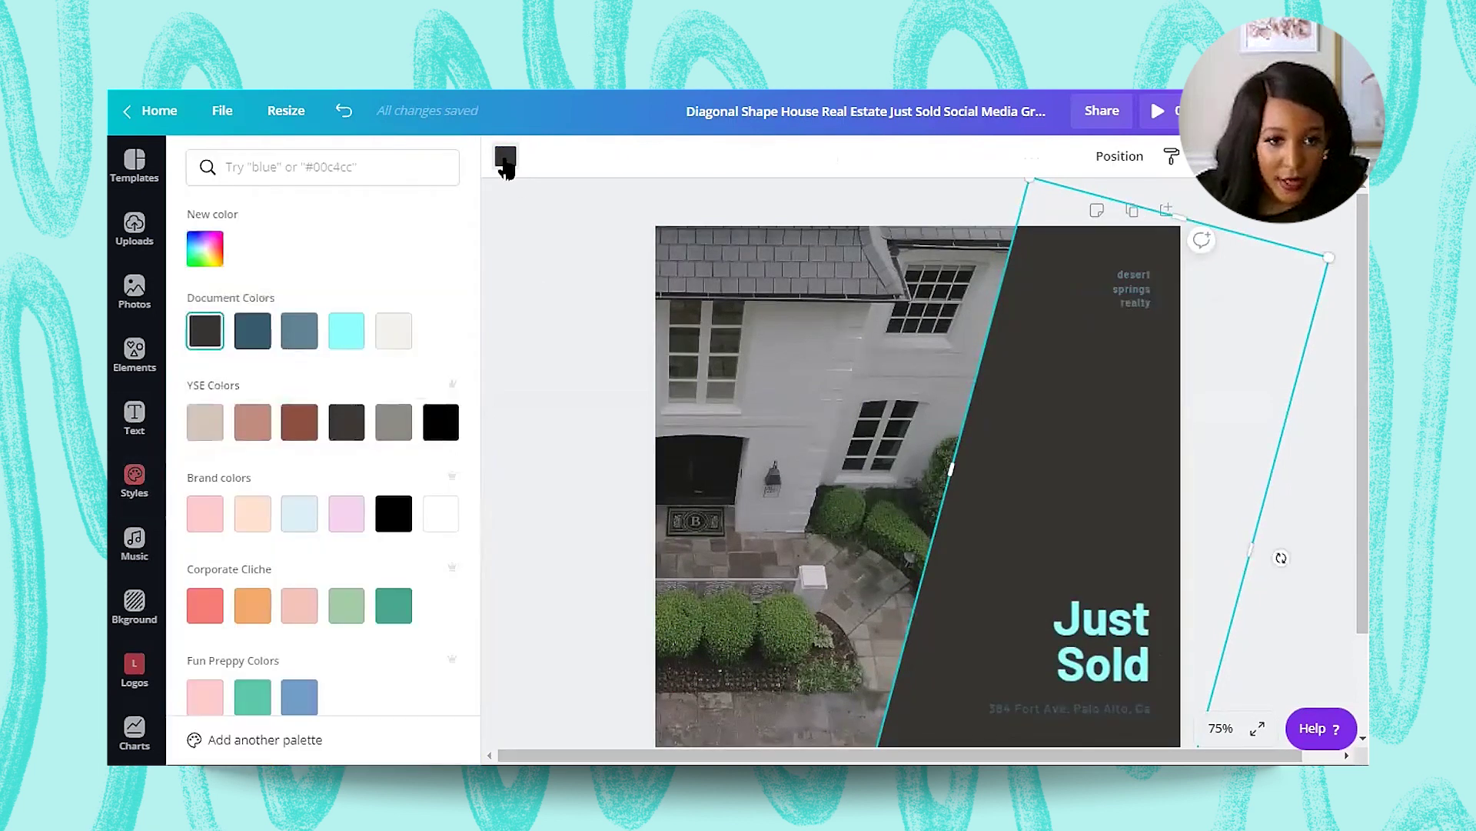
{"action": "left_click", "coordinate": [300, 332]}
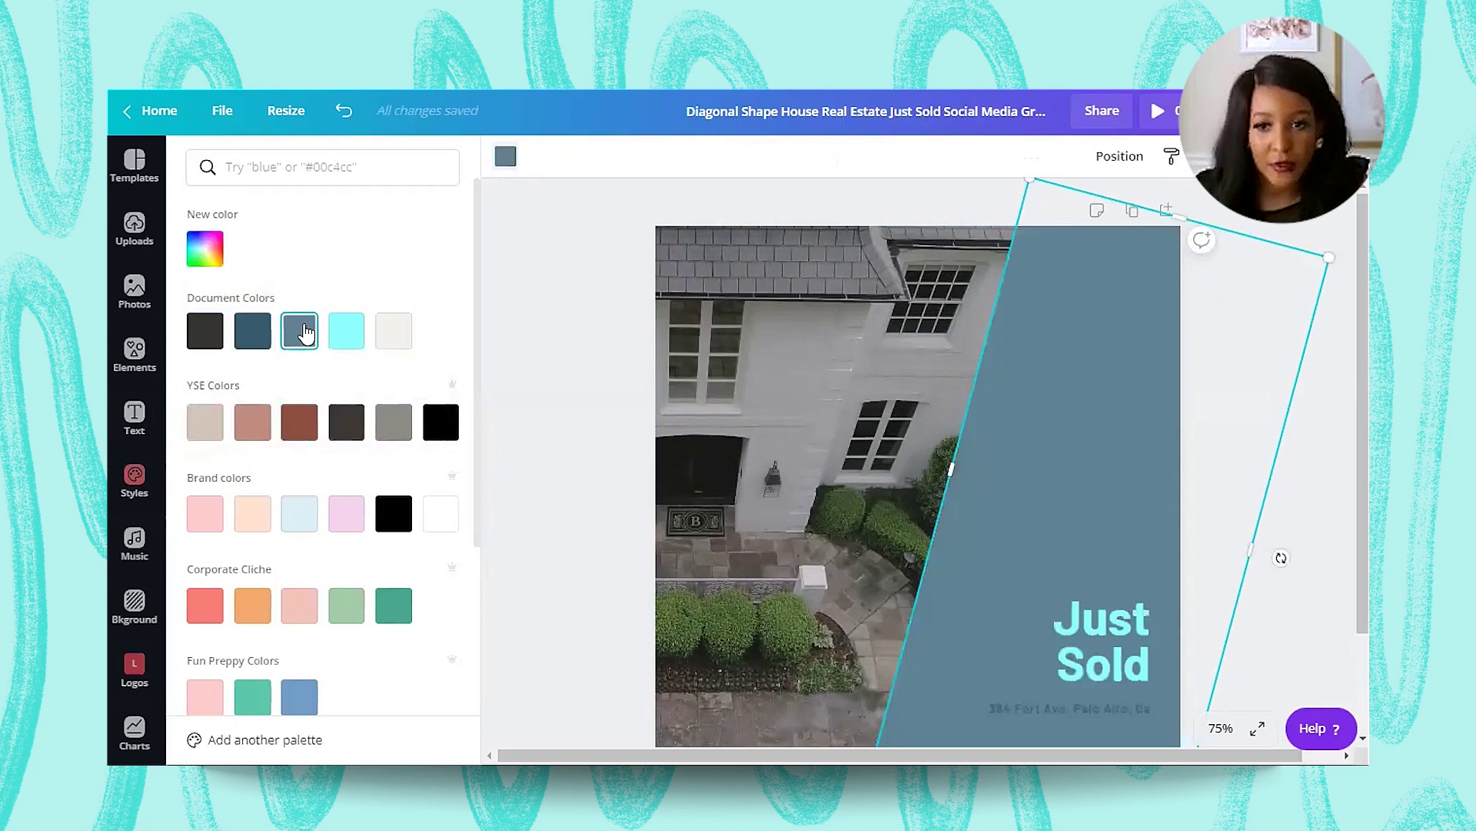
Step: Recolor the "desert springs realty" text and the address line white
{"action": "left_click", "coordinate": [1106, 288]}
{"action": "left_click", "coordinate": [725, 156]}
{"action": "scroll", "coordinate": [346, 530], "scroll_direction": "down", "scroll_amount": 3}
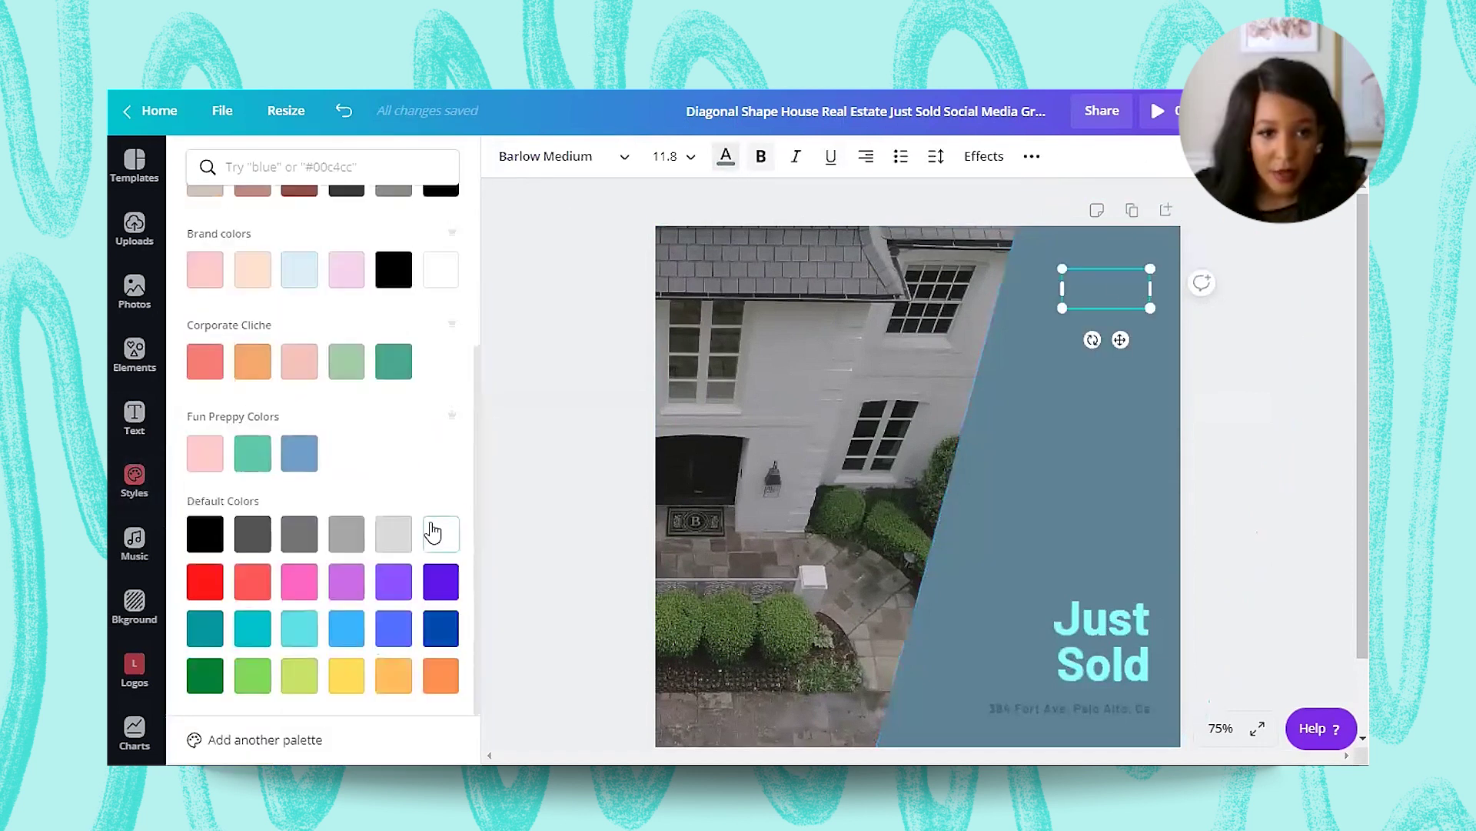
{"action": "left_click", "coordinate": [433, 532]}
{"action": "scroll", "coordinate": [1021, 691], "scroll_direction": "down", "scroll_amount": 2}
{"action": "left_click", "coordinate": [1031, 620]}
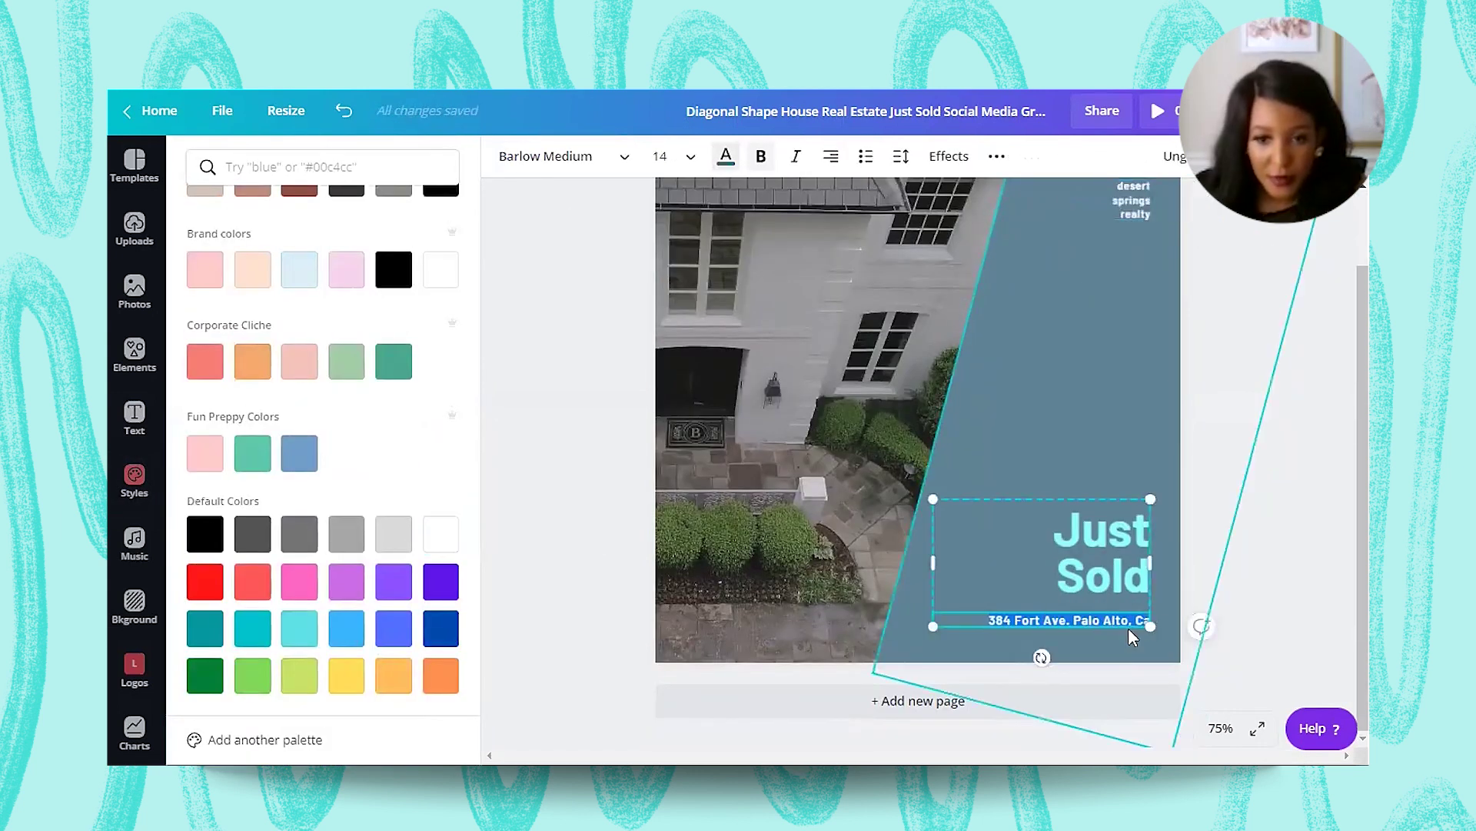
Step: Change the "Just Sold" heading's font to Oswald and its size to 104
{"action": "left_click", "coordinate": [1085, 446]}
{"action": "left_click", "coordinate": [1074, 530]}
{"action": "left_click_drag", "start_coordinate": [1067, 531], "coordinate": [1197, 567]}
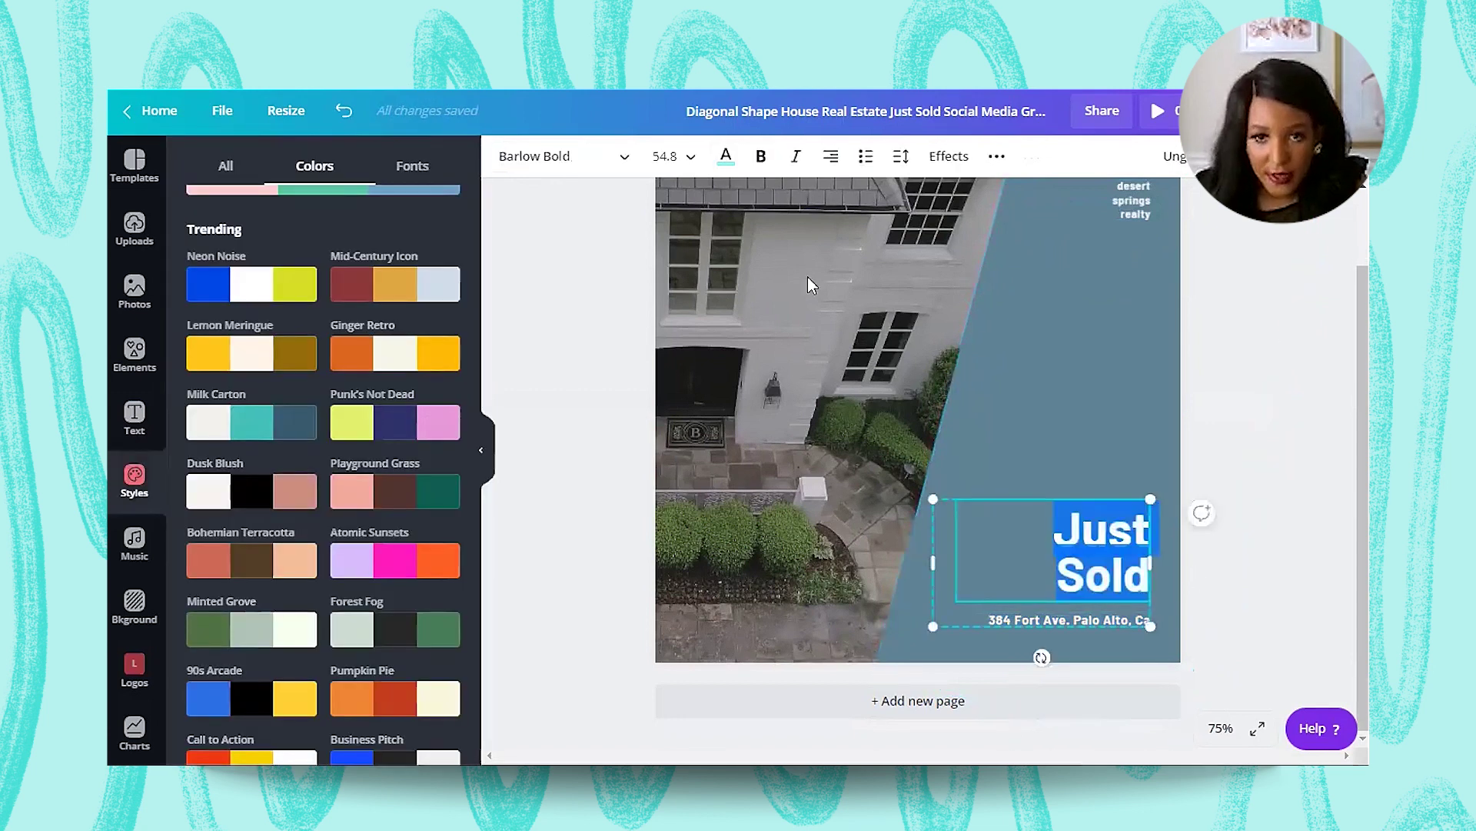
{"action": "left_click", "coordinate": [572, 161]}
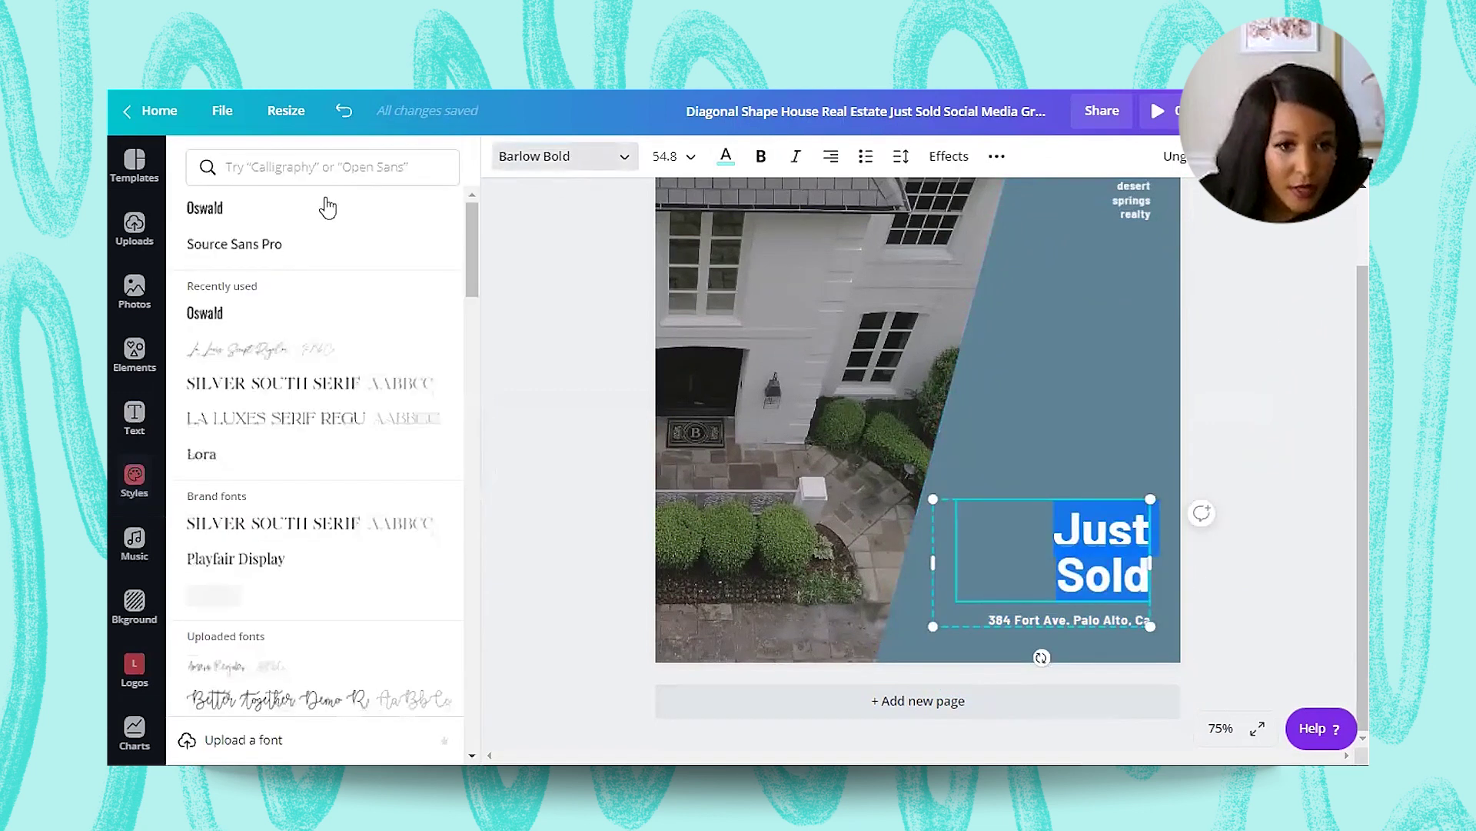
{"action": "left_click", "coordinate": [269, 308]}
{"action": "left_click", "coordinate": [690, 157]}
{"action": "scroll", "coordinate": [692, 385], "scroll_direction": "down", "scroll_amount": 5}
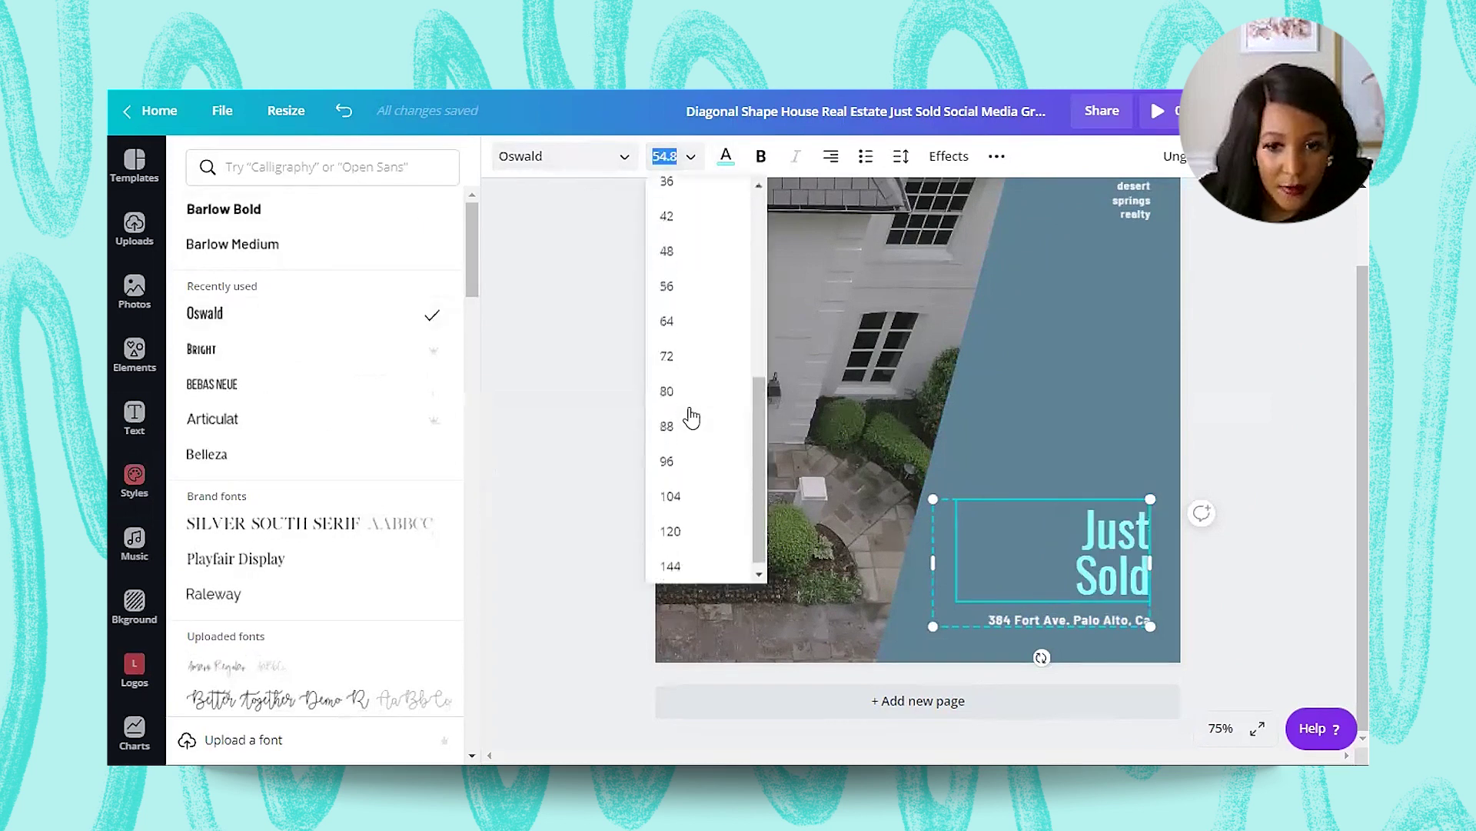
{"action": "left_click", "coordinate": [677, 462]}
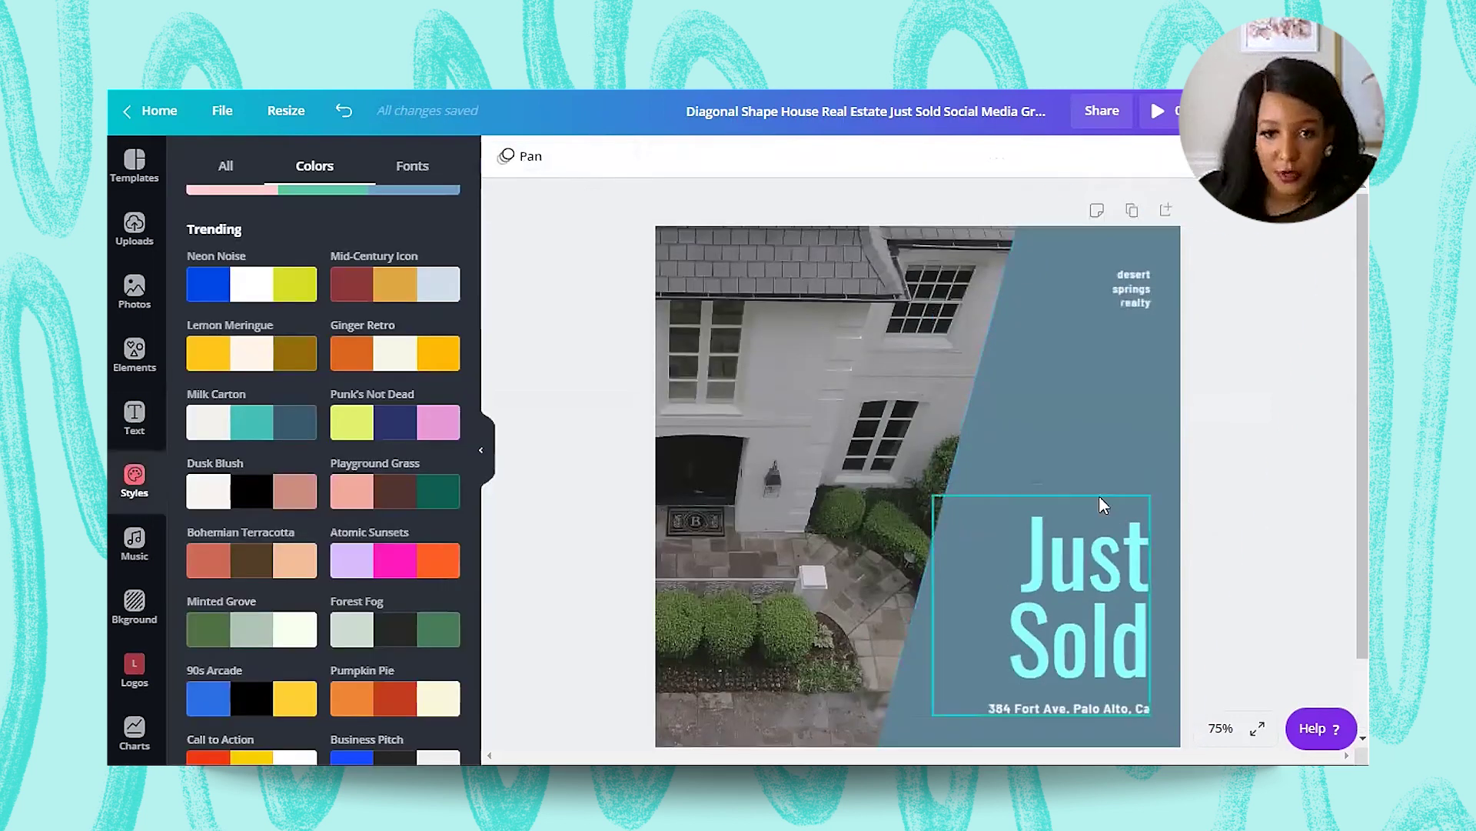
{"action": "scroll", "coordinate": [820, 469], "scroll_direction": "down", "scroll_amount": 1}
{"action": "scroll", "coordinate": [858, 465], "scroll_direction": "up", "scroll_amount": 1}
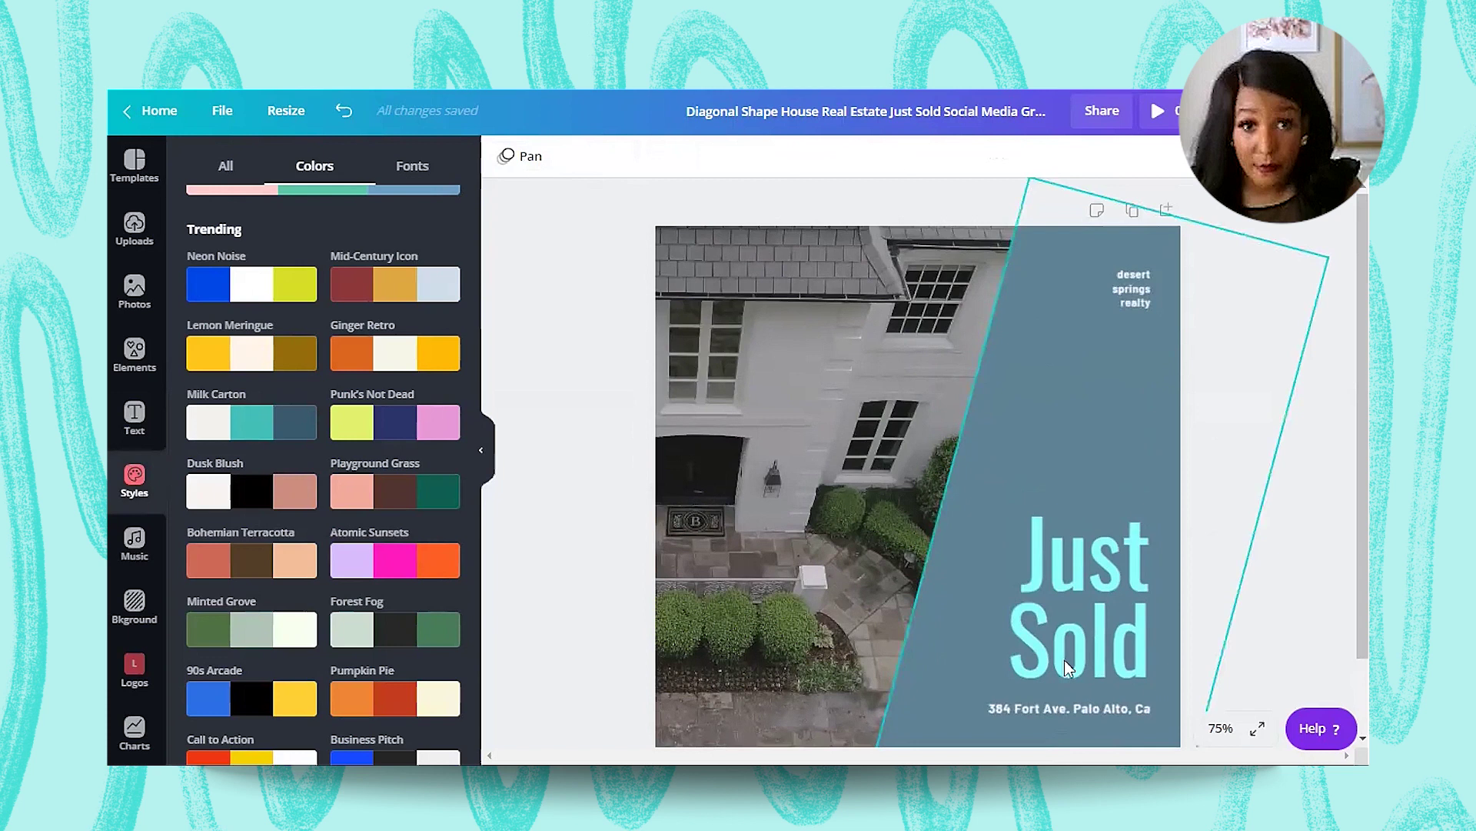
{"action": "scroll", "coordinate": [823, 393], "scroll_direction": "down", "scroll_amount": 1}
{"action": "scroll", "coordinate": [864, 424], "scroll_direction": "up", "scroll_amount": 1}
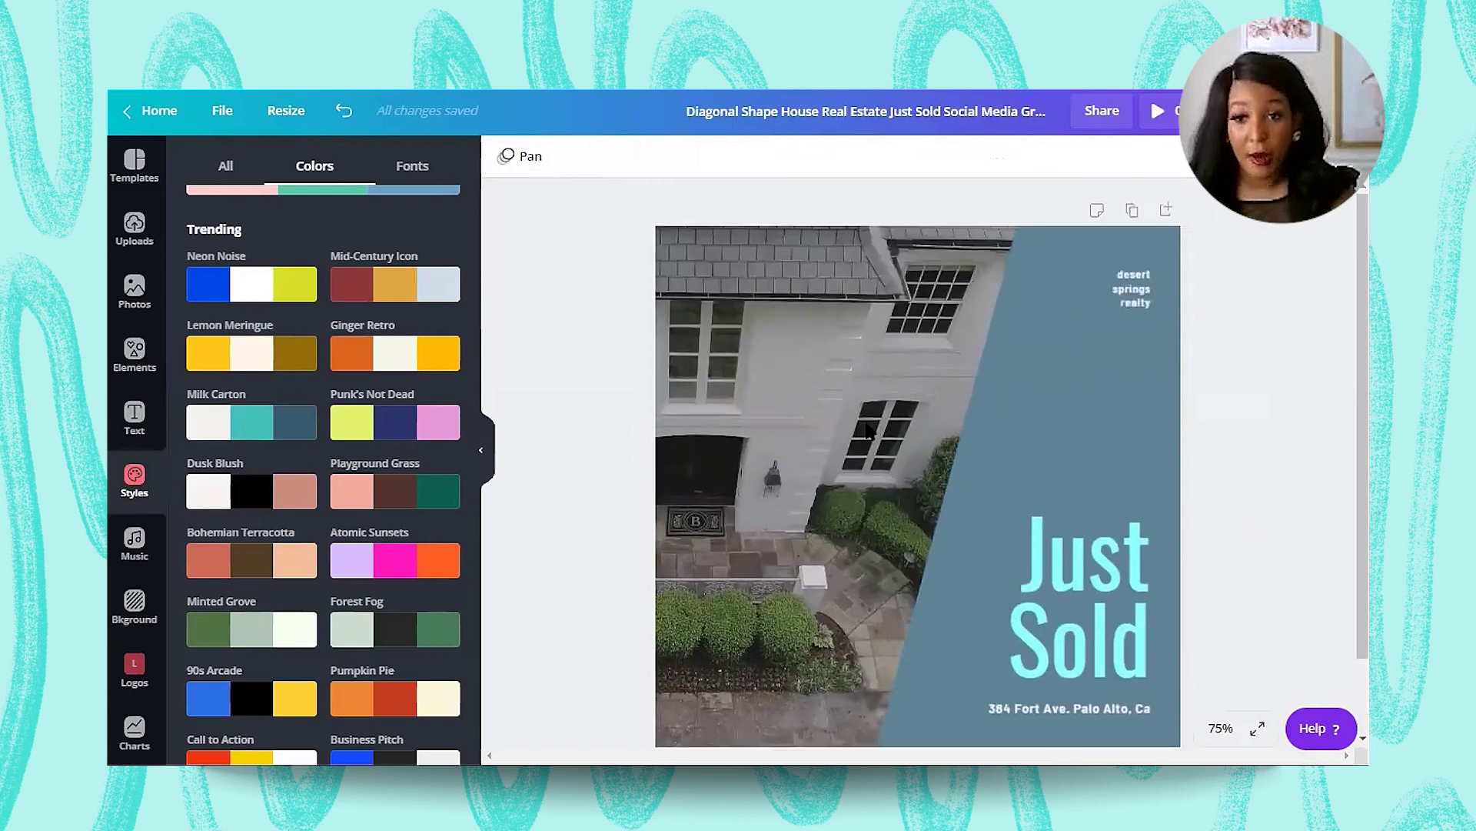
Step: Set the "Just Sold" heading in the uploaded La Luxes Serif font at size 64
{"action": "left_click", "coordinate": [1005, 545]}
{"action": "left_click_drag", "start_coordinate": [1006, 545], "coordinate": [1149, 669]}
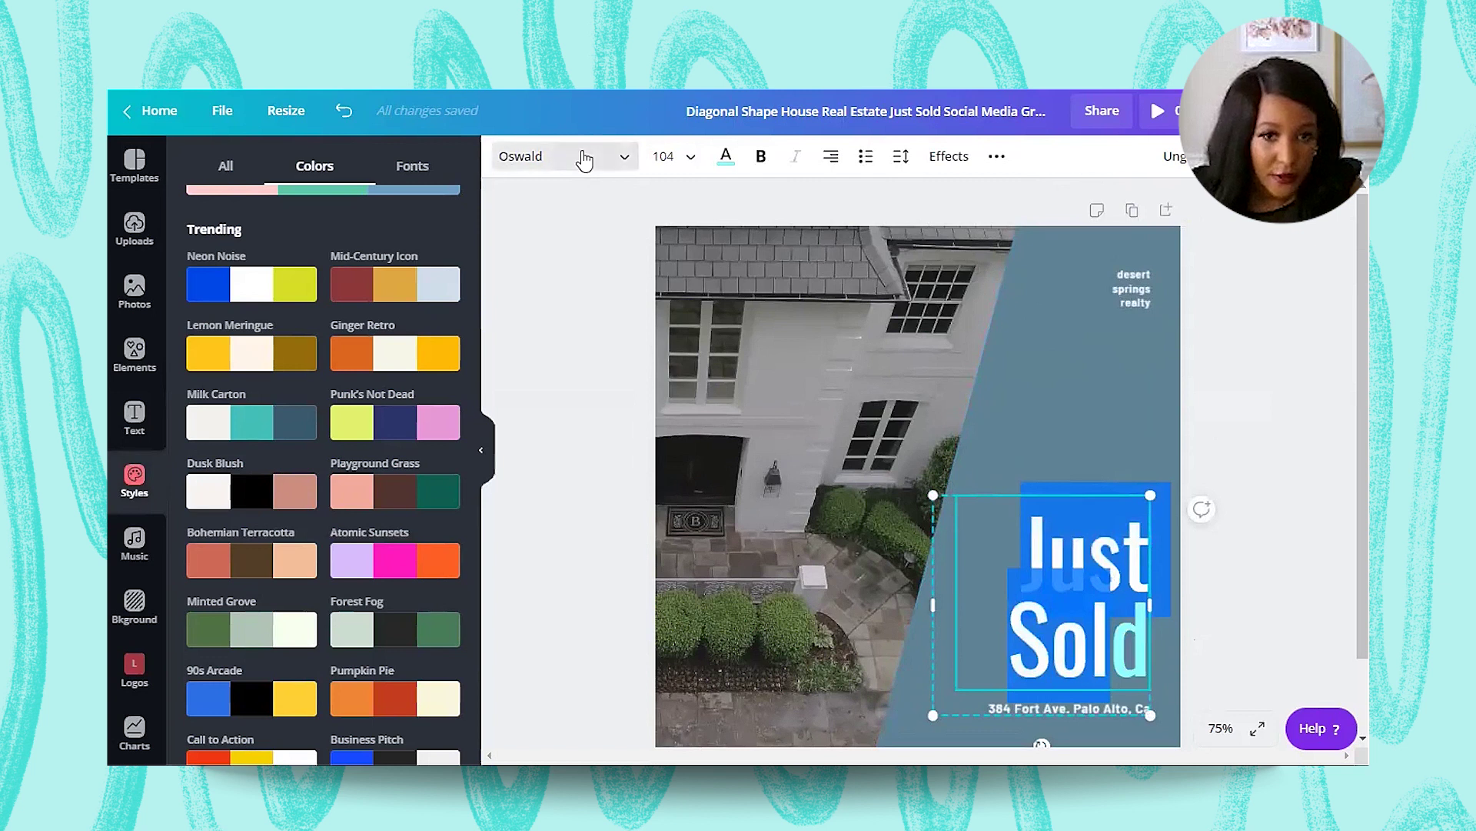
{"action": "left_click", "coordinate": [584, 155]}
{"action": "scroll", "coordinate": [293, 462], "scroll_direction": "down", "scroll_amount": 5}
{"action": "left_click", "coordinate": [314, 435]}
{"action": "left_click", "coordinate": [665, 157]}
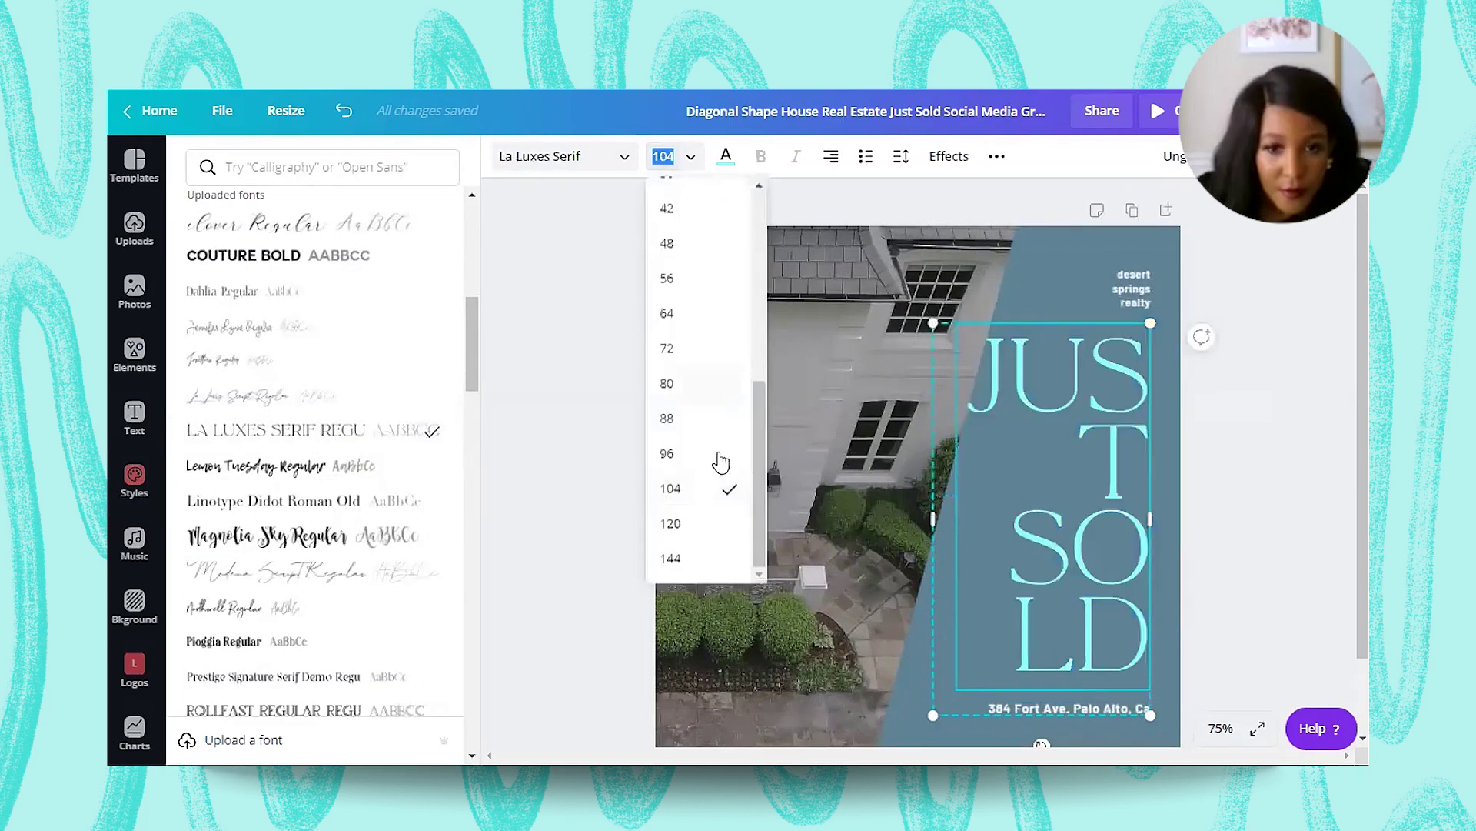
{"action": "scroll", "coordinate": [696, 461], "scroll_direction": "up", "scroll_amount": 1}
{"action": "left_click", "coordinate": [666, 340]}
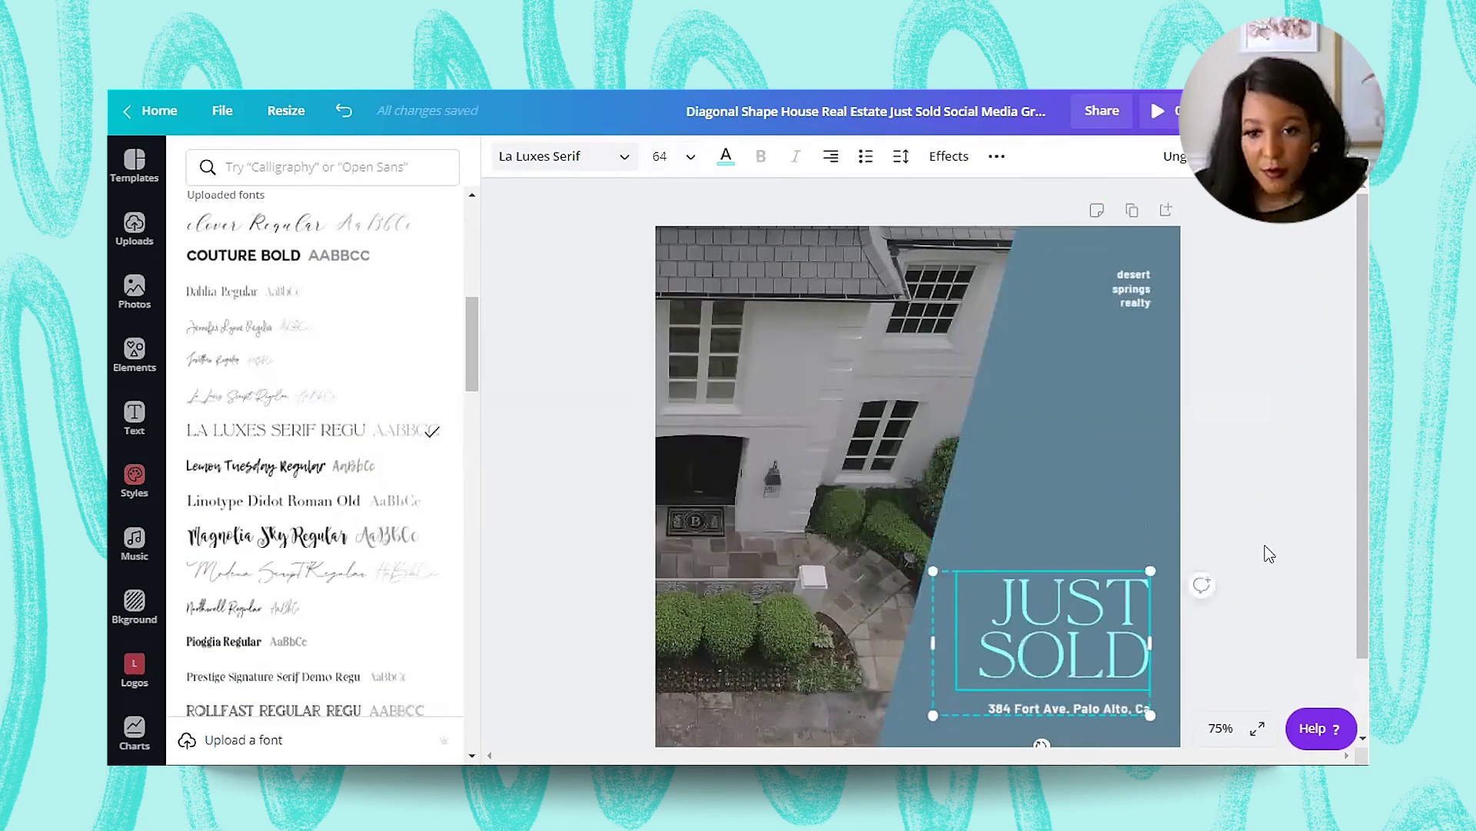
{"action": "left_click", "coordinate": [1272, 554]}
Step: Delete the "desert springs realty" text from the diagonal shape
{"action": "scroll", "coordinate": [1269, 550], "scroll_direction": "down", "scroll_amount": 2}
{"action": "scroll", "coordinate": [1269, 550], "scroll_direction": "up", "scroll_amount": 2}
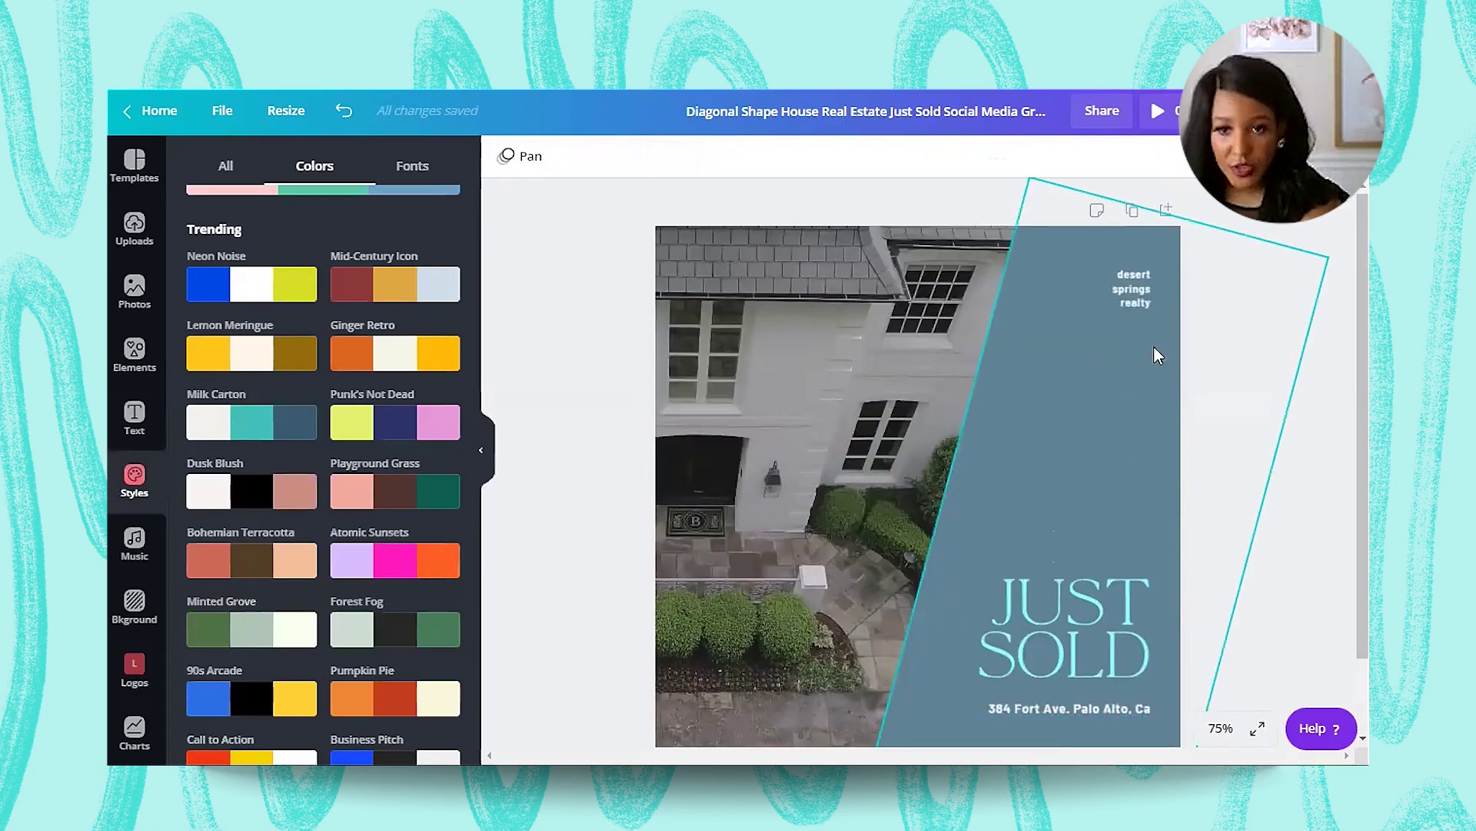
{"action": "left_click", "coordinate": [1143, 294]}
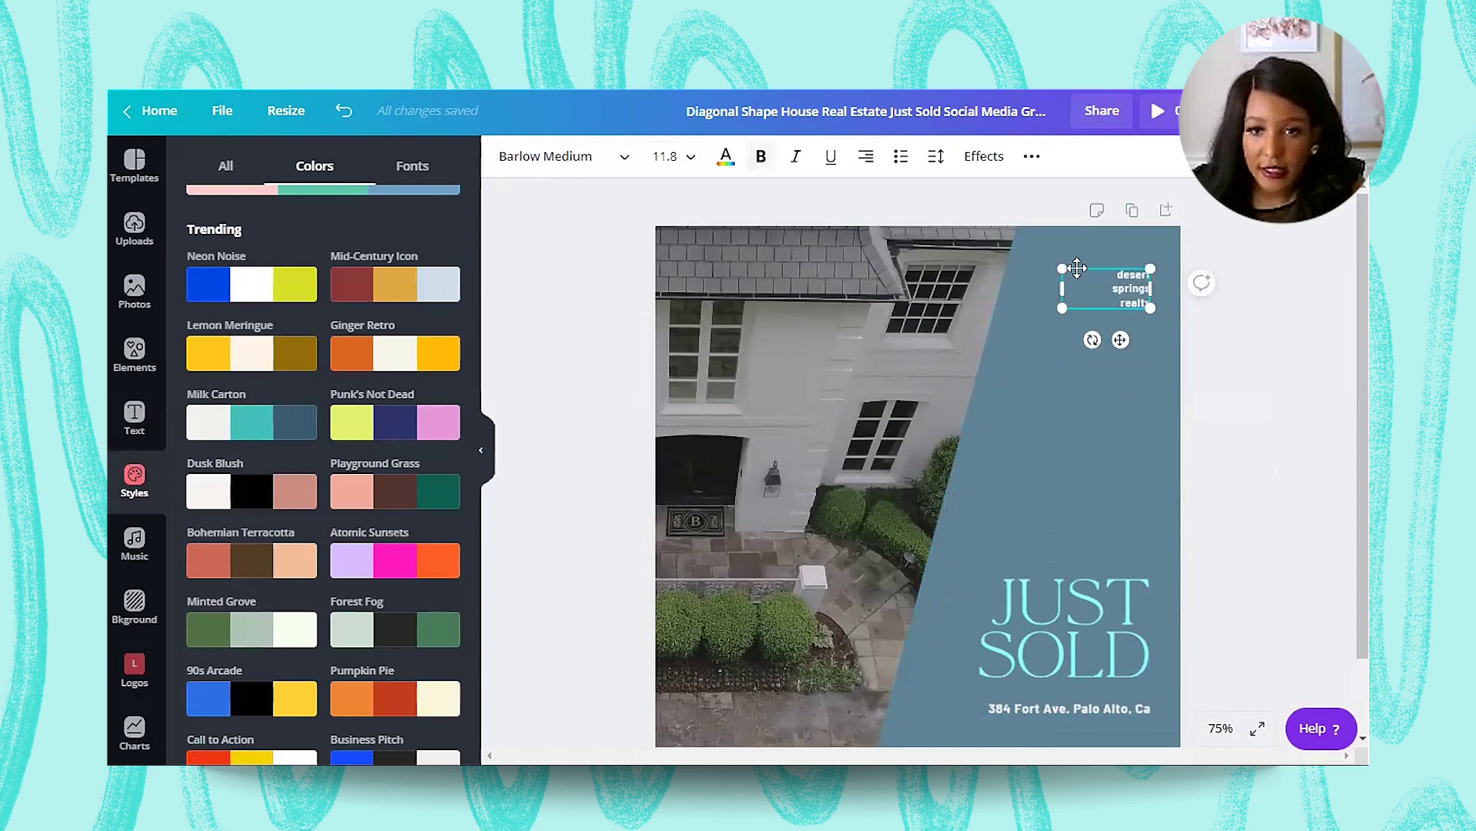
{"action": "key", "text": "Delete"}
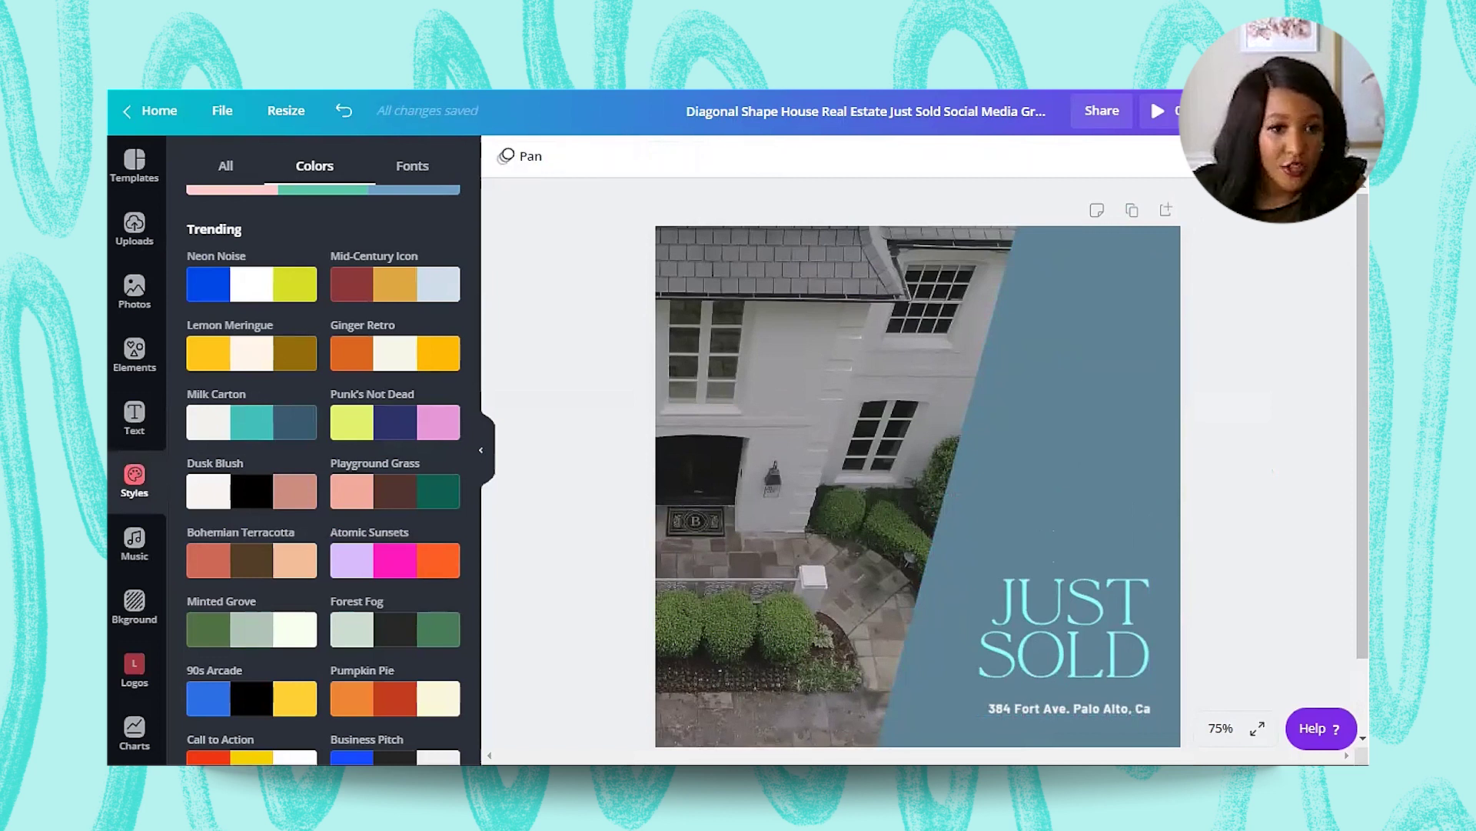
Step: Look through the uploaded images and the Logos folder for the "Real Estate By Rachel" logos
{"action": "left_click", "coordinate": [138, 252]}
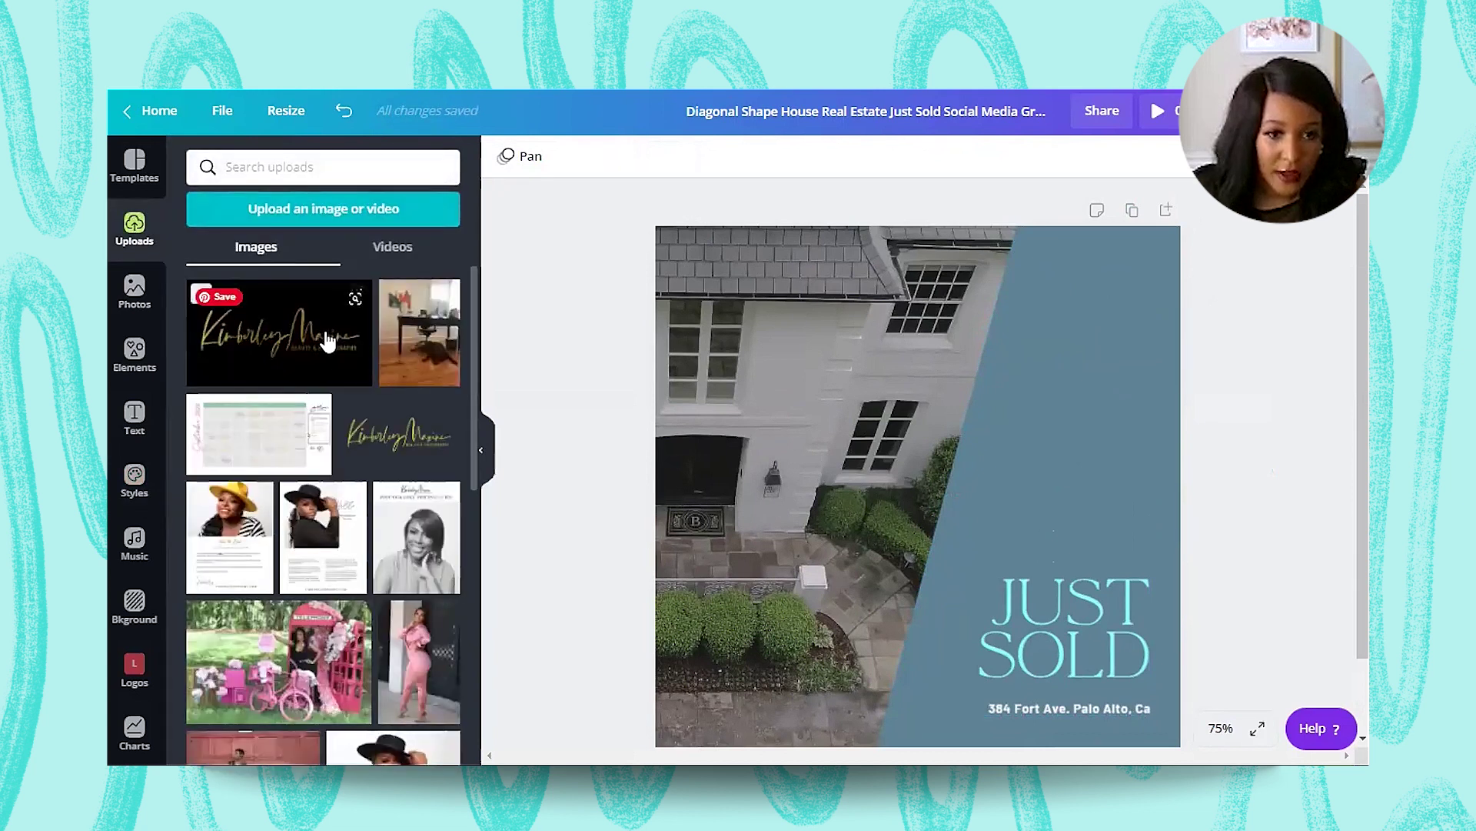
{"action": "scroll", "coordinate": [327, 339], "scroll_direction": "down", "scroll_amount": 4}
{"action": "scroll", "coordinate": [323, 461], "scroll_direction": "up", "scroll_amount": 4}
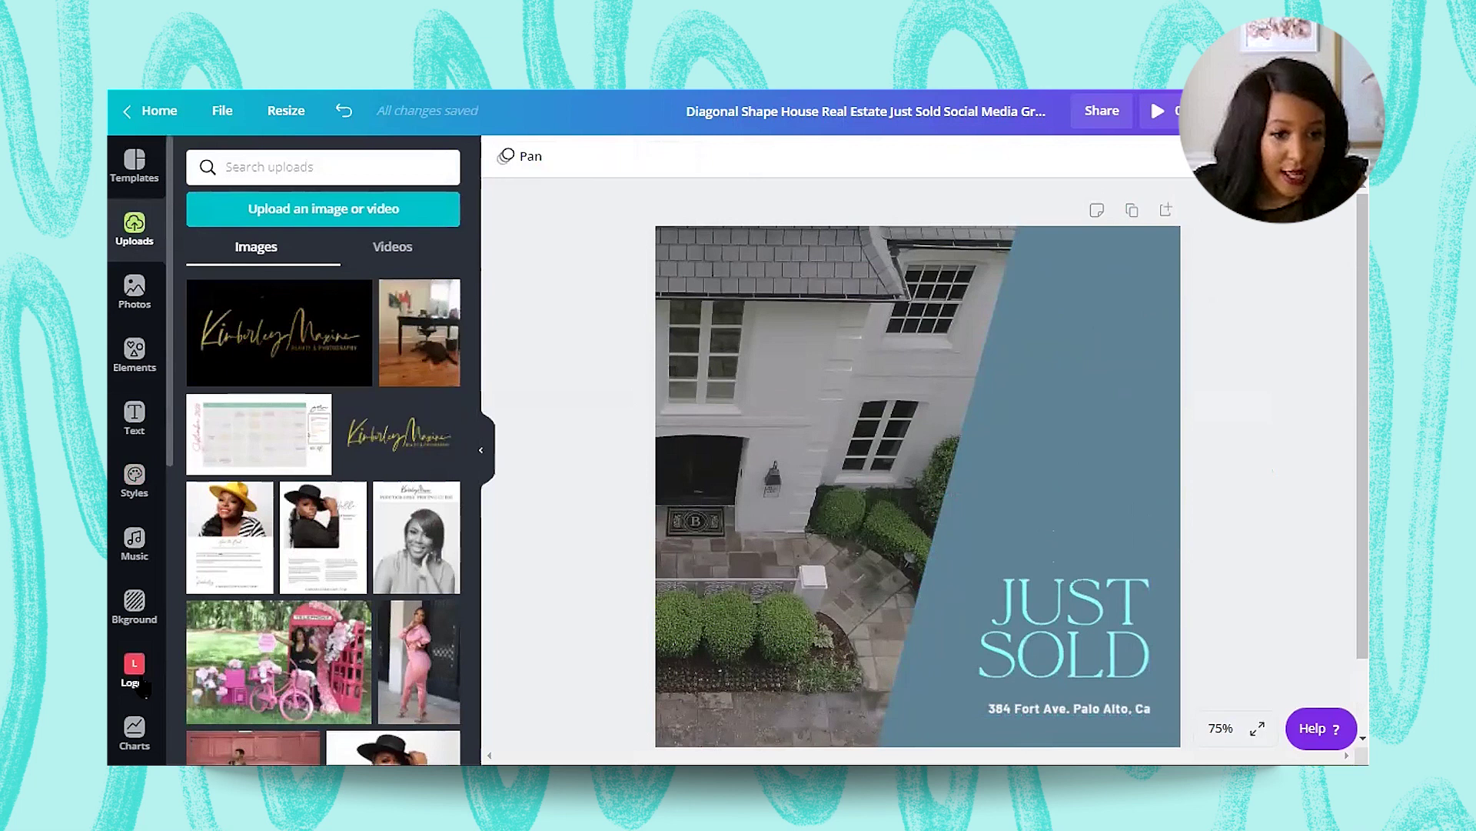
{"action": "scroll", "coordinate": [123, 538], "scroll_direction": "down", "scroll_amount": 3}
{"action": "left_click", "coordinate": [137, 484]}
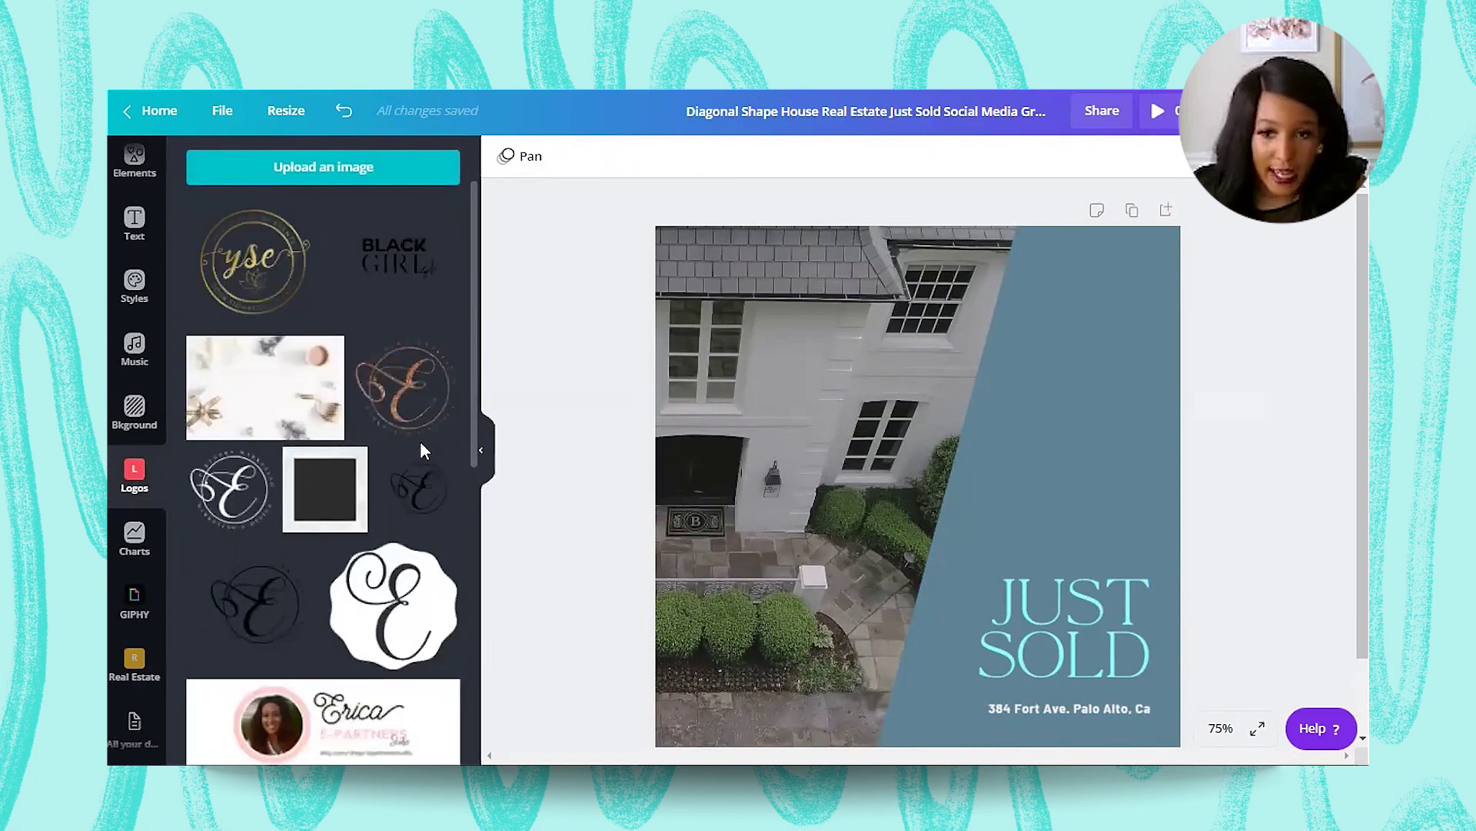
{"action": "scroll", "coordinate": [419, 453], "scroll_direction": "down", "scroll_amount": 10}
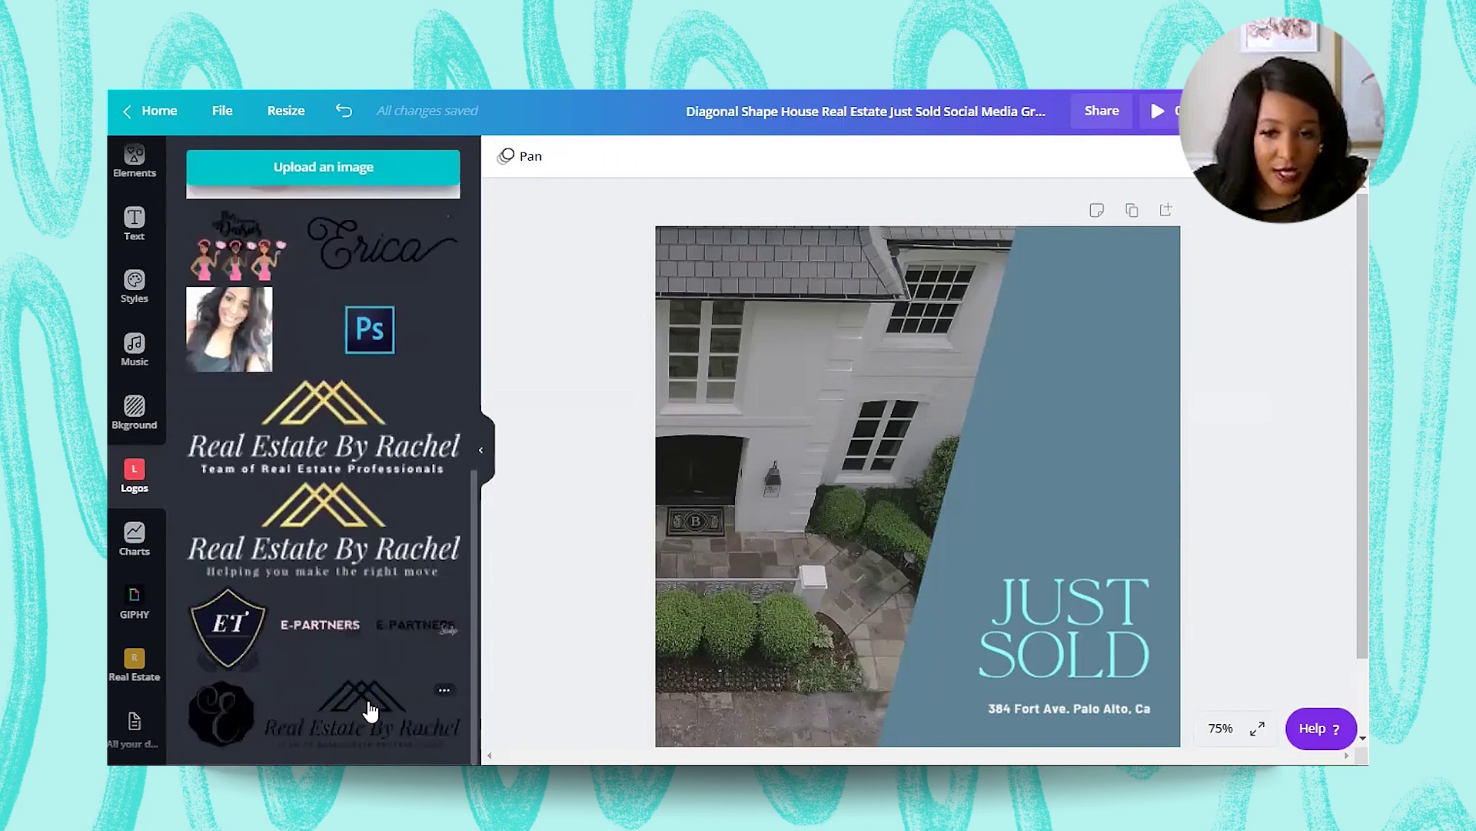
{"action": "left_click", "coordinate": [369, 709]}
{"action": "left_click_drag", "start_coordinate": [752, 431], "coordinate": [1122, 287]}
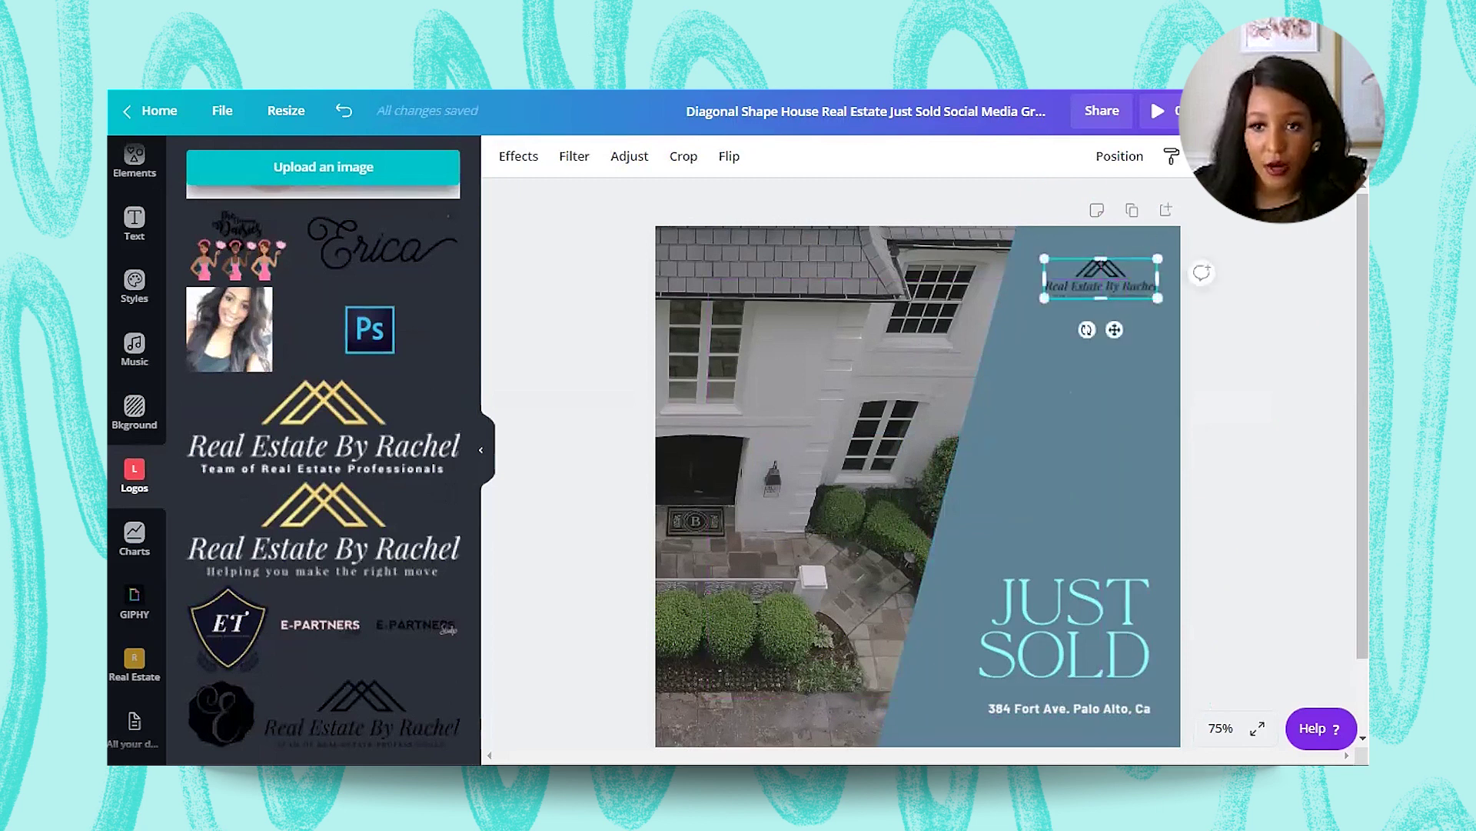
{"action": "key", "text": "Delete"}
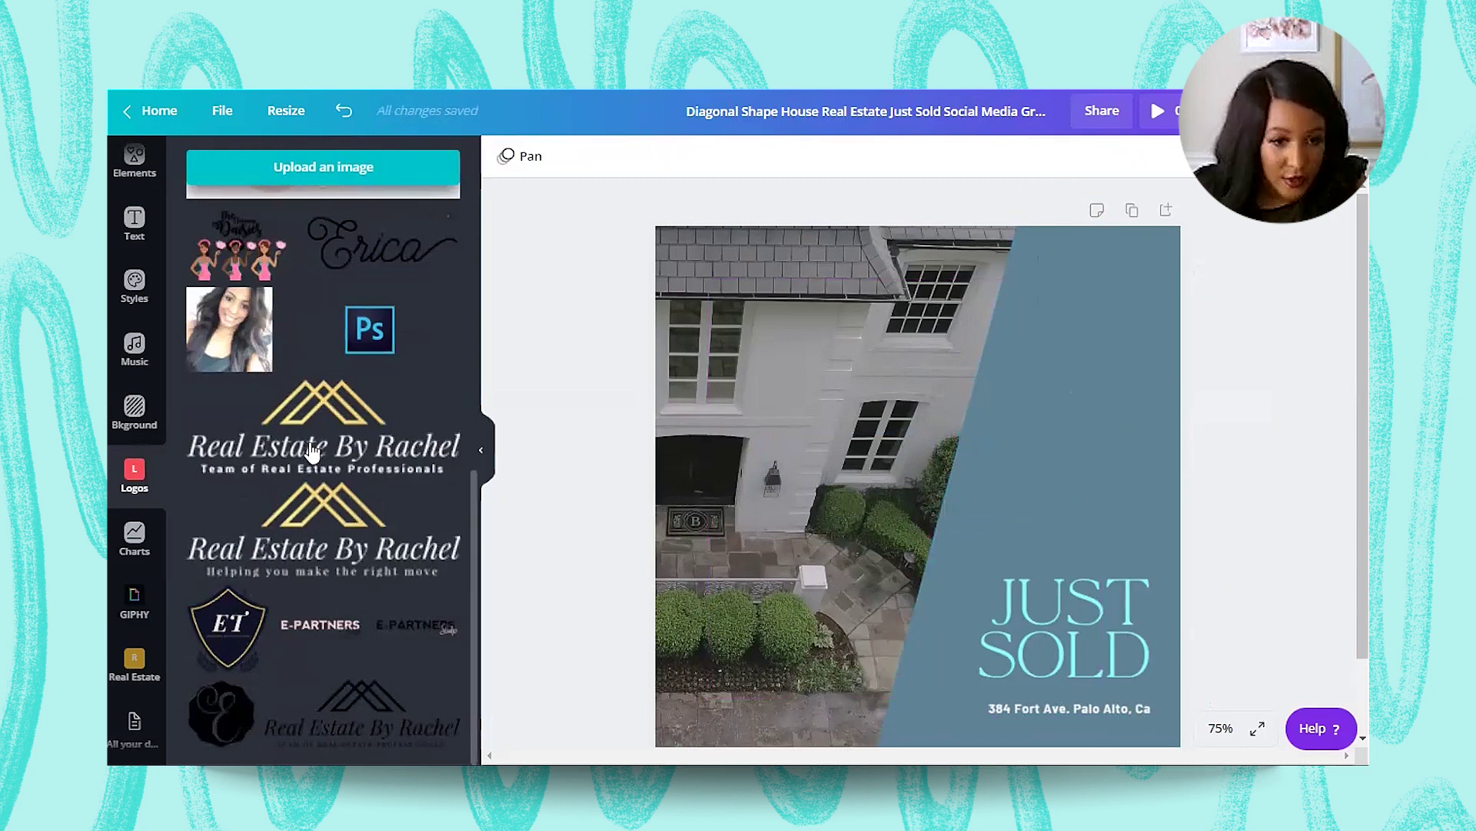
Step: Add the gold-and-white "Real Estate By Rachel" logo with the "Helping you make the right move" tagline, shrunk, near the diagonal shape's upper end
{"action": "left_click", "coordinate": [323, 531]}
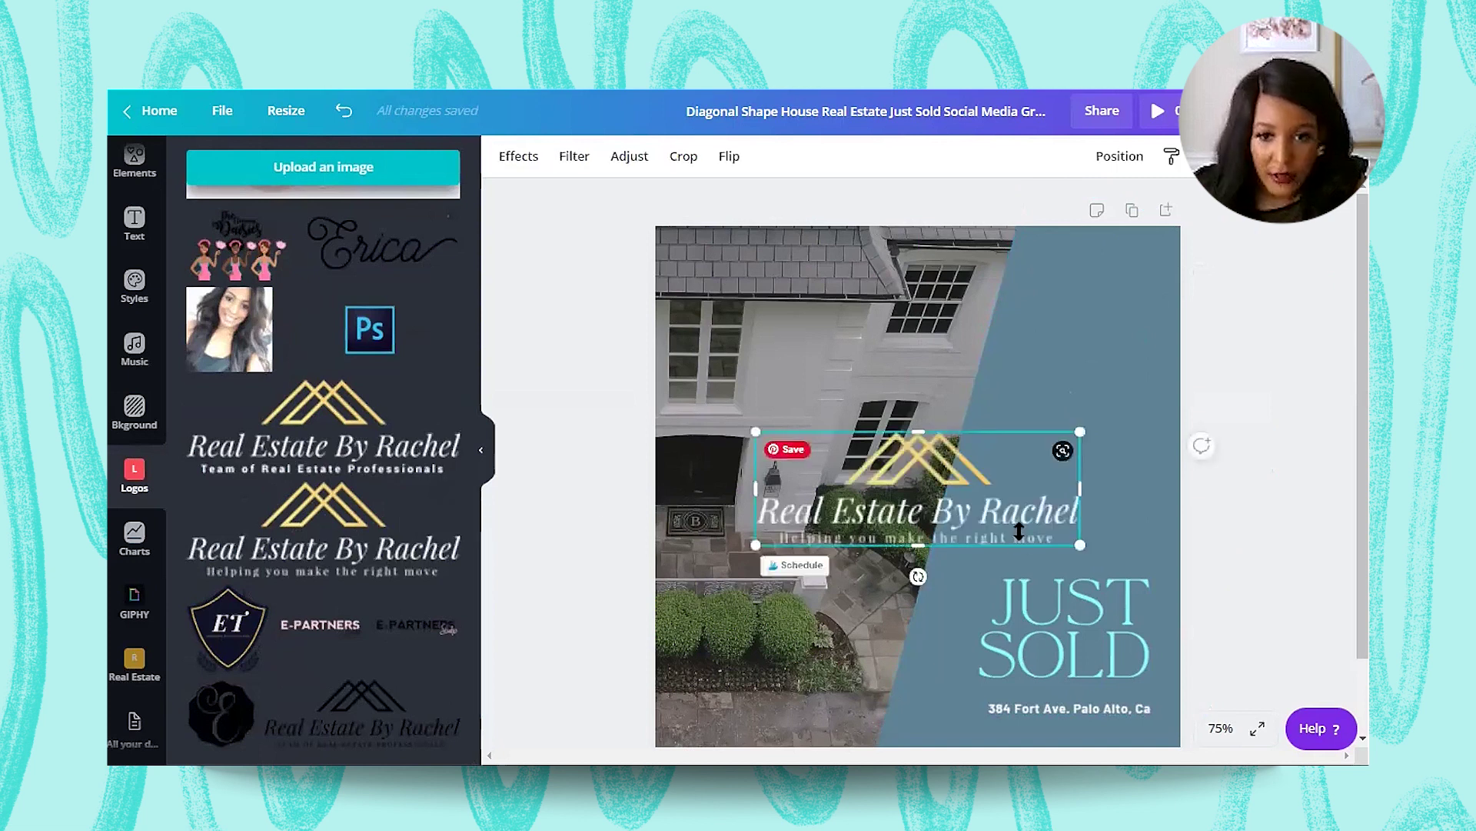
{"action": "left_click_drag", "start_coordinate": [751, 547], "coordinate": [965, 523]}
{"action": "left_click_drag", "start_coordinate": [1013, 459], "coordinate": [1140, 375]}
{"action": "key", "text": "Escape"}
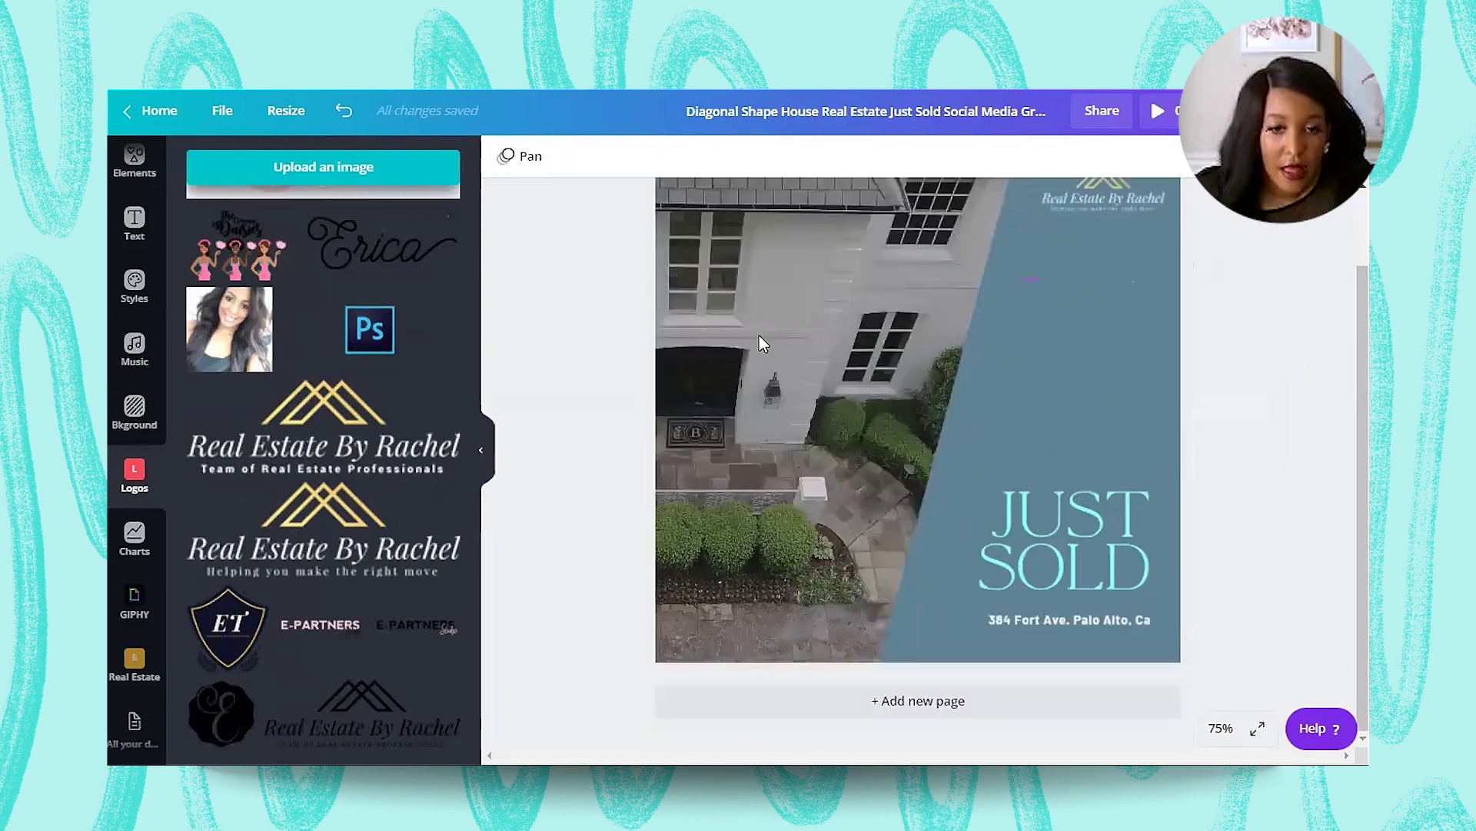
Step: Preview the animated "Just Sold" design, replay it, and close the preview
{"action": "left_click", "coordinate": [776, 421]}
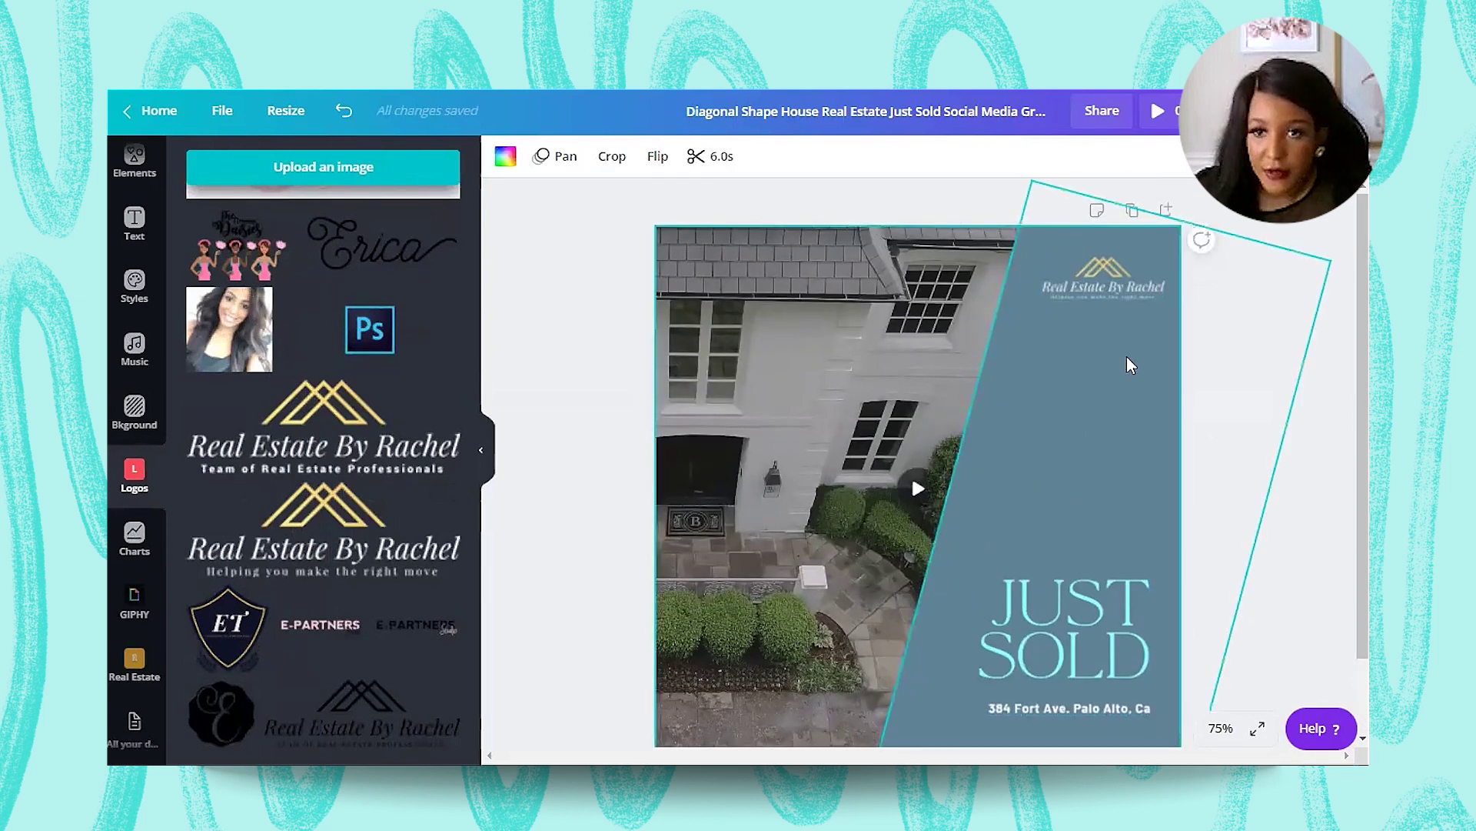
{"action": "left_click", "coordinate": [1171, 115]}
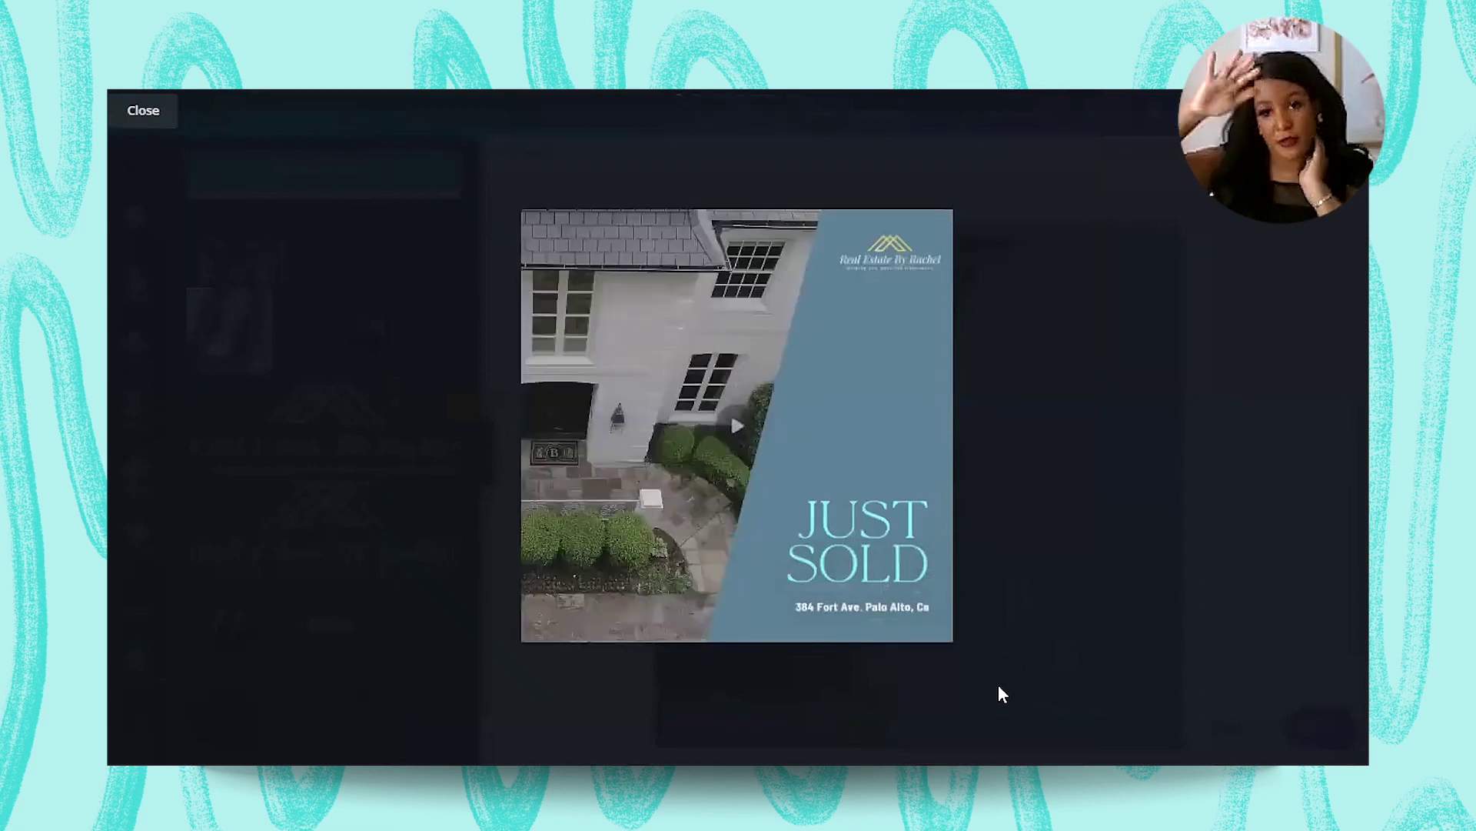
{"action": "mouse_move", "coordinate": [883, 290]}
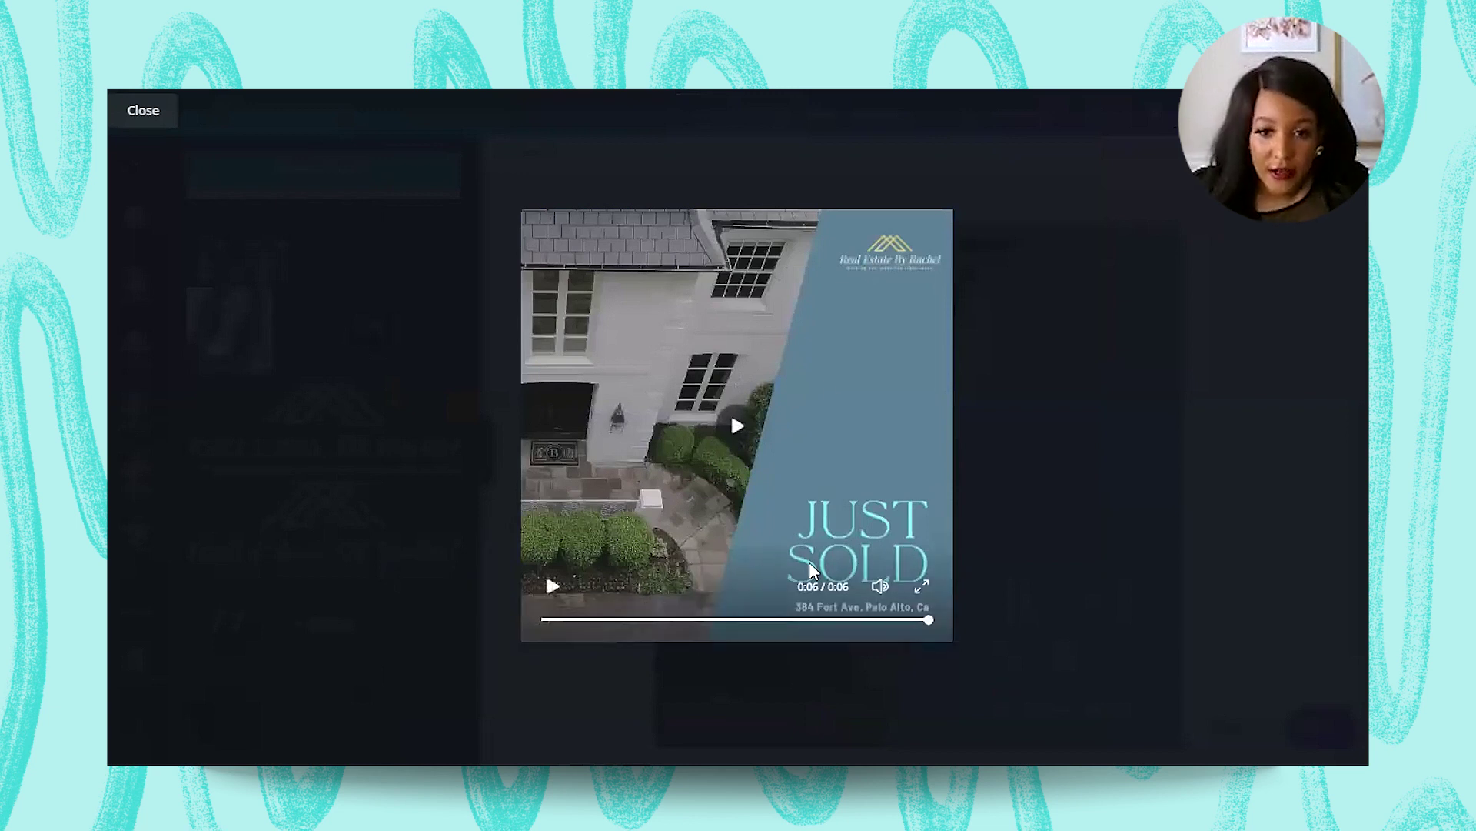
{"action": "left_click", "coordinate": [552, 586]}
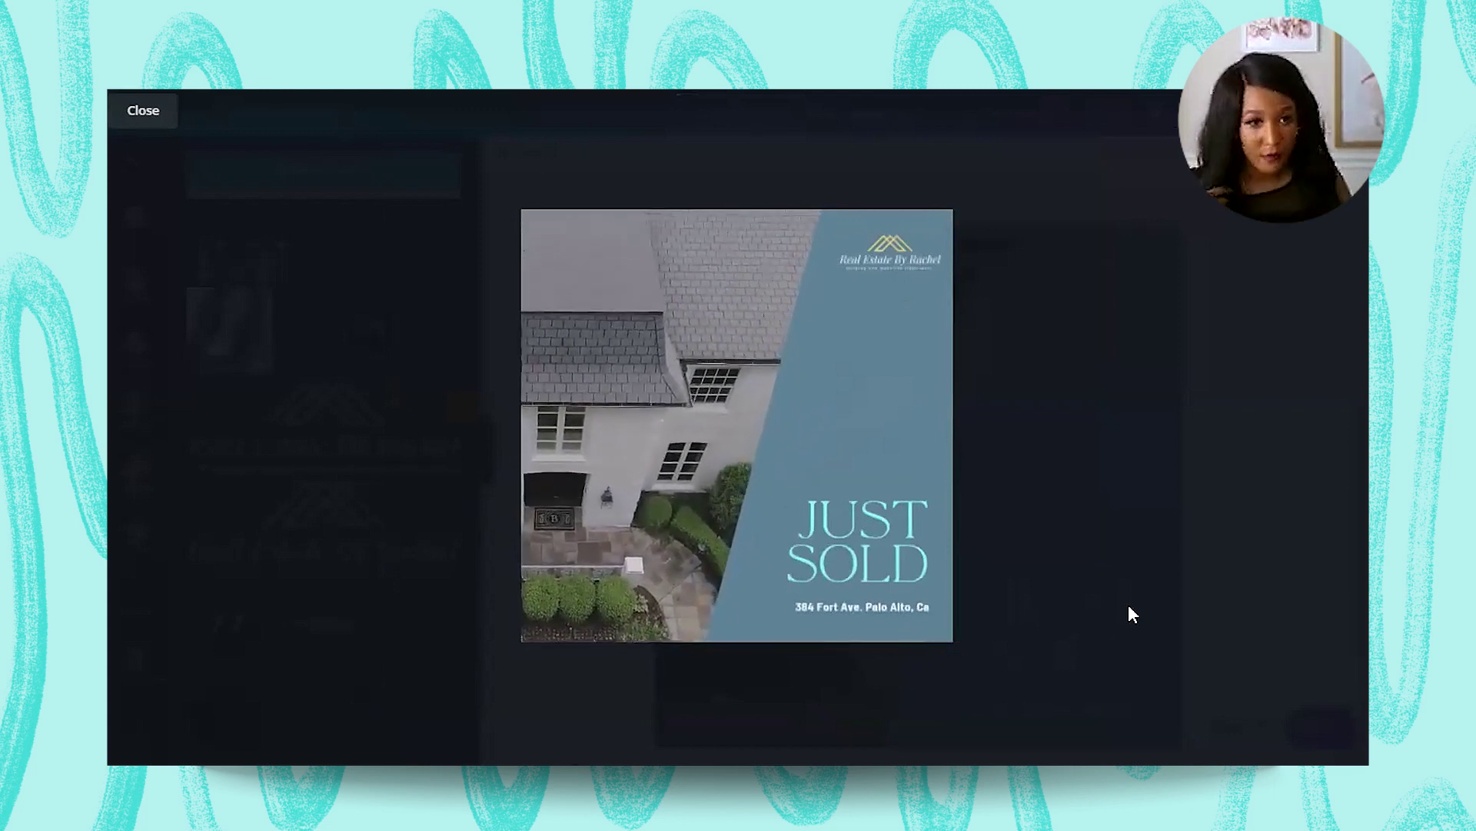
{"action": "left_click", "coordinate": [540, 632]}
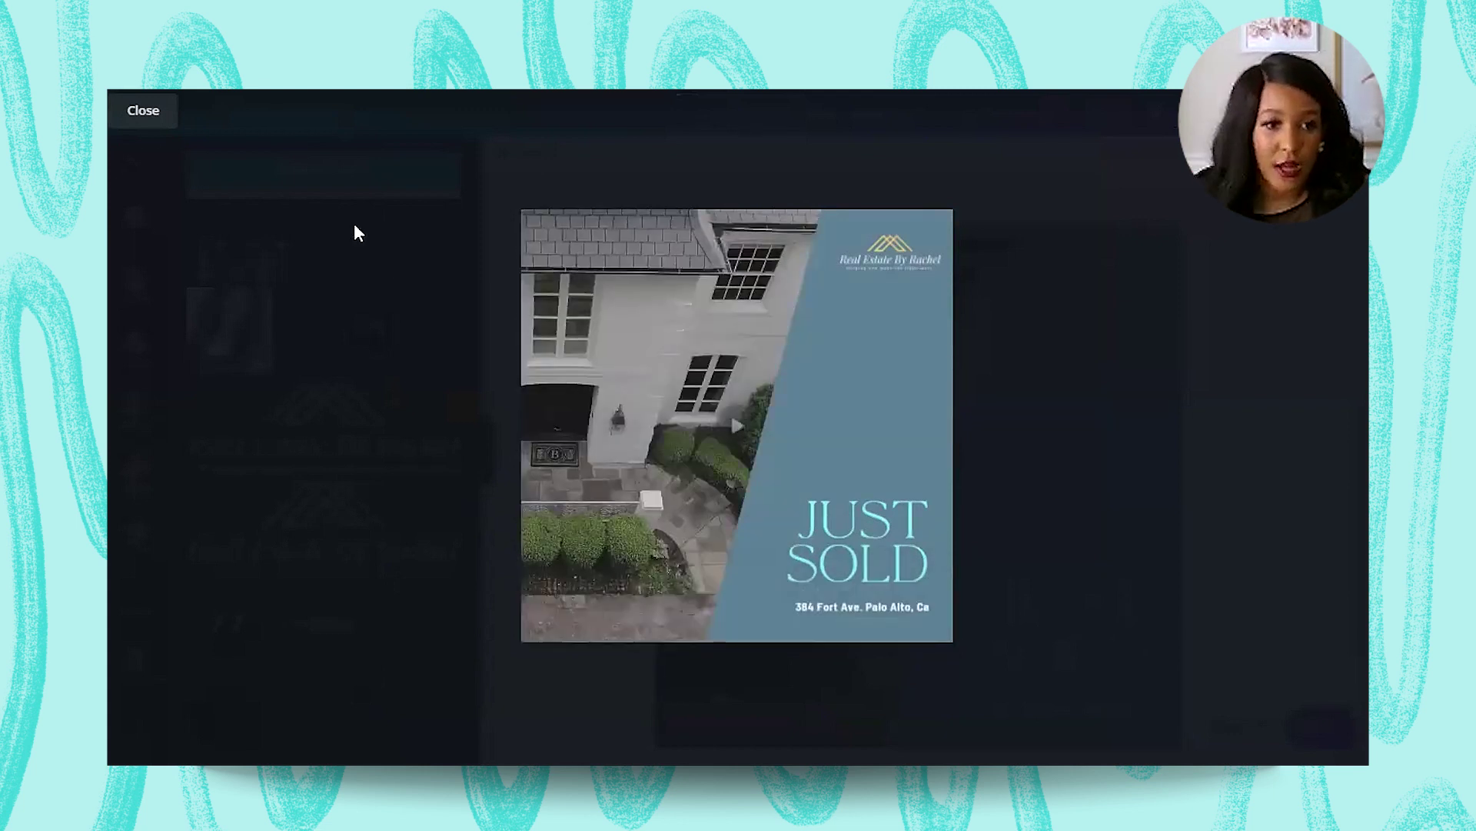
{"action": "left_click", "coordinate": [147, 114]}
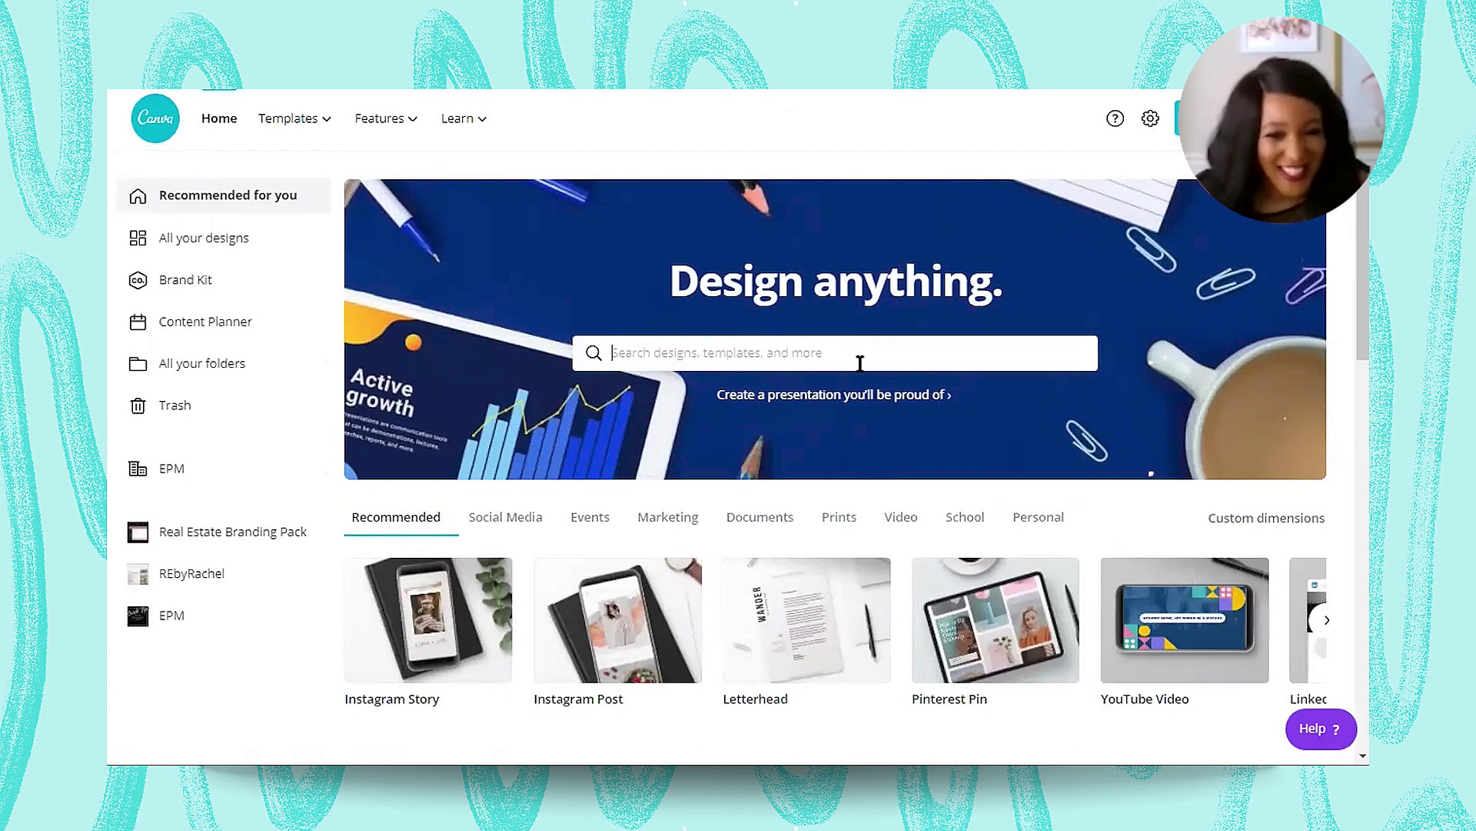
Step: Search the templates on the home page for "Real Estate" and open the "Lofty Business Urban Living" flyer as a new design
{"action": "type", "text": "Real Estate"}
{"action": "key", "text": "Return"}
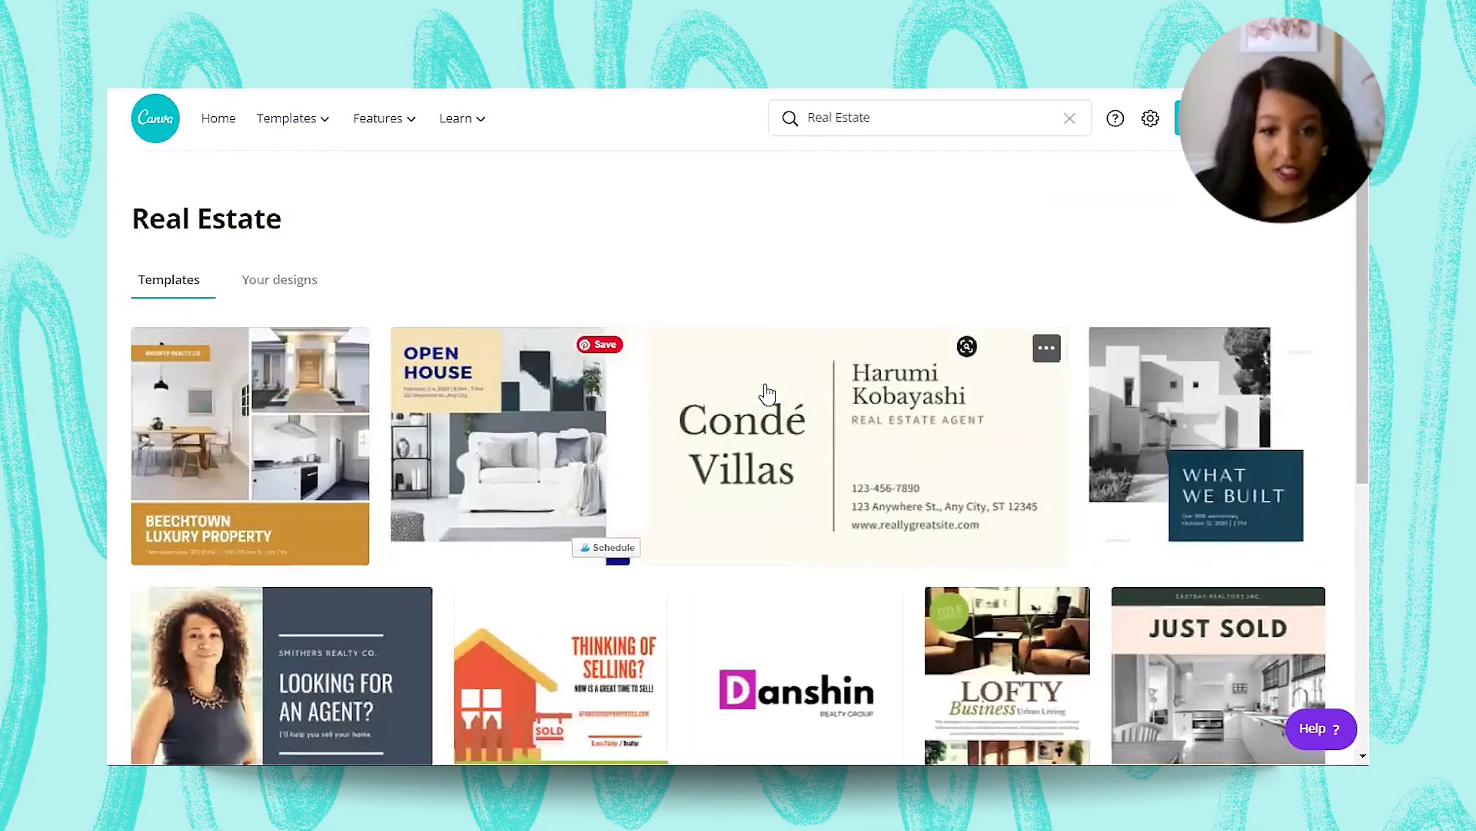
{"action": "scroll", "coordinate": [767, 392], "scroll_direction": "down", "scroll_amount": 2}
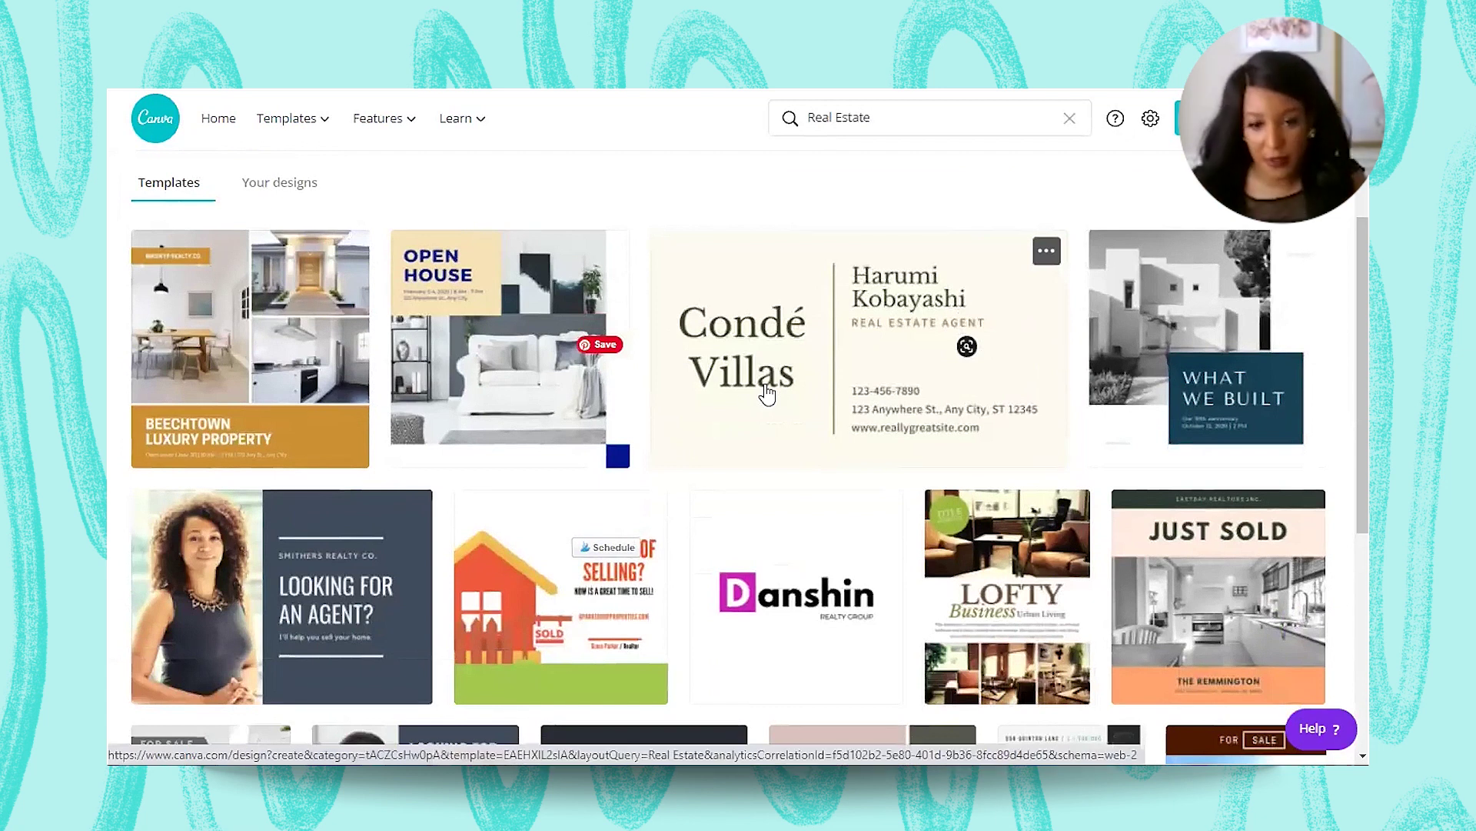
{"action": "scroll", "coordinate": [966, 607], "scroll_direction": "down", "scroll_amount": 10}
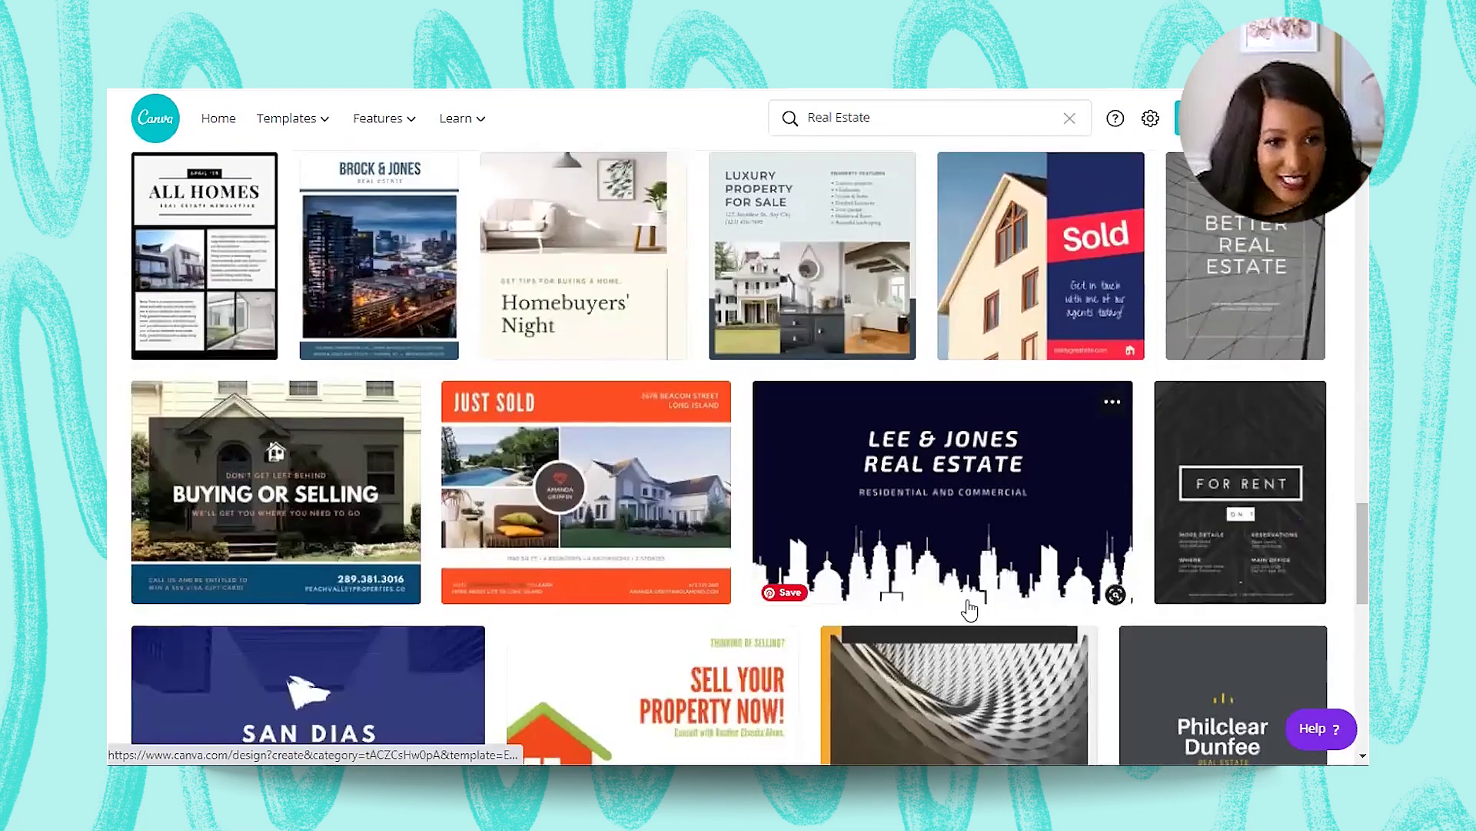
{"action": "scroll", "coordinate": [969, 608], "scroll_direction": "up", "scroll_amount": 10}
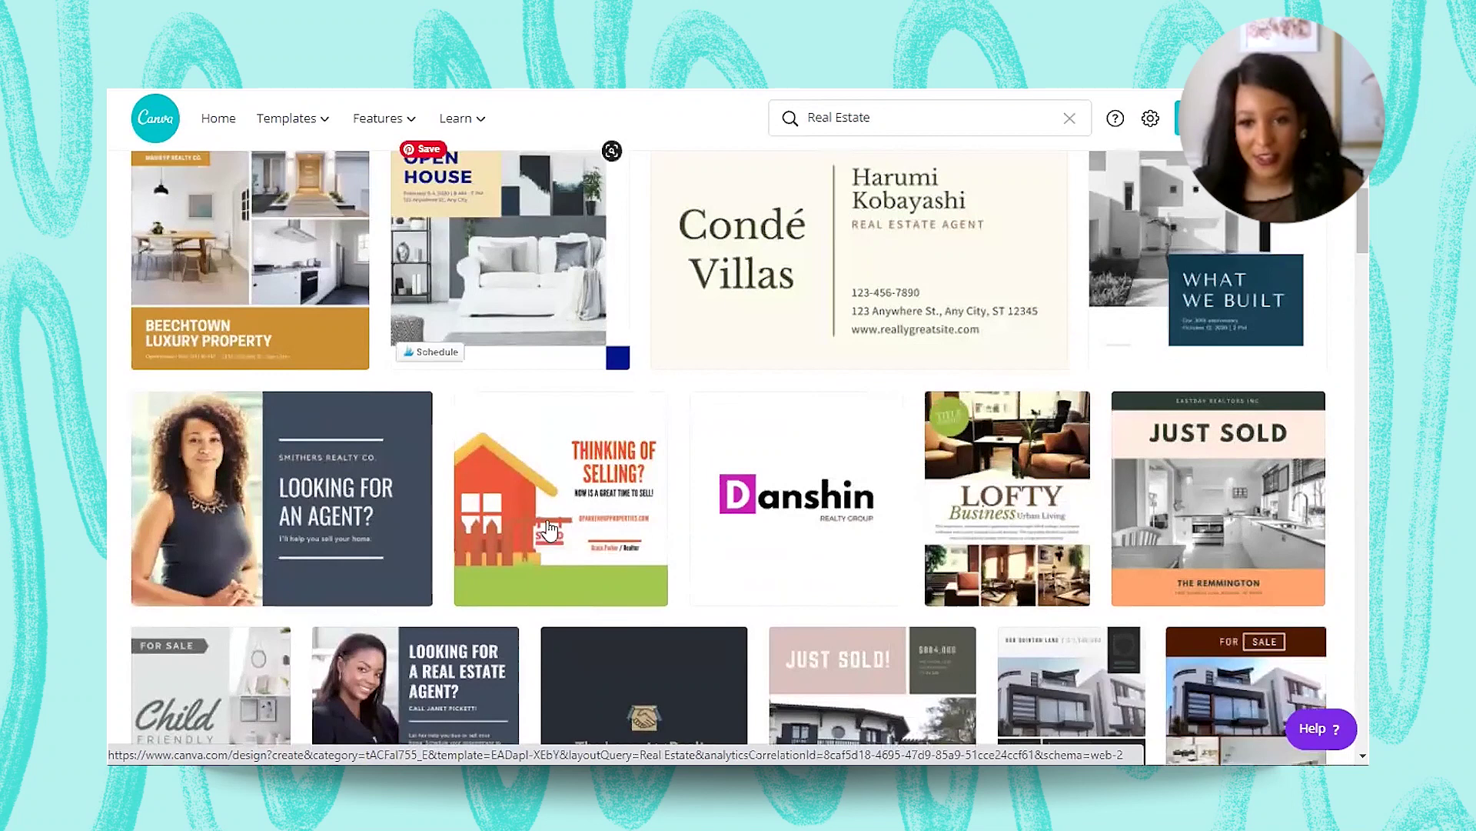
{"action": "left_click", "coordinate": [1050, 669]}
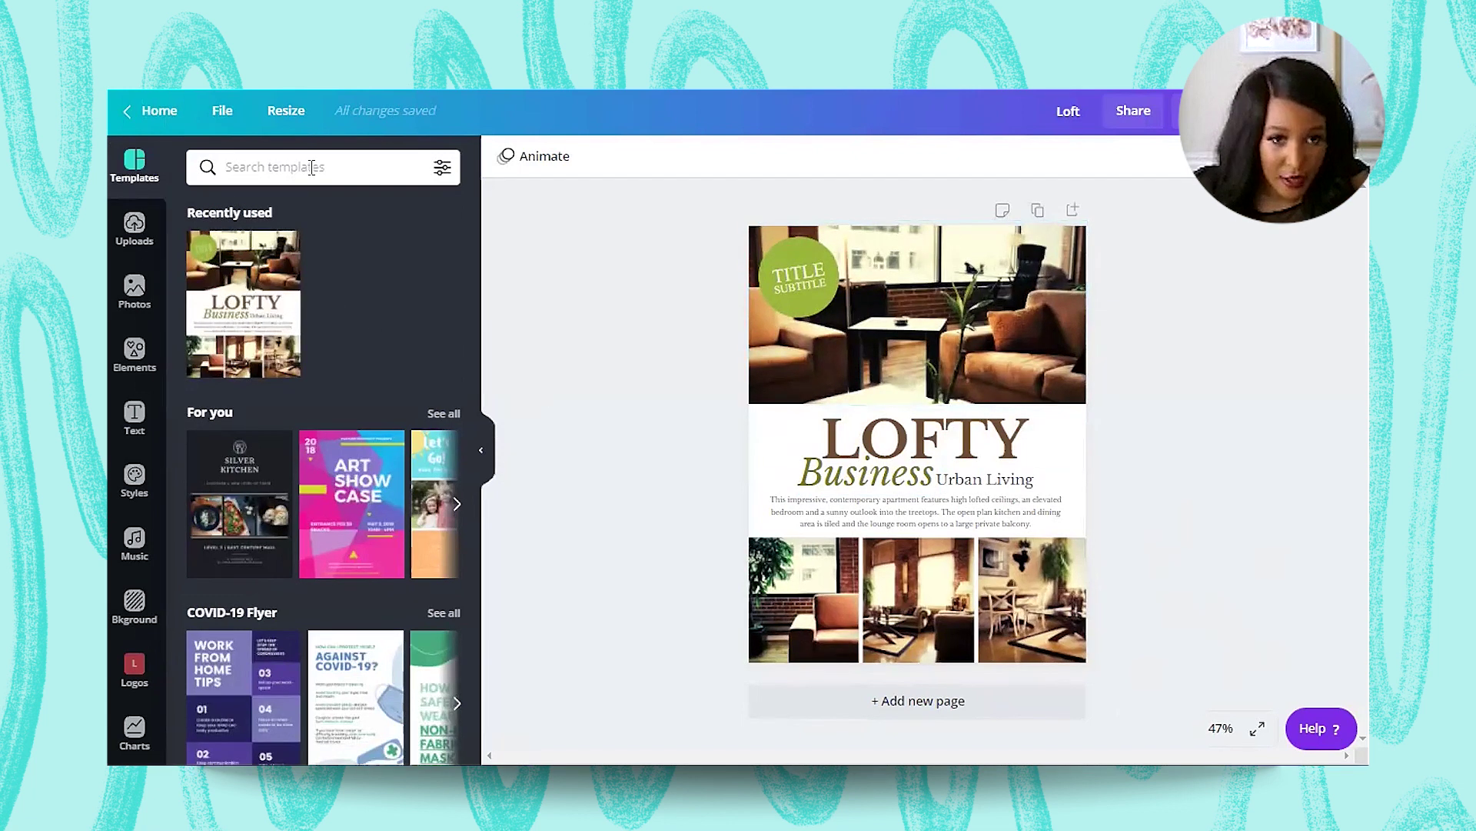
Step: Add a second page to the flyer, search the templates for "Real Estate", and apply the "Own Your Space" template to it
{"action": "left_click", "coordinate": [965, 706]}
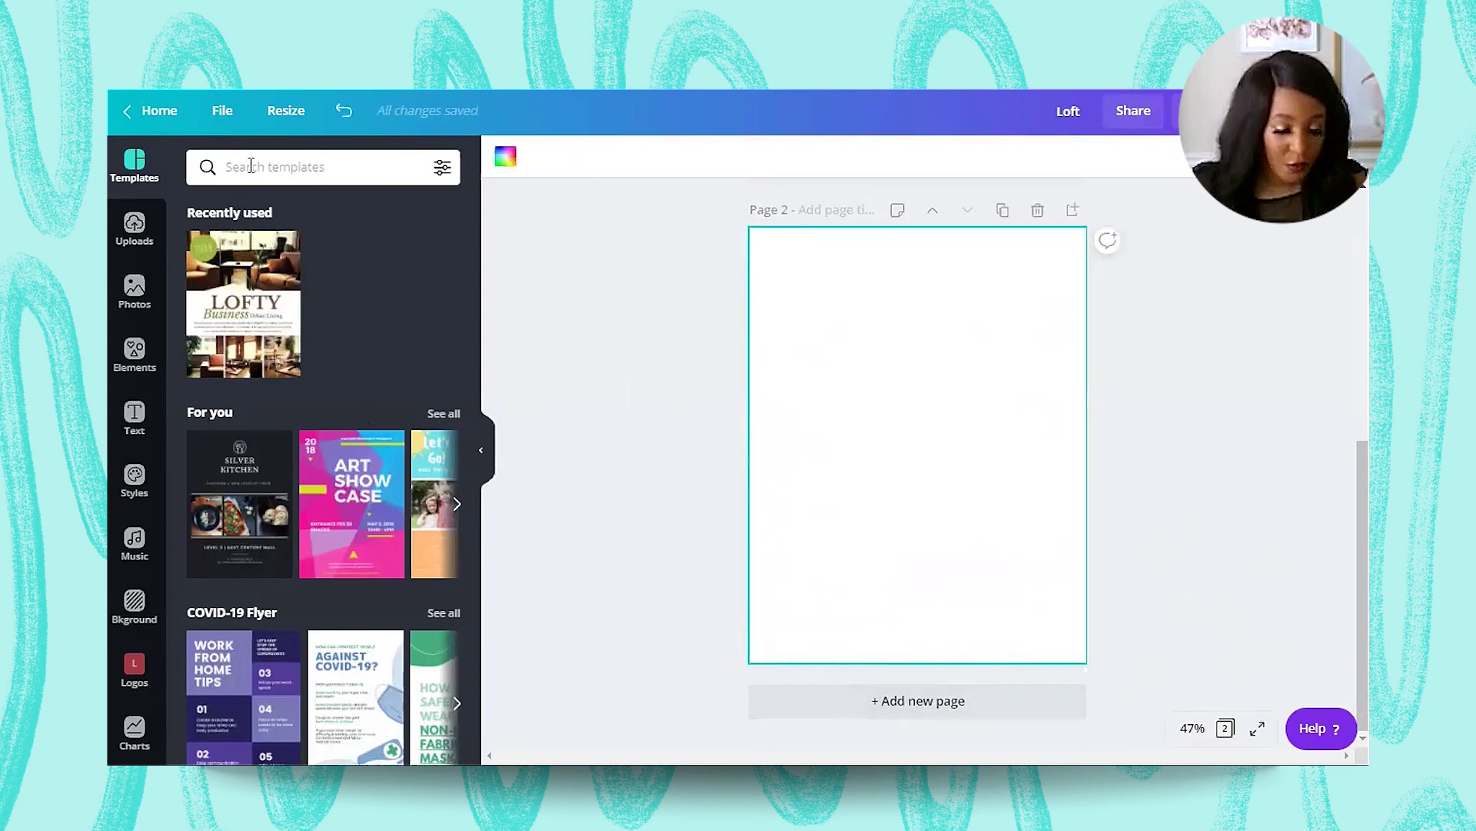
{"action": "type", "text": "Real Estate"}
{"action": "key", "text": "Return"}
{"action": "scroll", "coordinate": [343, 467], "scroll_direction": "down", "scroll_amount": 10}
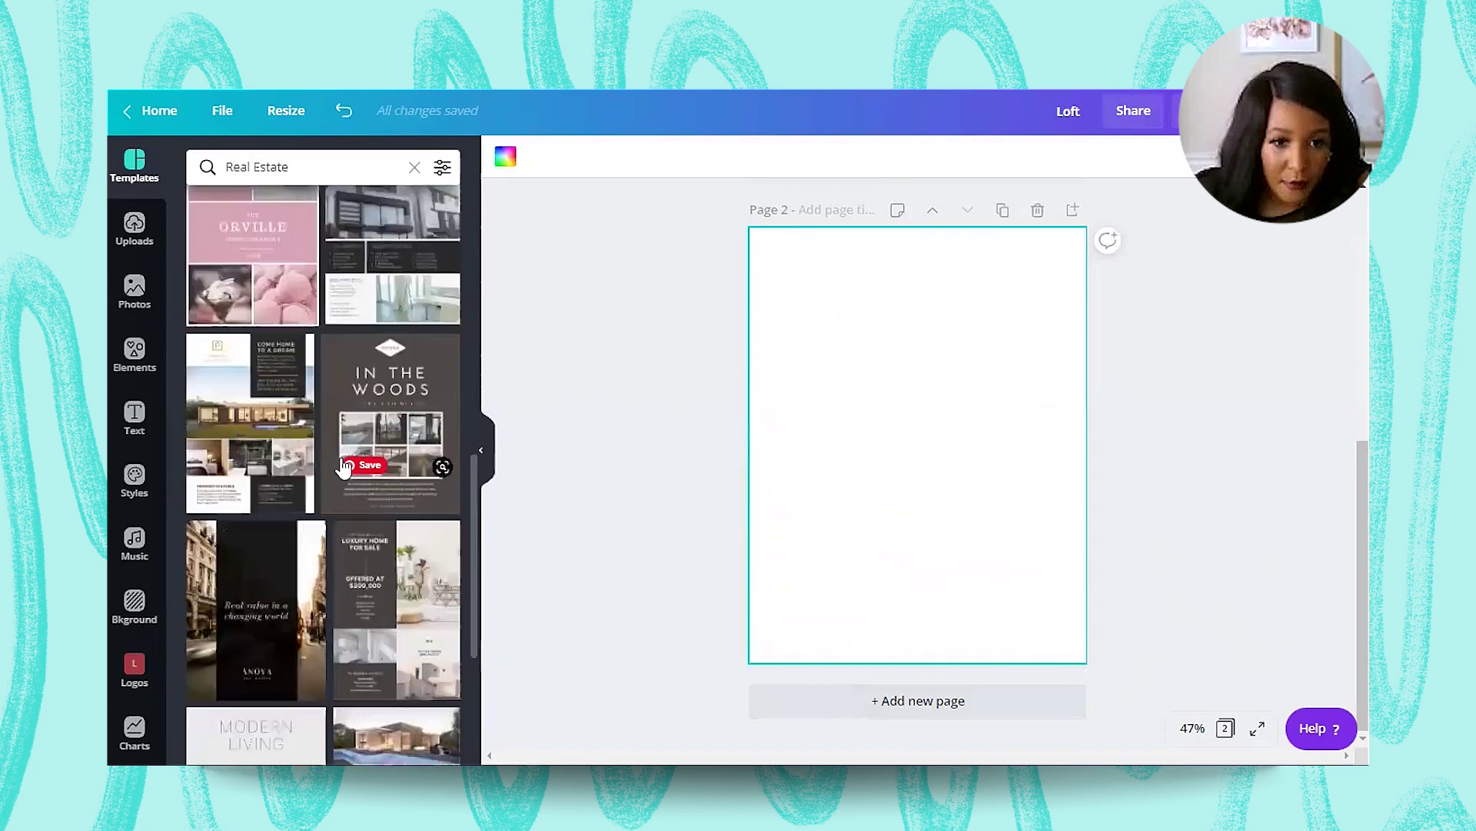
{"action": "scroll", "coordinate": [344, 467], "scroll_direction": "down", "scroll_amount": 10}
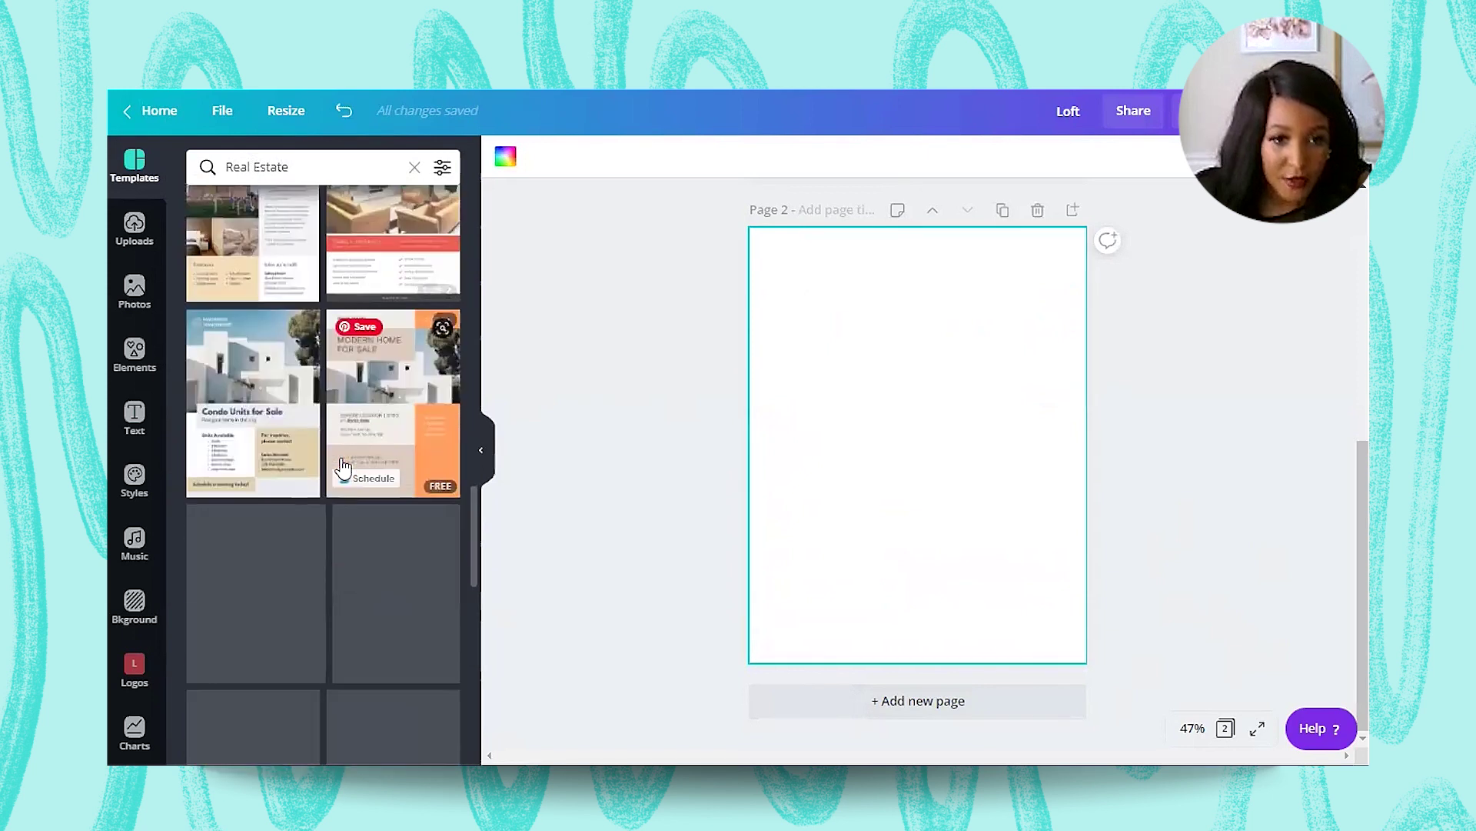
{"action": "scroll", "coordinate": [344, 467], "scroll_direction": "down", "scroll_amount": 5}
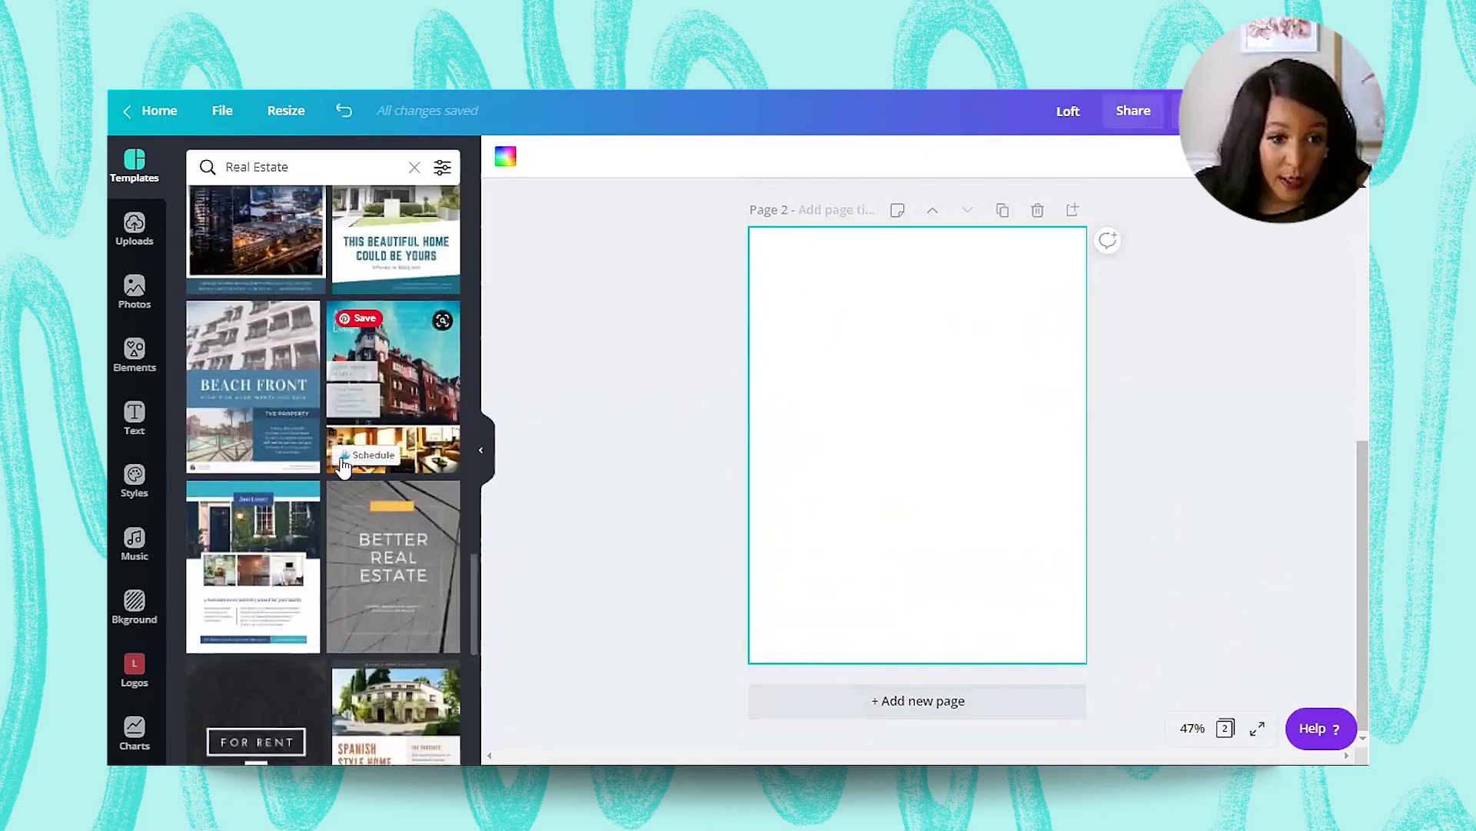
{"action": "scroll", "coordinate": [384, 615], "scroll_direction": "up", "scroll_amount": 5}
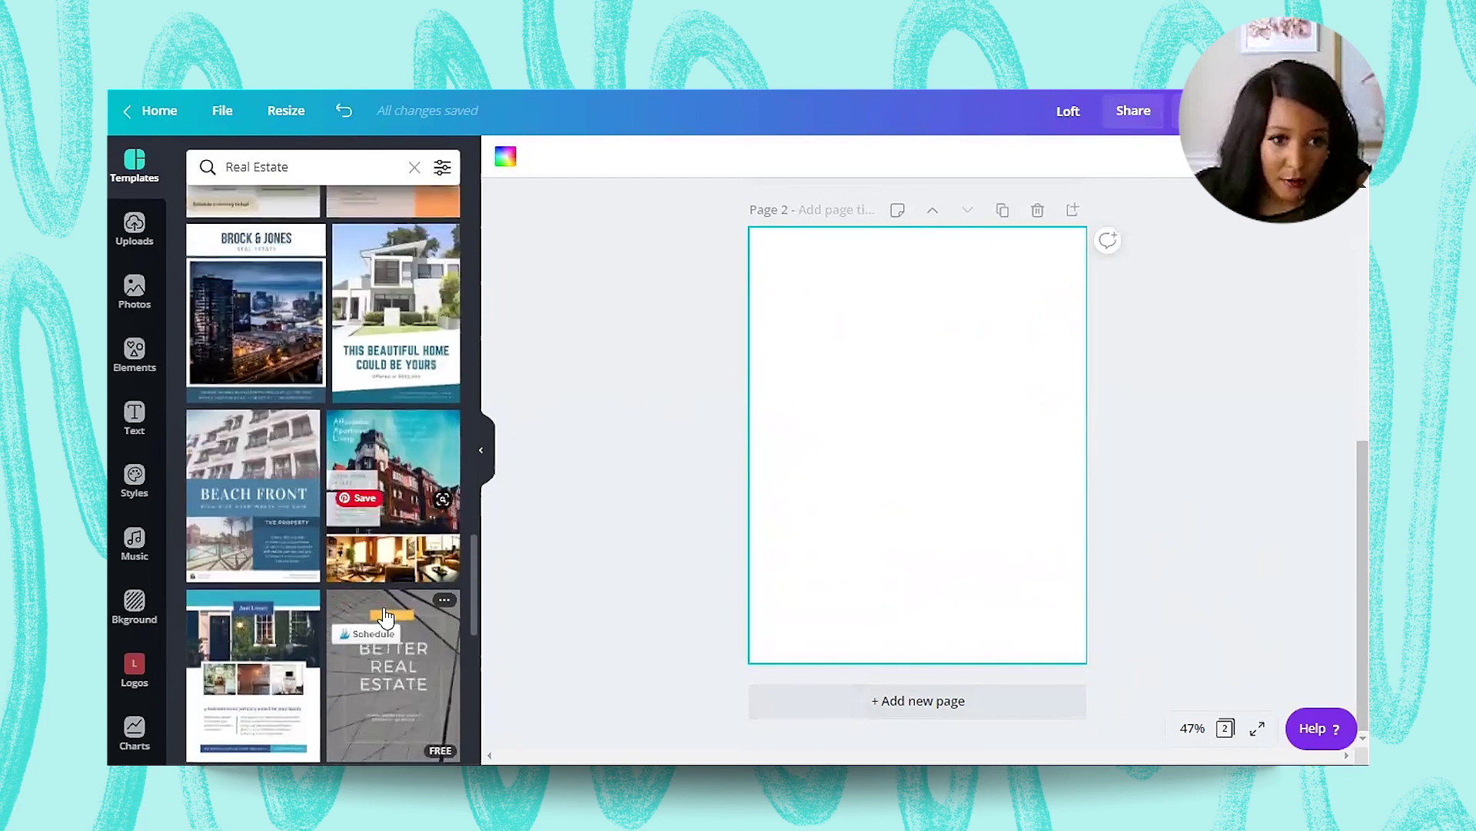
{"action": "scroll", "coordinate": [386, 615], "scroll_direction": "up", "scroll_amount": 10}
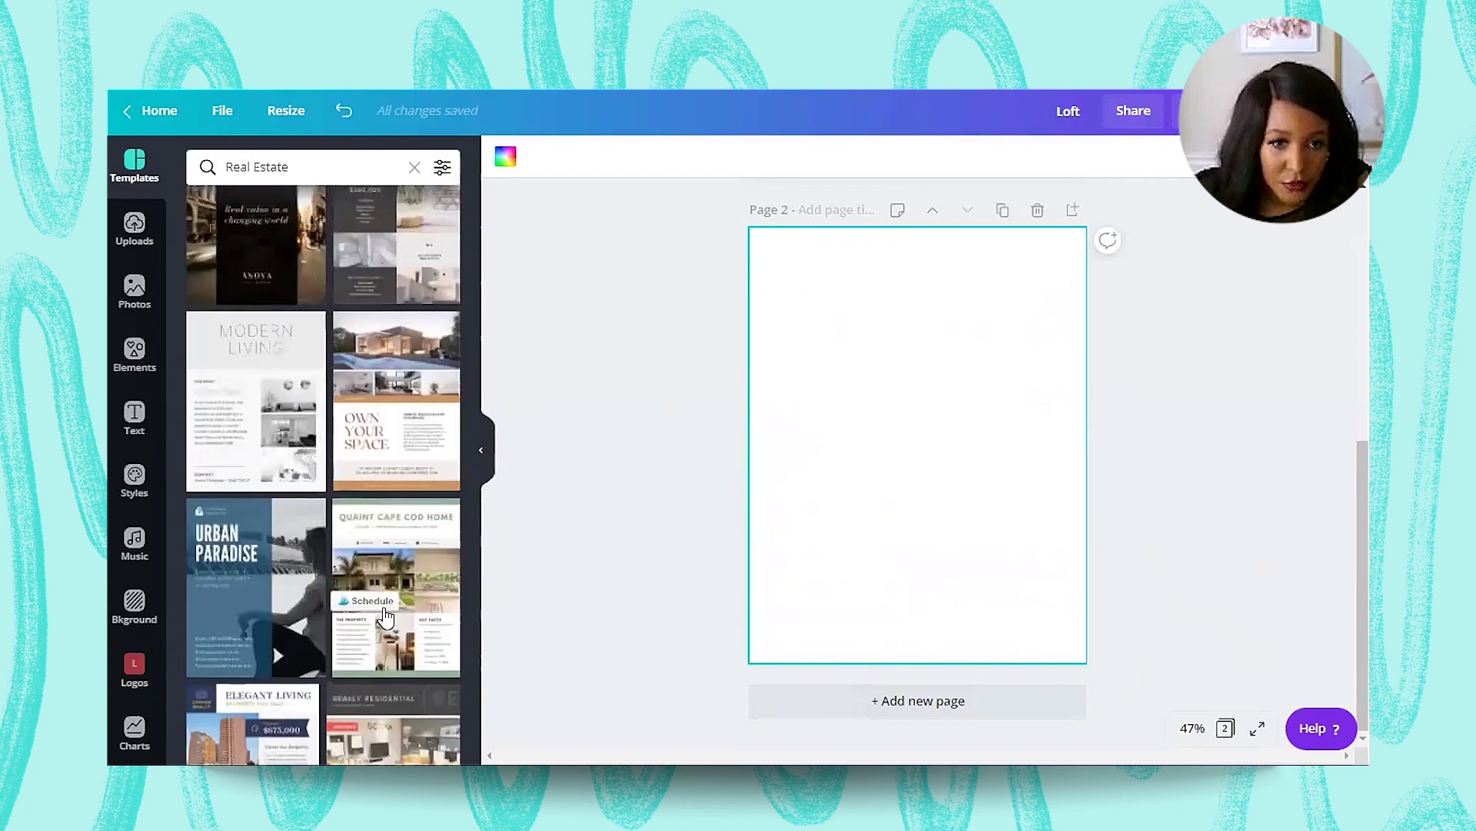
{"action": "left_click", "coordinate": [396, 431]}
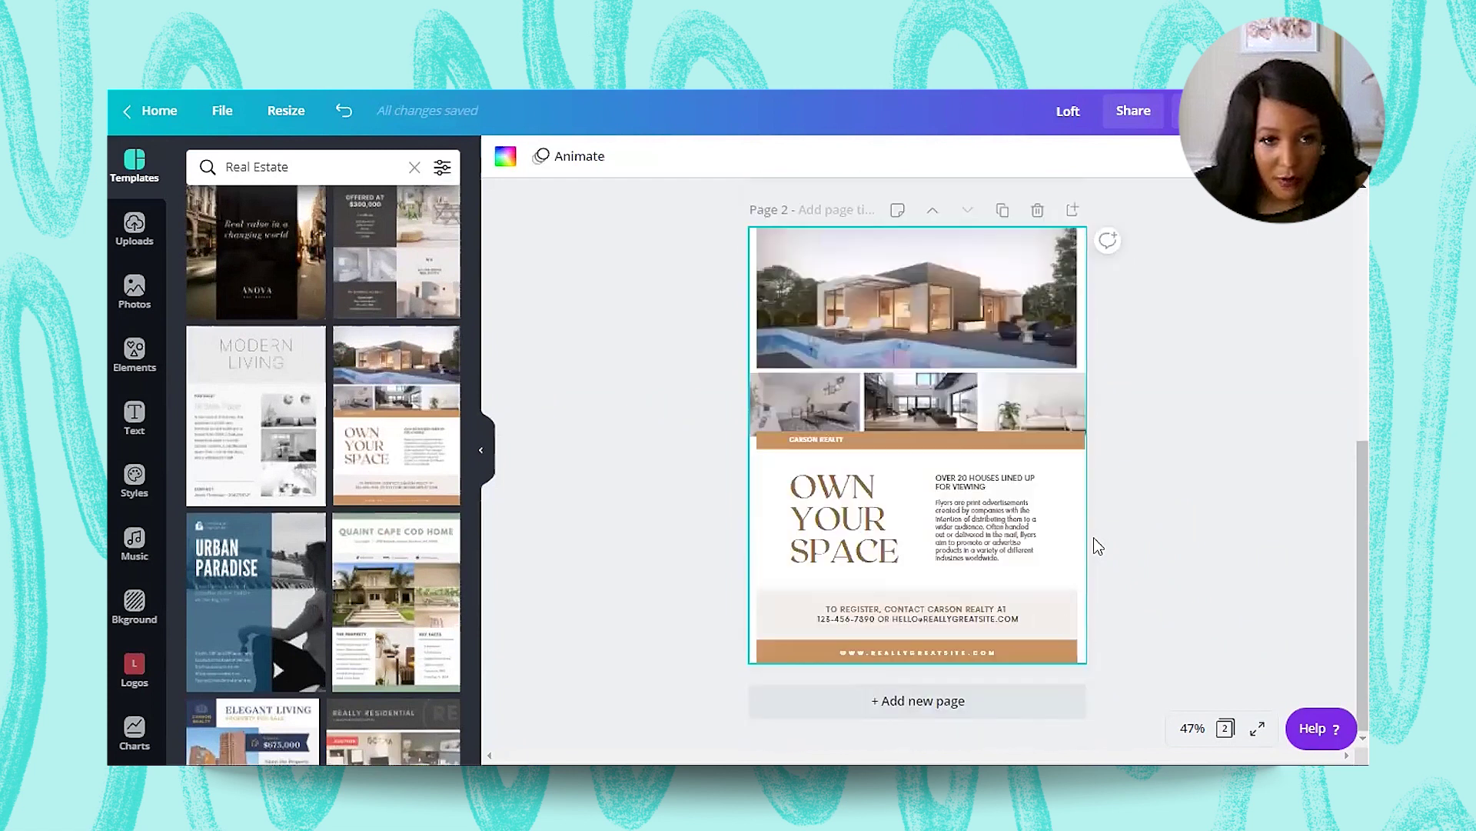
{"action": "scroll", "coordinate": [1098, 546], "scroll_direction": "up", "scroll_amount": 6}
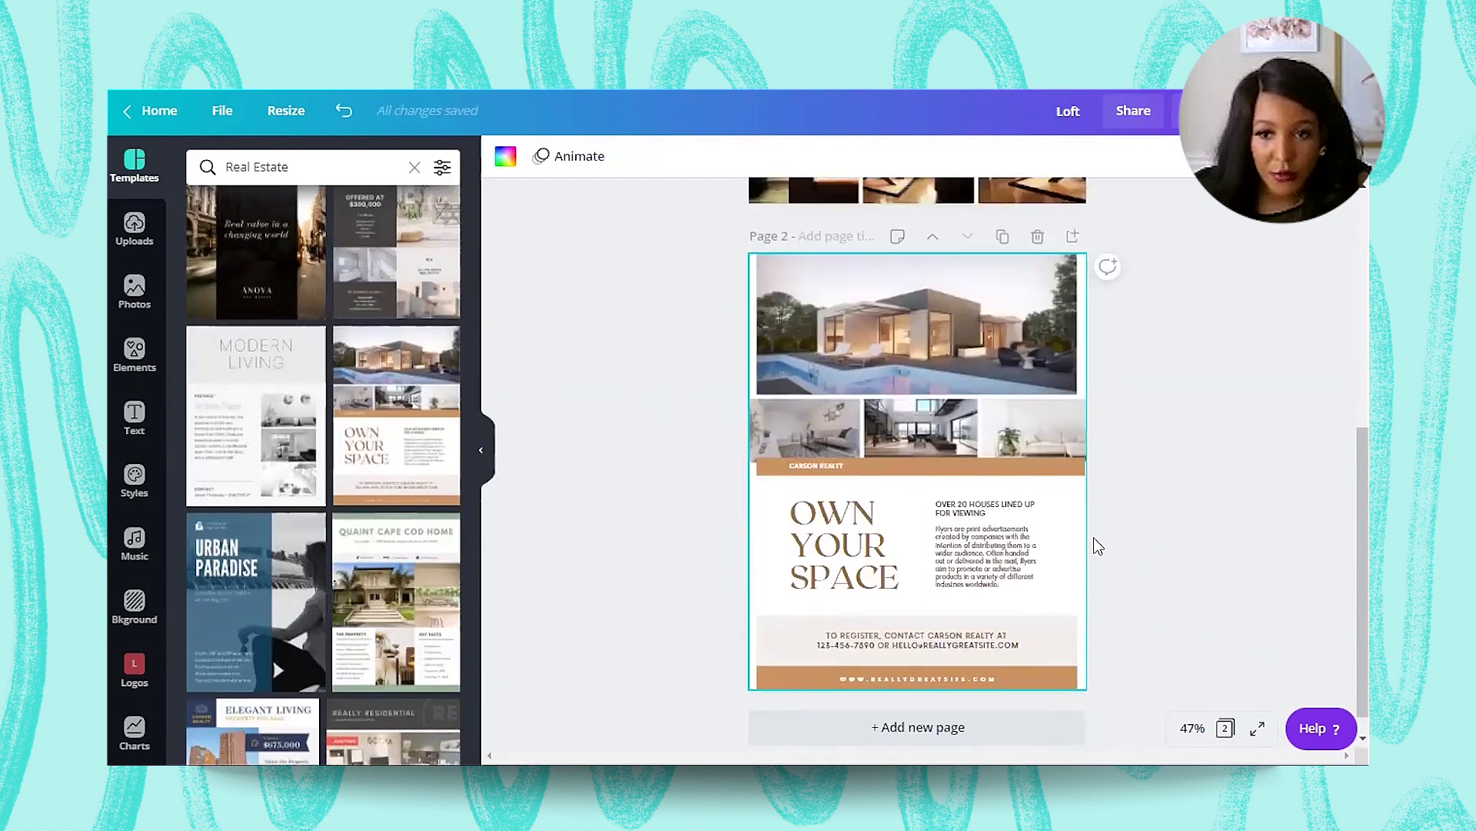
{"action": "scroll", "coordinate": [1098, 546], "scroll_direction": "down", "scroll_amount": 3}
{"action": "scroll", "coordinate": [1099, 546], "scroll_direction": "up", "scroll_amount": 3}
{"action": "scroll", "coordinate": [230, 496], "scroll_direction": "up", "scroll_amount": 3}
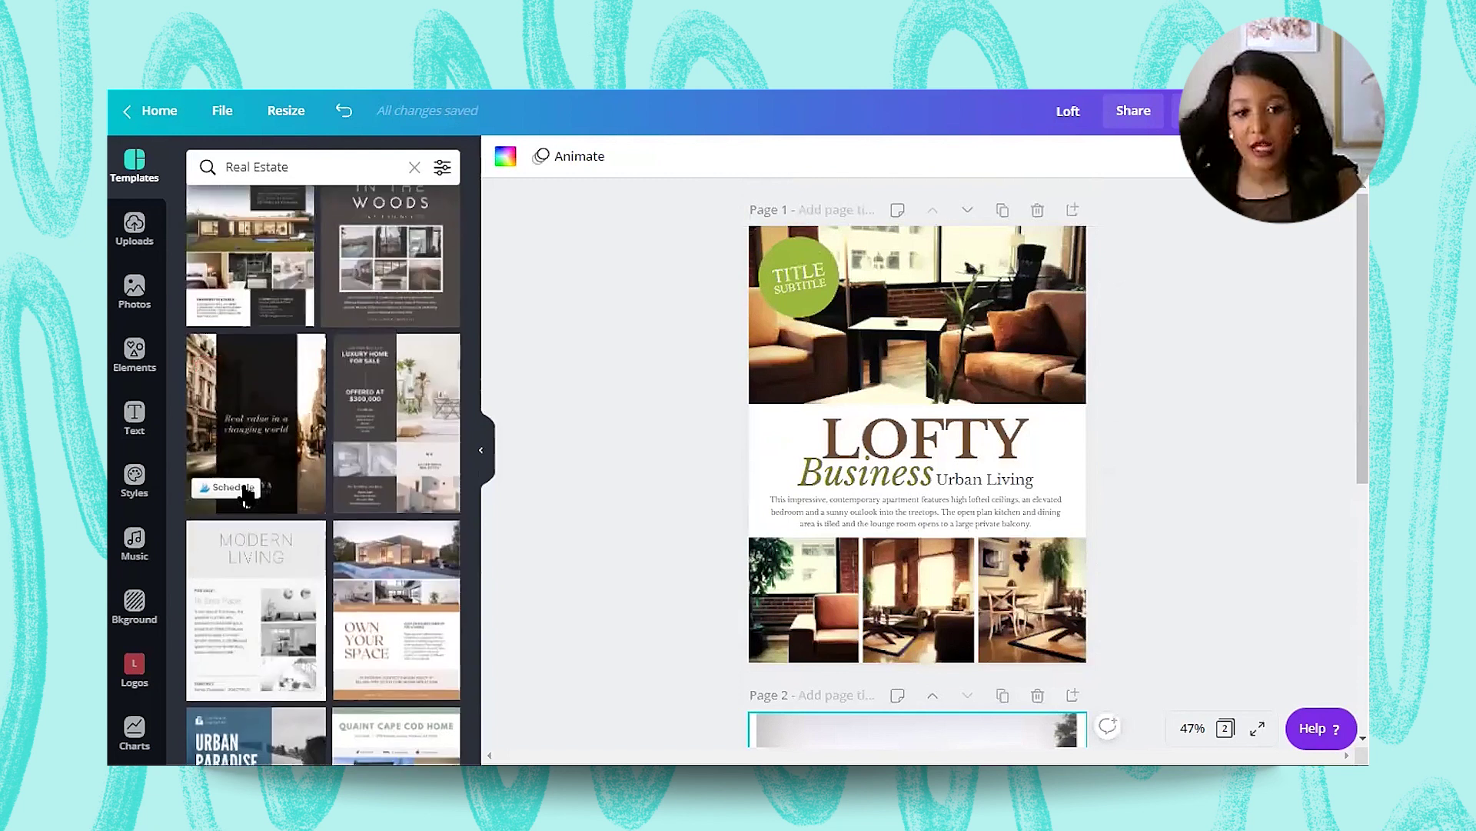
{"action": "left_click", "coordinate": [968, 445]}
{"action": "scroll", "coordinate": [1120, 522], "scroll_direction": "down", "scroll_amount": 5}
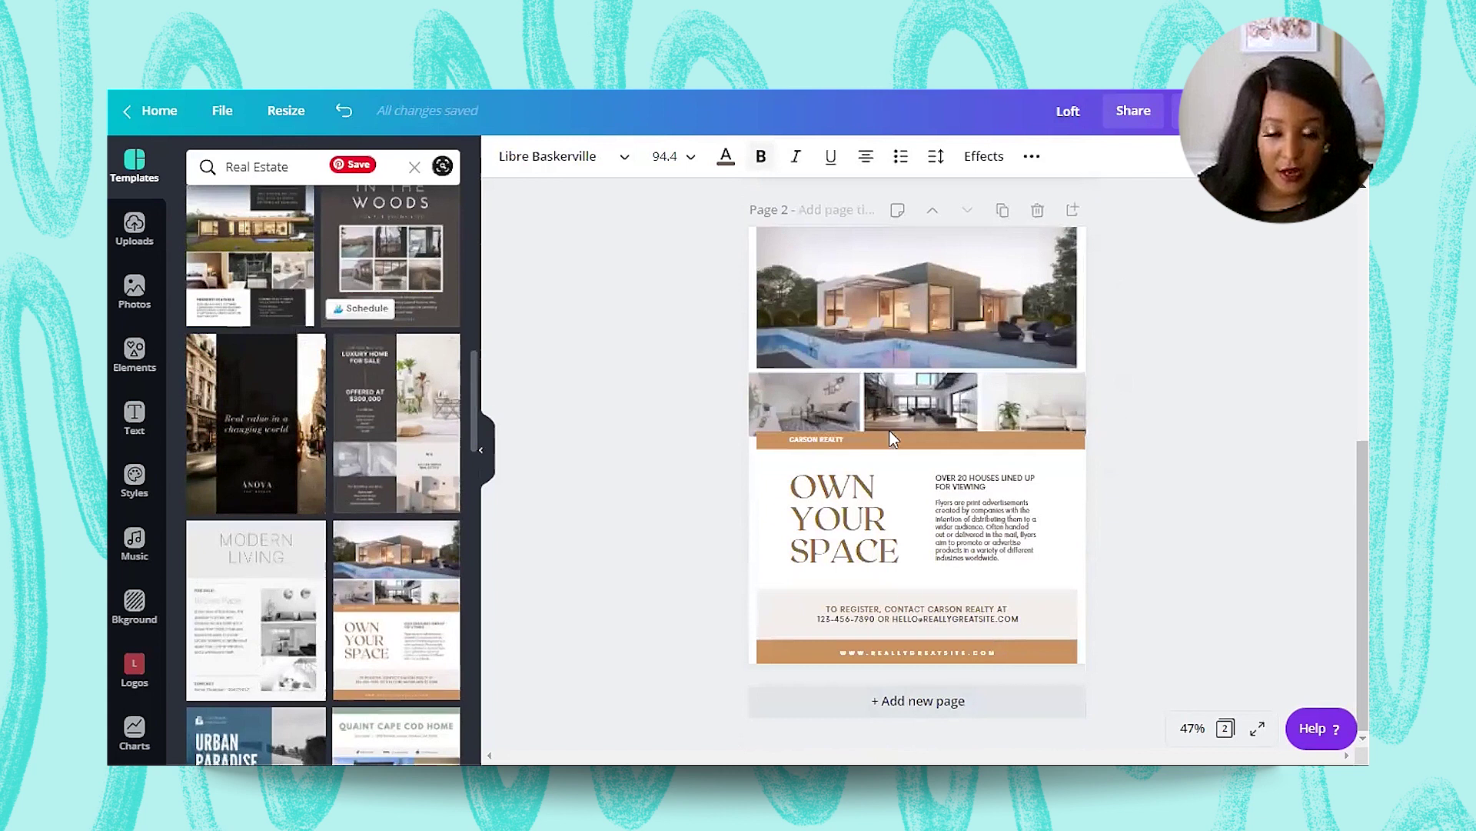
Step: Add a third page and fill it with the customized "Just Sold" design from the existing designs
{"action": "left_click", "coordinate": [884, 705]}
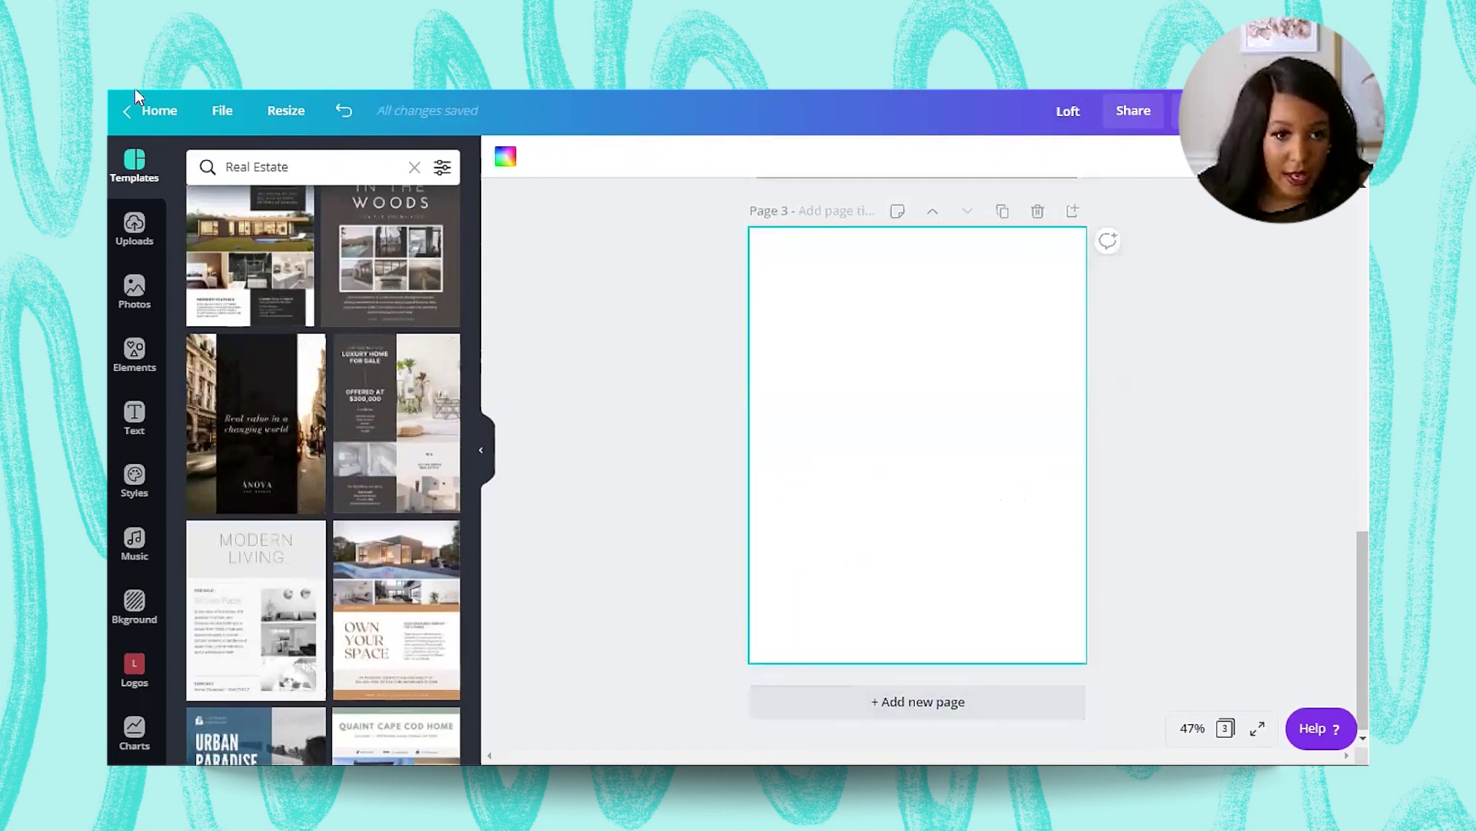
{"action": "scroll", "coordinate": [127, 511], "scroll_direction": "down", "scroll_amount": 3}
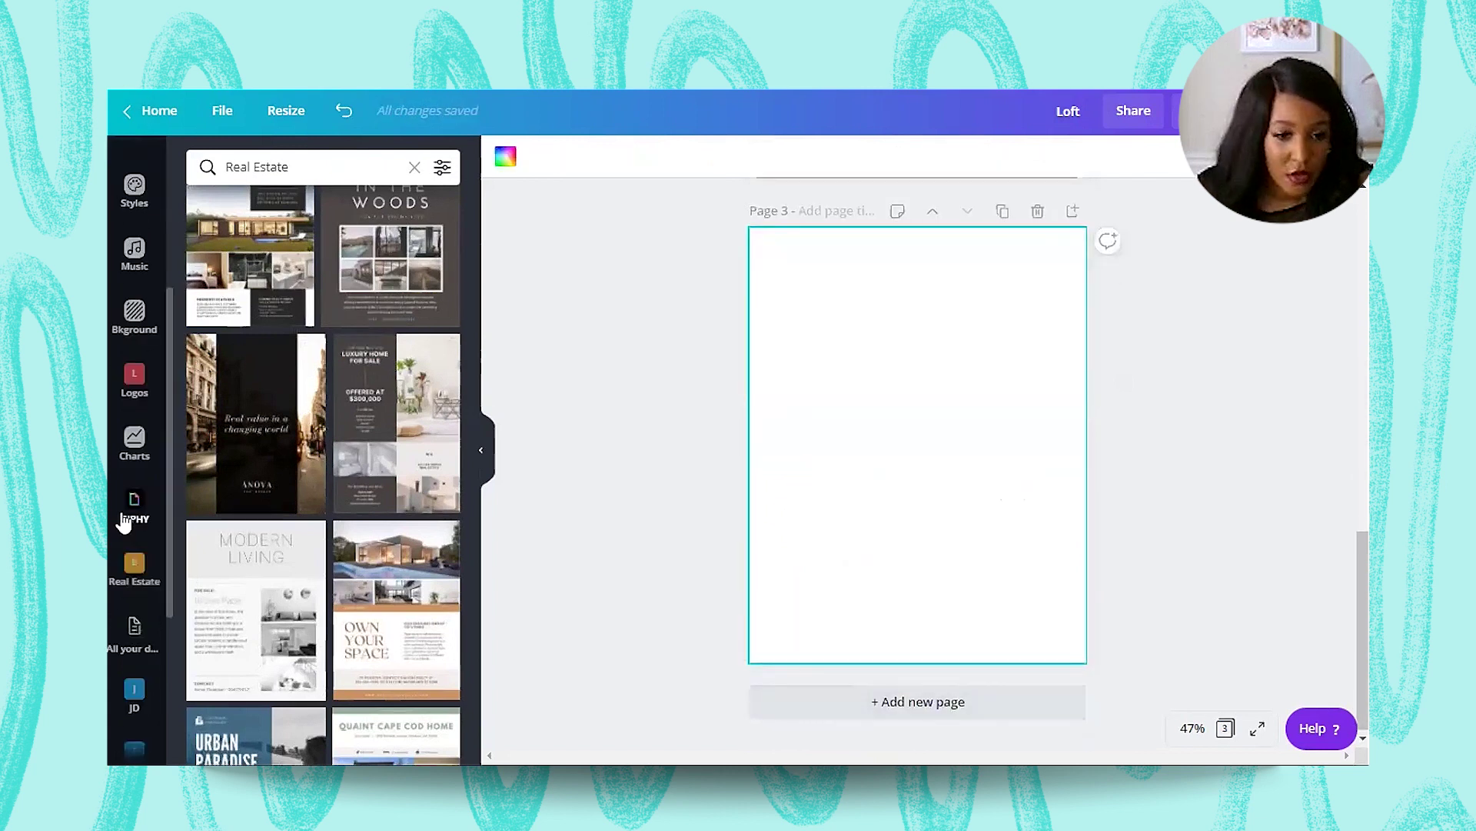
{"action": "left_click", "coordinate": [136, 641]}
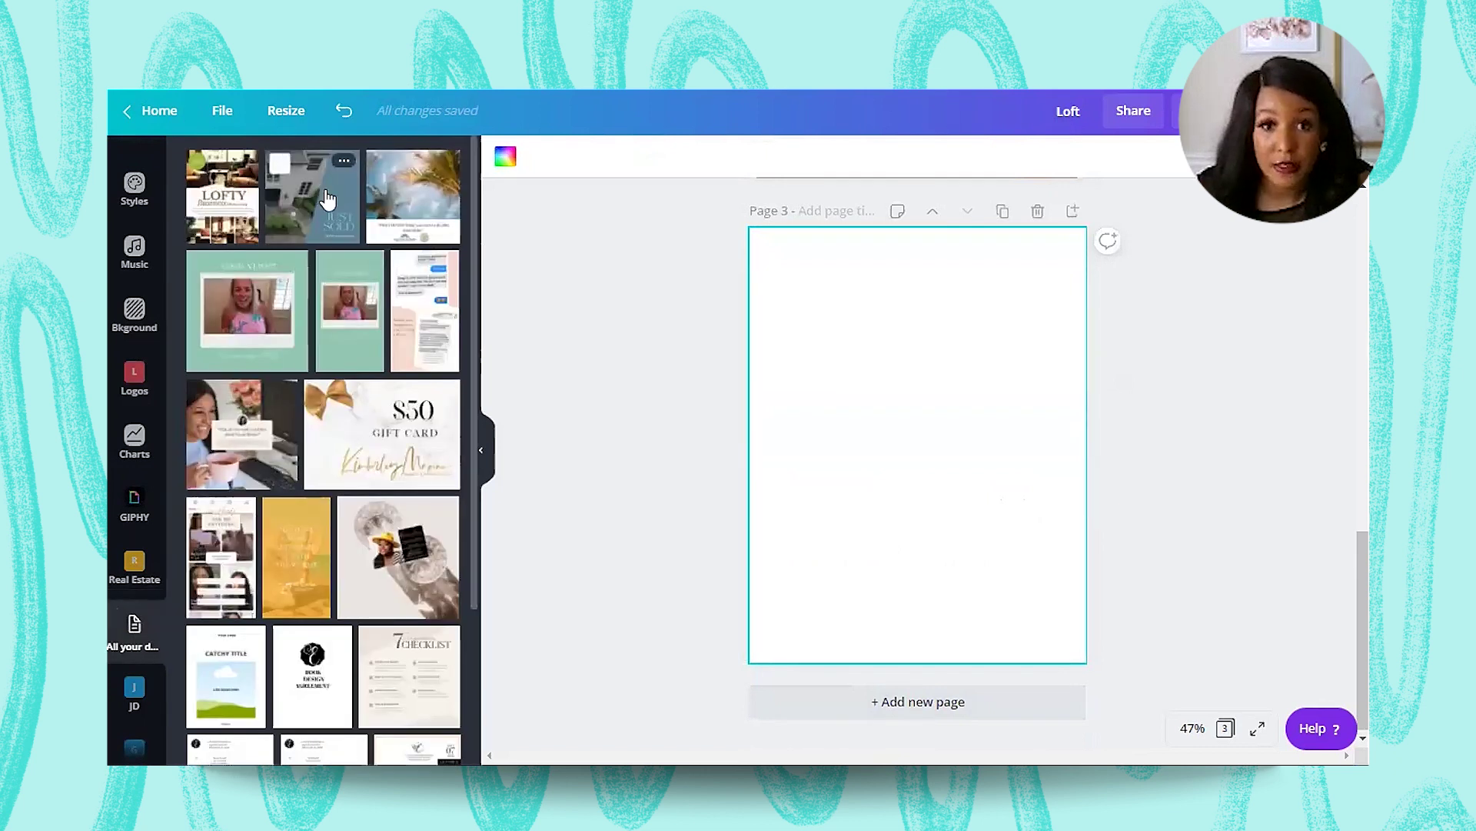
{"action": "left_click", "coordinate": [320, 192]}
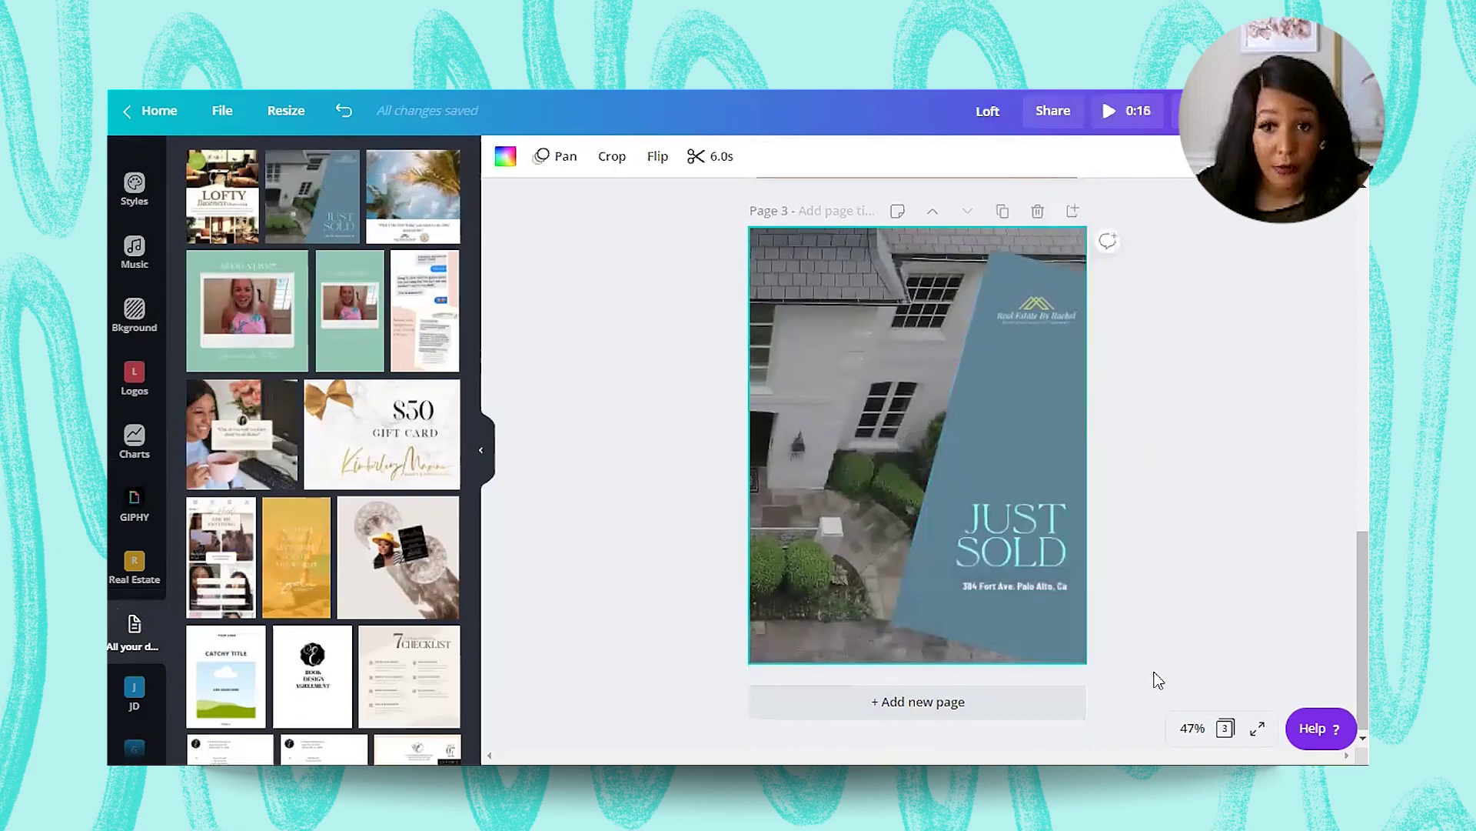
{"action": "scroll", "coordinate": [1196, 662], "scroll_direction": "up", "scroll_amount": 2}
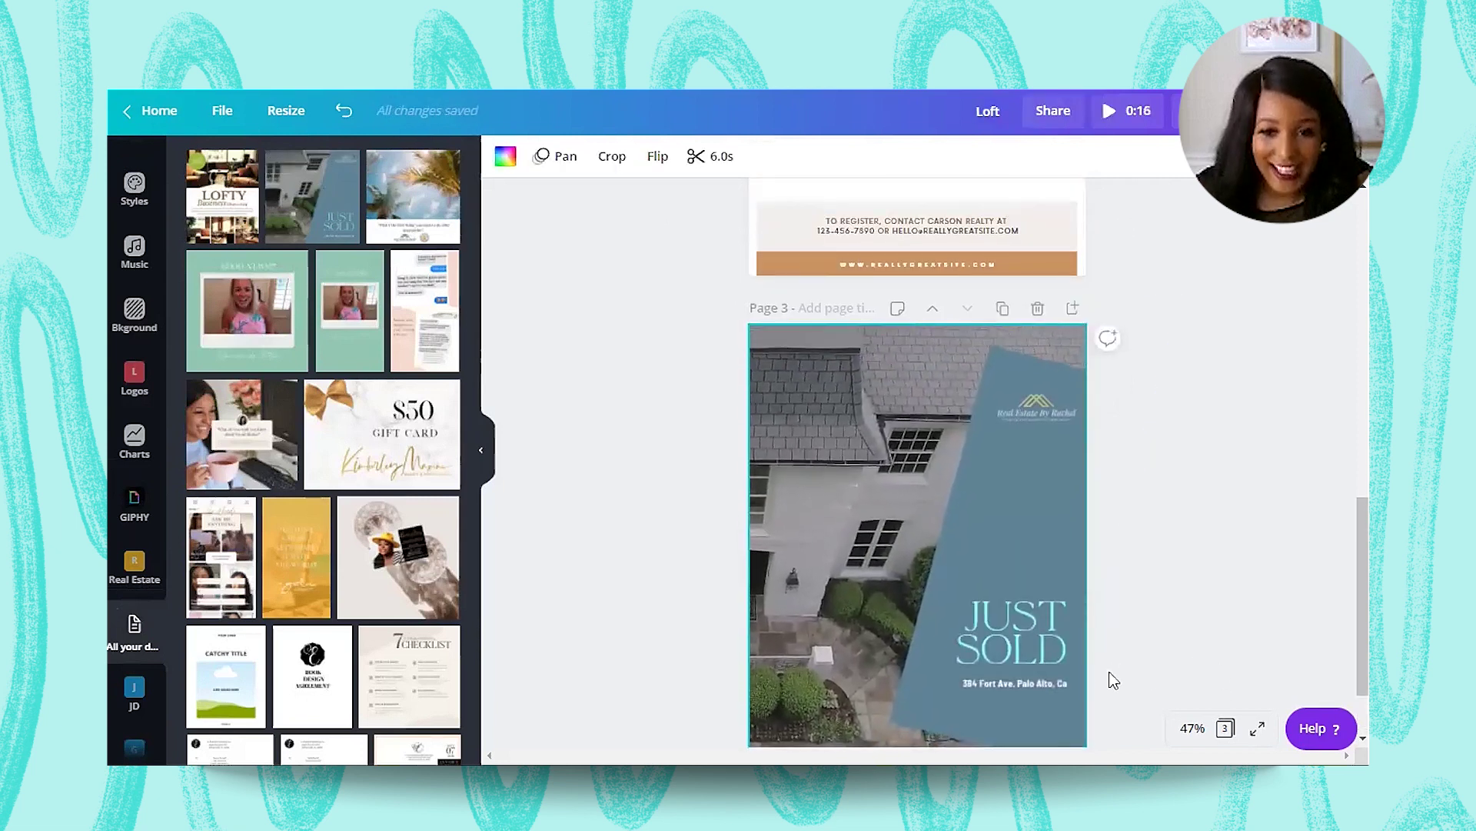
{"action": "scroll", "coordinate": [1044, 592], "scroll_direction": "up", "scroll_amount": 5}
{"action": "scroll", "coordinate": [1045, 596], "scroll_direction": "up", "scroll_amount": 1}
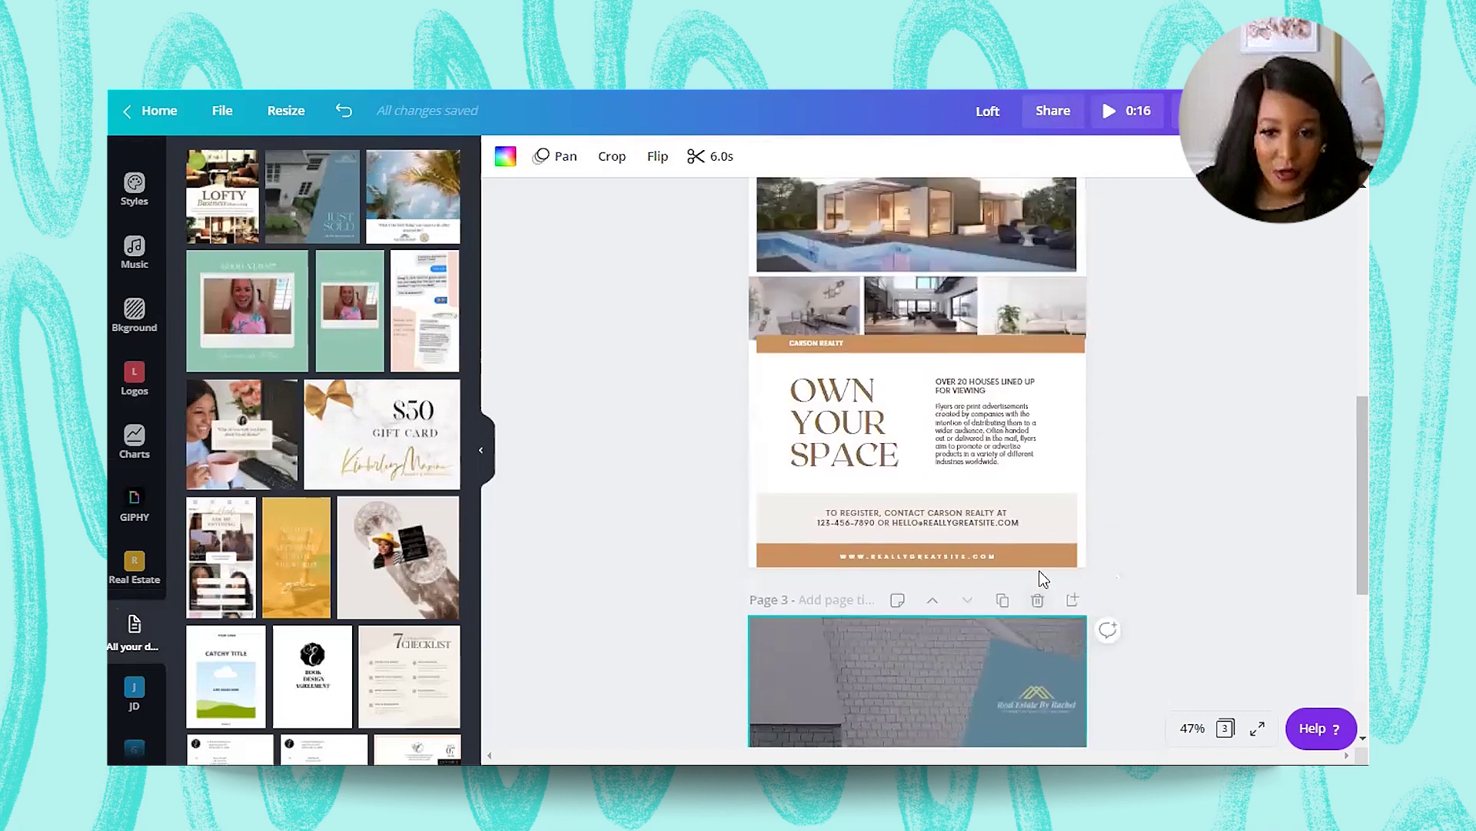
Step: Recolor the website bar and the "Carson Realty" bar on page 2 with the slate blue document color
{"action": "left_click", "coordinate": [1040, 555]}
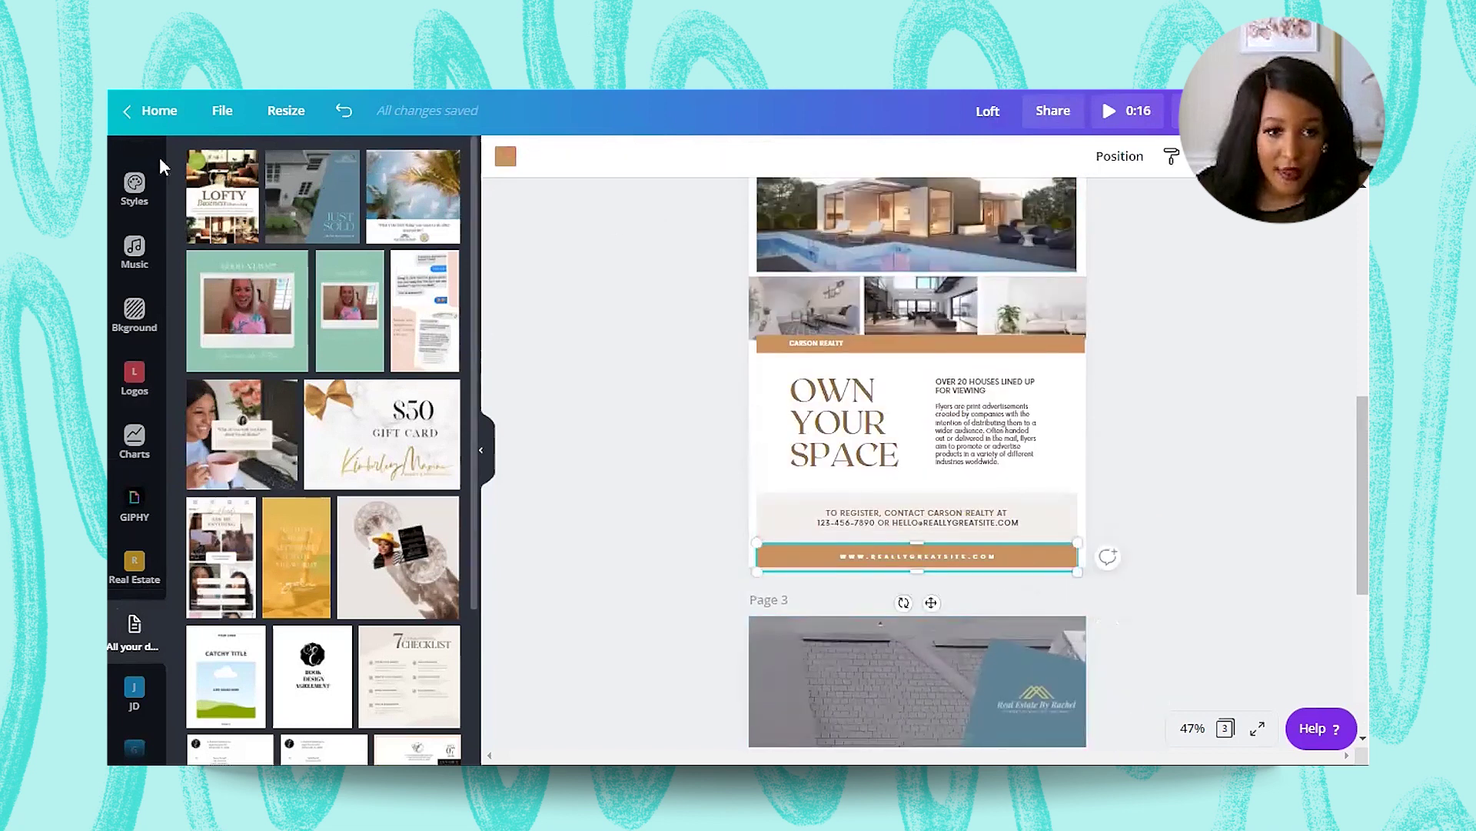
{"action": "scroll", "coordinate": [871, 615], "scroll_direction": "down", "scroll_amount": 7}
{"action": "scroll", "coordinate": [1058, 597], "scroll_direction": "up", "scroll_amount": 7}
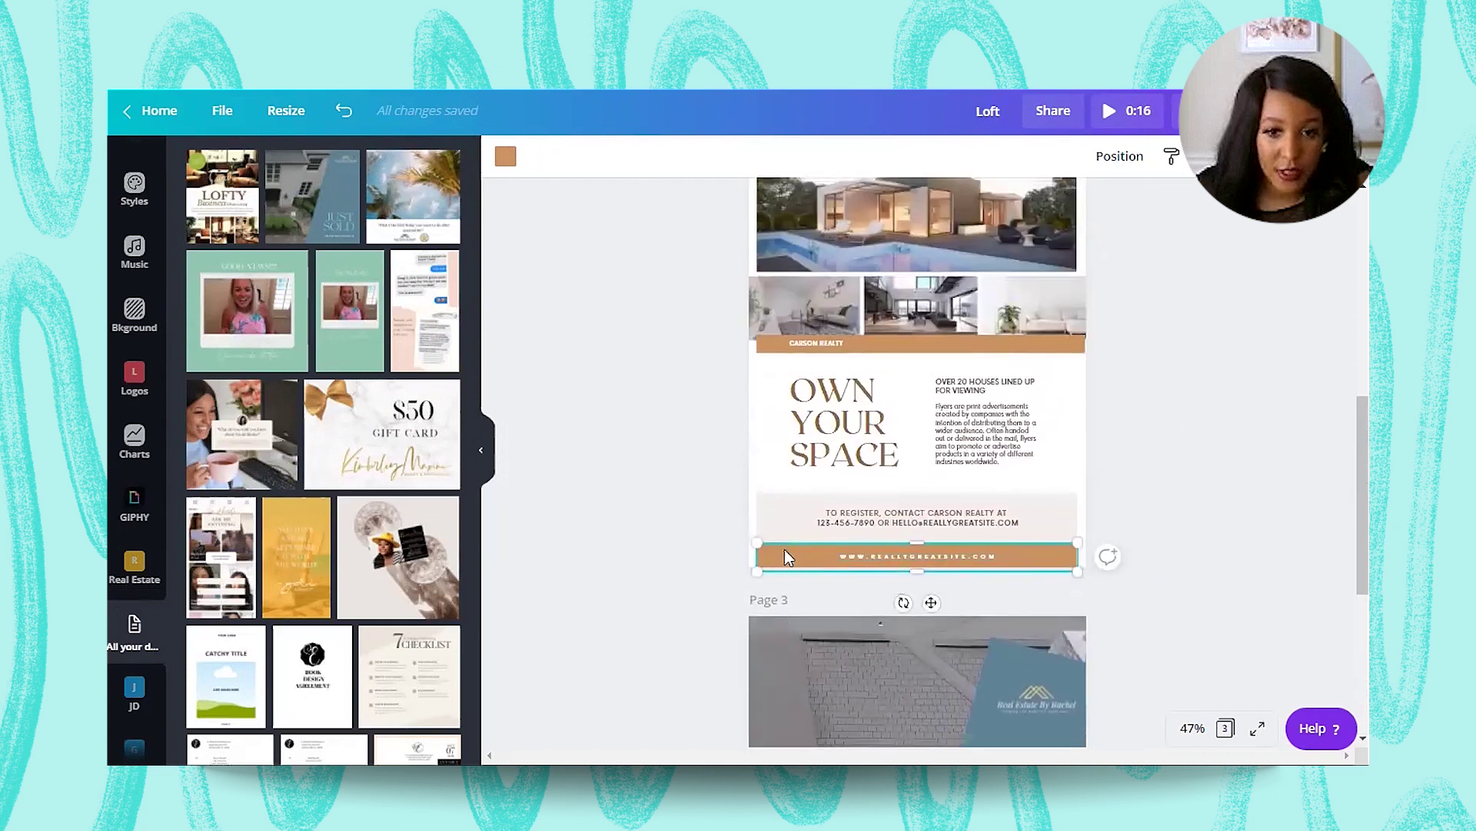
{"action": "left_click", "coordinate": [505, 161]}
{"action": "left_click", "coordinate": [298, 332]}
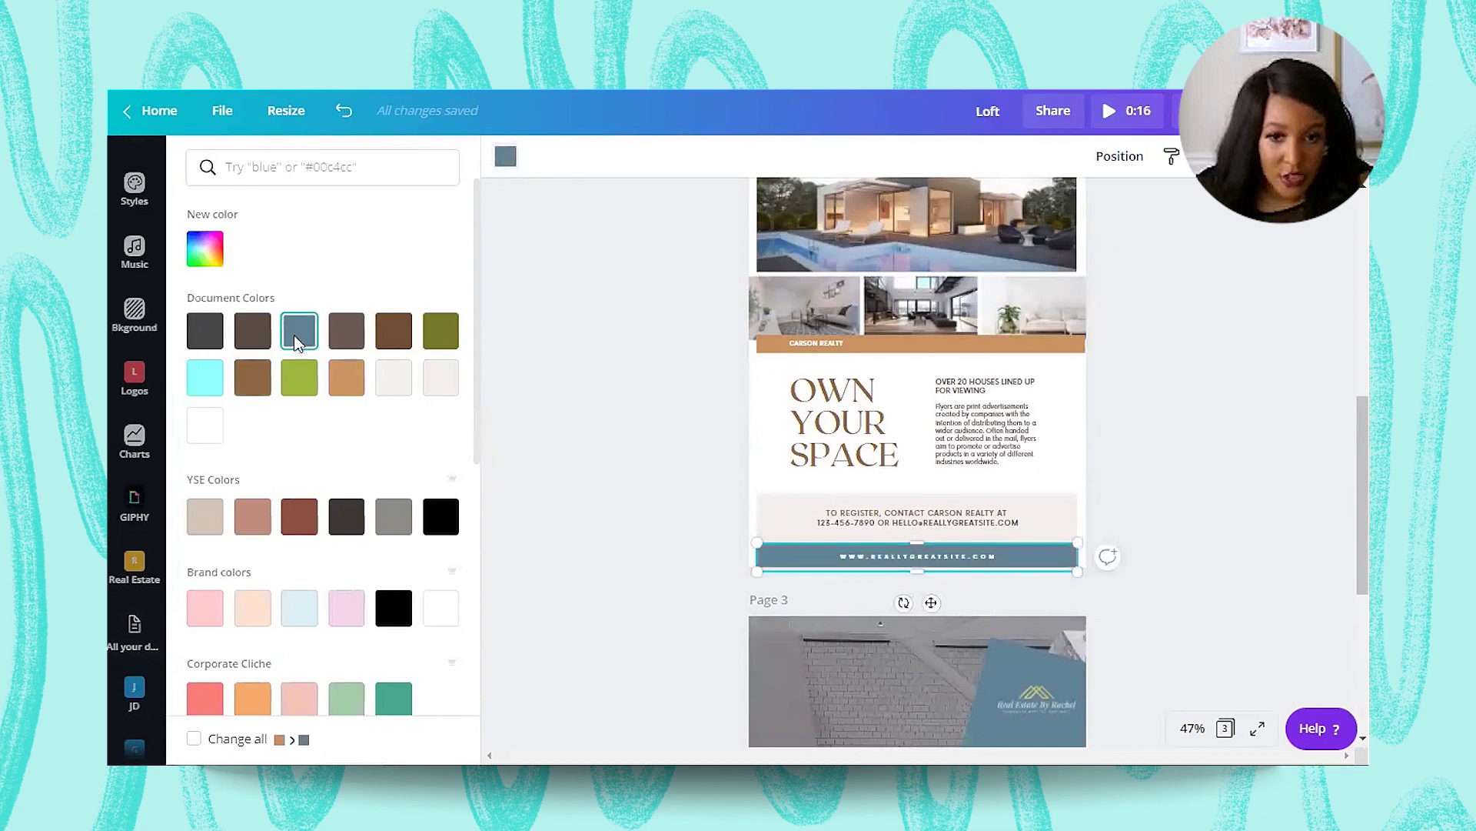
{"action": "left_click", "coordinate": [1027, 350]}
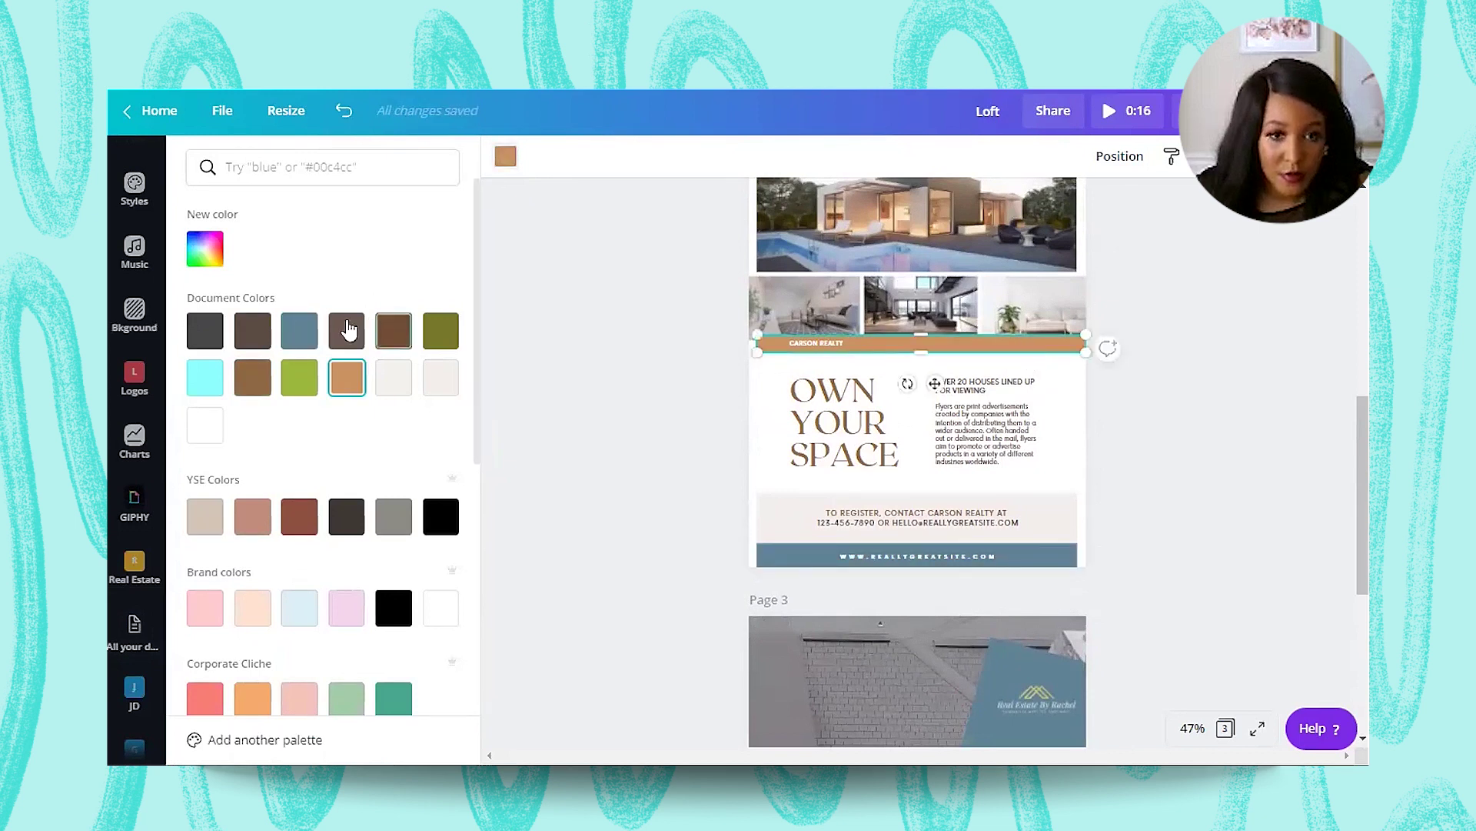
{"action": "left_click", "coordinate": [303, 332]}
Step: Match the "OWN YOUR SPACE" heading on page 2 to the "JUST SOLD" text by coloring it light aqua
{"action": "scroll", "coordinate": [1117, 481], "scroll_direction": "up", "scroll_amount": 2}
{"action": "scroll", "coordinate": [1117, 481], "scroll_direction": "down", "scroll_amount": 7}
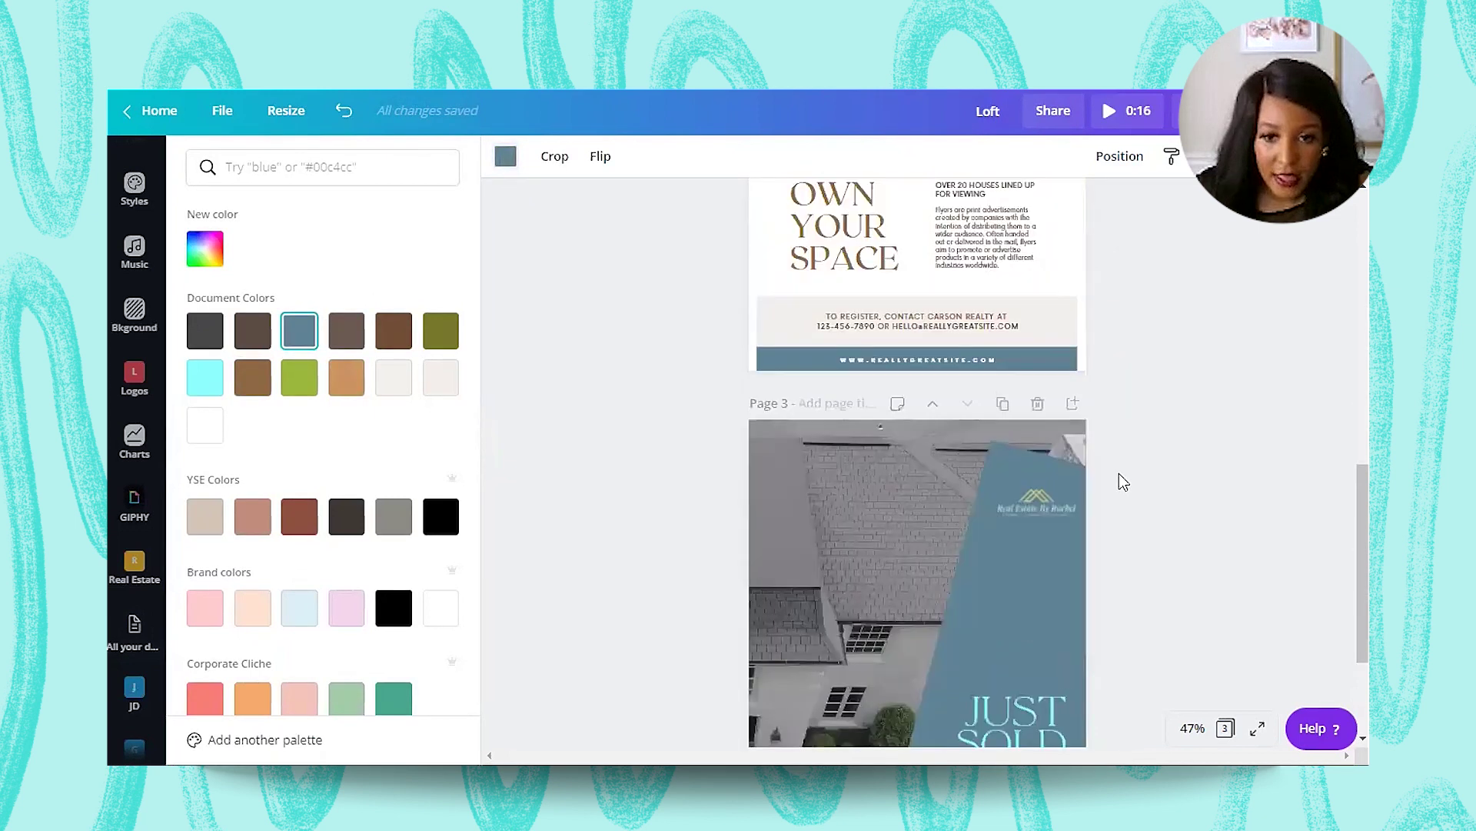
{"action": "left_click", "coordinate": [1027, 552]}
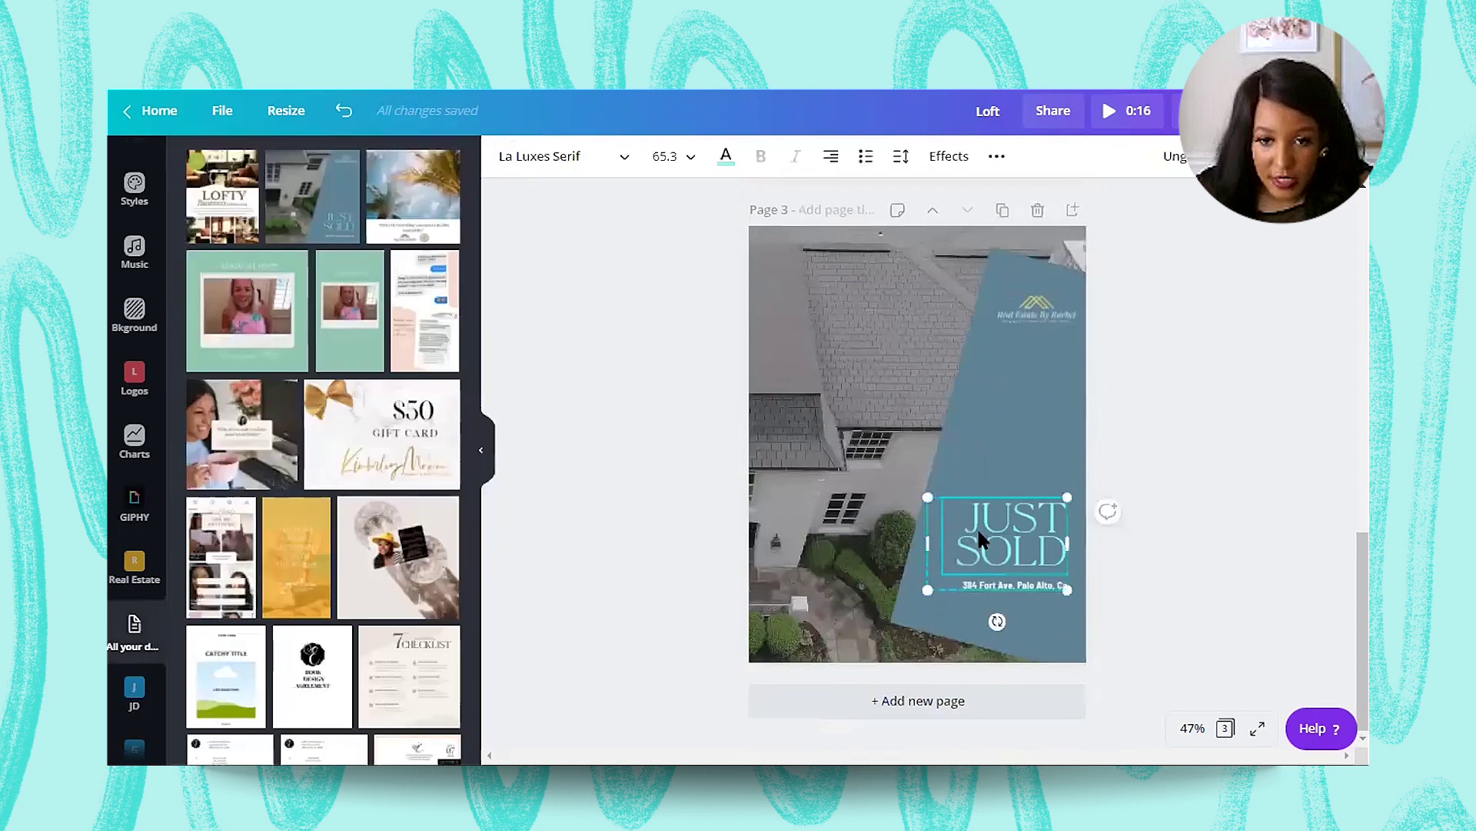
{"action": "scroll", "coordinate": [994, 551], "scroll_direction": "up", "scroll_amount": 9}
{"action": "scroll", "coordinate": [994, 551], "scroll_direction": "down", "scroll_amount": 3}
{"action": "left_click", "coordinate": [834, 534]}
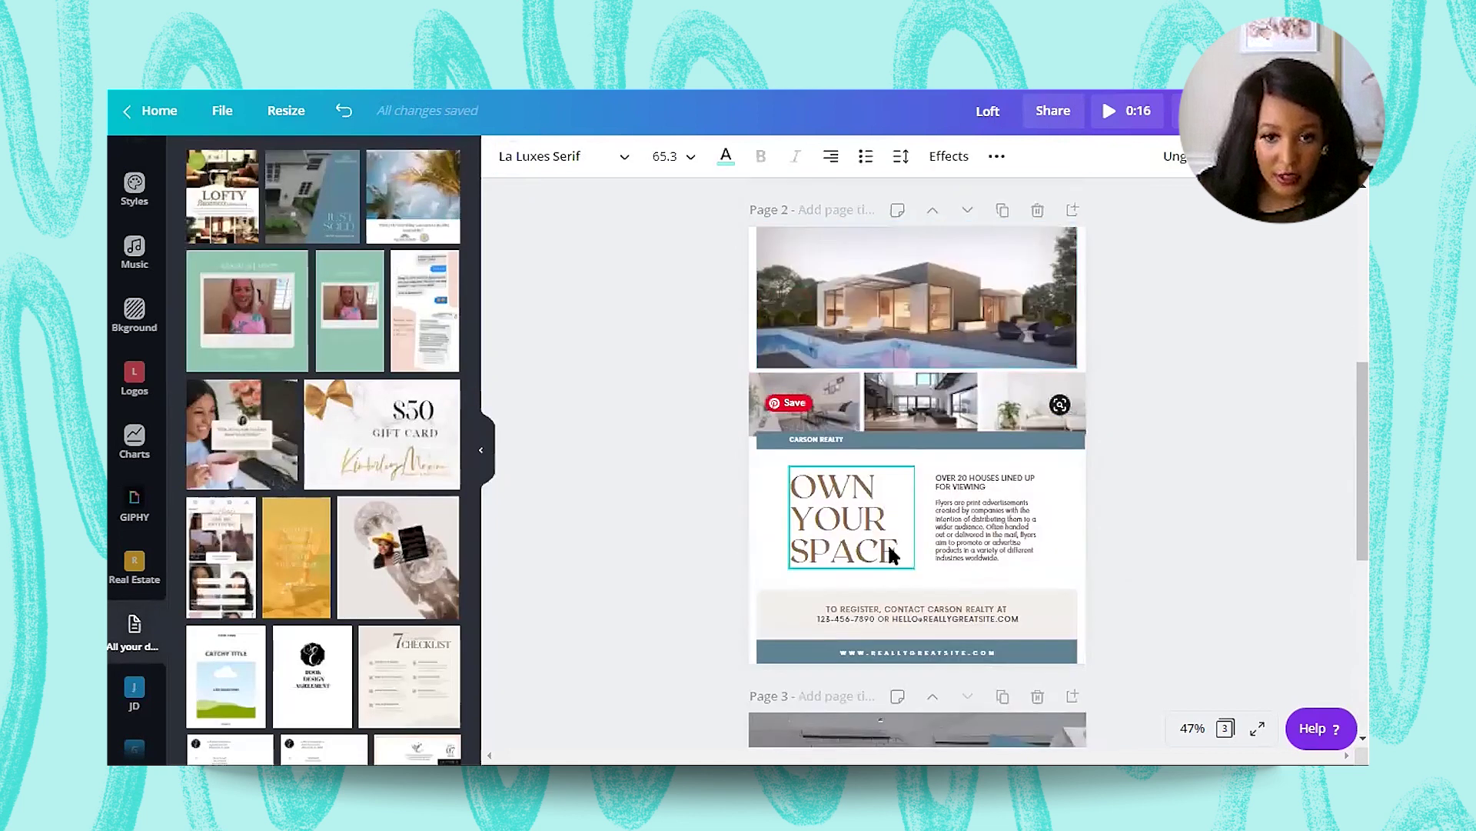
{"action": "left_click", "coordinate": [724, 159]}
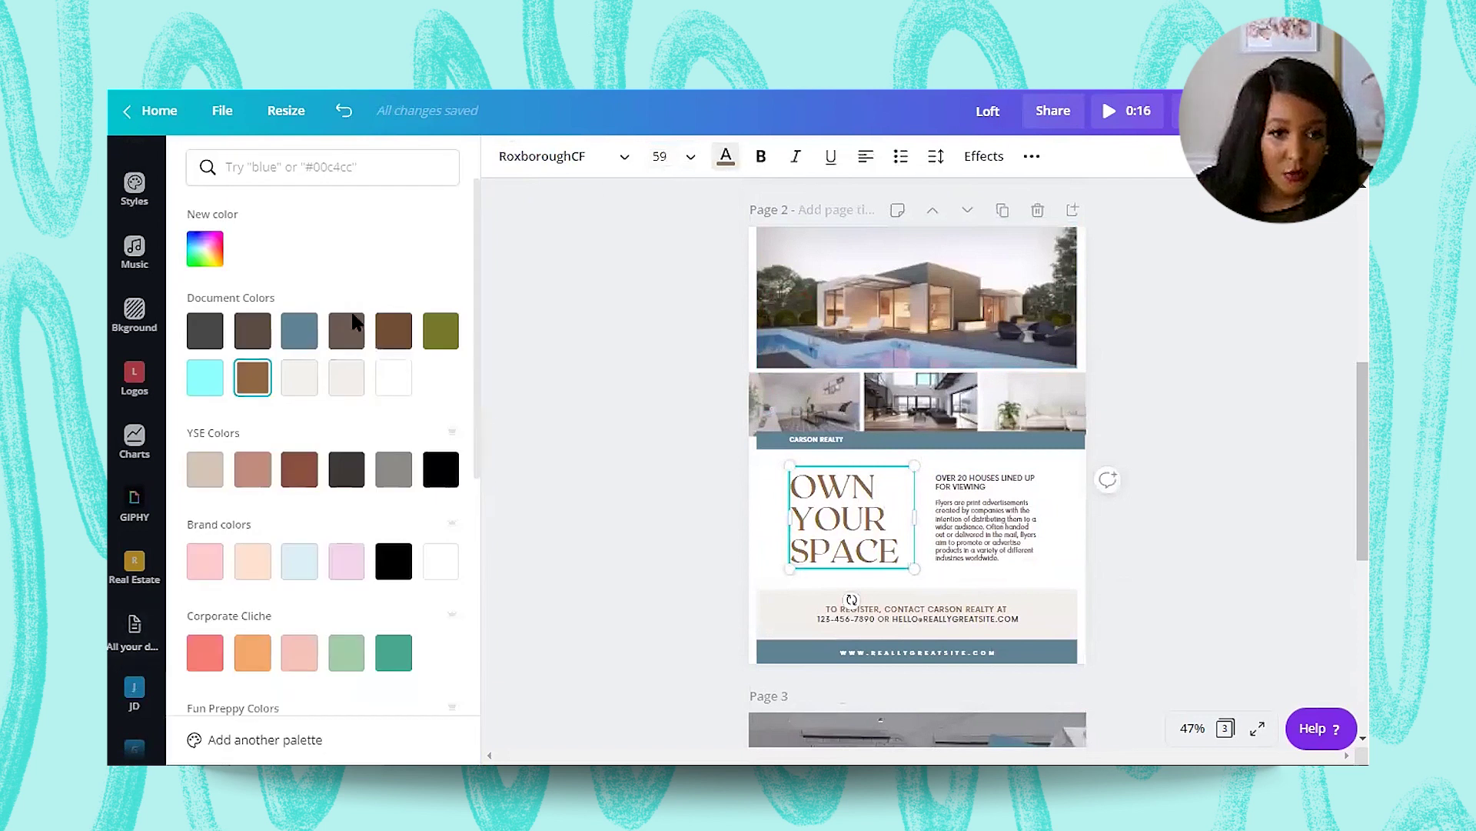
{"action": "left_click", "coordinate": [205, 377]}
Step: Color "Business" light aqua and "LOFTY" slate blue on page 1
{"action": "scroll", "coordinate": [918, 462], "scroll_direction": "up", "scroll_amount": 5}
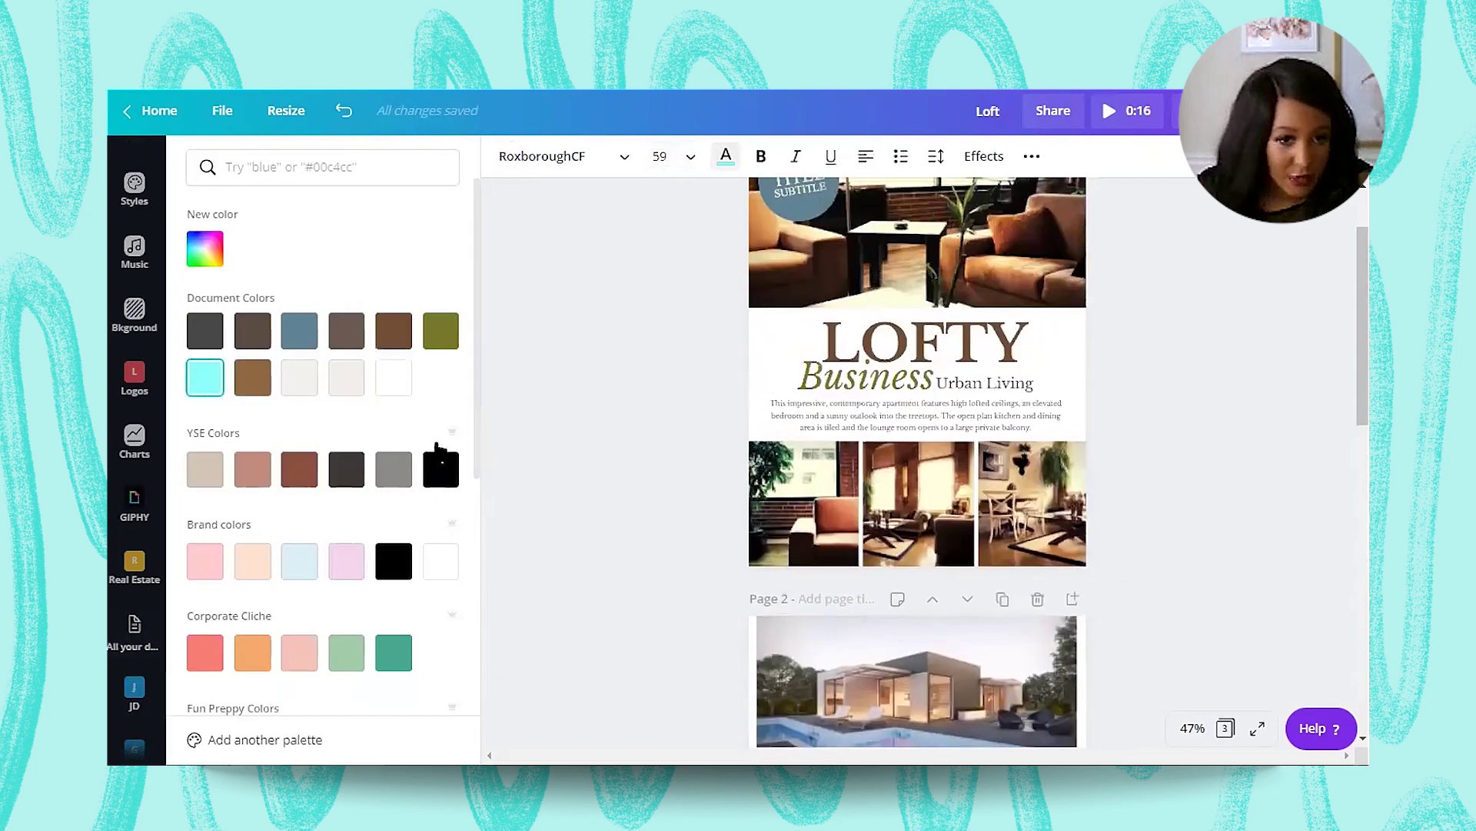
{"action": "left_click", "coordinate": [925, 374]}
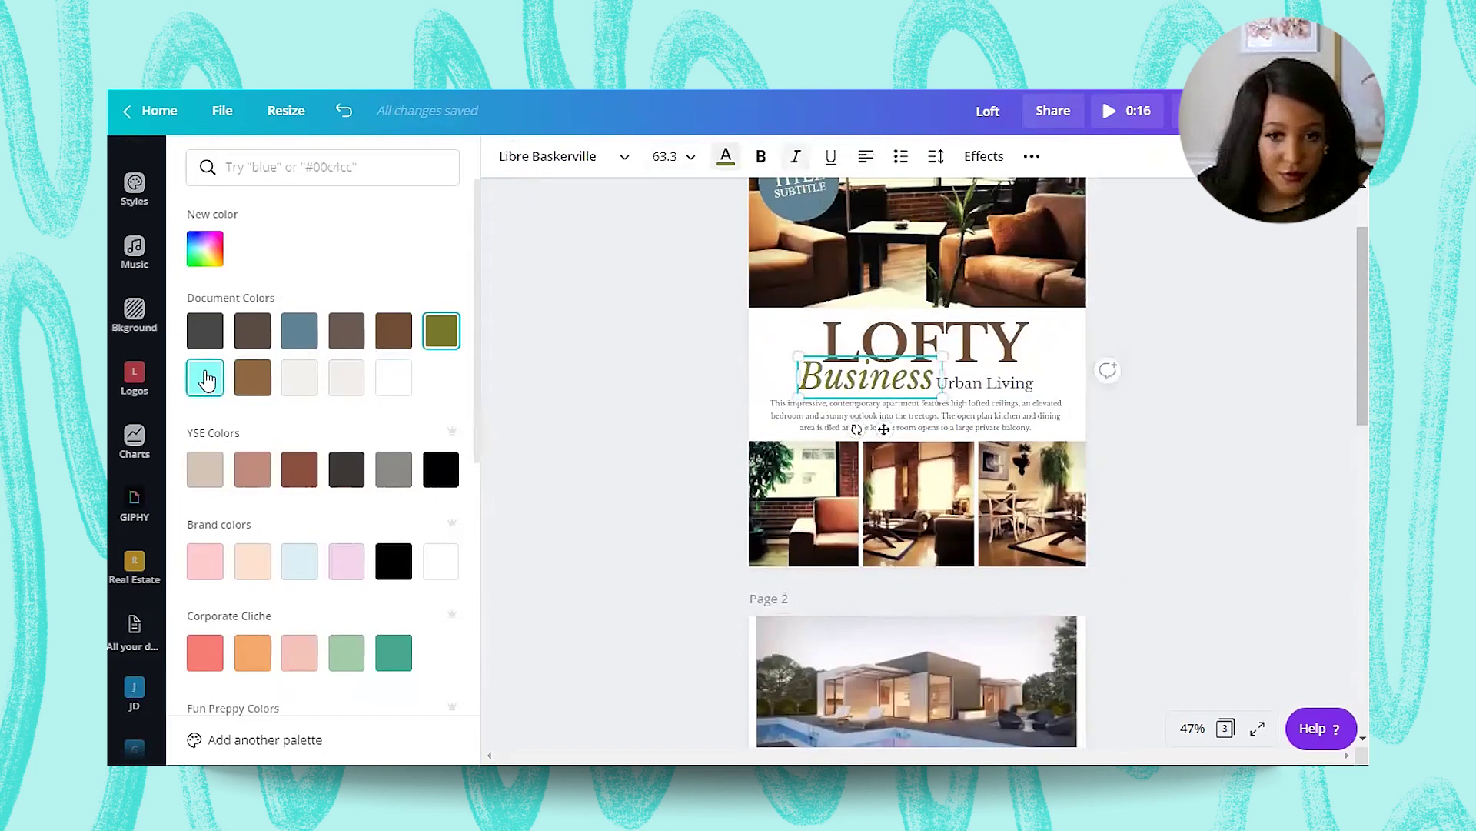
{"action": "left_click", "coordinate": [963, 358]}
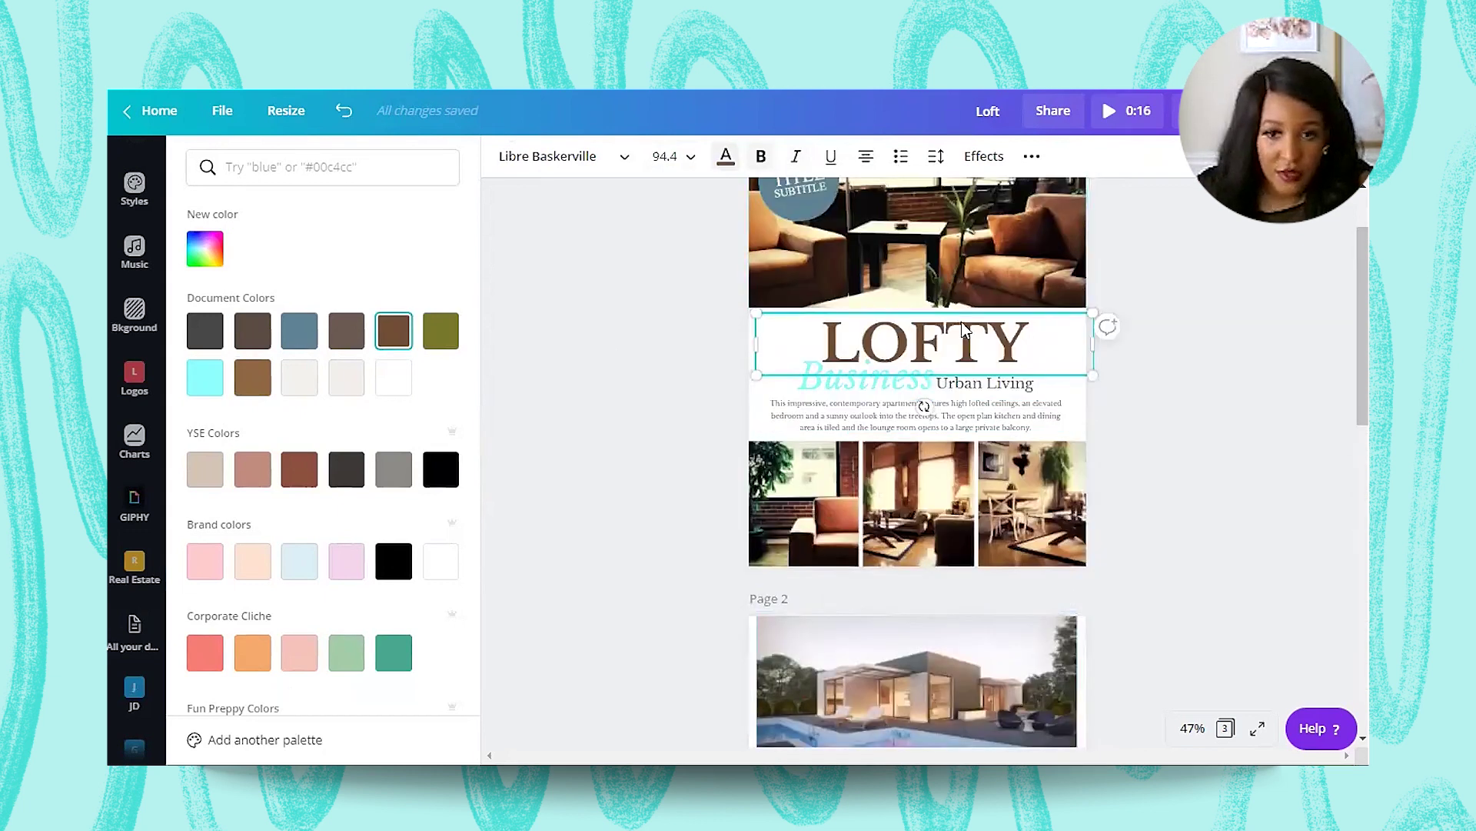
{"action": "left_click", "coordinate": [300, 332]}
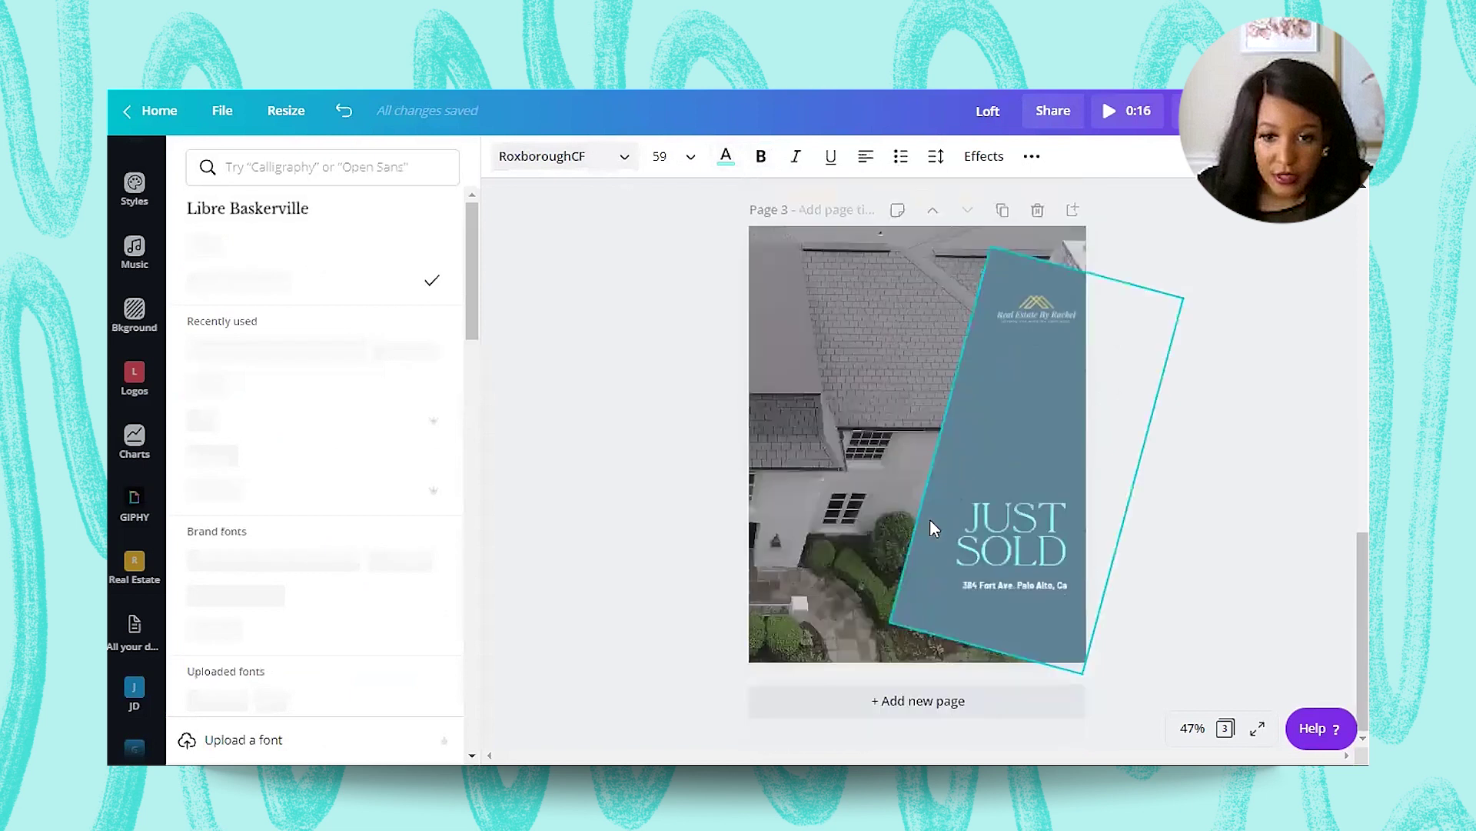
Step: Apply the "JUST SOLD" font, La Luxes Serif, to the "LOFTY" and "OWN YOUR SPACE" headings
{"action": "left_click", "coordinate": [1012, 512]}
{"action": "scroll", "coordinate": [768, 214], "scroll_direction": "up", "scroll_amount": 5}
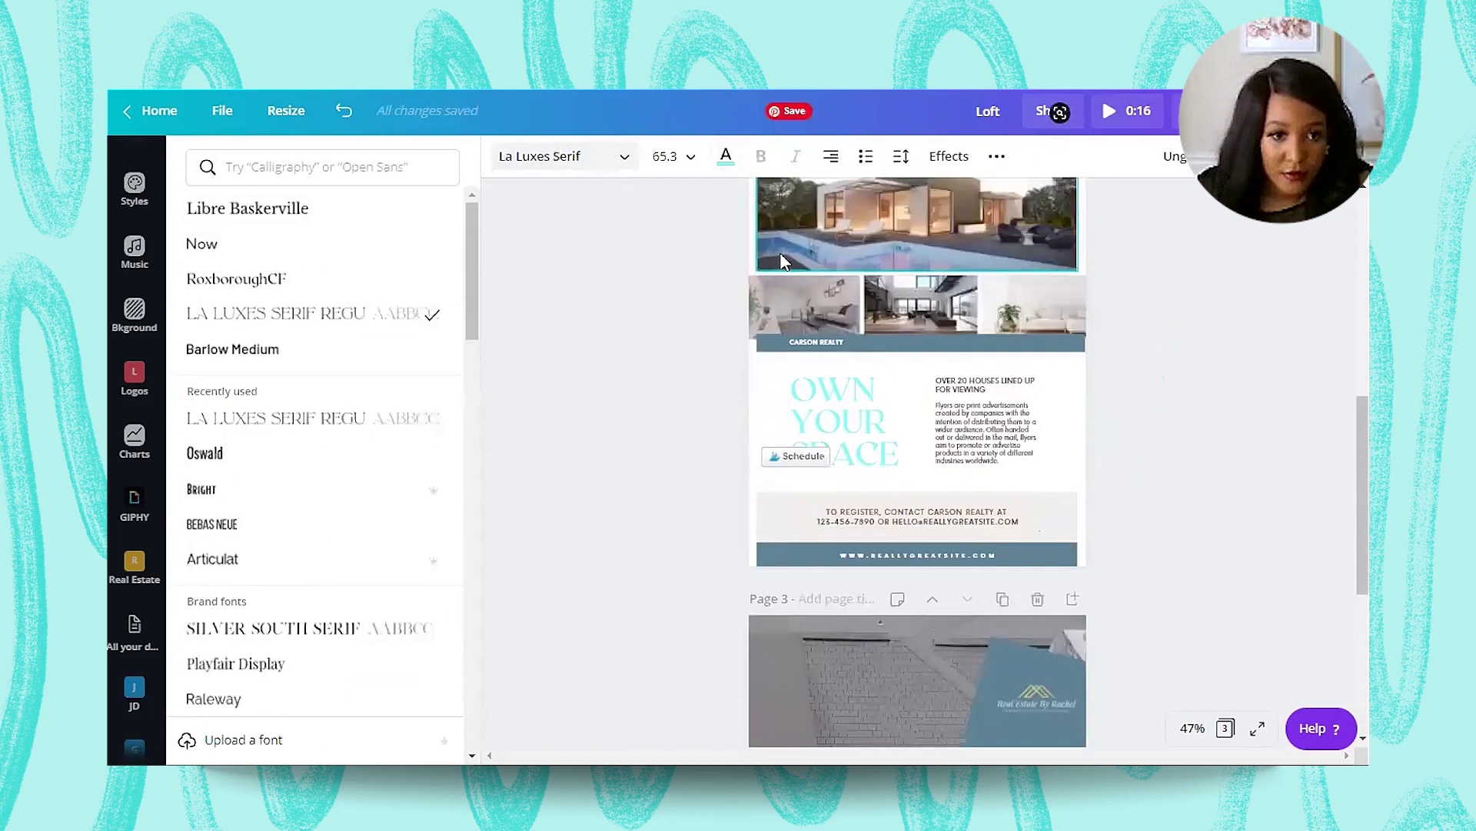
{"action": "scroll", "coordinate": [861, 523], "scroll_direction": "up", "scroll_amount": 3}
{"action": "scroll", "coordinate": [862, 523], "scroll_direction": "up", "scroll_amount": 3}
{"action": "left_click", "coordinate": [872, 357]}
{"action": "left_click", "coordinate": [300, 313]}
{"action": "scroll", "coordinate": [823, 419], "scroll_direction": "down", "scroll_amount": 3}
{"action": "left_click", "coordinate": [846, 612]}
{"action": "left_click", "coordinate": [300, 313]}
Step: Apply the Just Sold address font, Barlow Medium, to the viewing text and the contact and website lines on page 2
{"action": "scroll", "coordinate": [1035, 532], "scroll_direction": "down", "scroll_amount": 4}
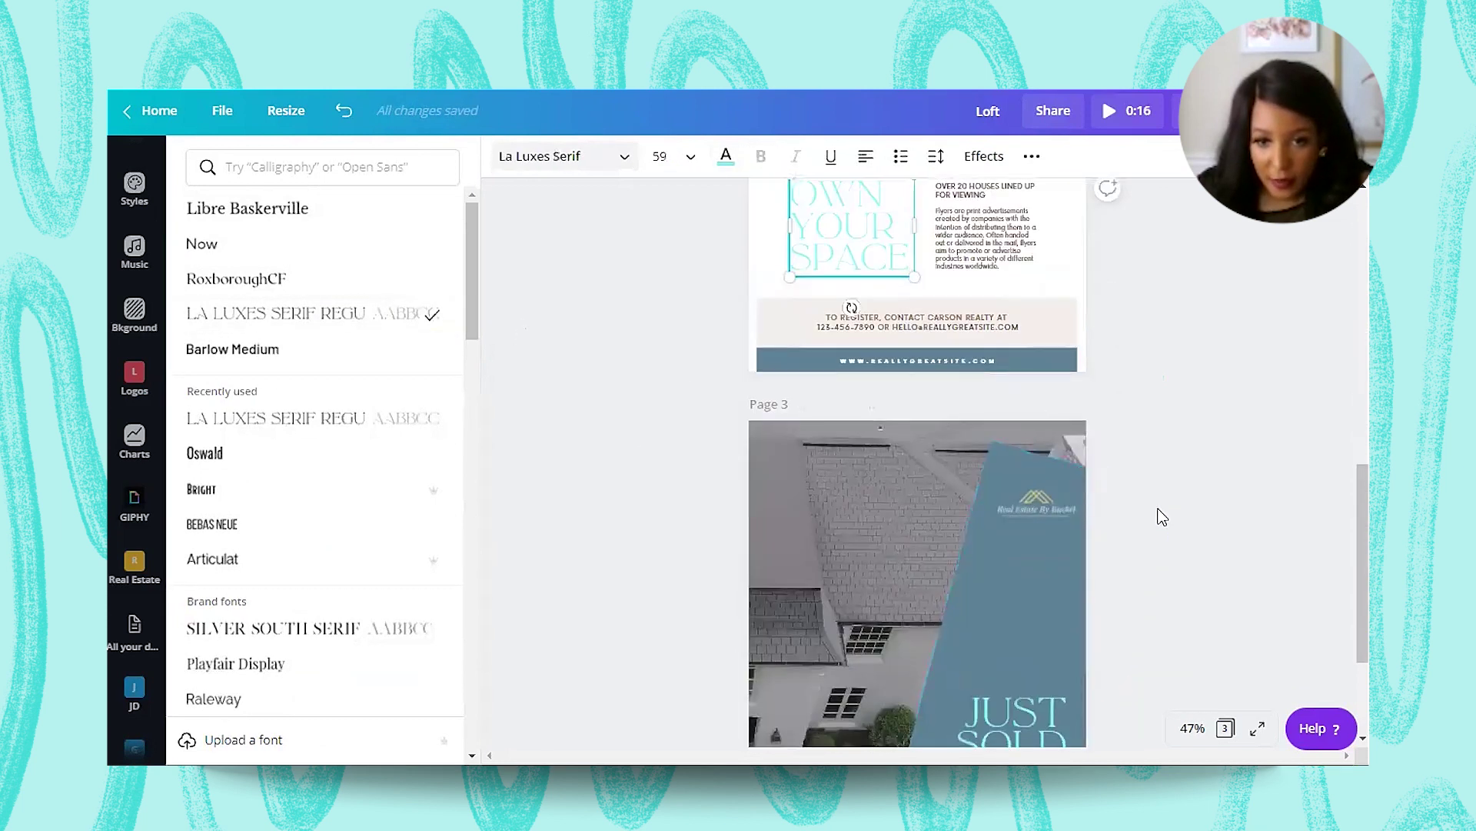
{"action": "left_click", "coordinate": [1157, 515]}
{"action": "scroll", "coordinate": [1156, 514], "scroll_direction": "down", "scroll_amount": 3}
{"action": "left_click", "coordinate": [1014, 592]}
{"action": "scroll", "coordinate": [1000, 523], "scroll_direction": "up", "scroll_amount": 12}
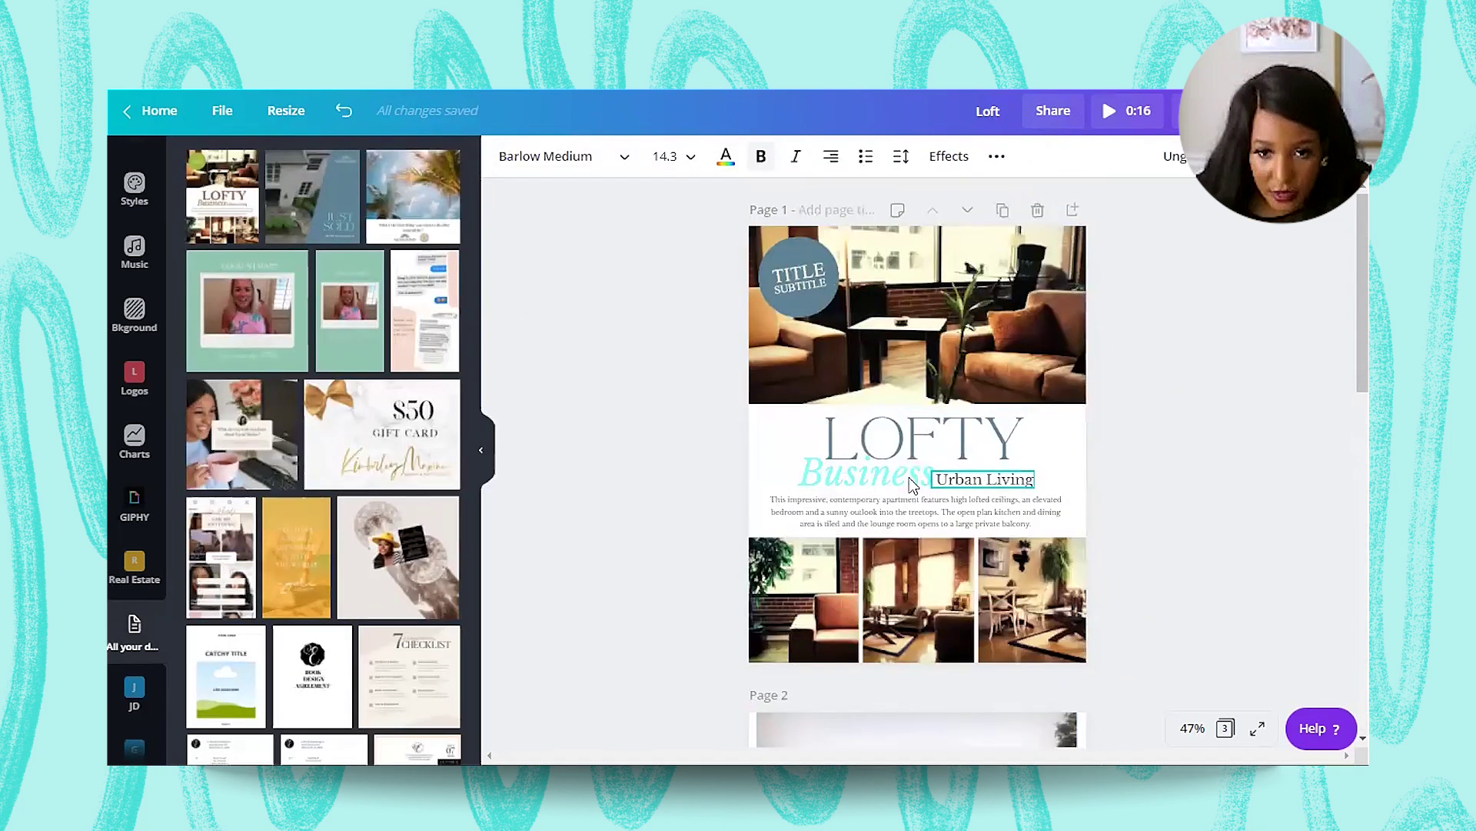
{"action": "scroll", "coordinate": [1000, 481], "scroll_direction": "down", "scroll_amount": 12}
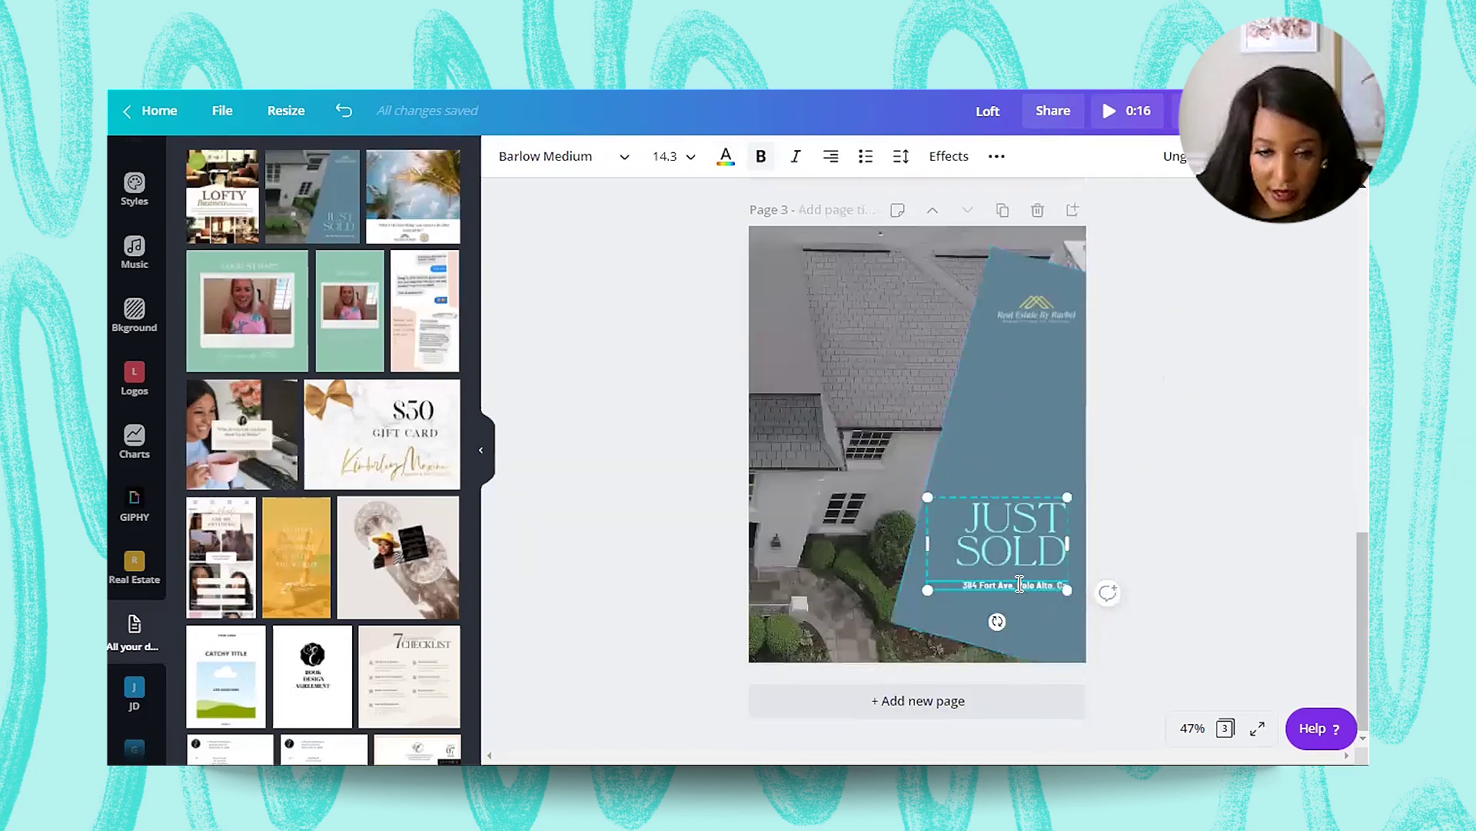
{"action": "key", "text": "ctrl+z"}
{"action": "left_click", "coordinate": [507, 157]}
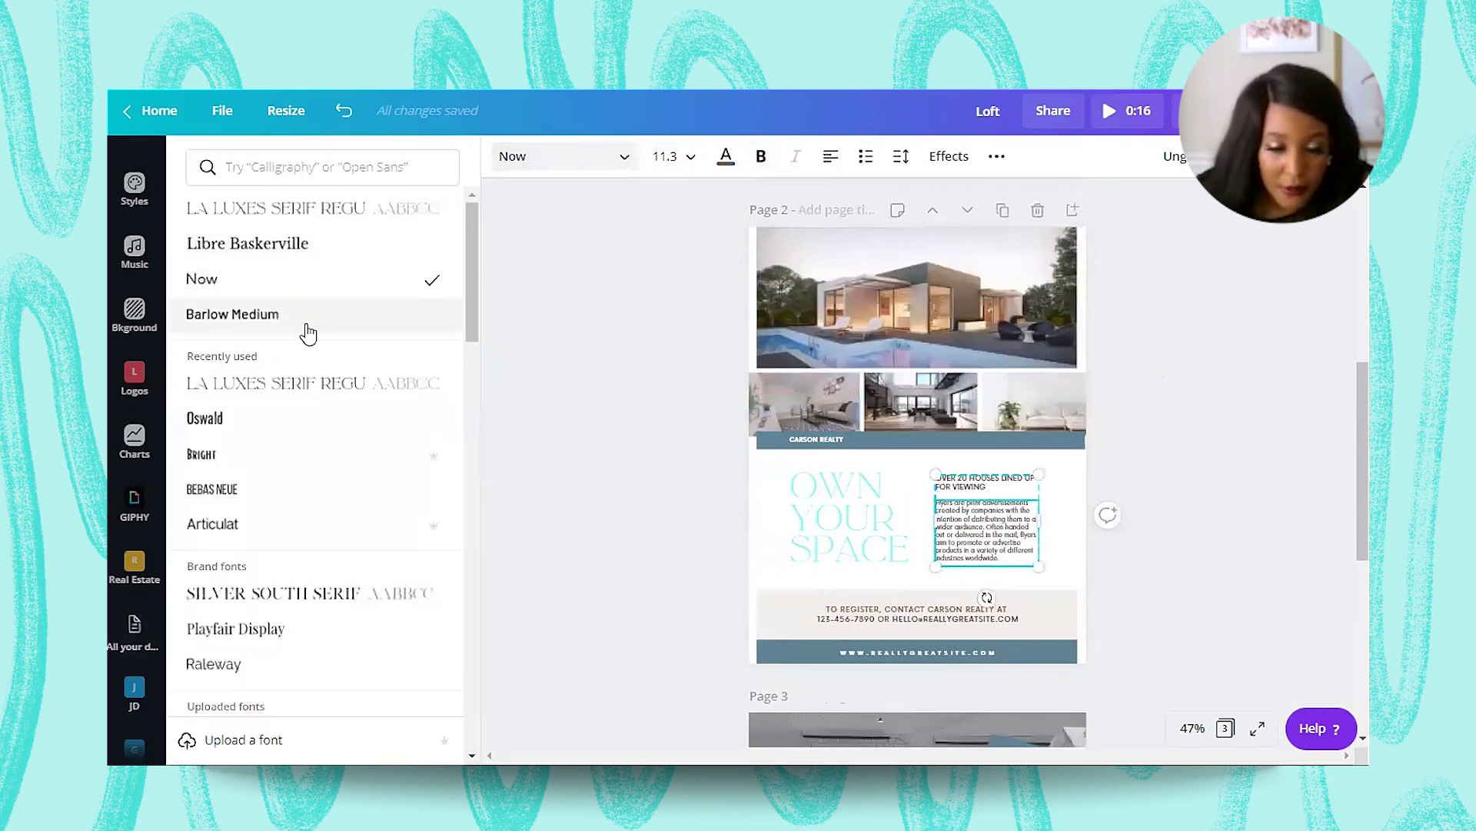
{"action": "left_click", "coordinate": [230, 315]}
{"action": "left_click", "coordinate": [982, 660]}
{"action": "left_click", "coordinate": [231, 315]}
Step: Set the description paragraph and "Urban Living" on page 1 to the Barlow Medium font
{"action": "scroll", "coordinate": [965, 646], "scroll_direction": "up", "scroll_amount": 5}
{"action": "left_click", "coordinate": [915, 412]}
{"action": "left_click", "coordinate": [297, 313]}
{"action": "left_click", "coordinate": [984, 384]}
{"action": "left_click", "coordinate": [303, 323]}
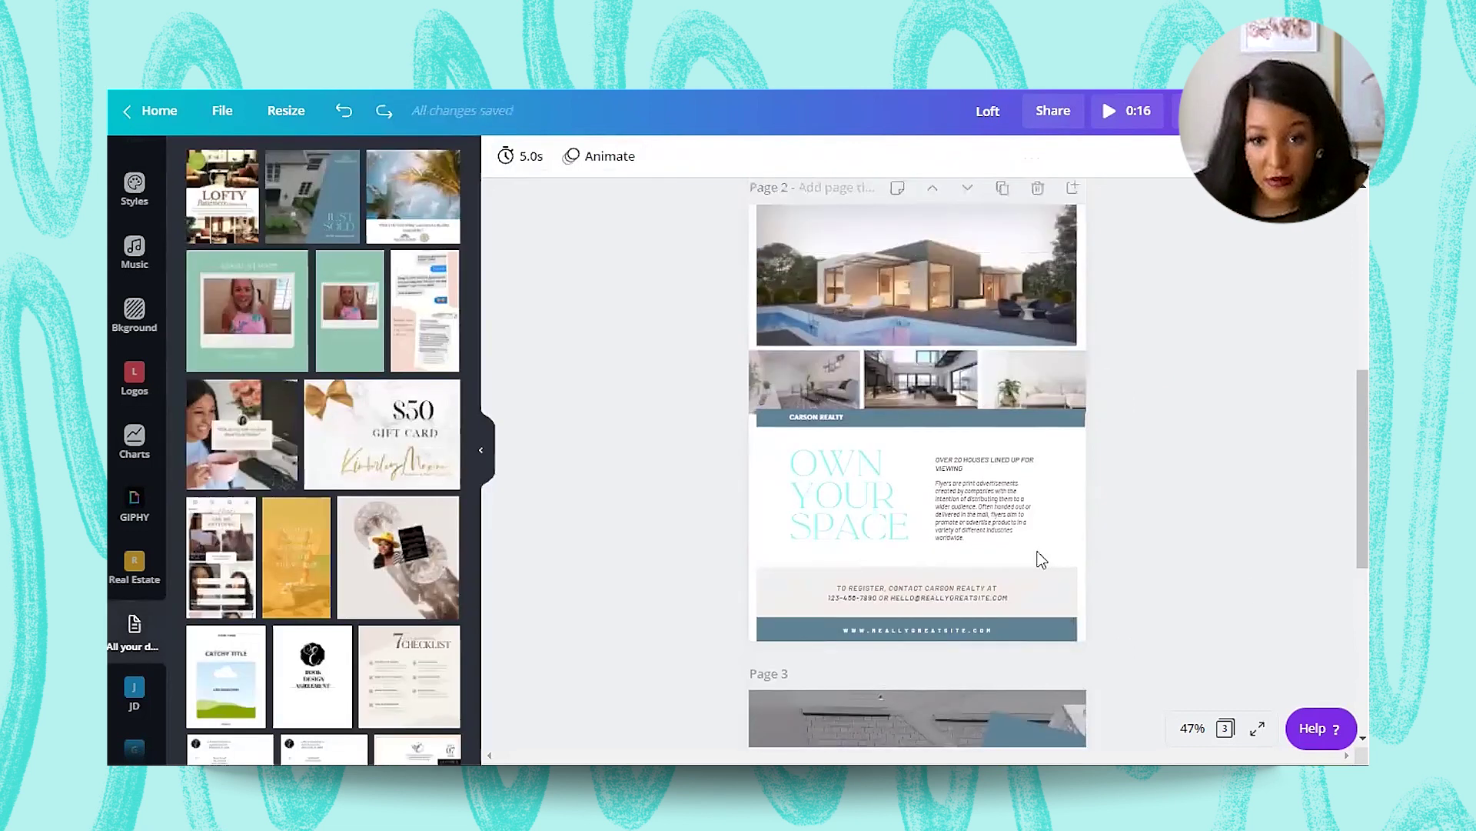
Step: Delete the "Just Sold" page and try to edit the text of the round title badge on page 1
{"action": "scroll", "coordinate": [1018, 550], "scroll_direction": "down", "scroll_amount": 3}
{"action": "left_click", "coordinate": [1035, 407]}
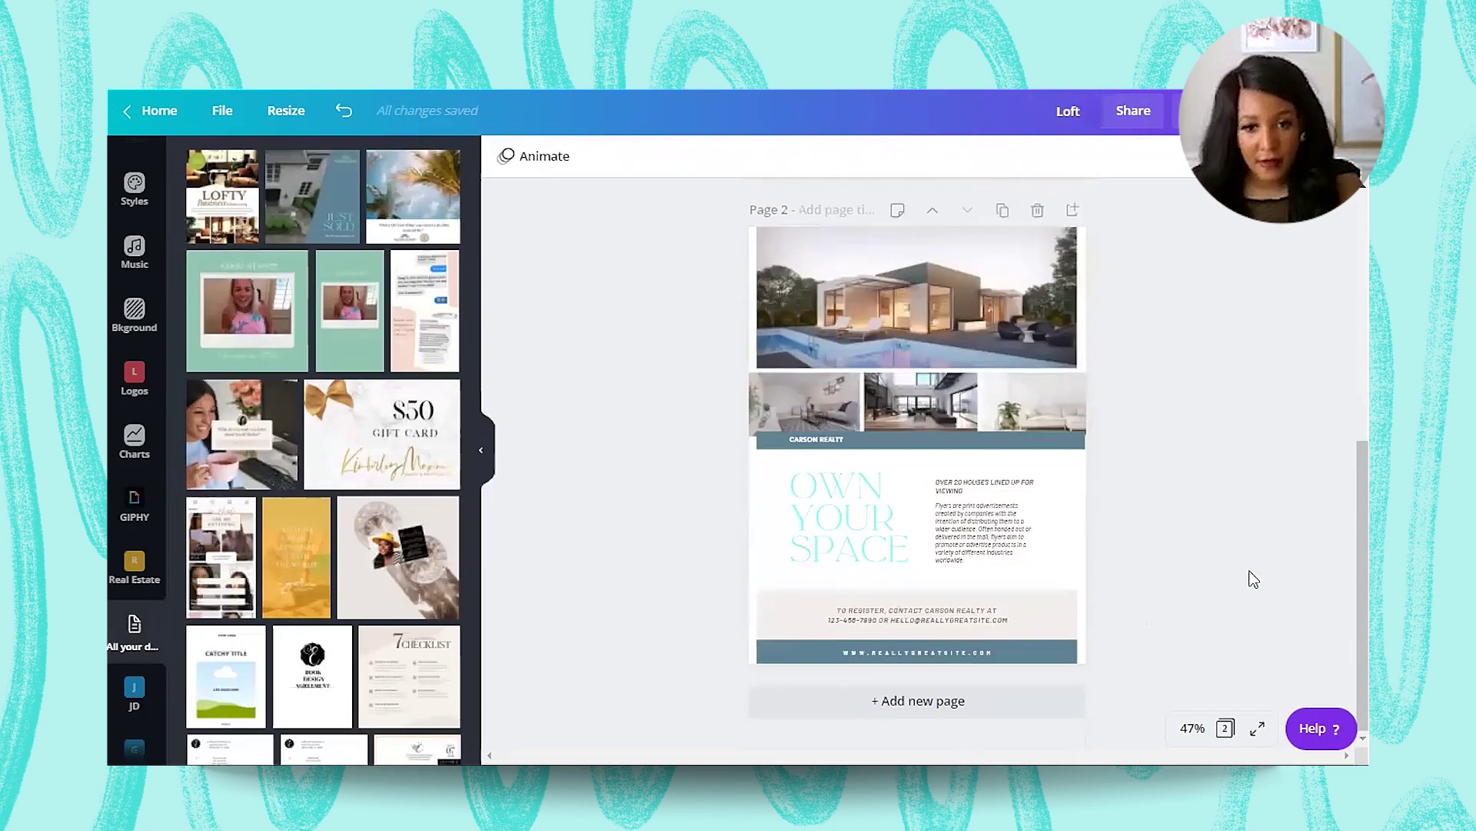
{"action": "scroll", "coordinate": [1253, 579], "scroll_direction": "up", "scroll_amount": 5}
{"action": "double_click", "coordinate": [807, 281]}
{"action": "key", "text": "Escape"}
{"action": "mouse_move", "coordinate": [806, 299]}
{"action": "left_mouse_down"}
{"action": "mouse_move", "coordinate": [805, 319]}
{"action": "mouse_move", "coordinate": [807, 278]}
{"action": "mouse_move", "coordinate": [809, 293]}
{"action": "left_mouse_up"}
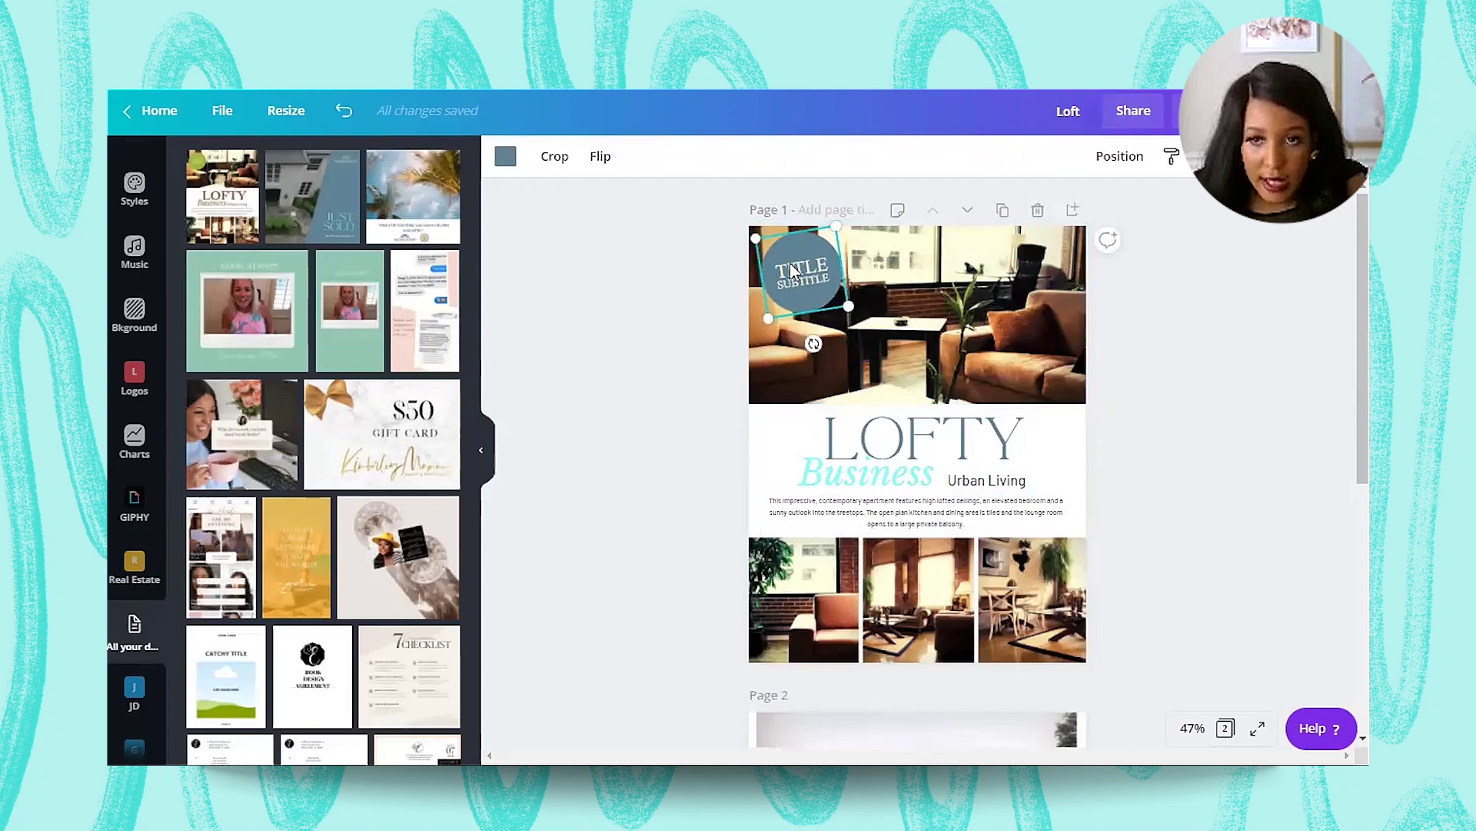
Step: Add a circle shape to page 1 and resize and position it to cover the round title badge
{"action": "left_click", "coordinate": [1194, 734]}
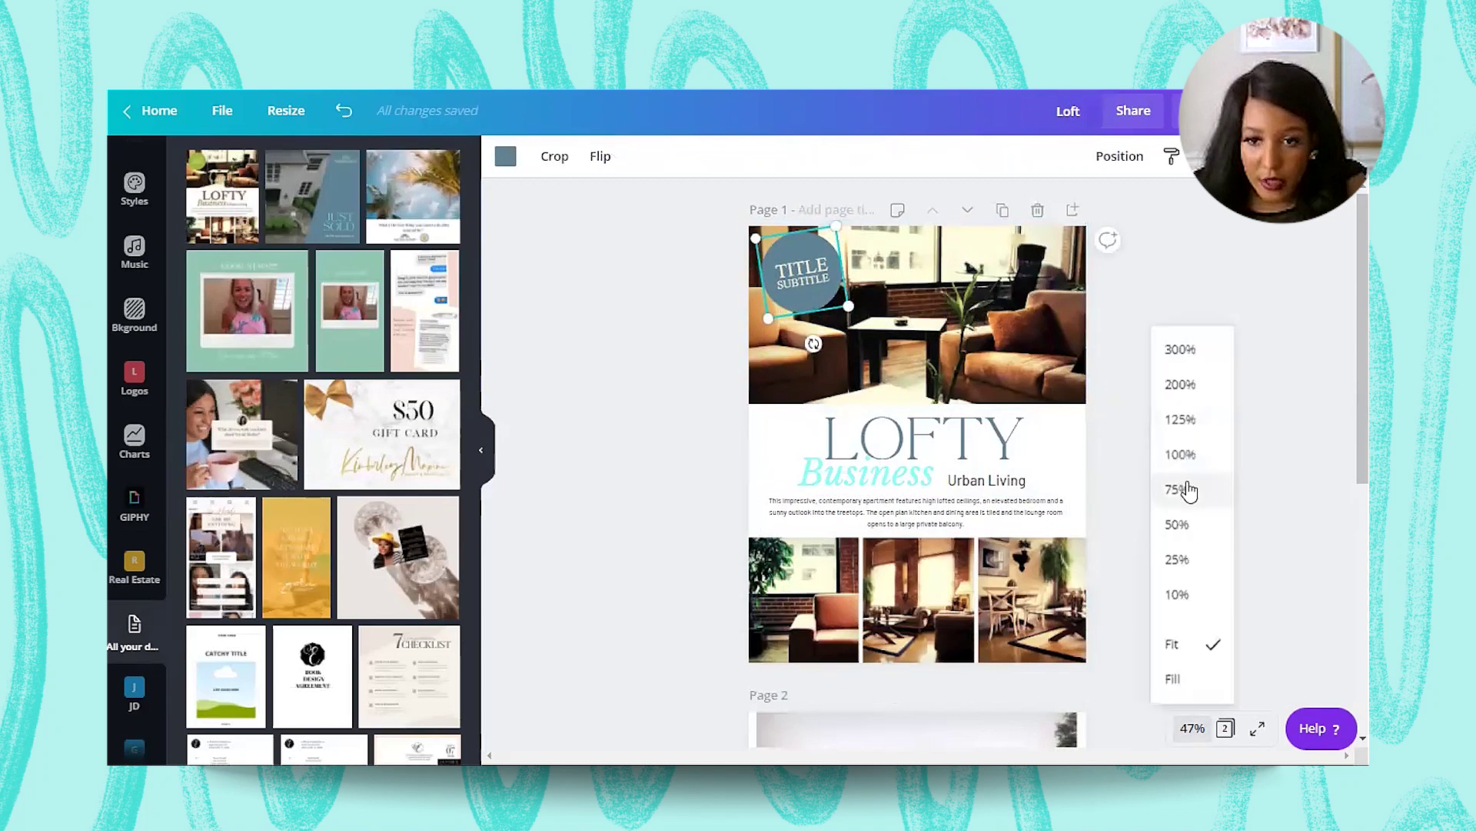
{"action": "left_click", "coordinate": [1190, 491]}
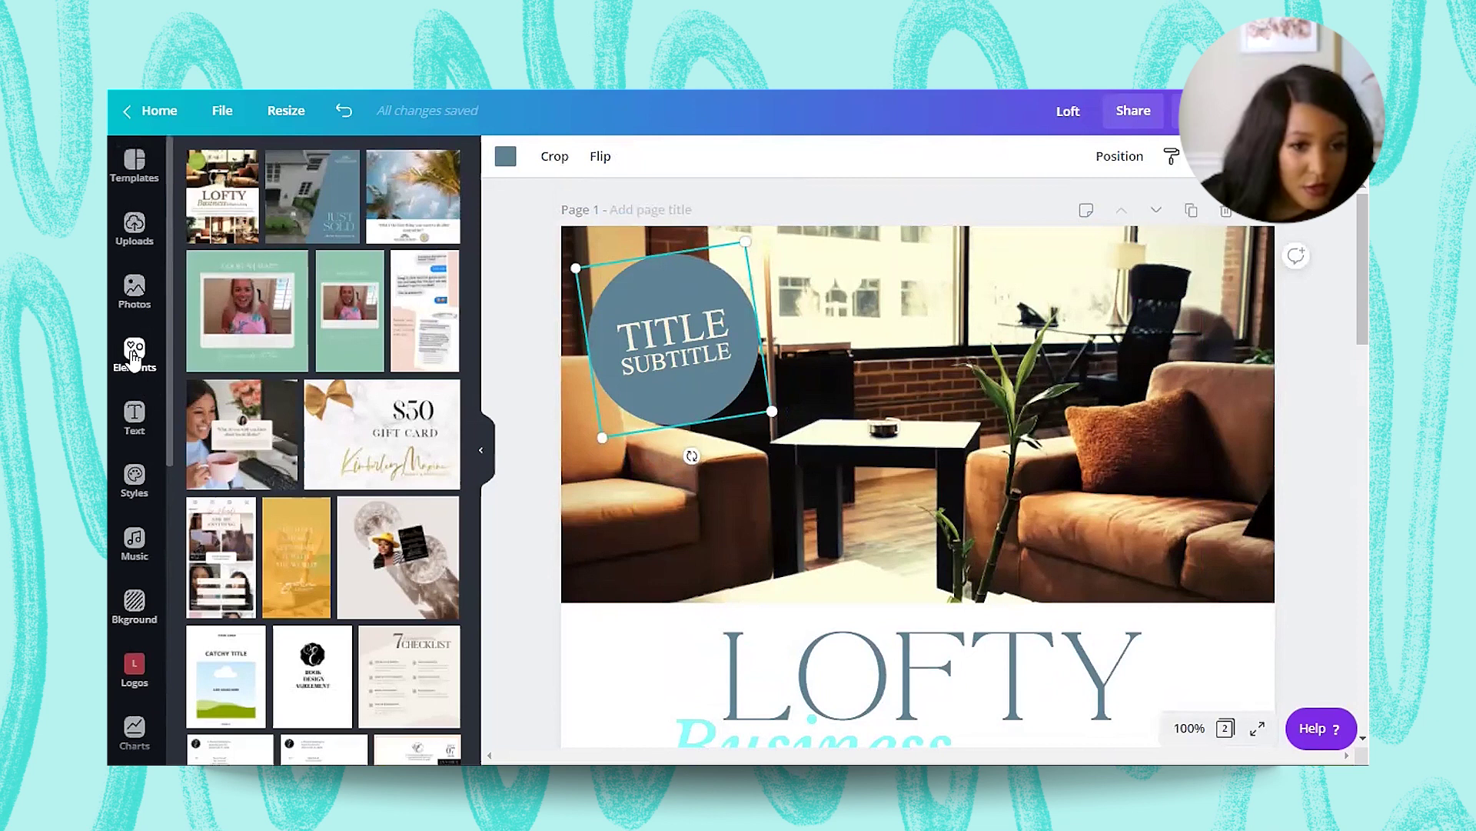
{"action": "left_click", "coordinate": [133, 355]}
{"action": "scroll", "coordinate": [246, 355], "scroll_direction": "down", "scroll_amount": 3}
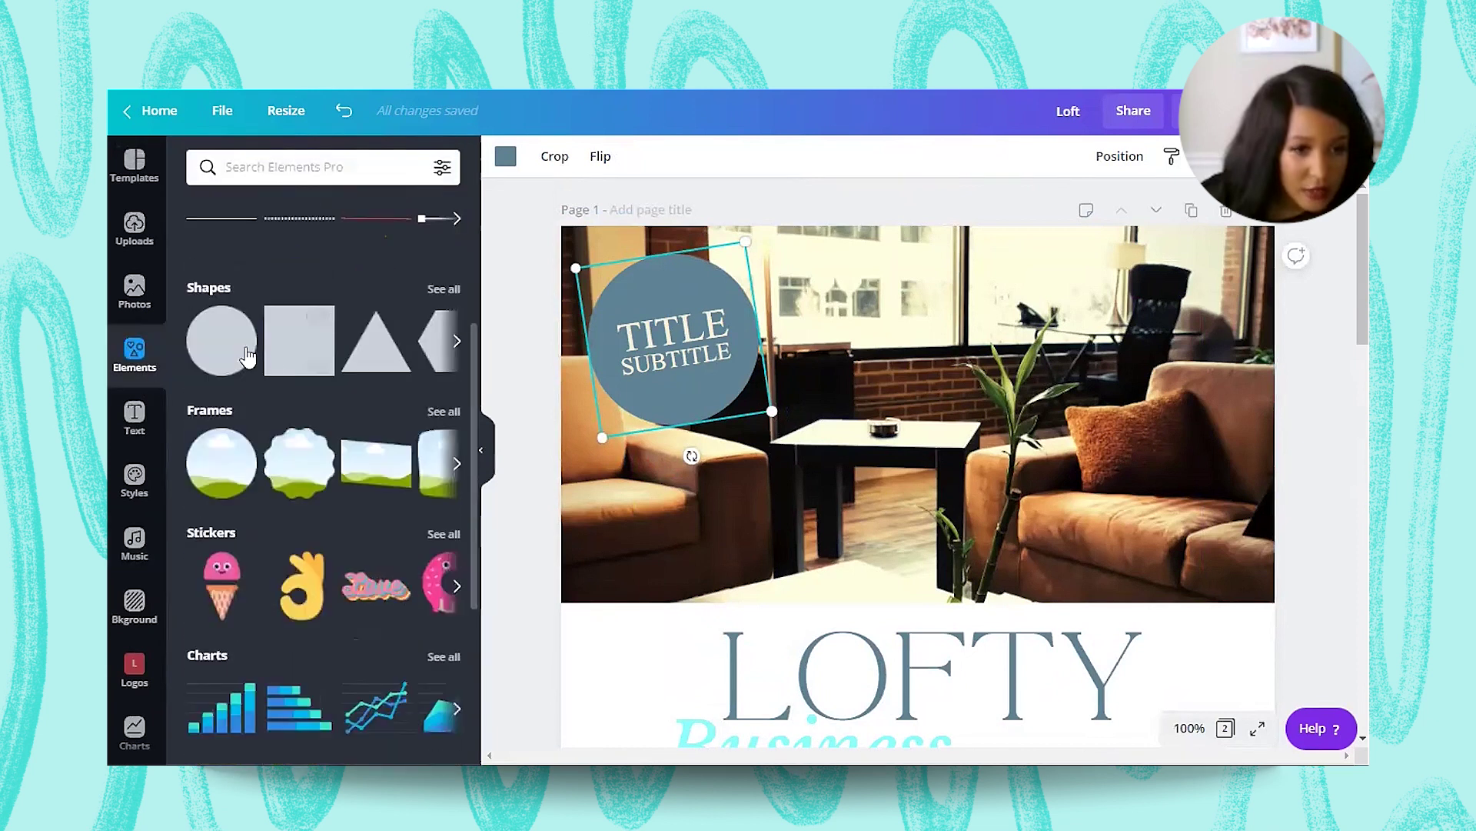
{"action": "left_click", "coordinate": [208, 338]}
{"action": "left_click_drag", "start_coordinate": [923, 615], "coordinate": [923, 354]}
{"action": "left_click_drag", "start_coordinate": [727, 618], "coordinate": [661, 346]}
{"action": "left_click_drag", "start_coordinate": [744, 408], "coordinate": [760, 428]}
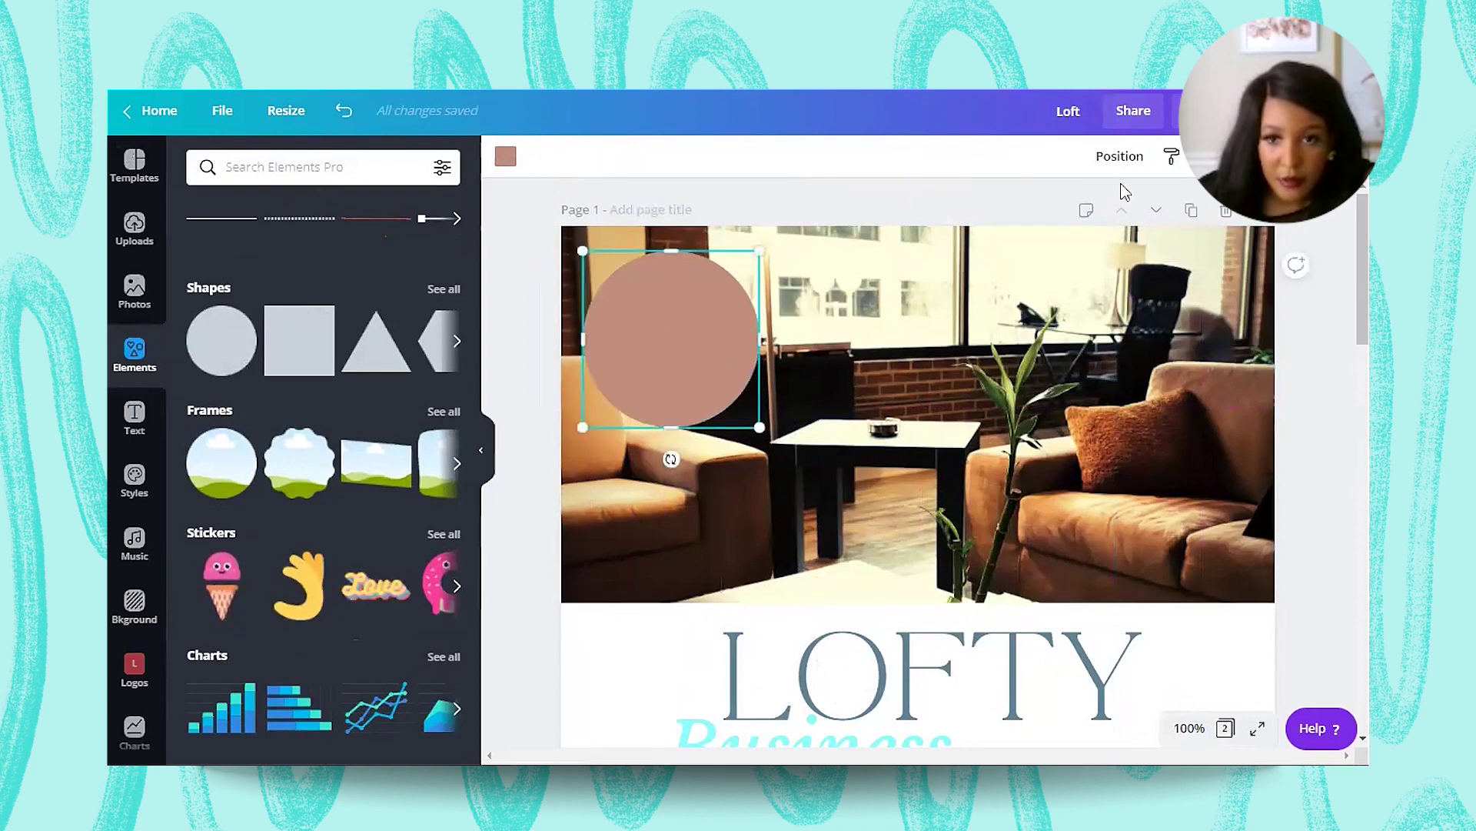
Step: Send the new circle backward behind the title badge, and delete the original badge
{"action": "left_click", "coordinate": [1121, 158]}
{"action": "left_click", "coordinate": [1111, 206]}
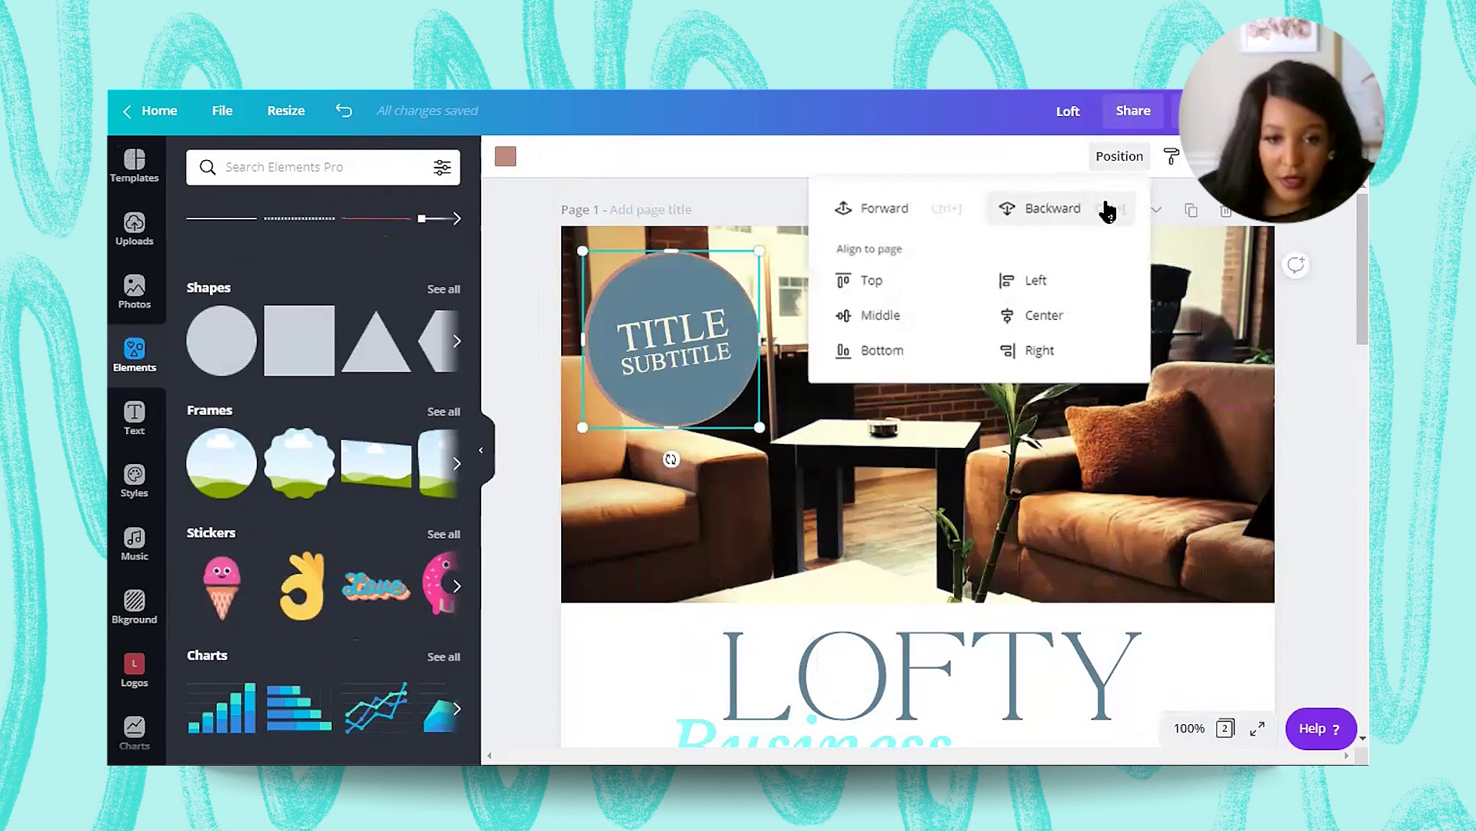
{"action": "left_click", "coordinate": [691, 352]}
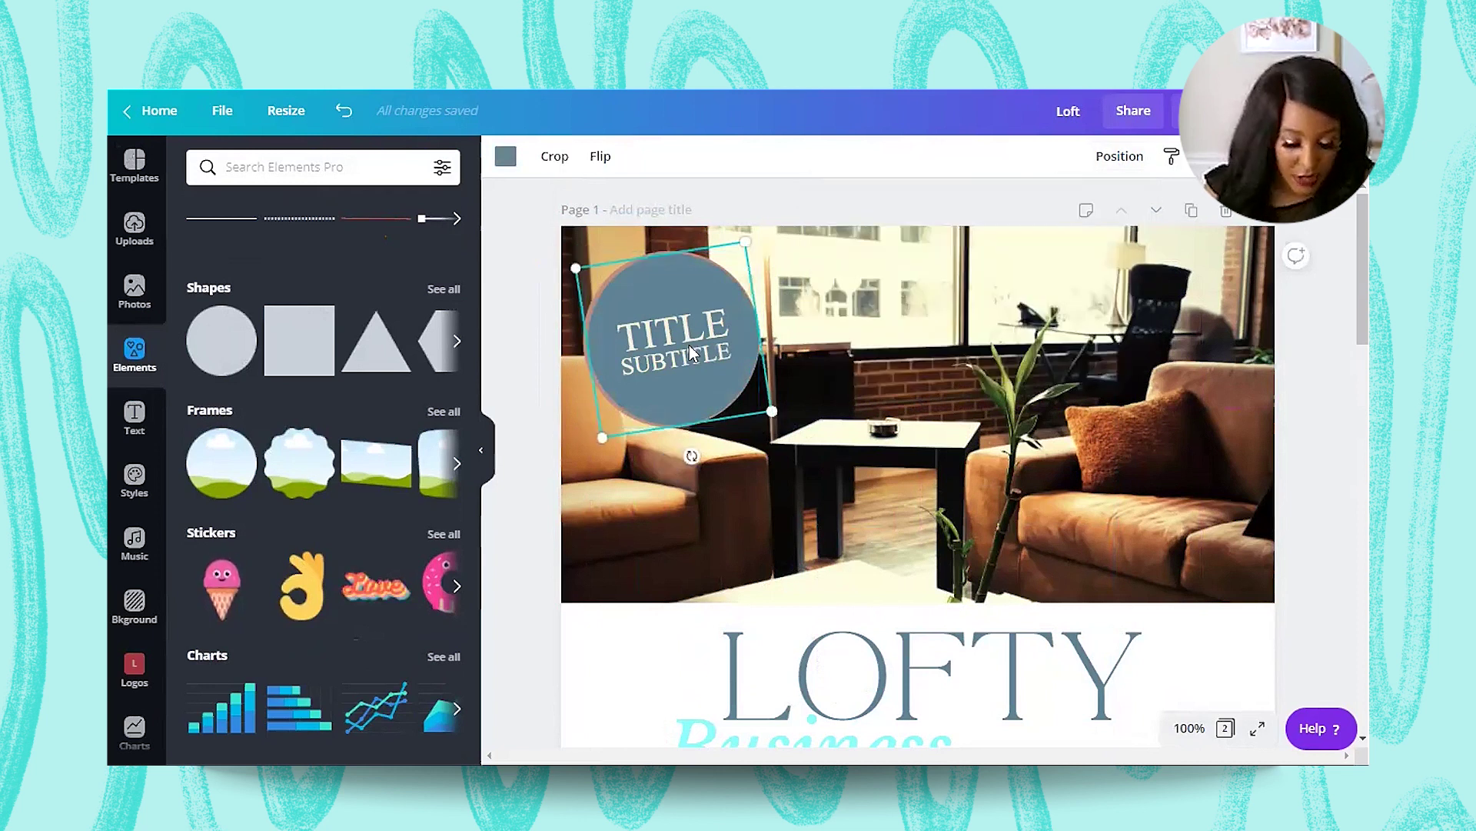
{"action": "key", "text": "Delete"}
{"action": "left_click", "coordinate": [915, 491]}
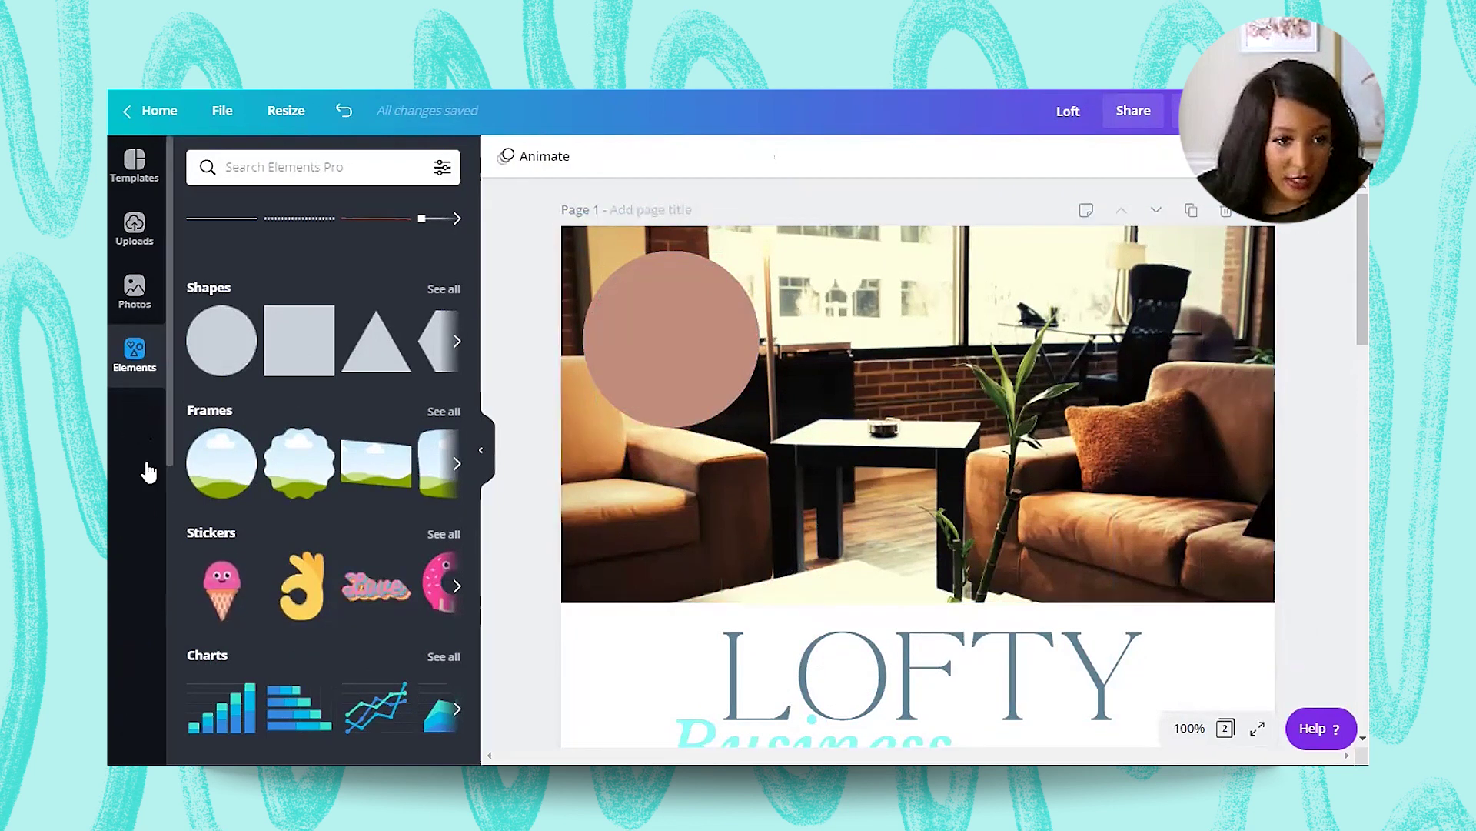
Step: Add a heading reading "JUST LISTED" to page 1, broken into two lines
{"action": "left_click", "coordinate": [134, 416]}
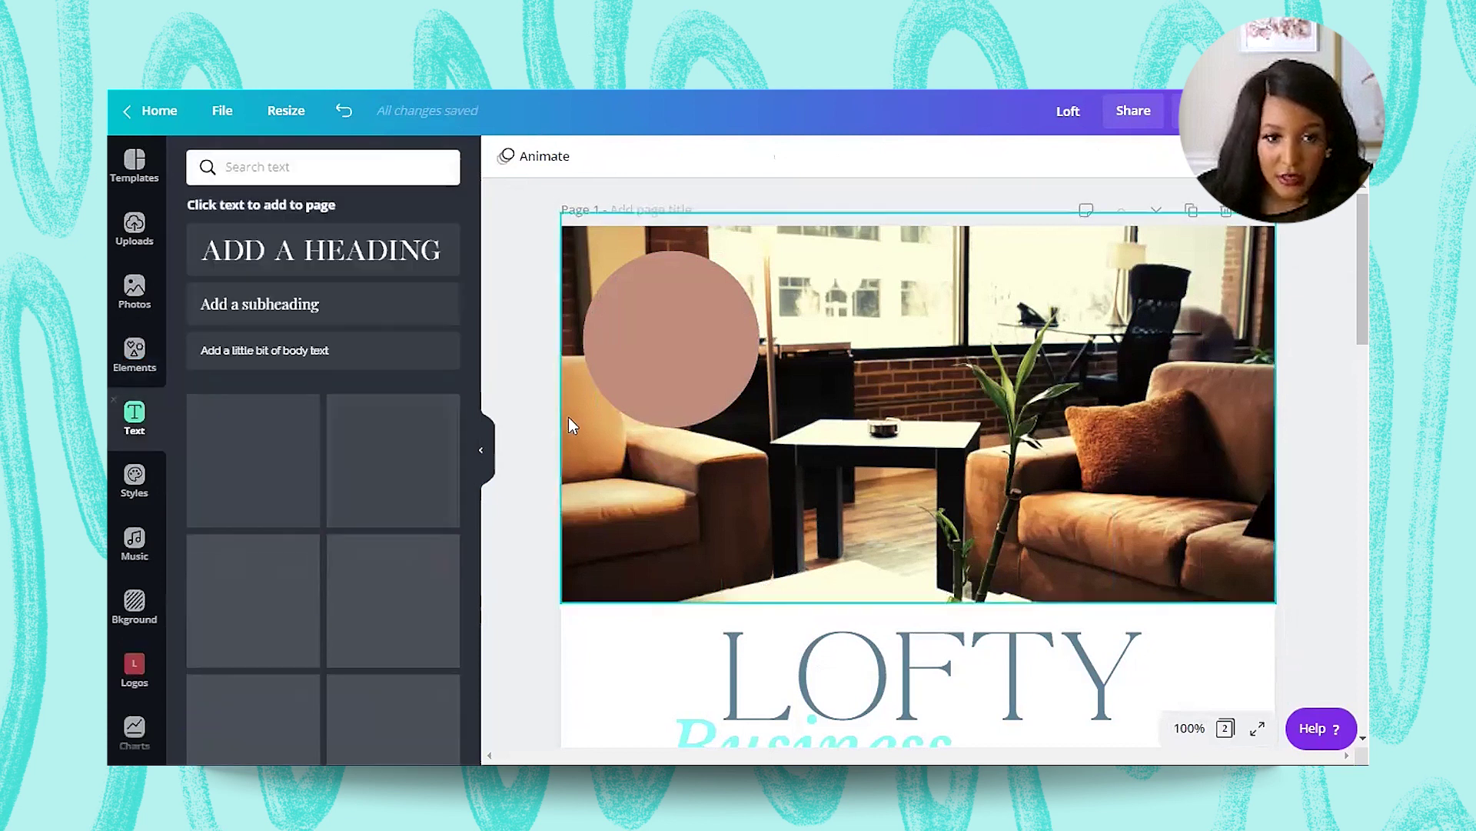
{"action": "left_click", "coordinate": [360, 265]}
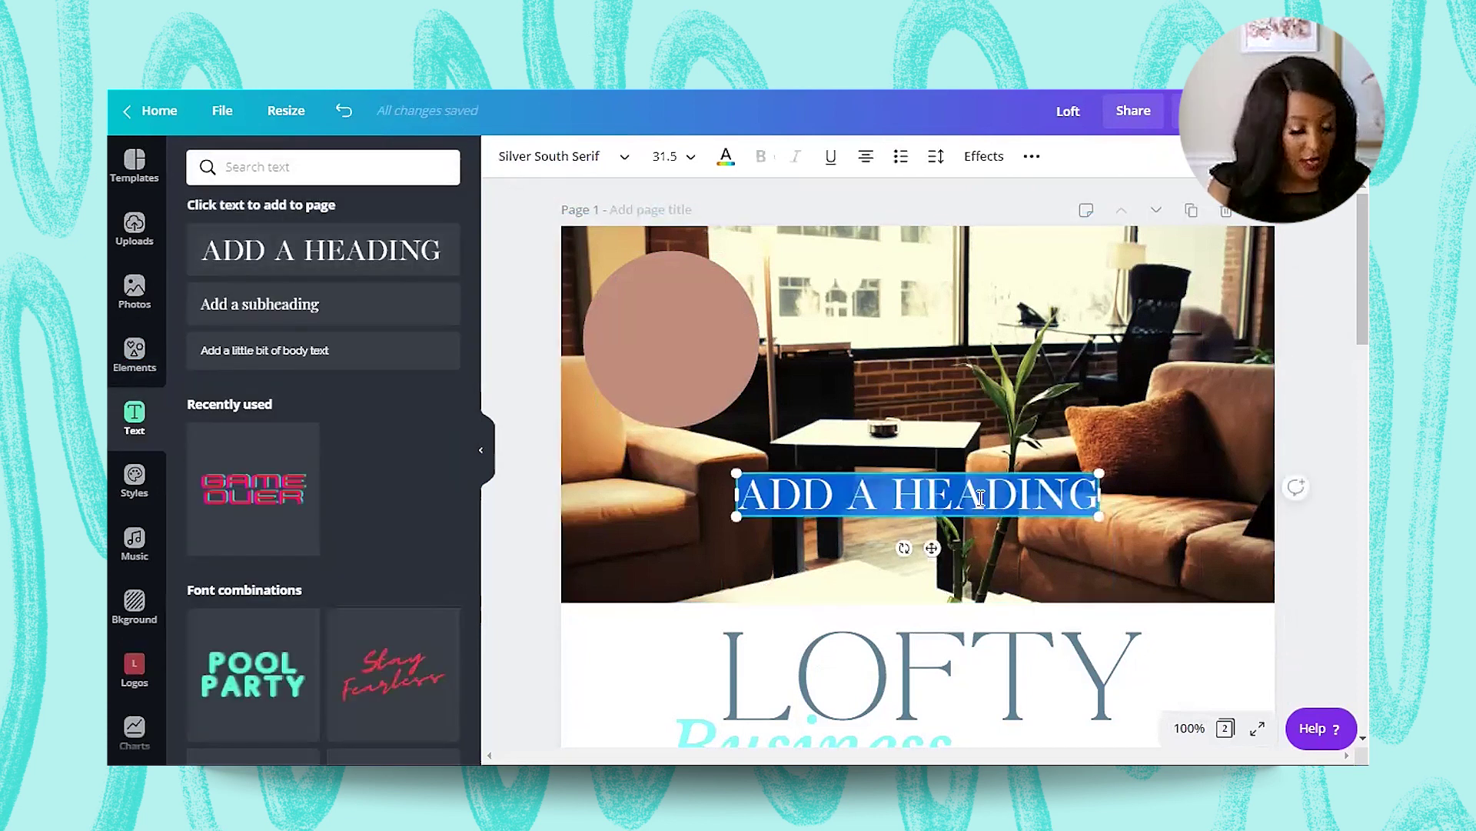
{"action": "type", "text": "JUST LISTED"}
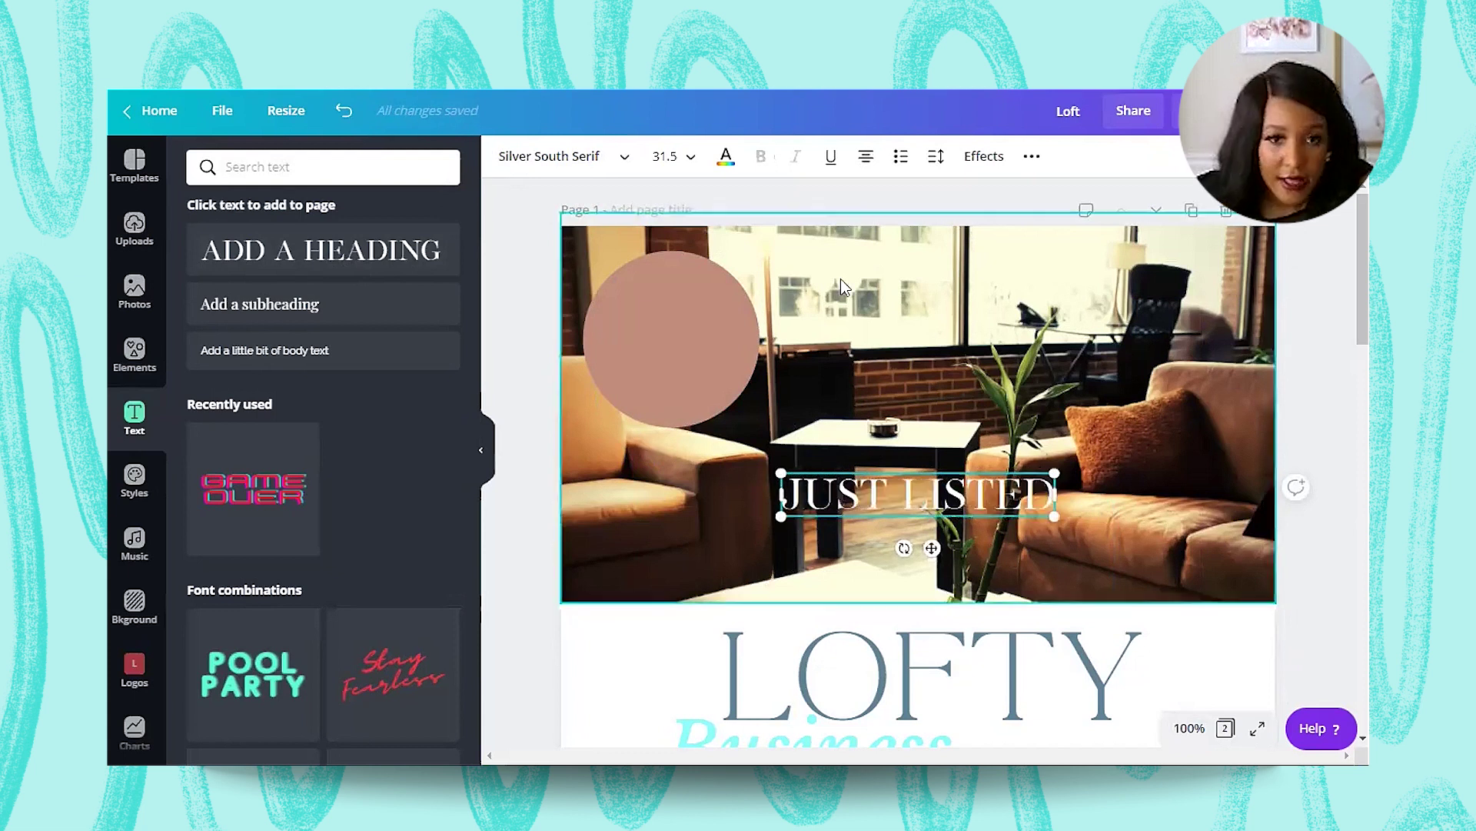
{"action": "left_click", "coordinate": [690, 156]}
{"action": "left_click", "coordinate": [911, 498]}
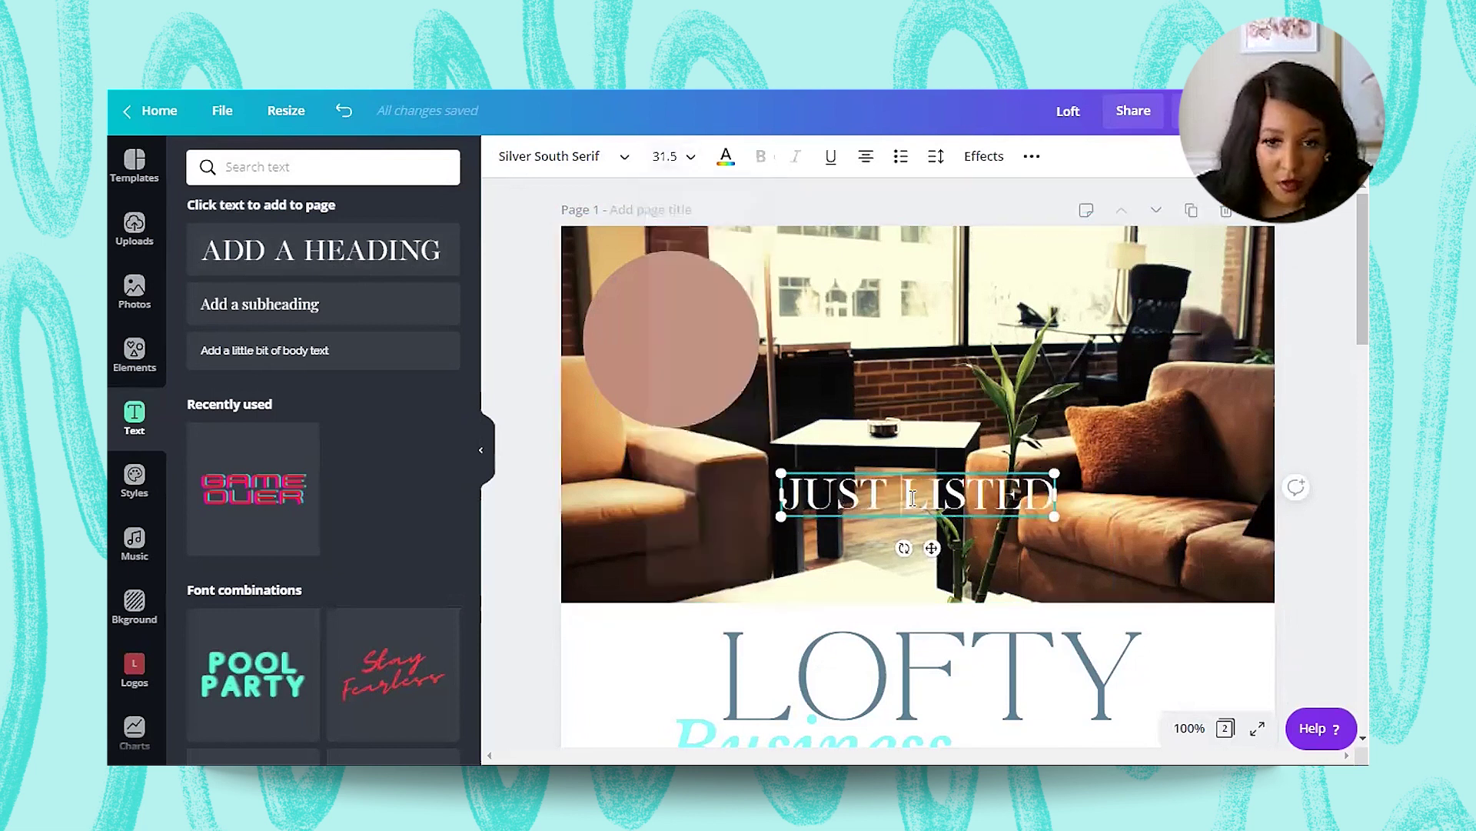
{"action": "key", "text": "Return"}
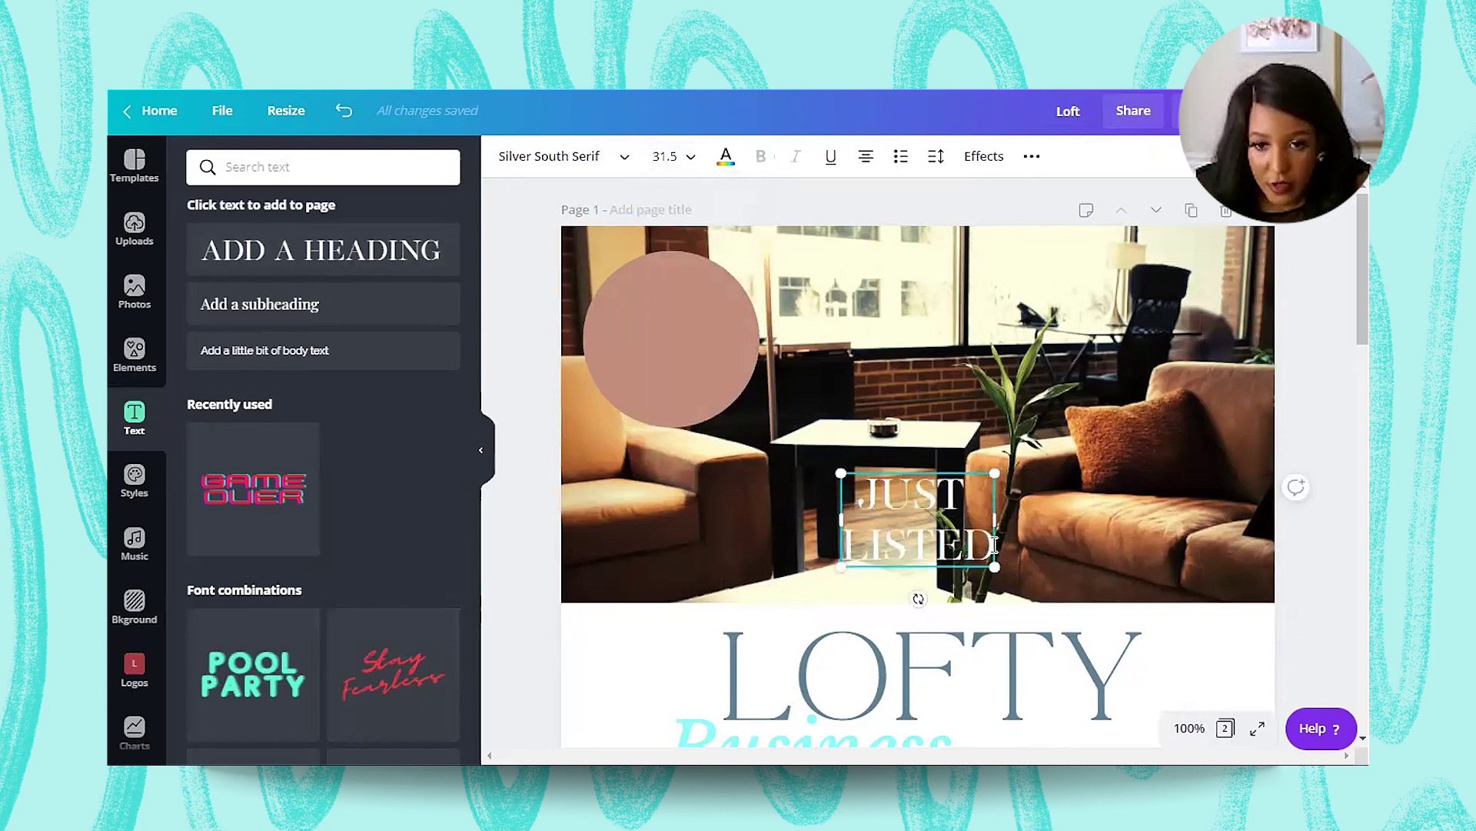
Step: Set the "JUST LISTED" heading to font size 24 and place it on the circle, tilted about -12°
{"action": "left_click_drag", "start_coordinate": [994, 545], "coordinate": [828, 507]}
{"action": "left_click", "coordinate": [687, 158]}
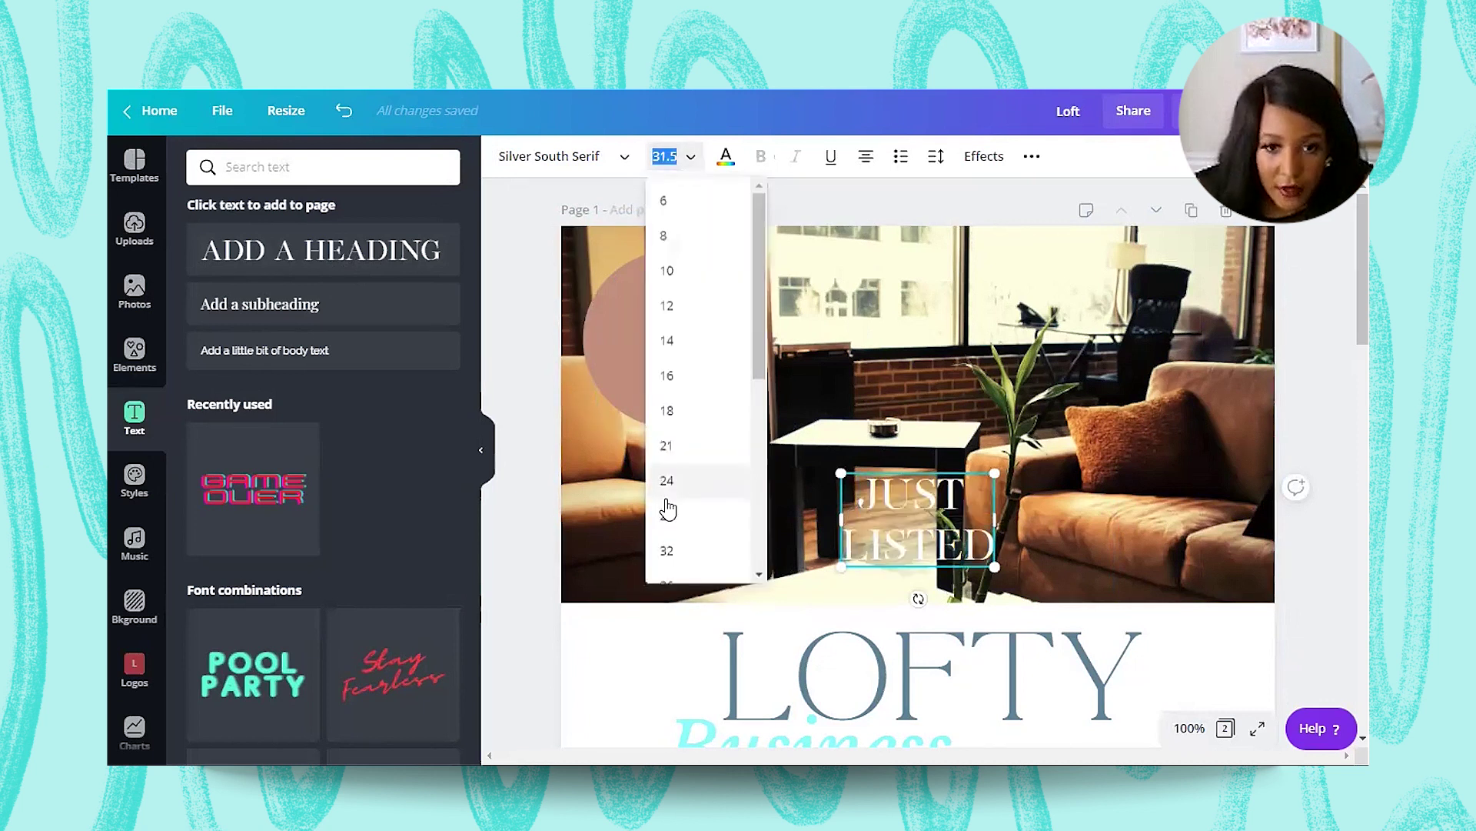
{"action": "scroll", "coordinate": [715, 431], "scroll_direction": "down", "scroll_amount": 3}
{"action": "type", "text": "24"}
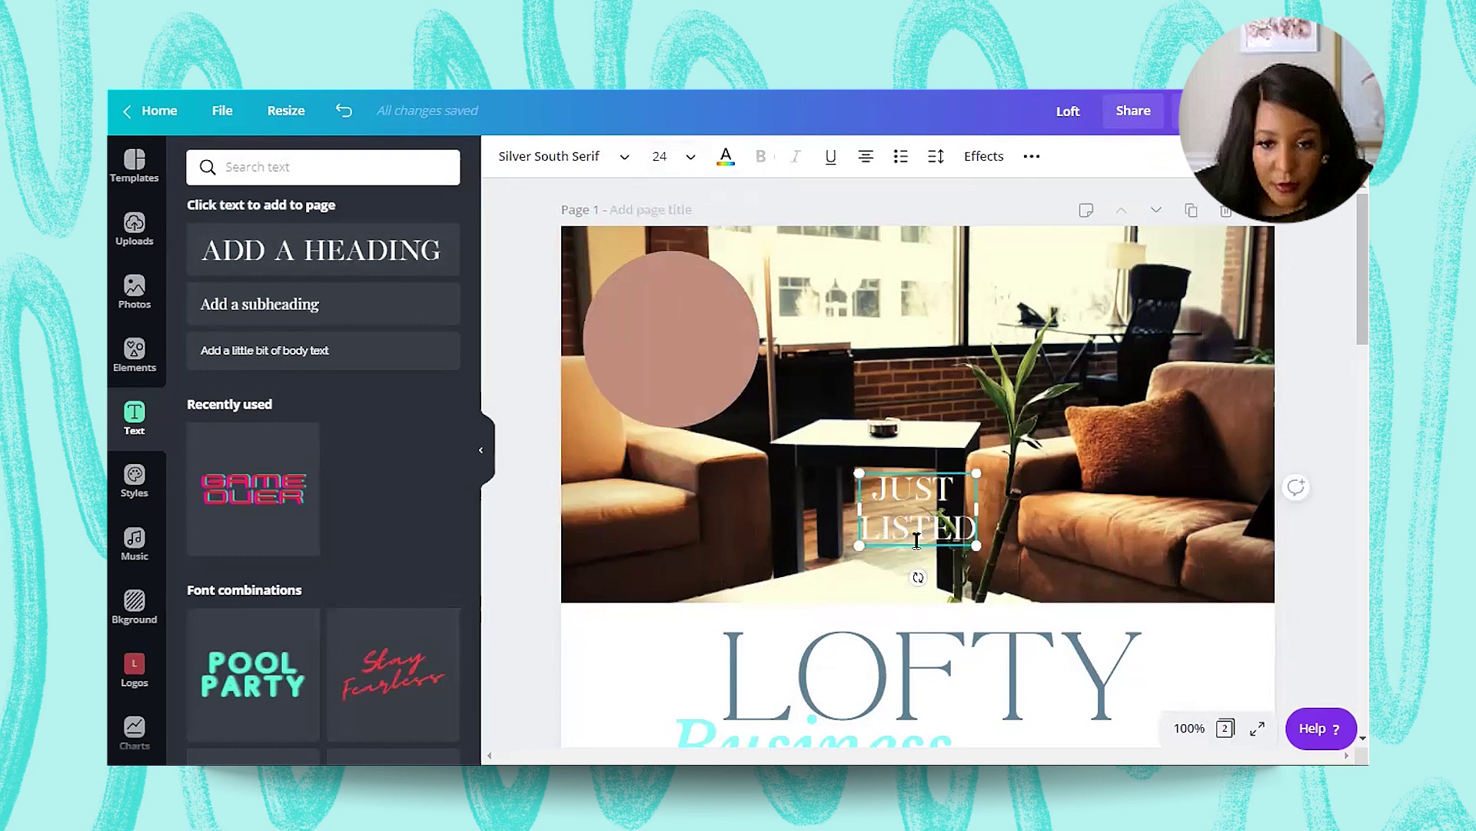
{"action": "left_click_drag", "start_coordinate": [912, 545], "coordinate": [684, 402]}
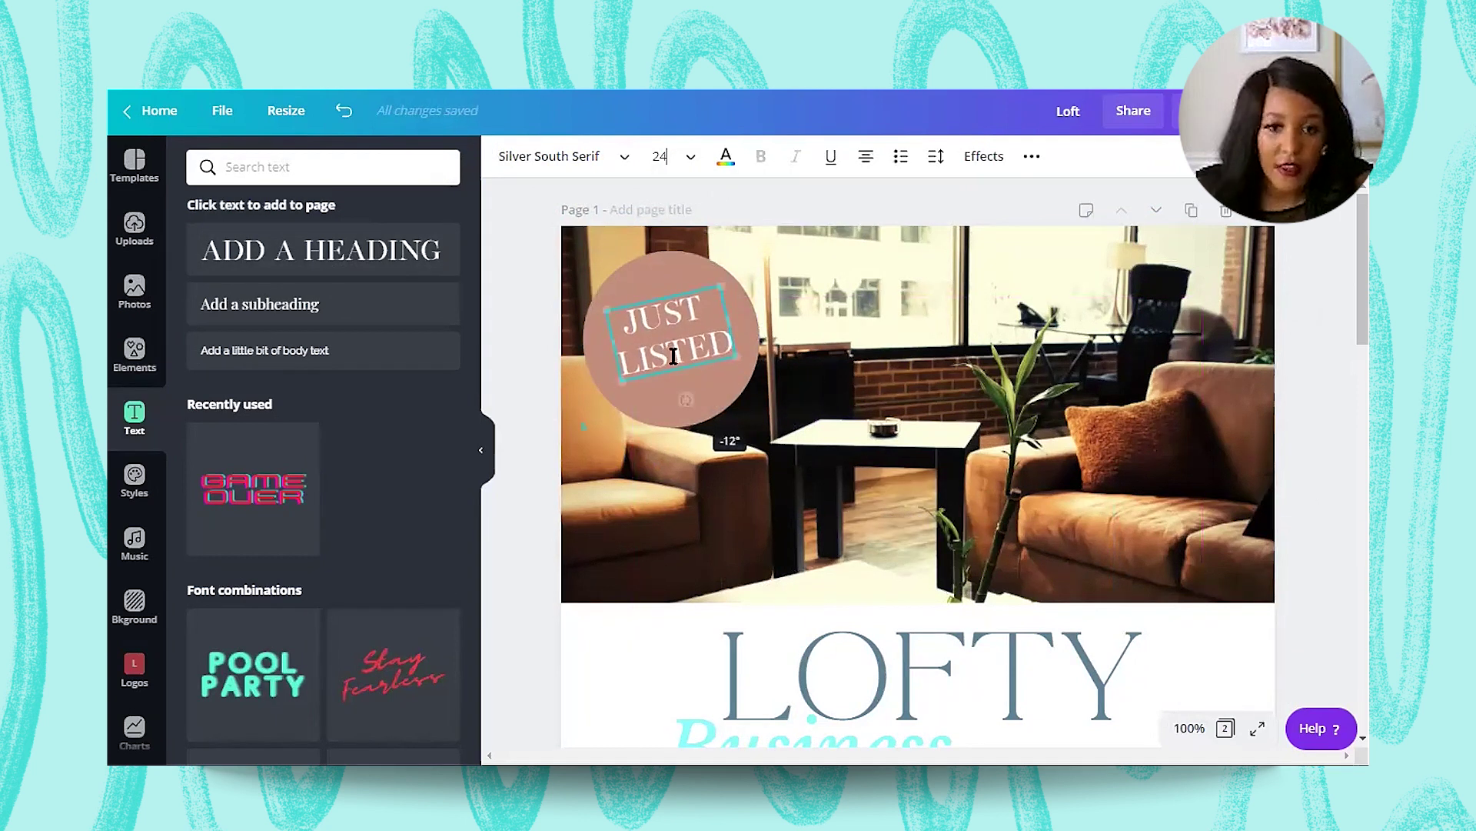
Step: Change the "JUST LISTED" heading to the thin serif font of the LOFTY title and enlarge it to fill more of the circle
{"action": "key", "text": "ctrl+a"}
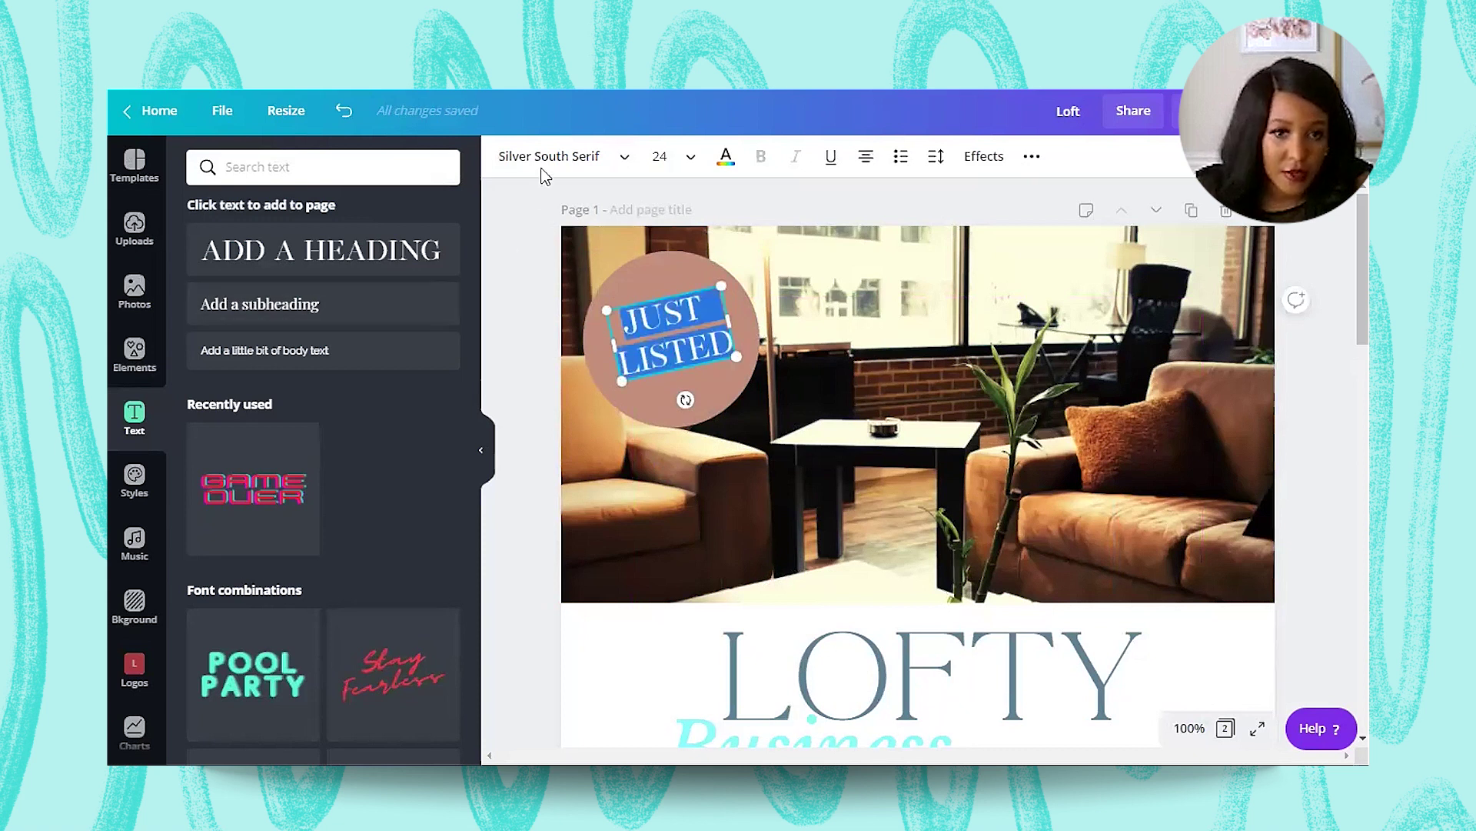
{"action": "left_click", "coordinate": [546, 156]}
{"action": "left_click", "coordinate": [300, 418]}
{"action": "left_click_drag", "start_coordinate": [621, 381], "coordinate": [686, 413]}
{"action": "left_click", "coordinate": [566, 291]}
{"action": "left_click", "coordinate": [667, 323]}
{"action": "left_click", "coordinate": [738, 288]}
Step: Recolor the badge circle behind "JUST LISTED" to the slate blue used for the LOFTY title
{"action": "left_click", "coordinate": [695, 270]}
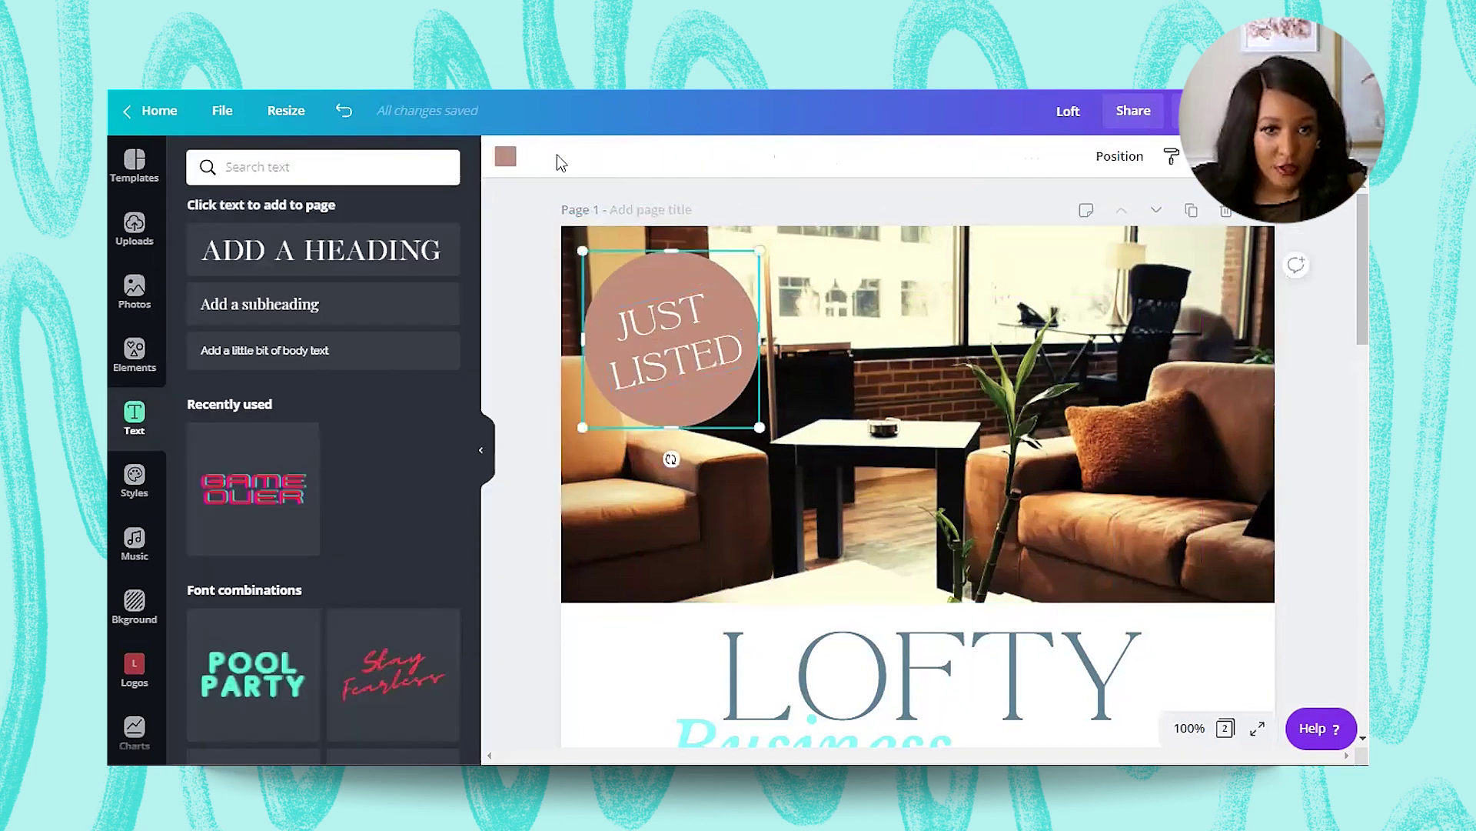
{"action": "left_click", "coordinate": [505, 162]}
{"action": "left_click", "coordinate": [335, 323]}
{"action": "left_click", "coordinate": [1335, 597]}
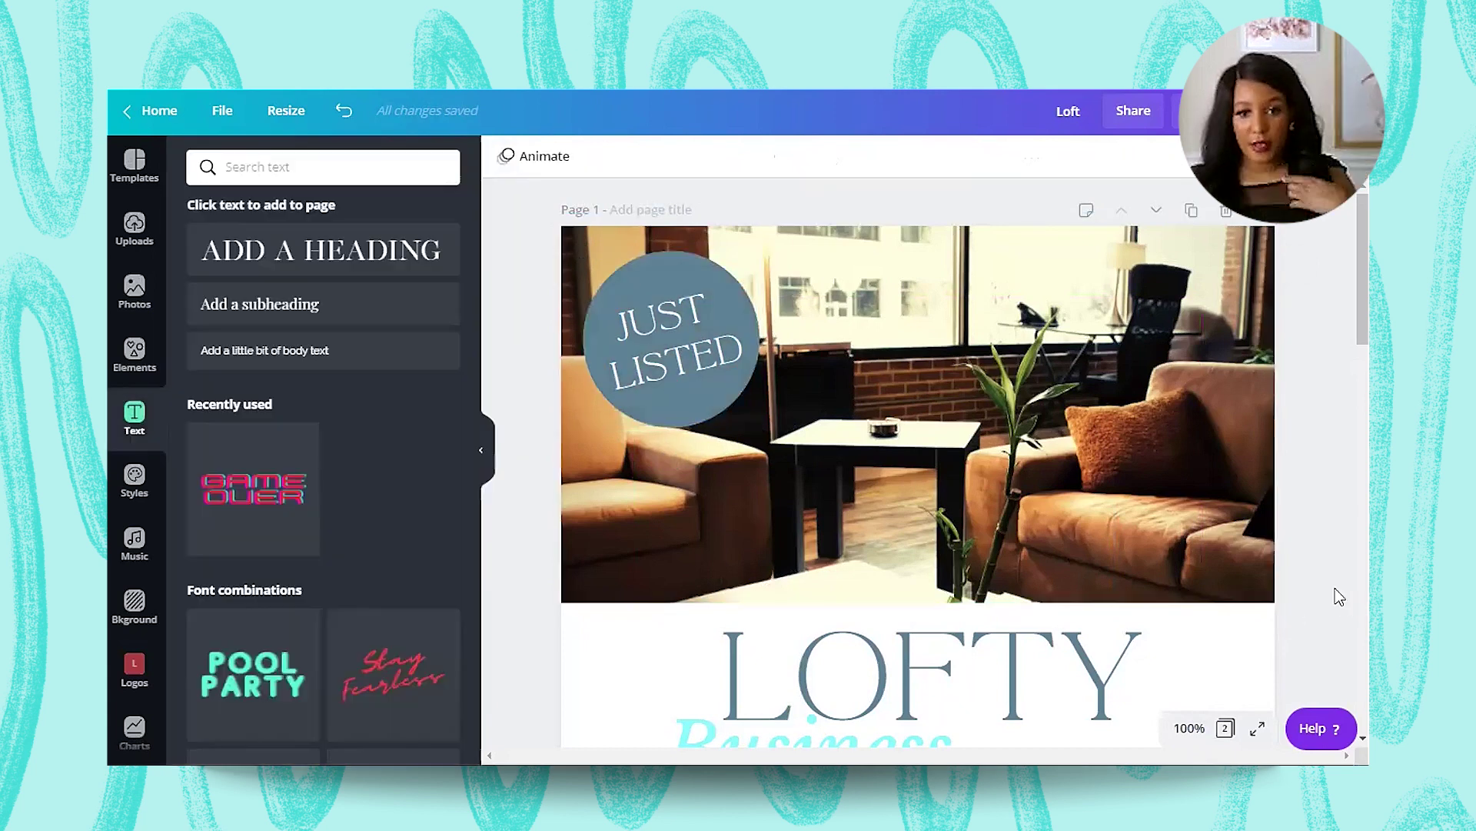
Step: Look over both pages, the uploaded images, and the main photo and photo row on page 1
{"action": "scroll", "coordinate": [1338, 596], "scroll_direction": "down", "scroll_amount": 2}
{"action": "scroll", "coordinate": [1338, 597], "scroll_direction": "down", "scroll_amount": 10}
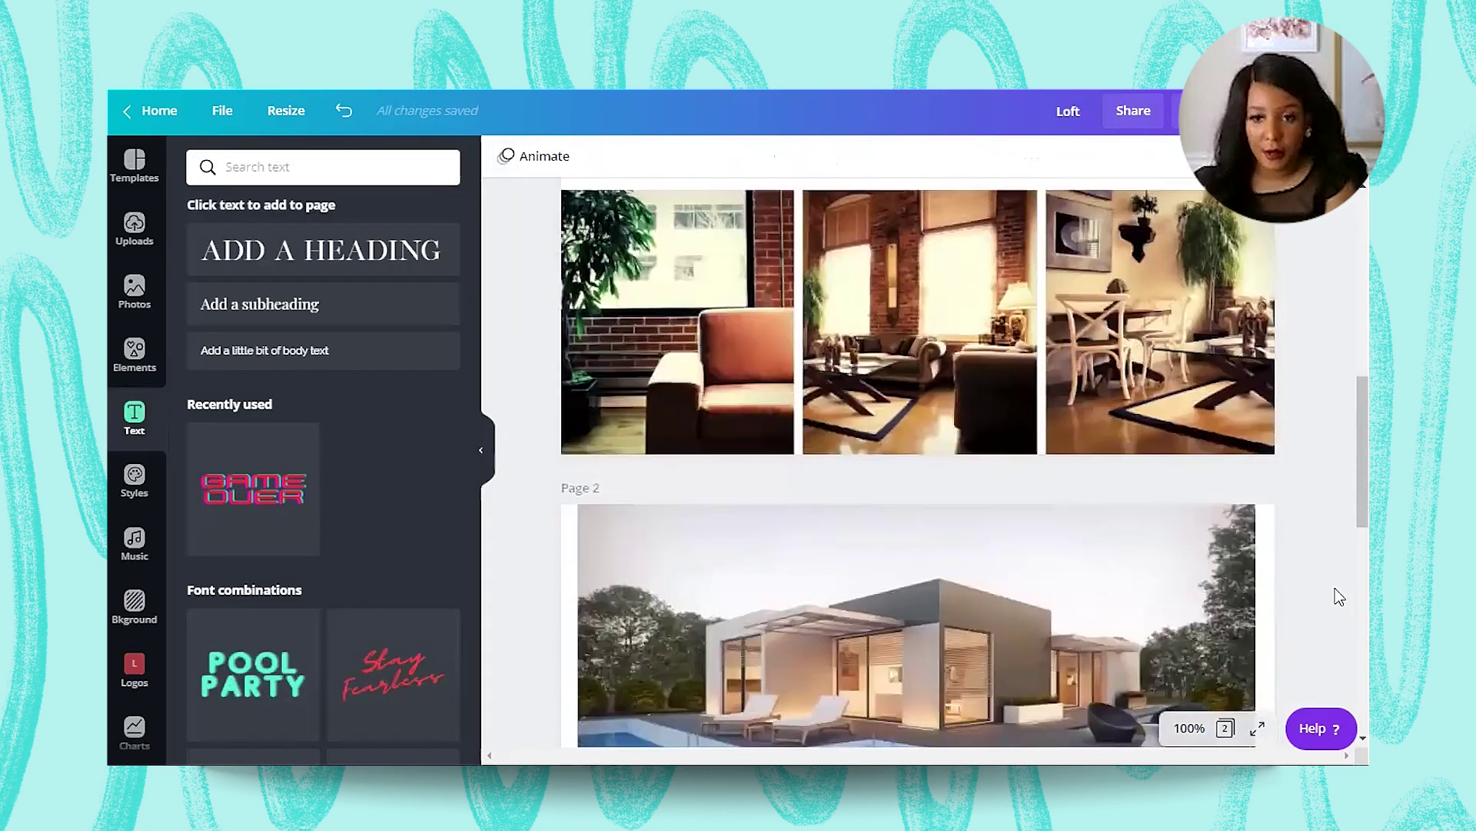
{"action": "scroll", "coordinate": [1337, 593], "scroll_direction": "up", "scroll_amount": 10}
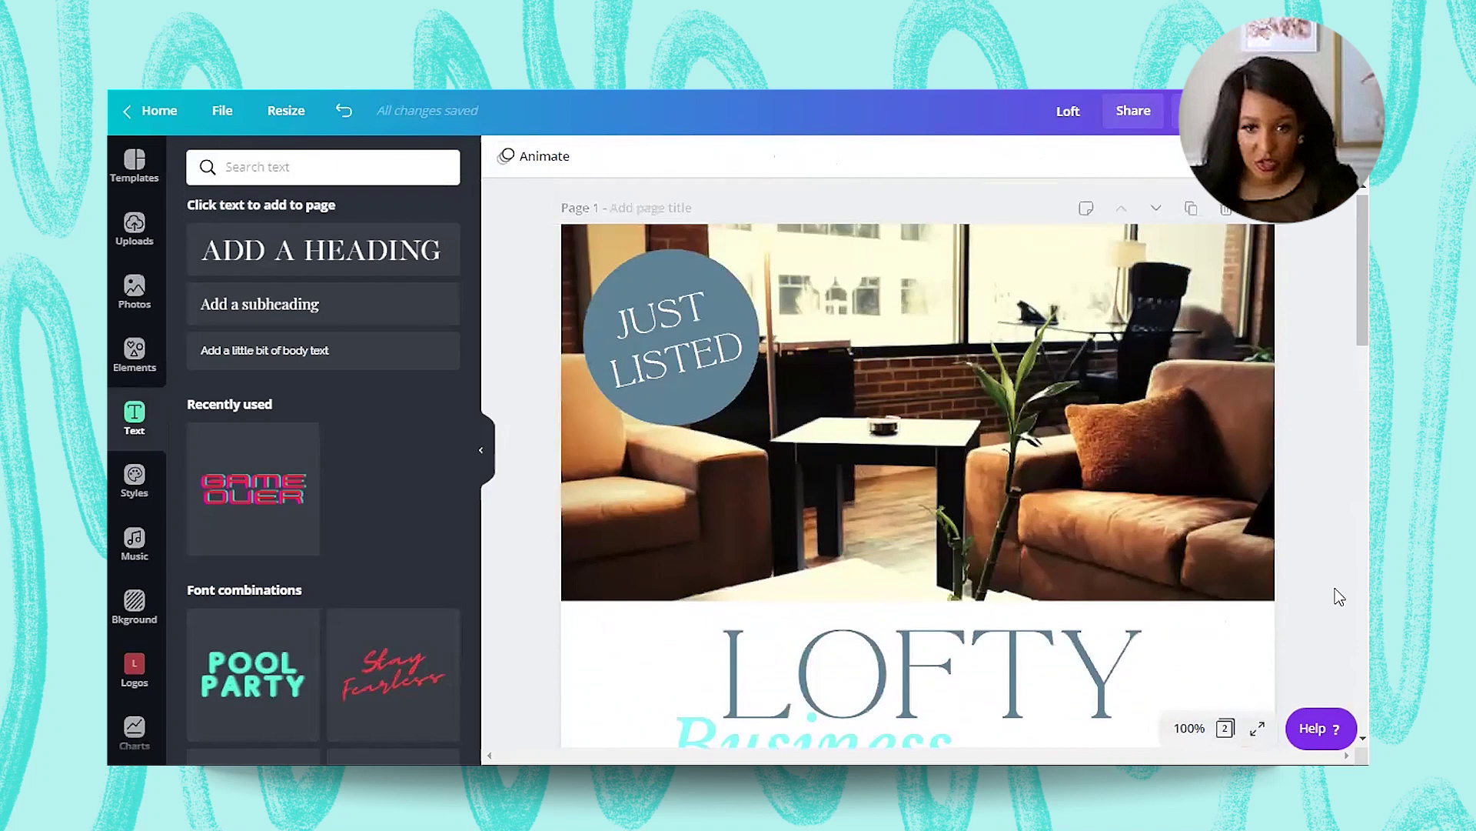
{"action": "left_click", "coordinate": [907, 362]}
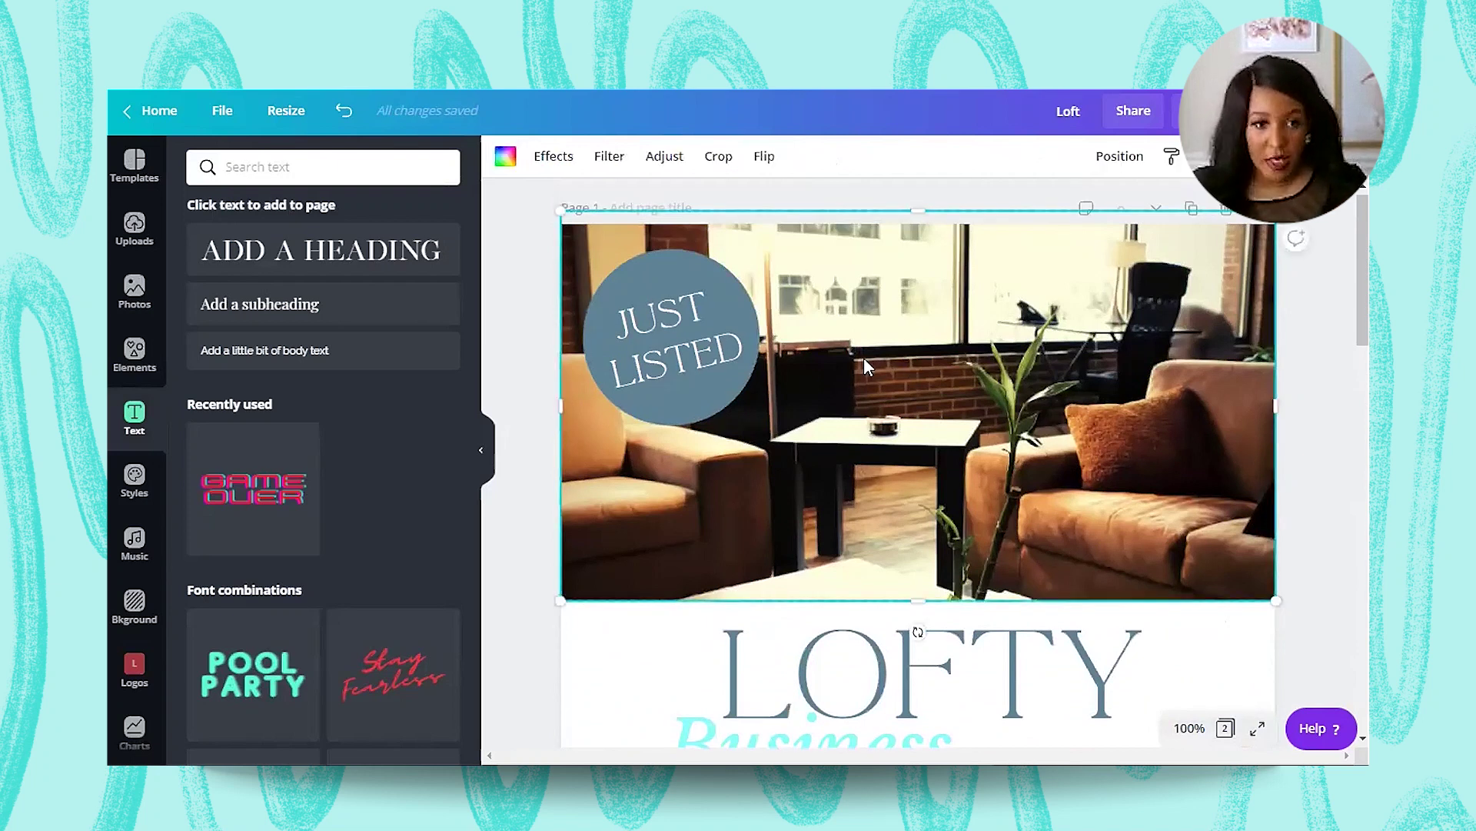
{"action": "scroll", "coordinate": [926, 437], "scroll_direction": "down", "scroll_amount": 2}
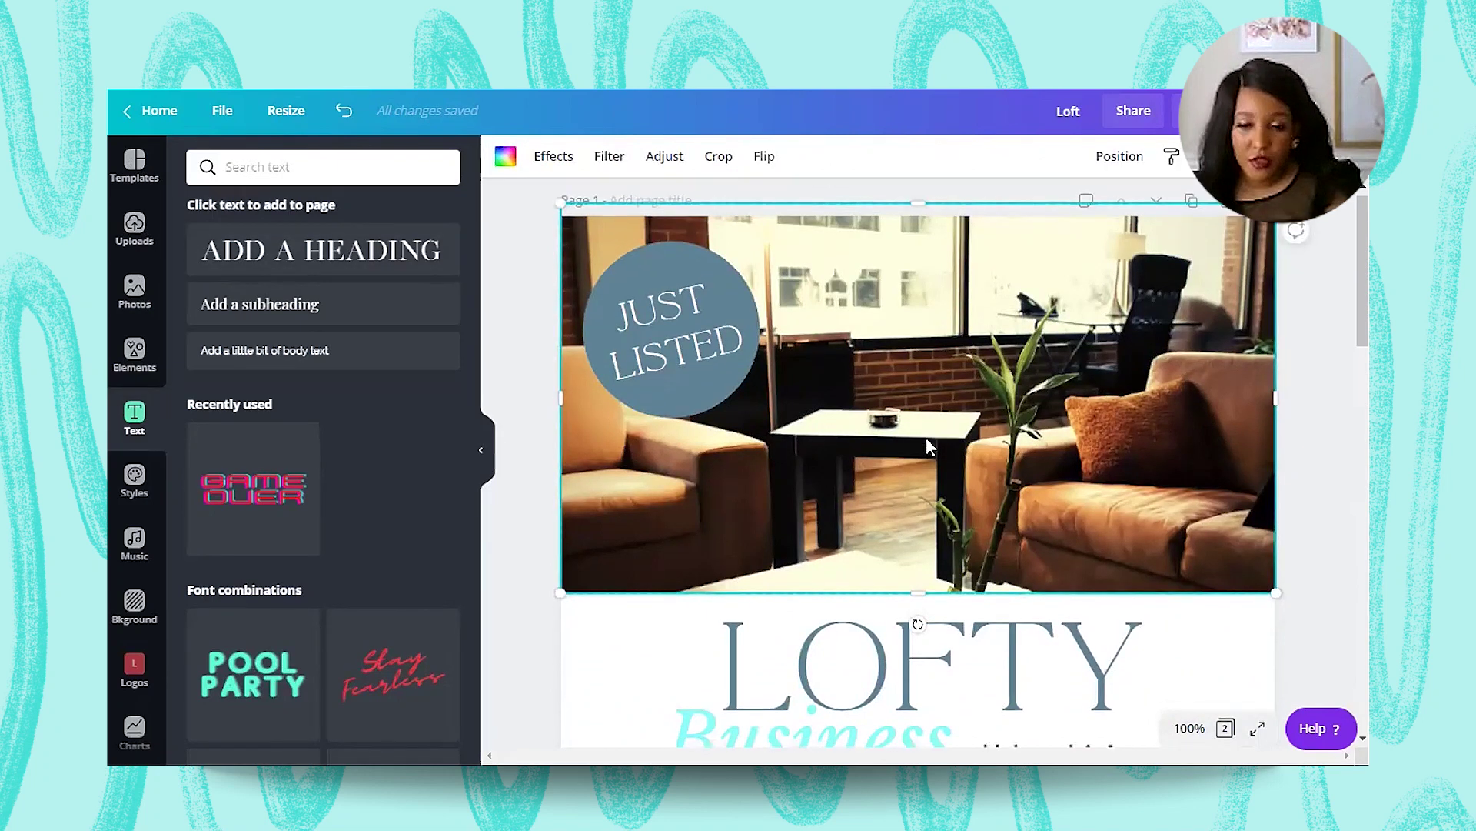
{"action": "scroll", "coordinate": [926, 444], "scroll_direction": "up", "scroll_amount": 2}
{"action": "left_click", "coordinate": [123, 235]}
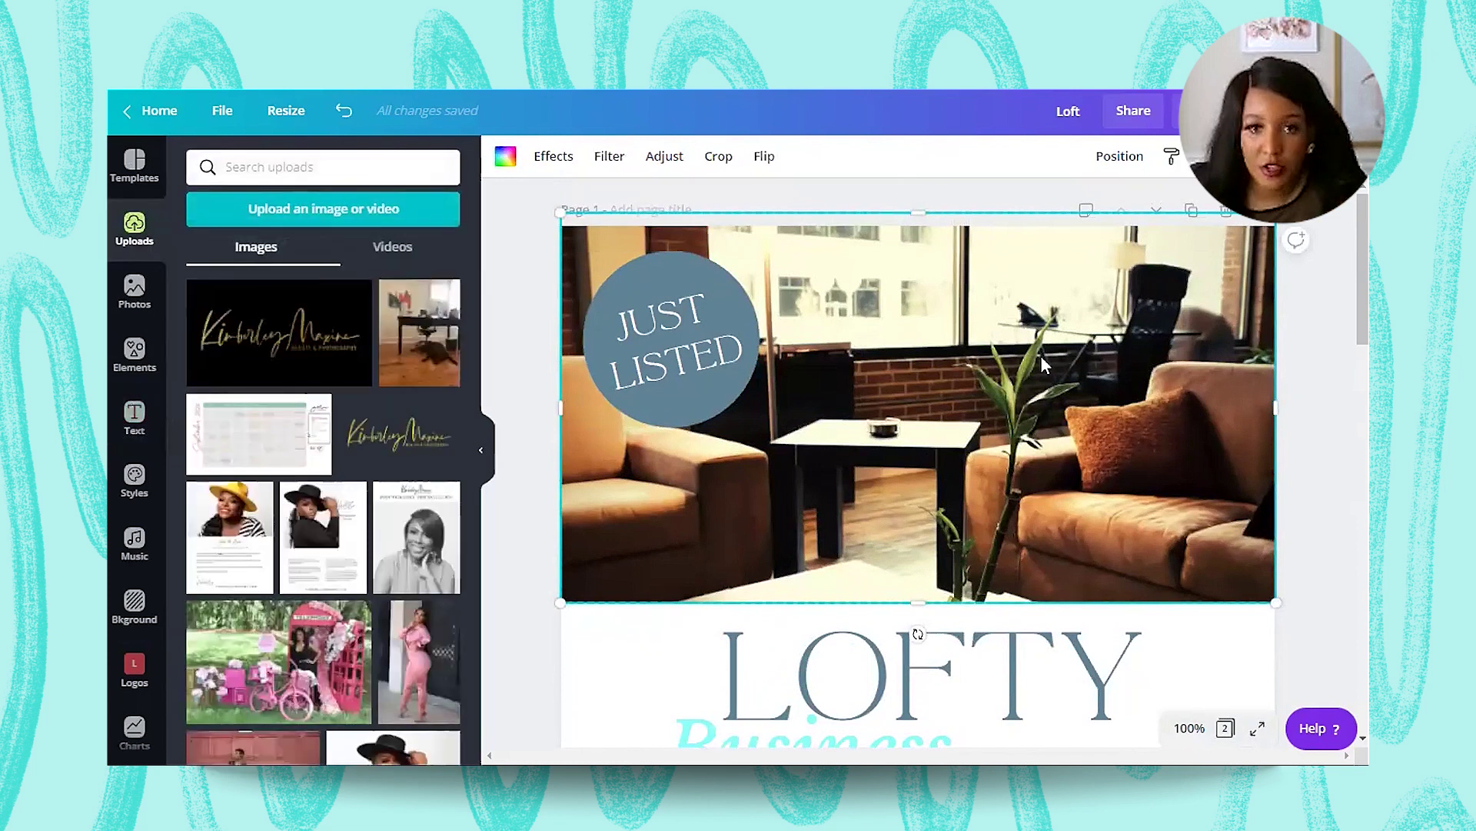
{"action": "scroll", "coordinate": [1042, 358], "scroll_direction": "down", "scroll_amount": 6}
{"action": "left_click", "coordinate": [711, 565]}
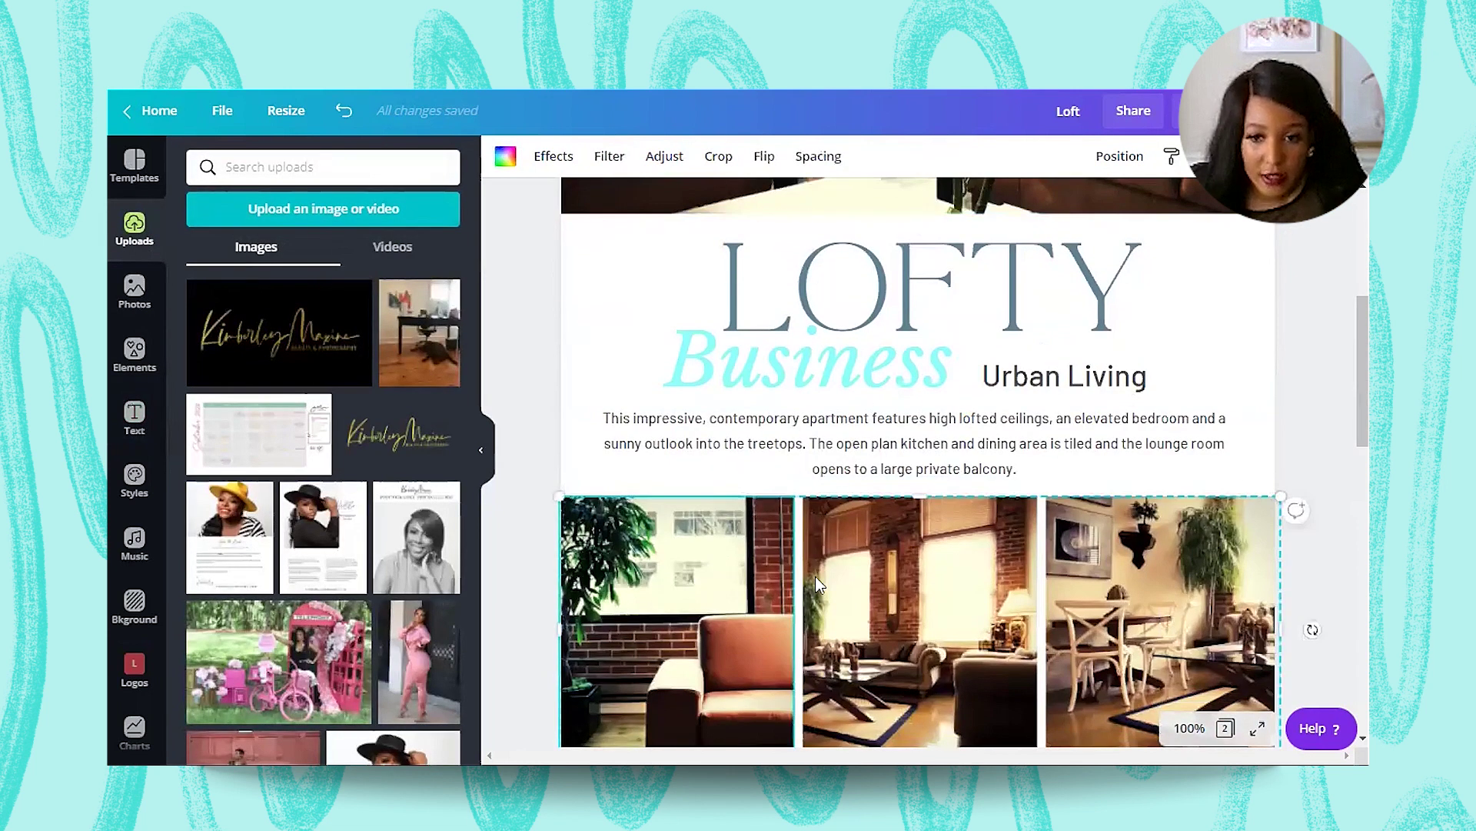
{"action": "scroll", "coordinate": [815, 575], "scroll_direction": "up", "scroll_amount": 6}
{"action": "left_click", "coordinate": [820, 446]}
Step: Search the stock photos for "house" and replace page 1's main photo with the bright wood-floored interior with a cream sofa
{"action": "left_click", "coordinate": [142, 294]}
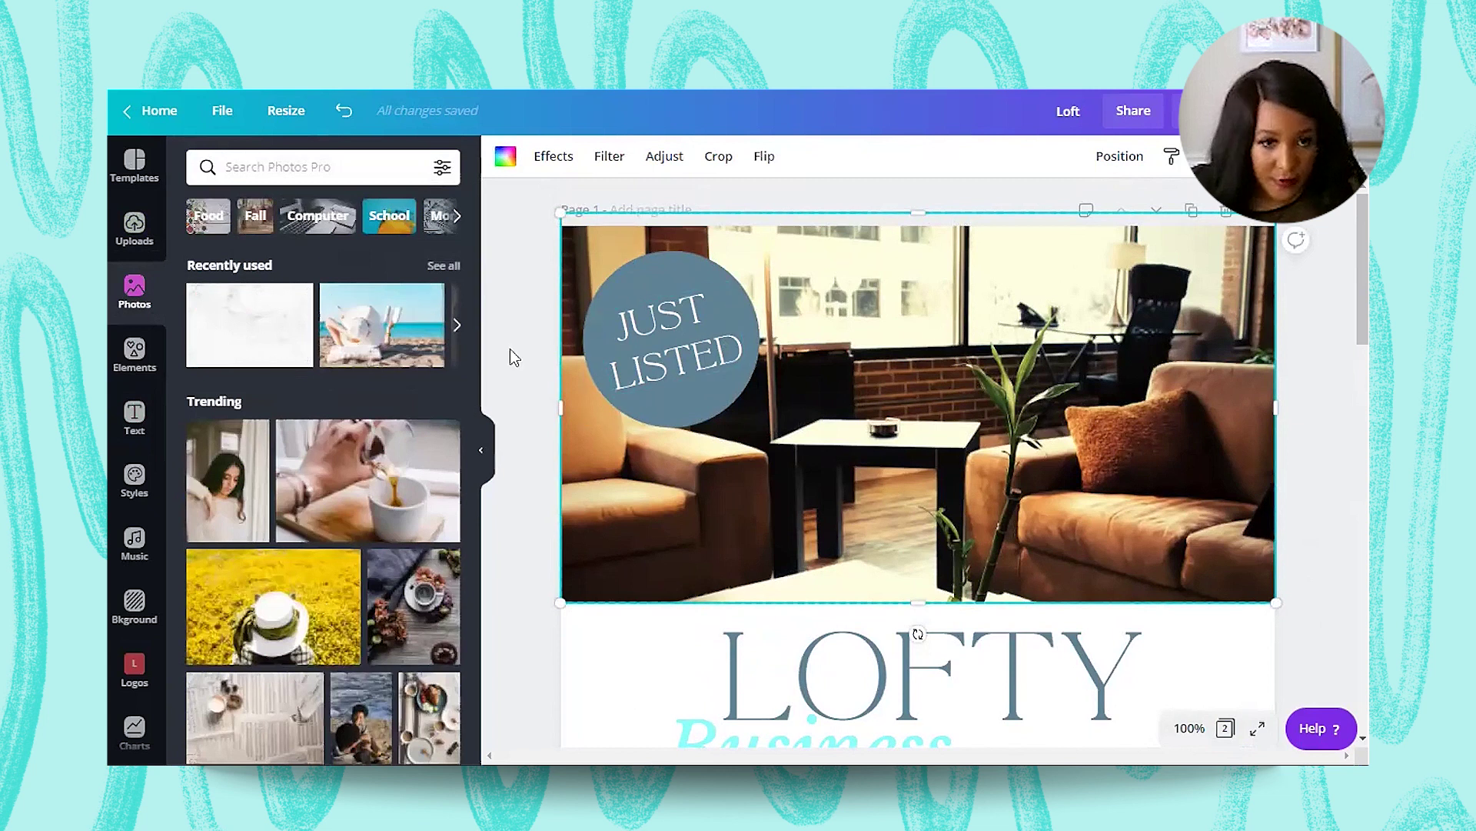
{"action": "left_click", "coordinate": [298, 167]}
{"action": "type", "text": "house"}
{"action": "key", "text": "Return"}
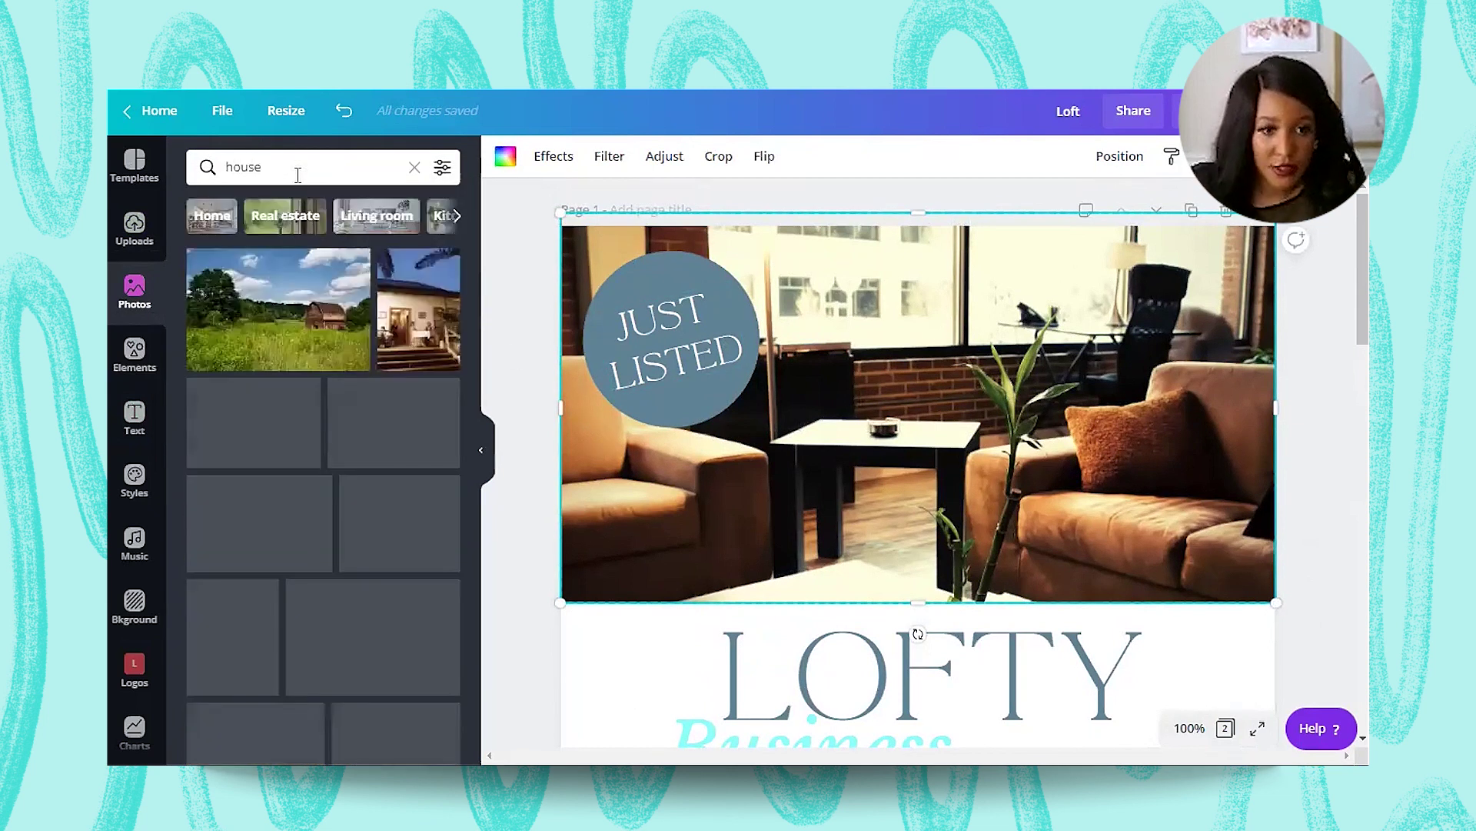
{"action": "scroll", "coordinate": [286, 573], "scroll_direction": "down", "scroll_amount": 3}
{"action": "scroll", "coordinate": [300, 570], "scroll_direction": "up", "scroll_amount": 1}
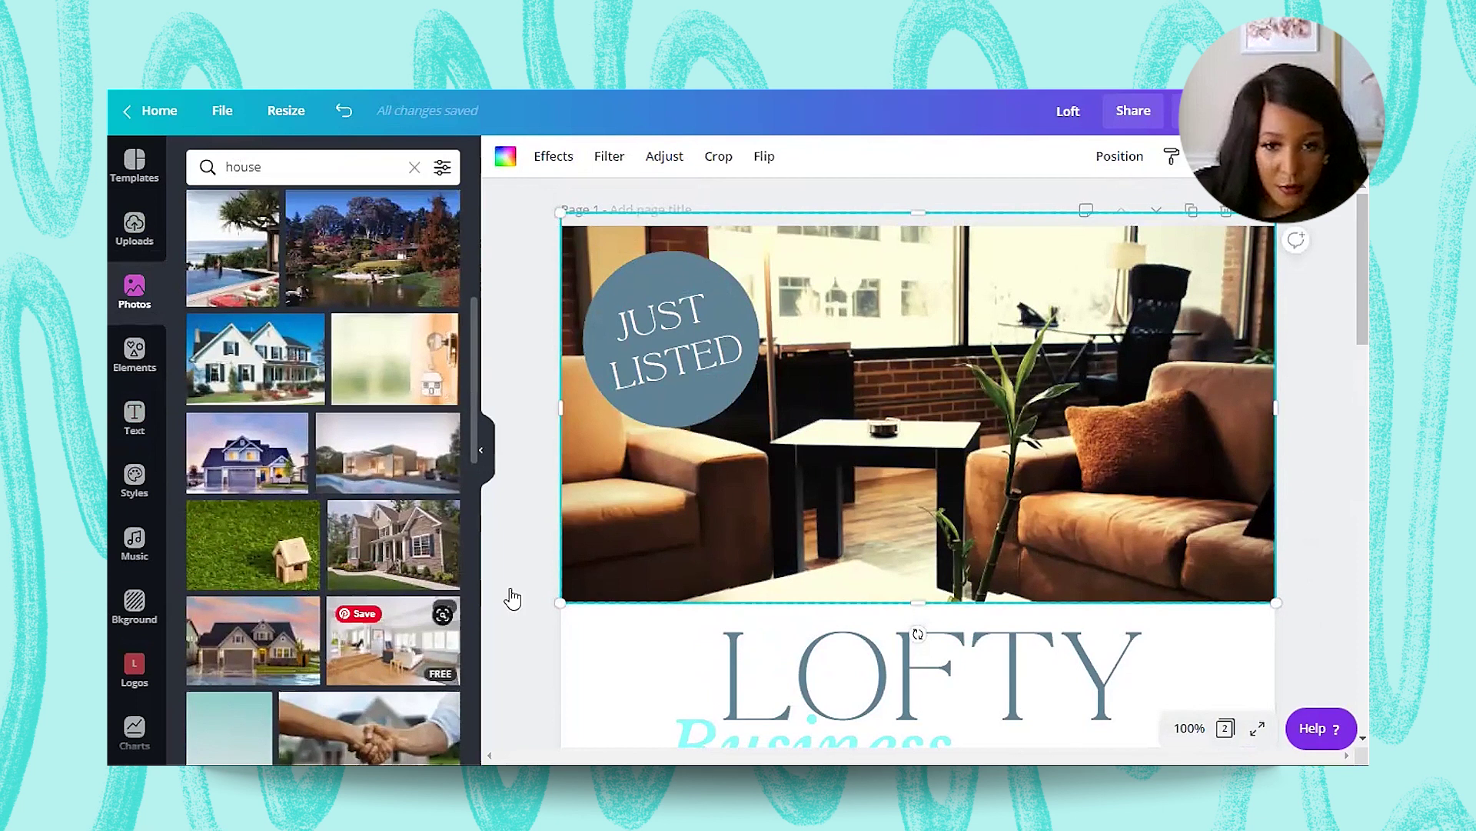
{"action": "left_click_drag", "start_coordinate": [513, 598], "coordinate": [666, 554]}
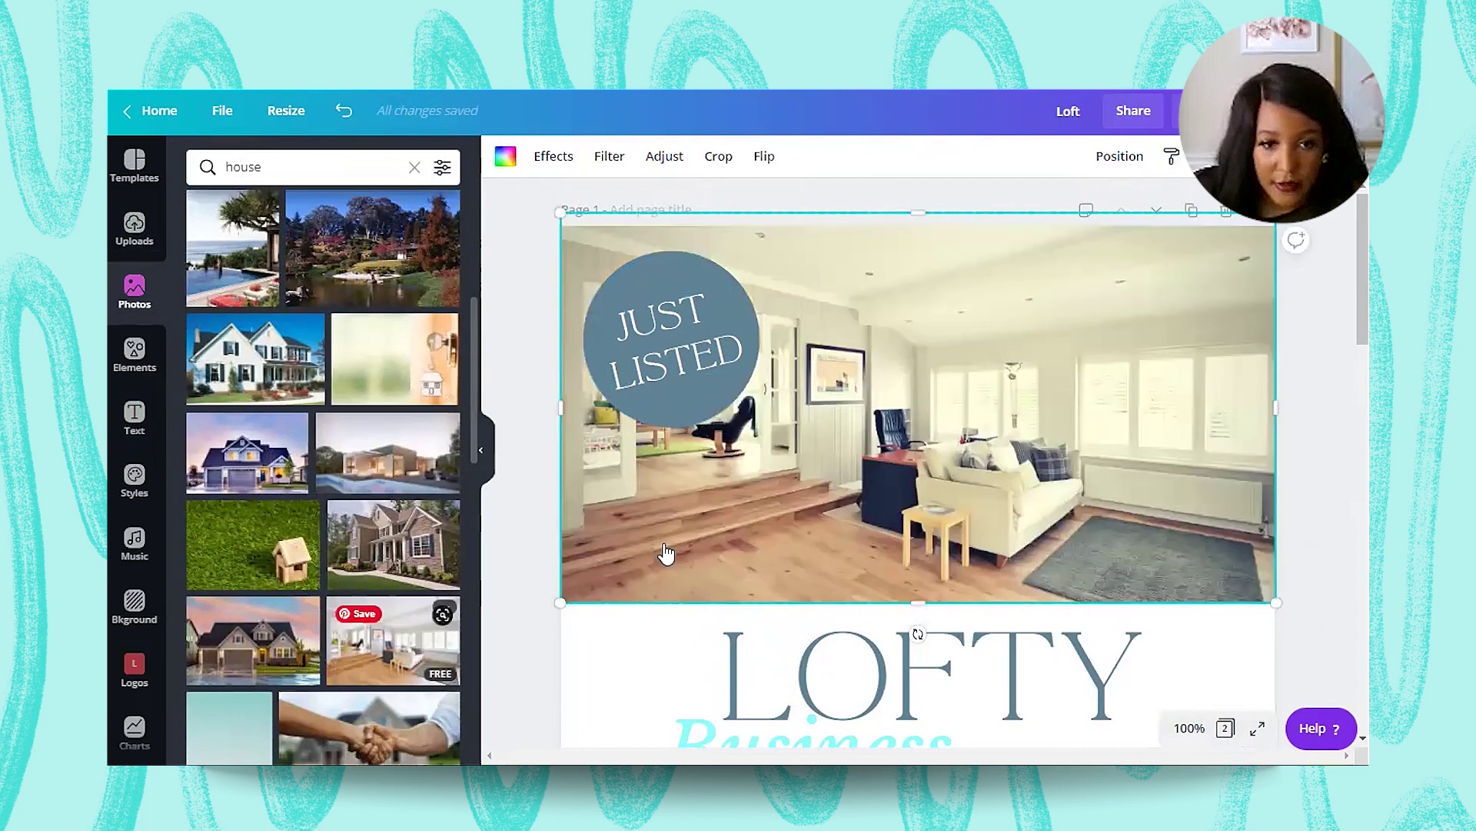
Step: Replace the first photo in page 1's three-photo row with the gray garage-front house at dusk
{"action": "scroll", "coordinate": [629, 538], "scroll_direction": "down", "scroll_amount": 5}
{"action": "left_click", "coordinate": [629, 598]}
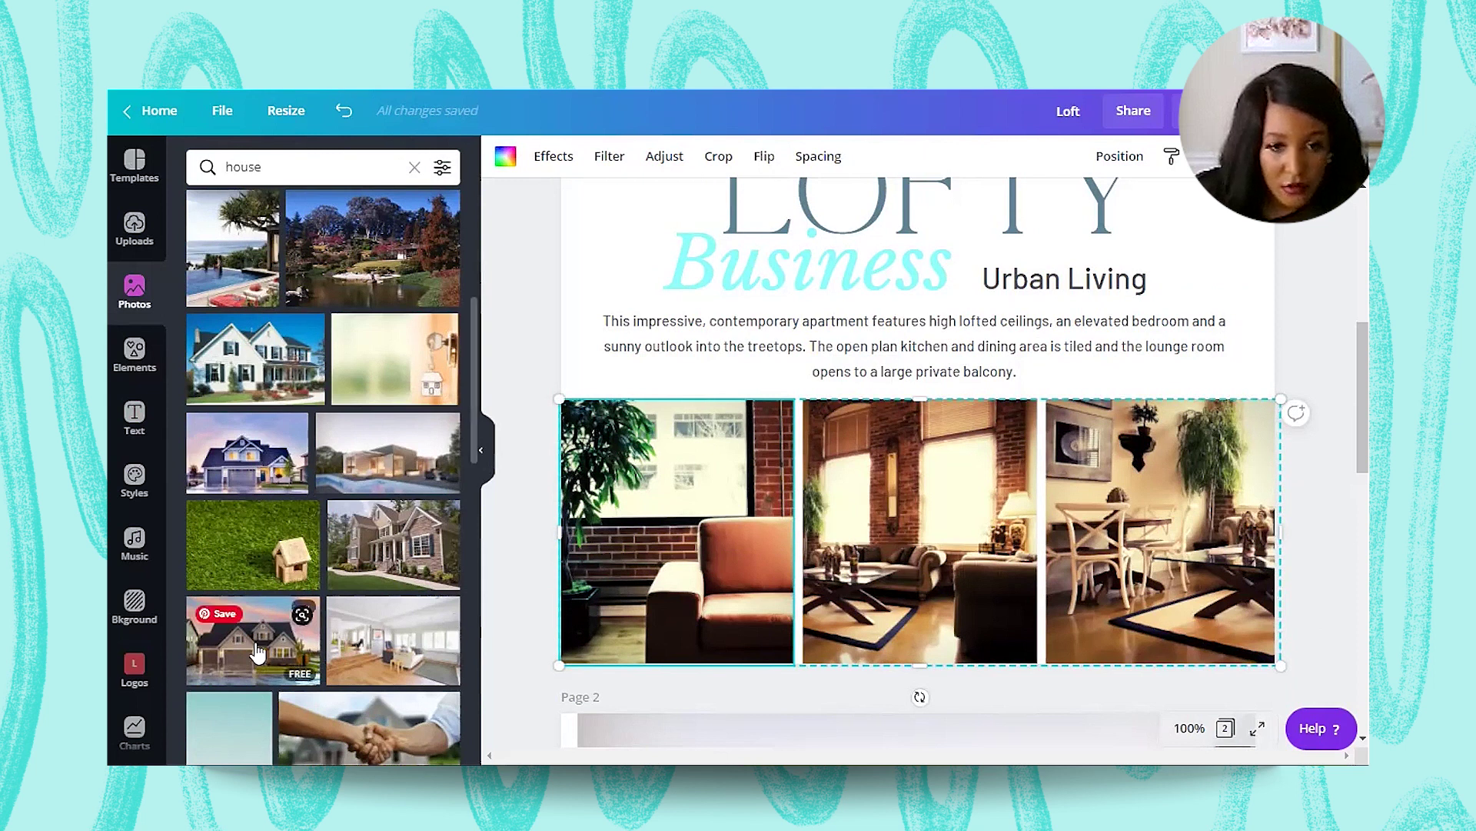
{"action": "left_click_drag", "start_coordinate": [288, 646], "coordinate": [610, 555]}
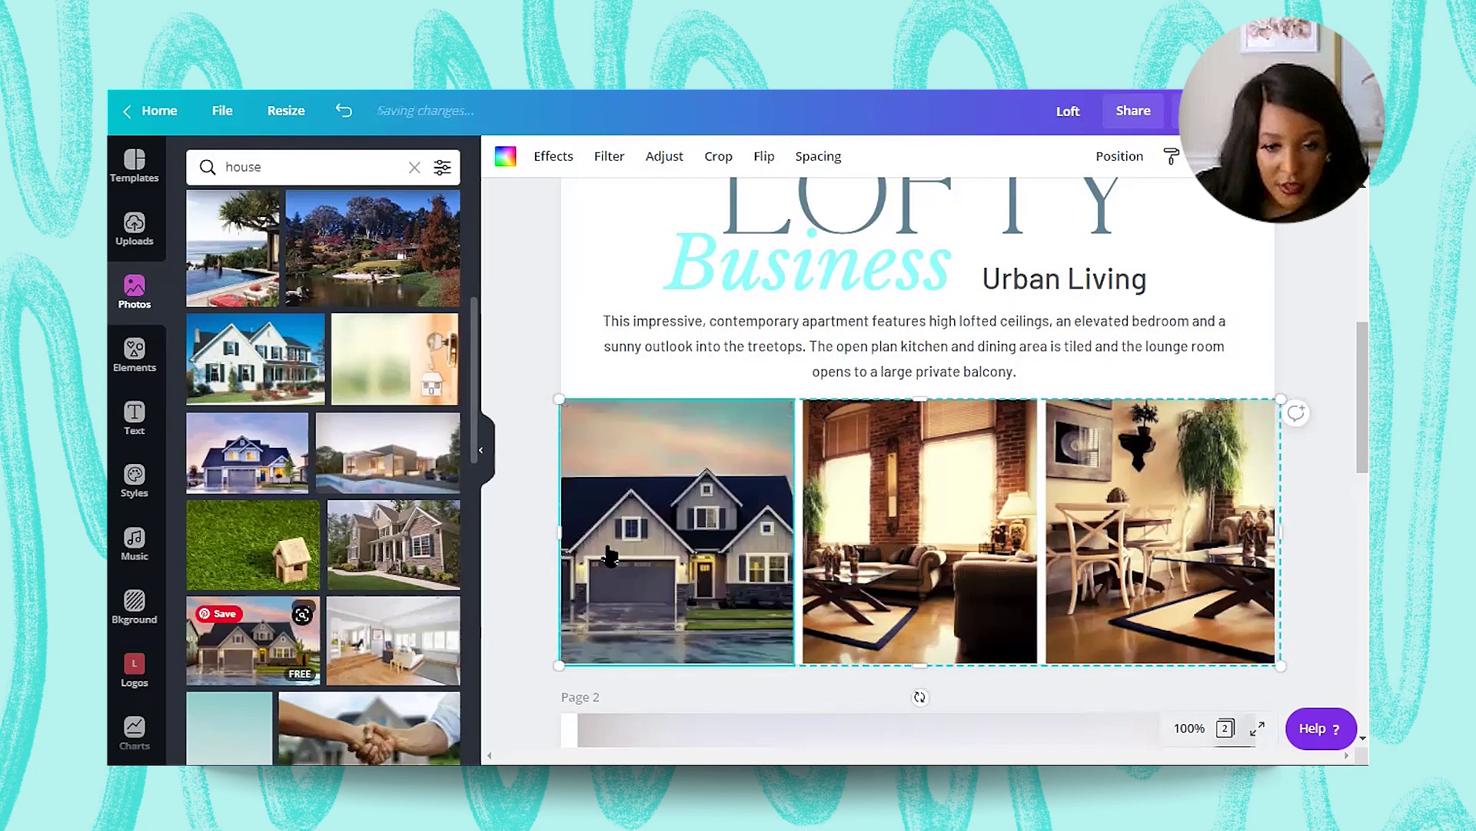
Step: Browse the house photos, search for "house" again, and examine the related photo categories
{"action": "scroll", "coordinate": [369, 539], "scroll_direction": "down", "scroll_amount": 5}
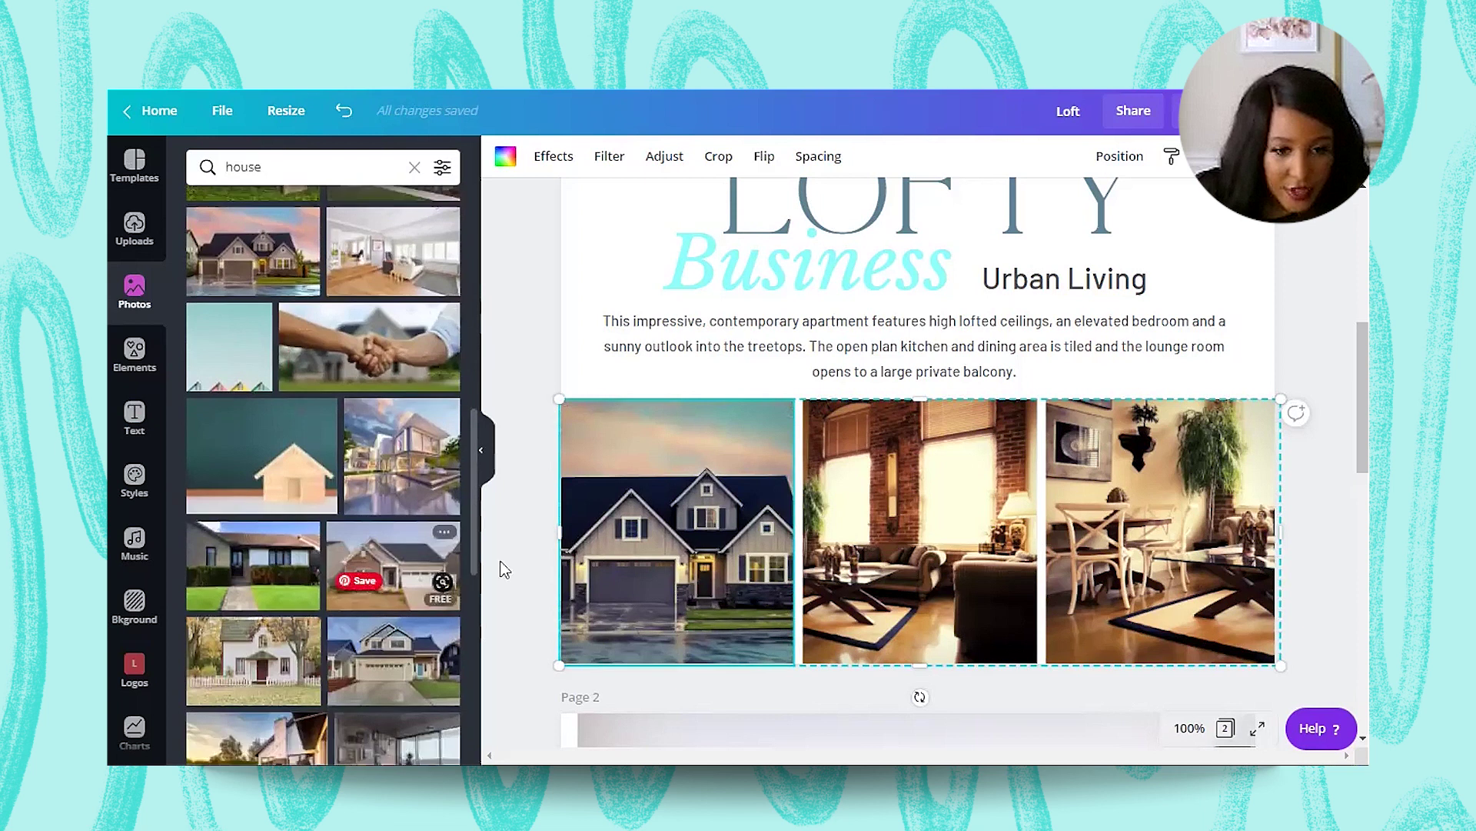
{"action": "scroll", "coordinate": [411, 536], "scroll_direction": "up", "scroll_amount": 6}
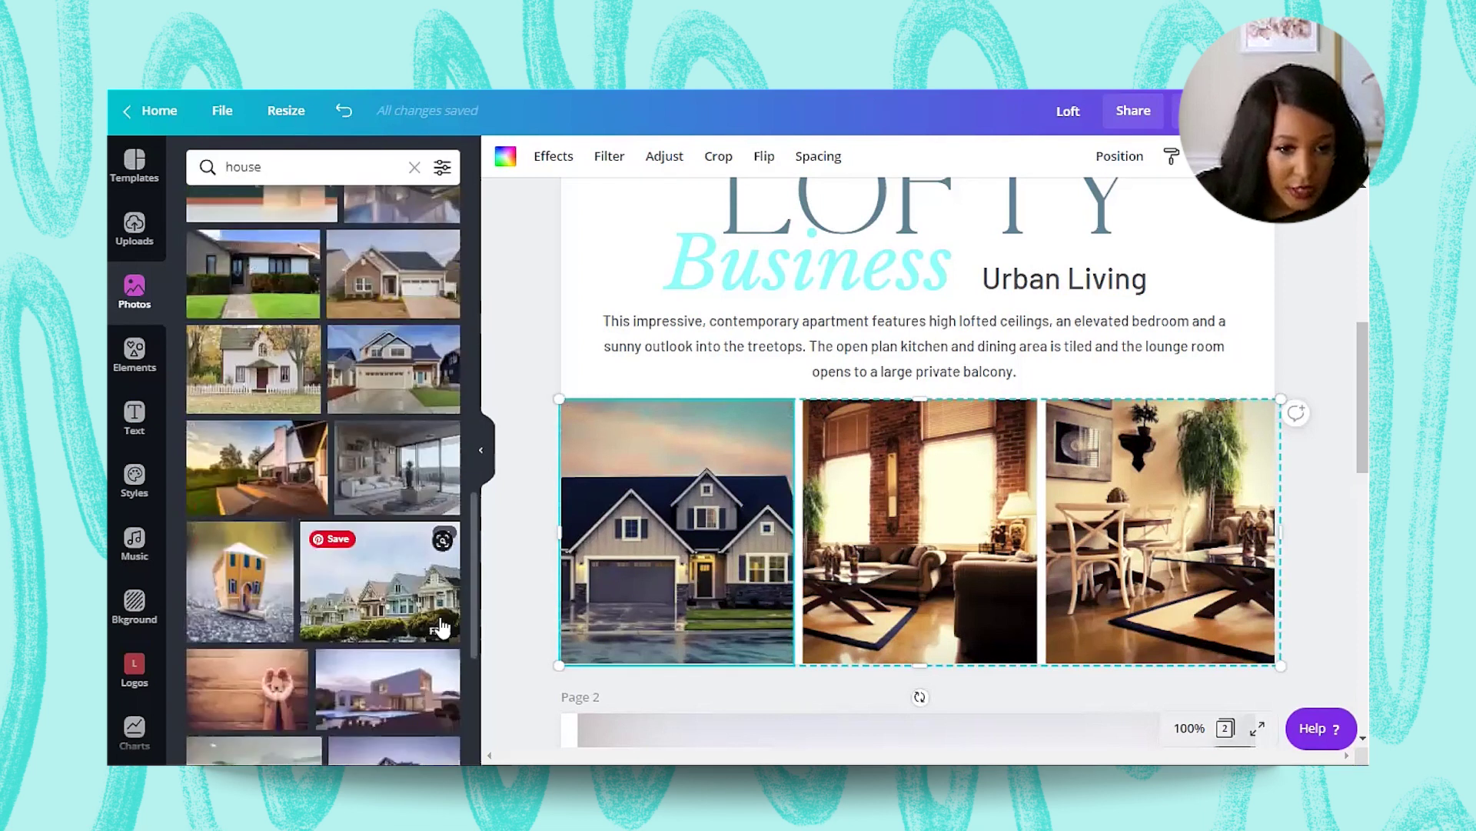
{"action": "left_click", "coordinate": [292, 171]}
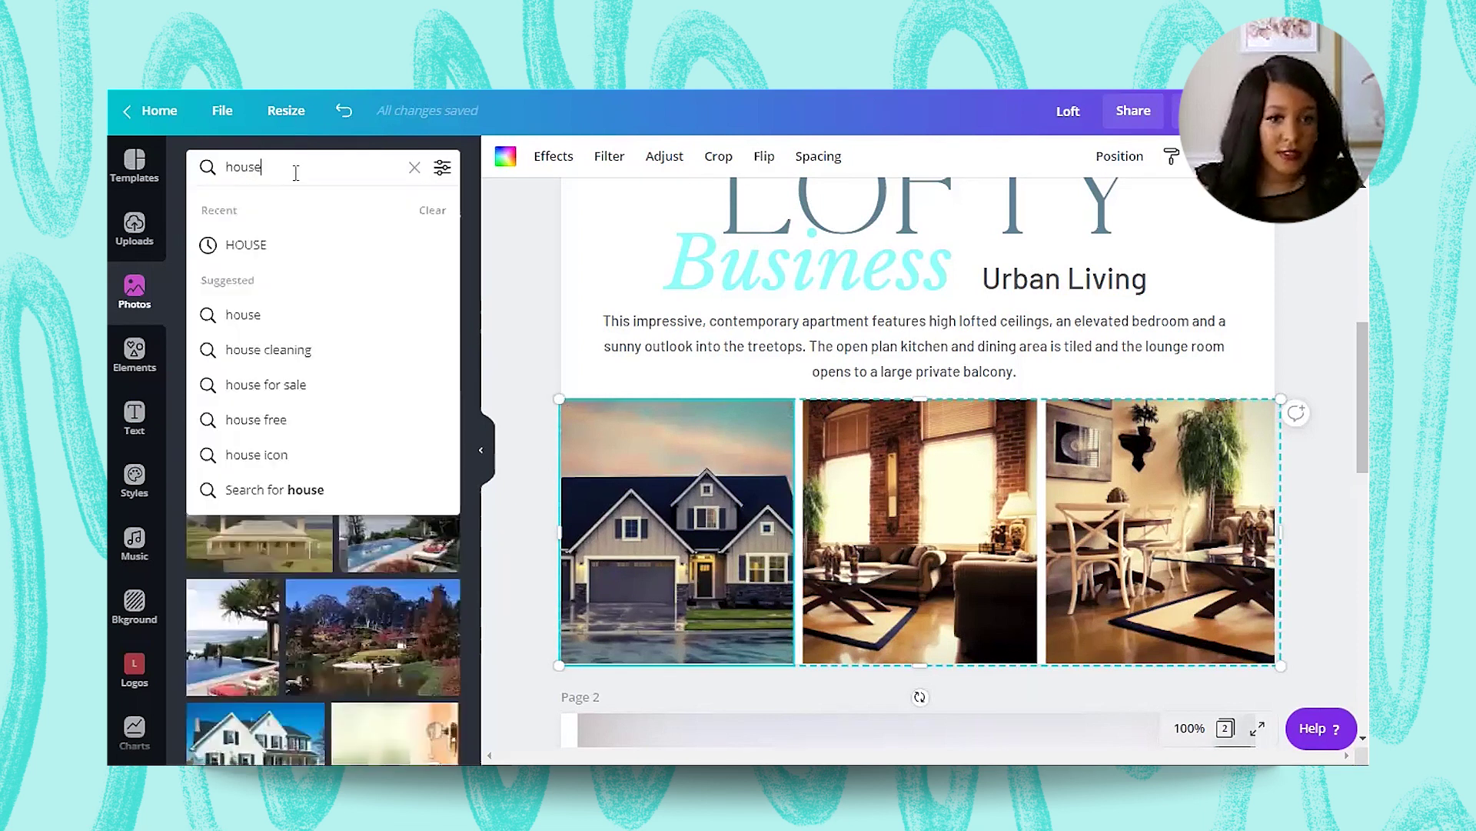
{"action": "left_click", "coordinate": [414, 167]}
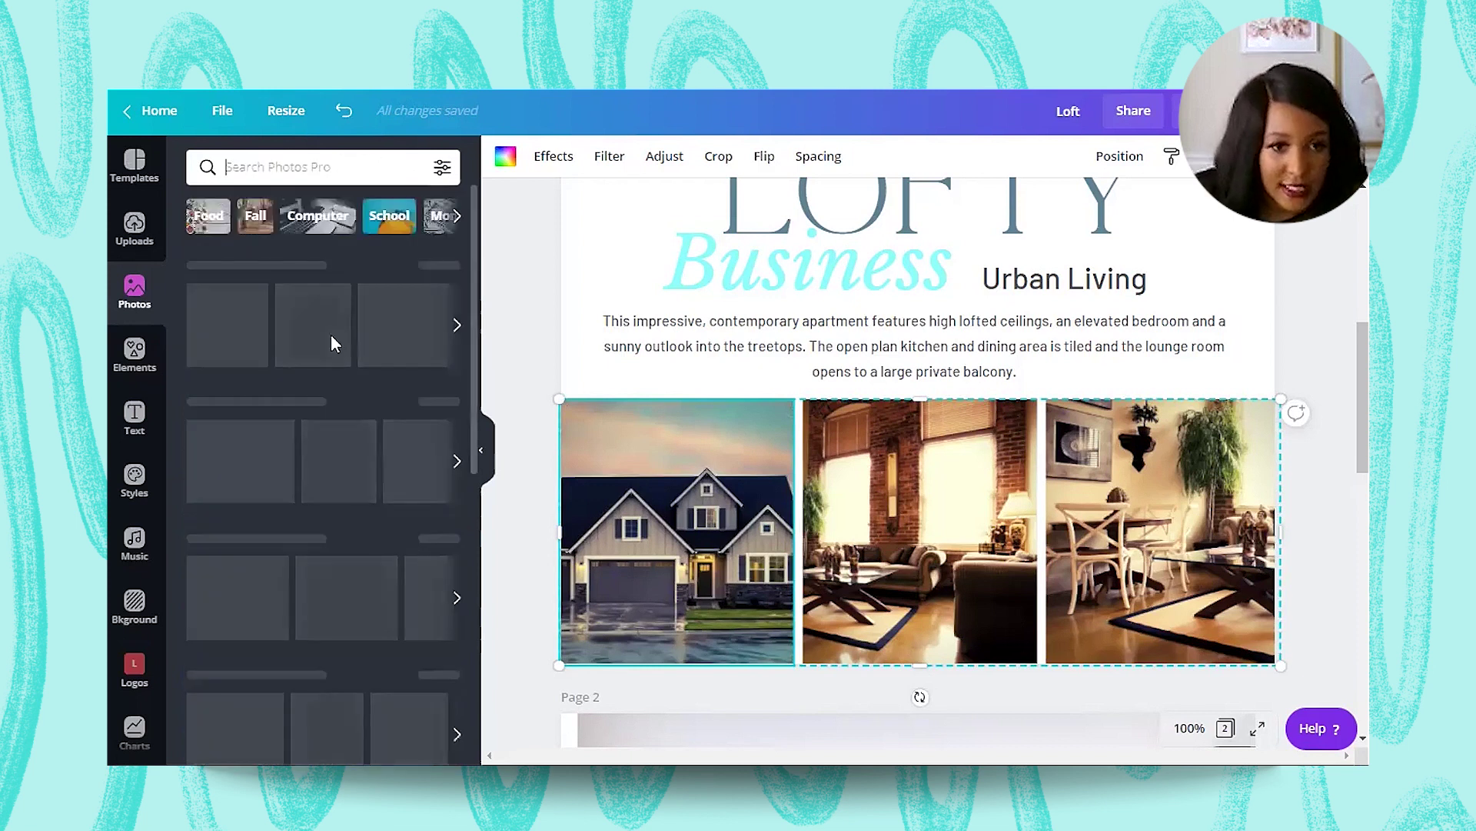
{"action": "type", "text": "house"}
{"action": "key", "text": "Return"}
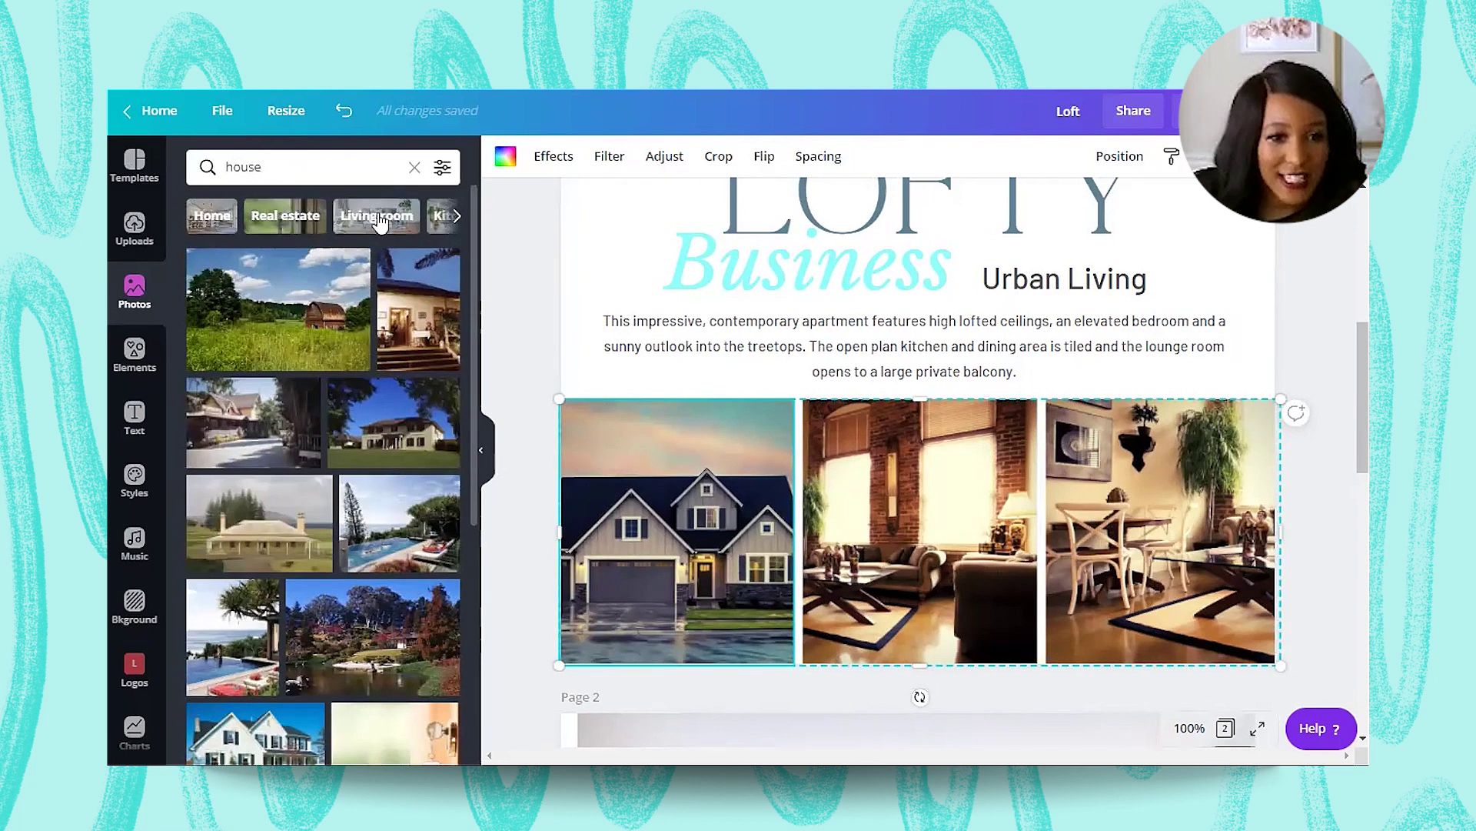
{"action": "left_click", "coordinate": [457, 217]}
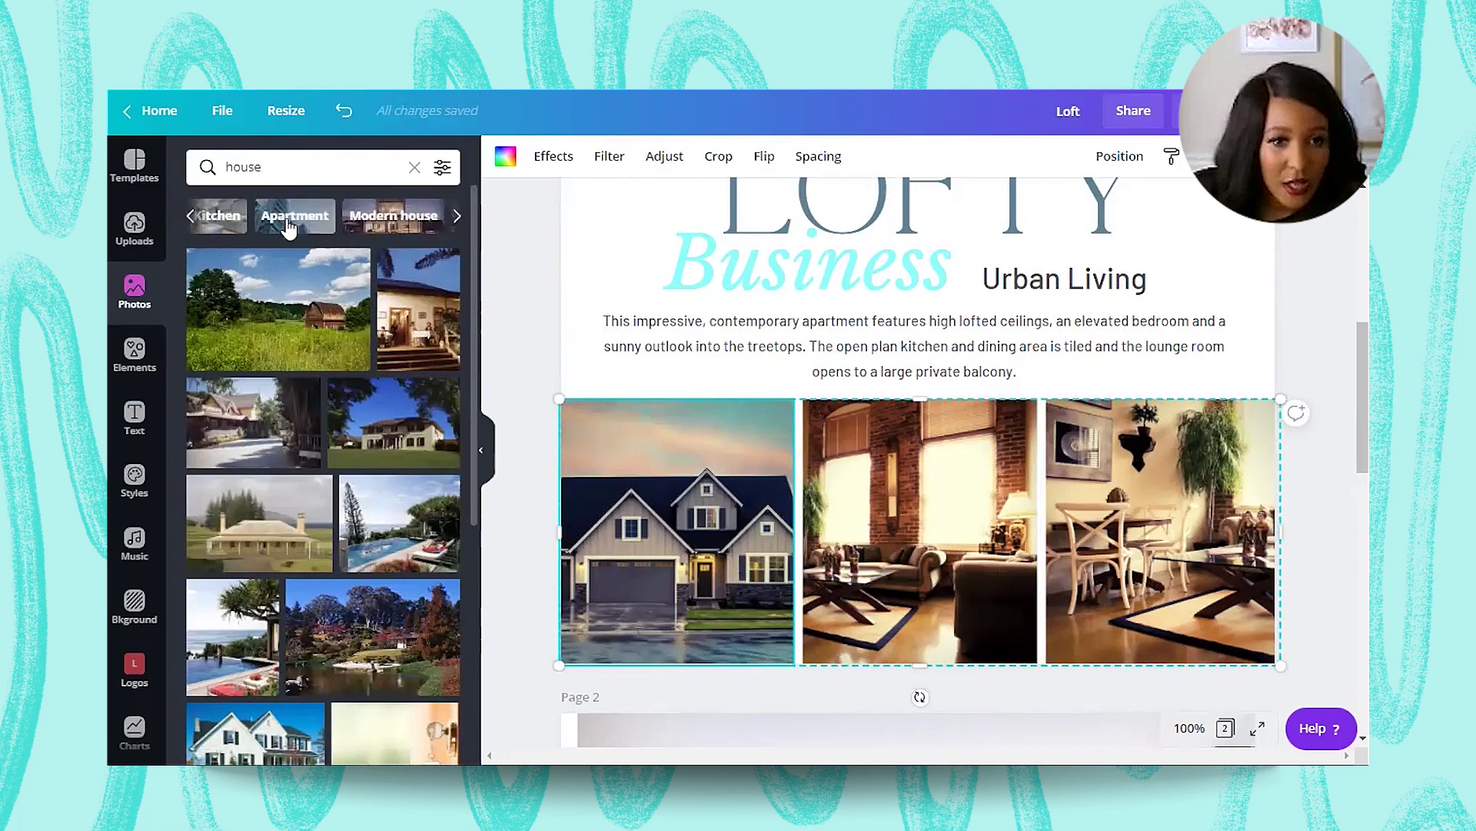
{"action": "left_click", "coordinate": [192, 221]}
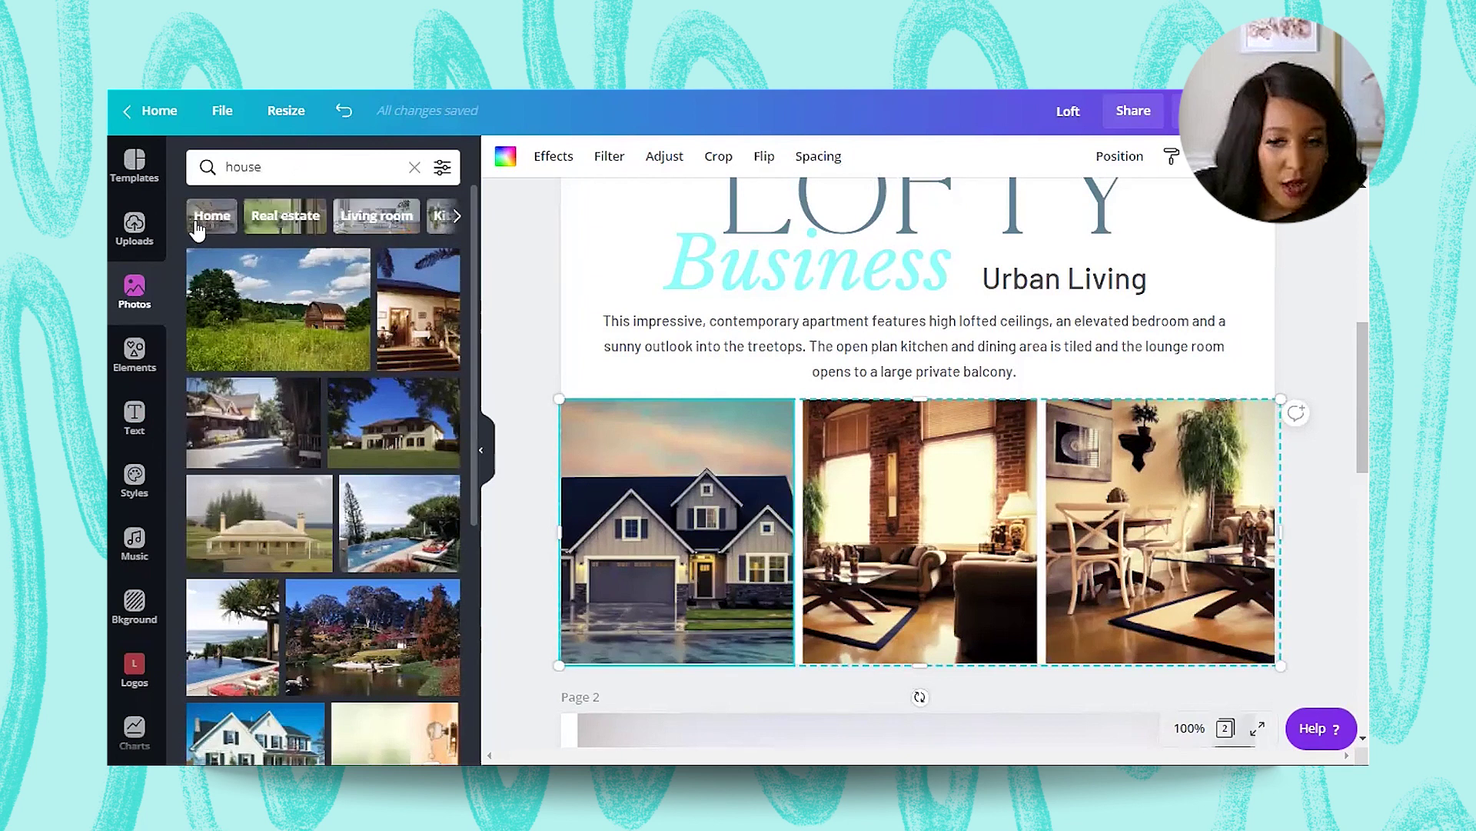
Step: Find photos in the Living room category and replace the middle photo of page 1's row with the white fireplace living room
{"action": "left_click", "coordinate": [398, 221]}
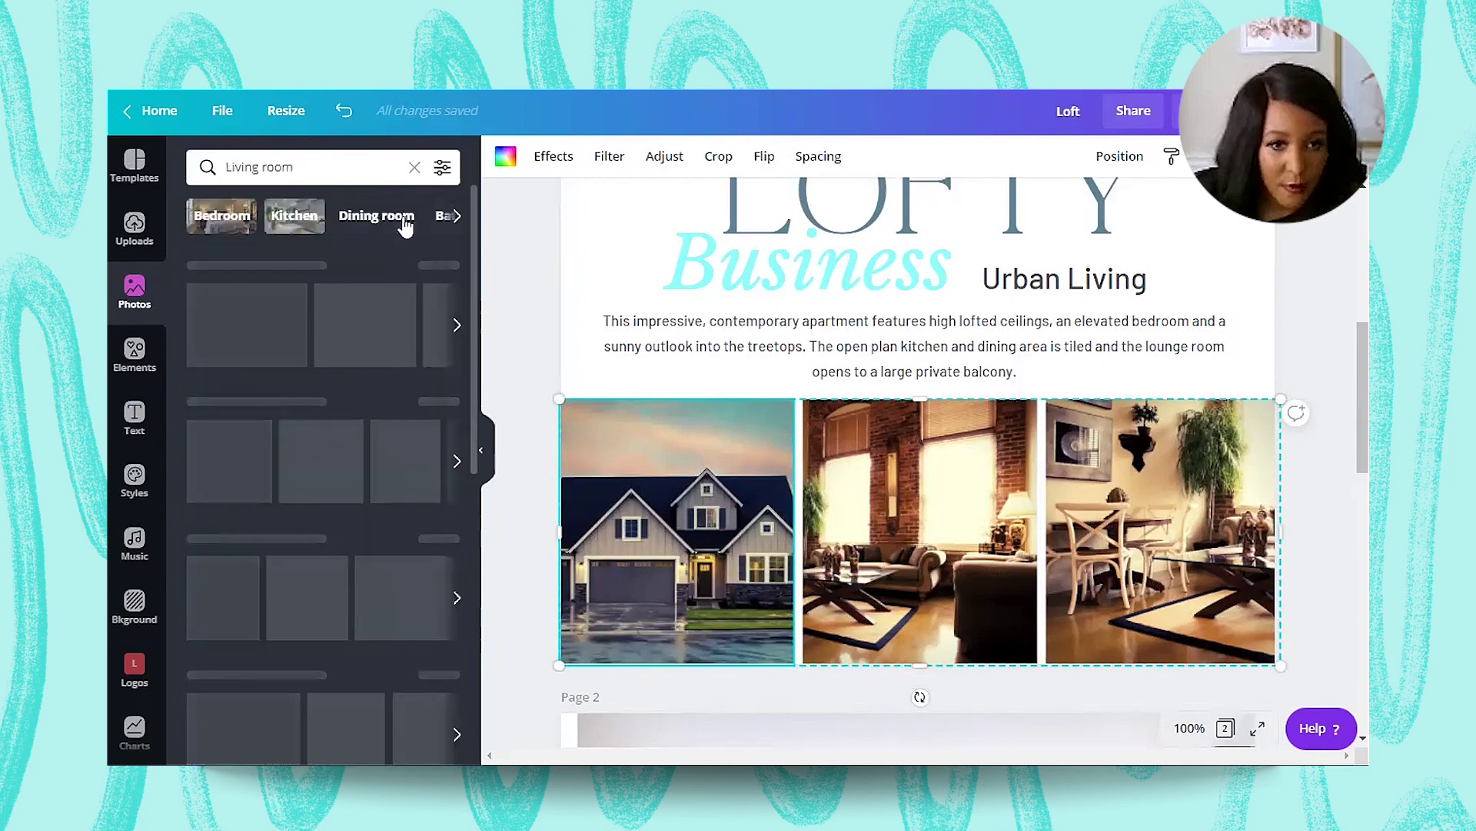
{"action": "scroll", "coordinate": [722, 377], "scroll_direction": "up", "scroll_amount": 5}
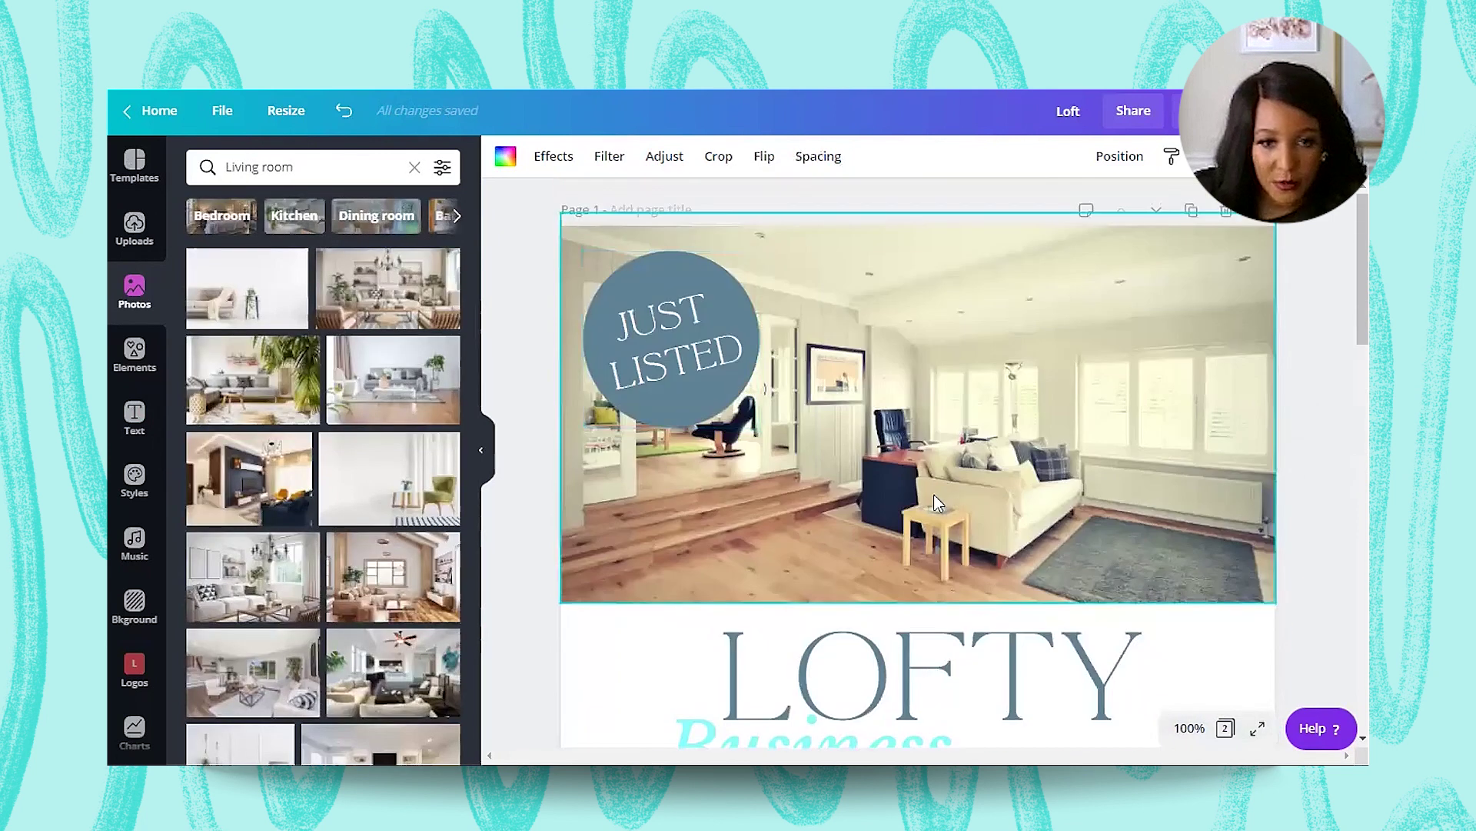
{"action": "scroll", "coordinate": [929, 498], "scroll_direction": "down", "scroll_amount": 4}
{"action": "scroll", "coordinate": [929, 500], "scroll_direction": "up", "scroll_amount": 5}
{"action": "scroll", "coordinate": [928, 500], "scroll_direction": "down", "scroll_amount": 7}
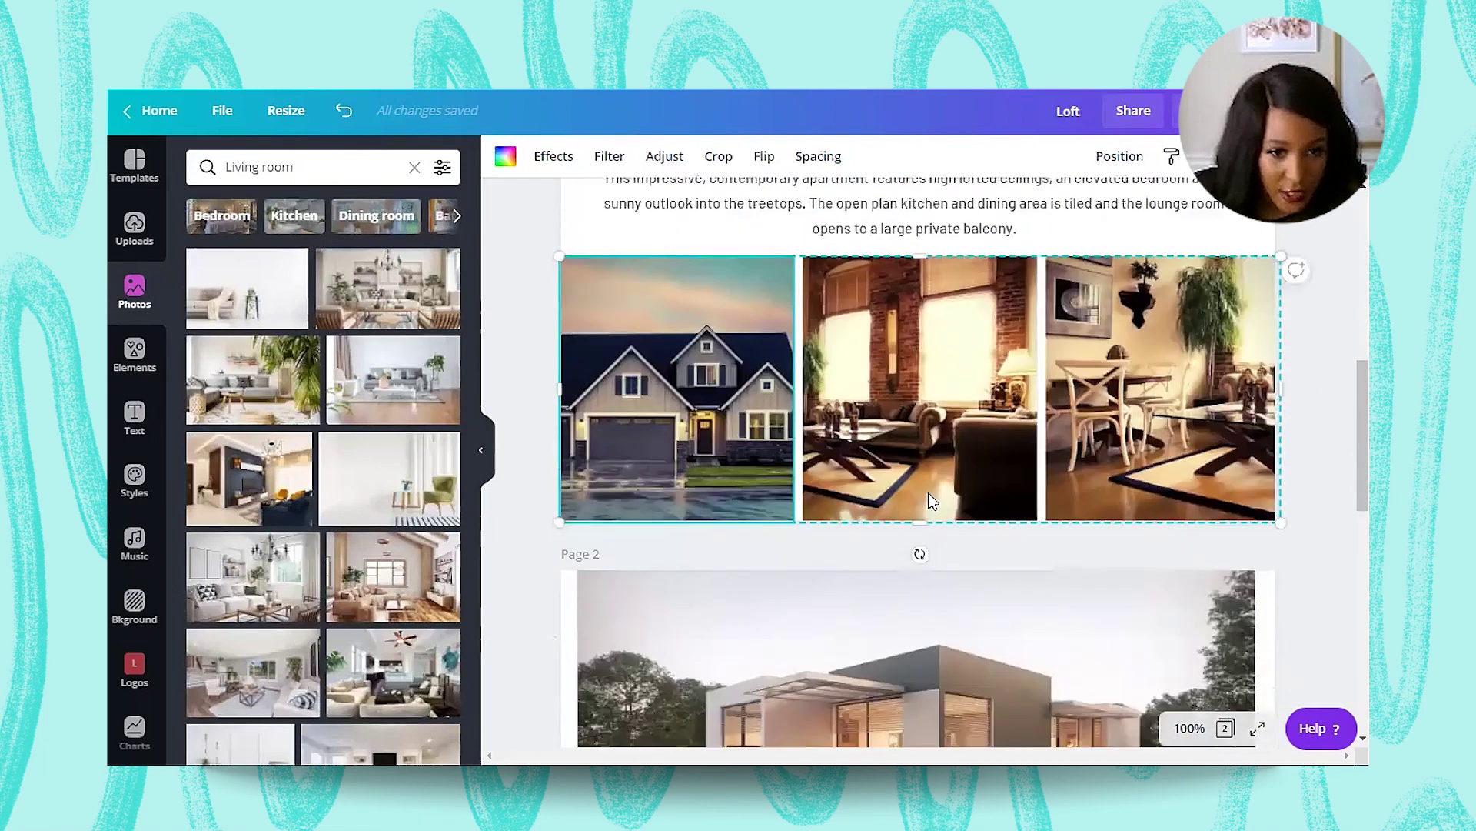
{"action": "scroll", "coordinate": [269, 626], "scroll_direction": "down", "scroll_amount": 3}
{"action": "scroll", "coordinate": [916, 562], "scroll_direction": "up", "scroll_amount": 6}
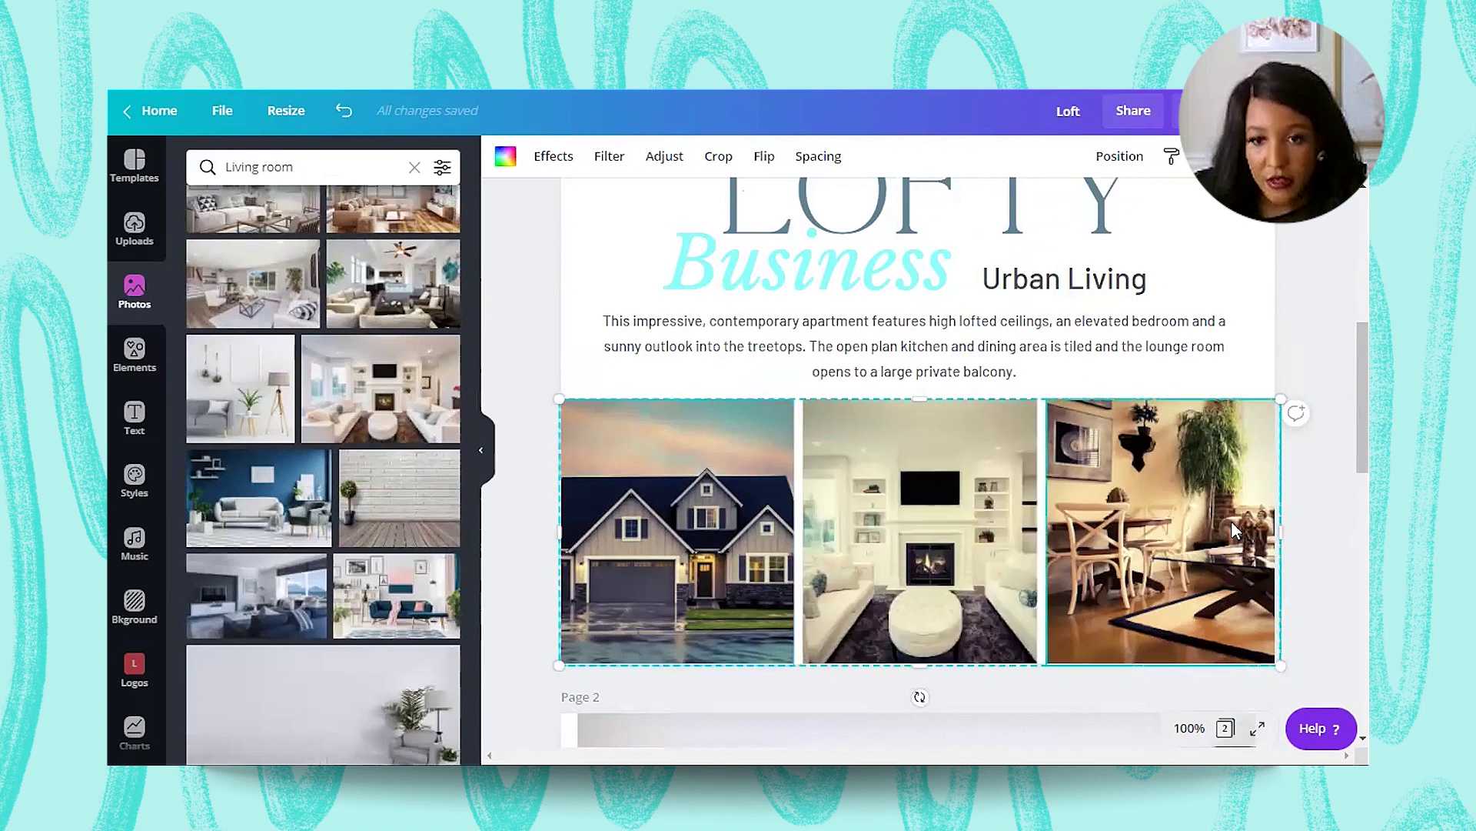
Step: Replace page 1's main photo with the white living room that has a fireplace and facing sofas
{"action": "scroll", "coordinate": [1231, 520], "scroll_direction": "up", "scroll_amount": 6}
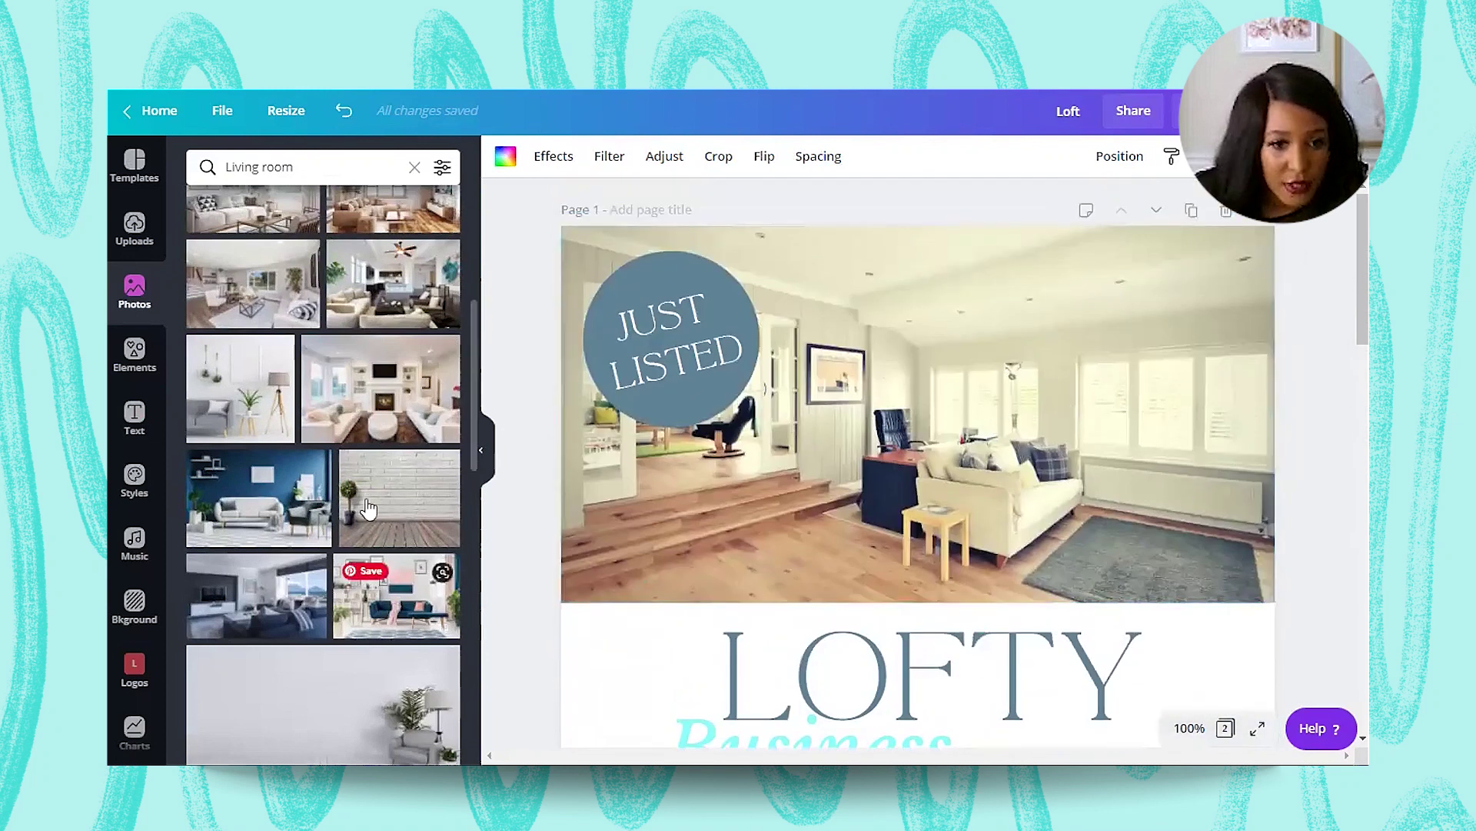
{"action": "scroll", "coordinate": [632, 441], "scroll_direction": "down", "scroll_amount": 4}
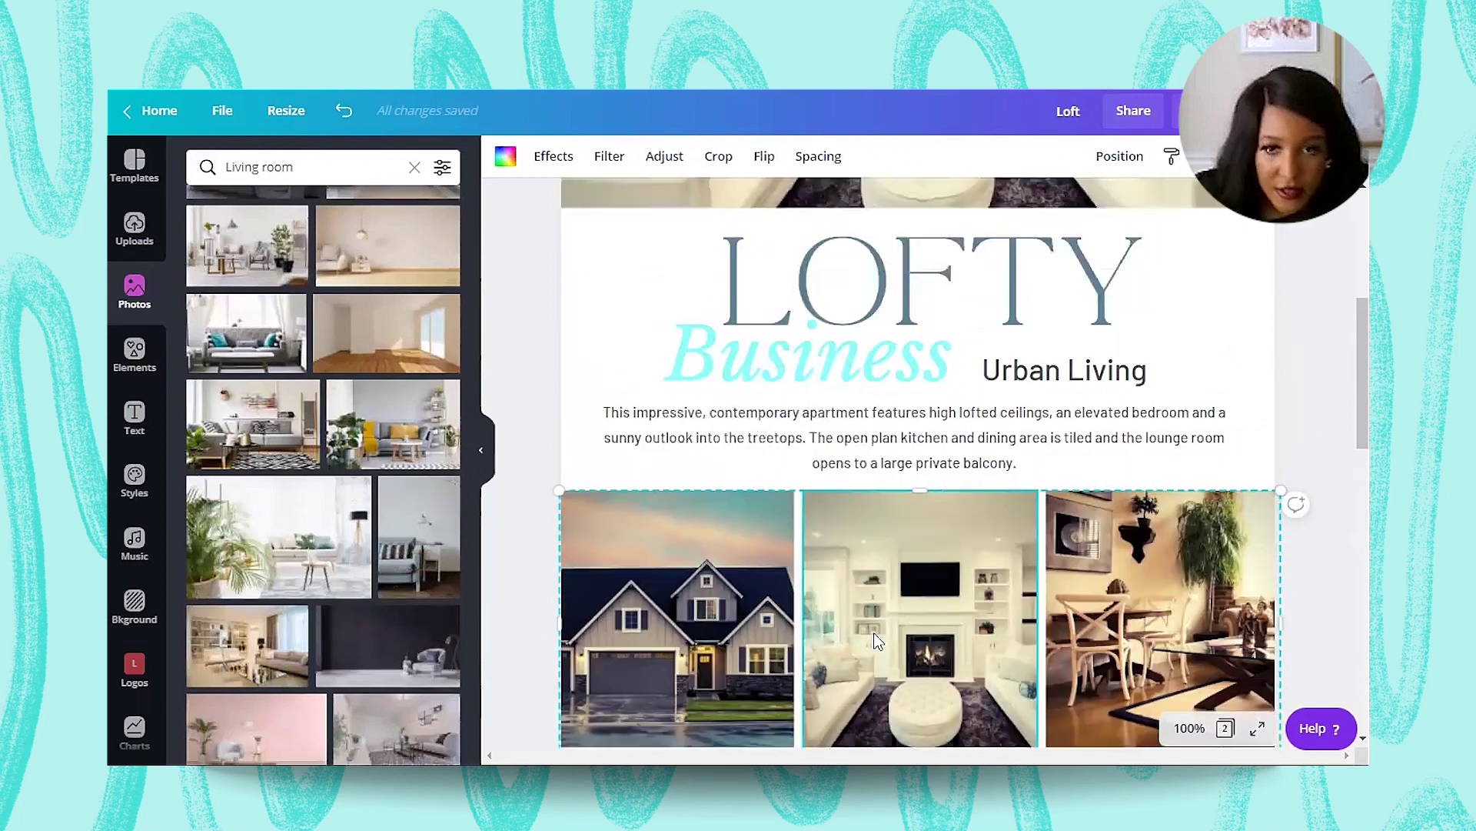
{"action": "scroll", "coordinate": [874, 632], "scroll_direction": "up", "scroll_amount": 5}
{"action": "scroll", "coordinate": [873, 632], "scroll_direction": "down", "scroll_amount": 5}
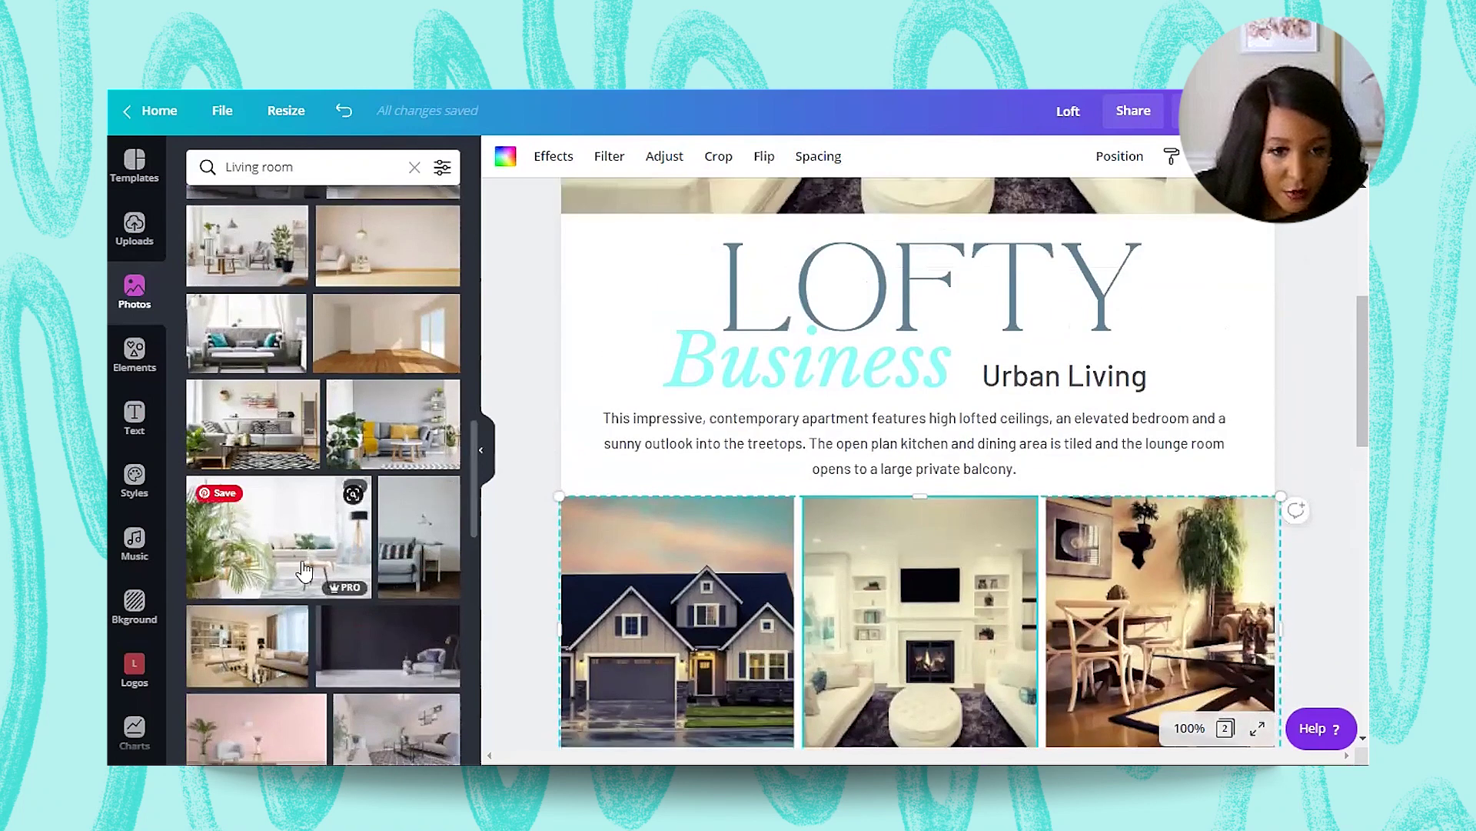
Step: Replace the middle photo of page 1's row with the bright white room showing a sofa and palm leaves
{"action": "scroll", "coordinate": [377, 578], "scroll_direction": "down", "scroll_amount": 2}
{"action": "scroll", "coordinate": [846, 461], "scroll_direction": "up", "scroll_amount": 5}
{"action": "scroll", "coordinate": [1114, 614], "scroll_direction": "down", "scroll_amount": 6}
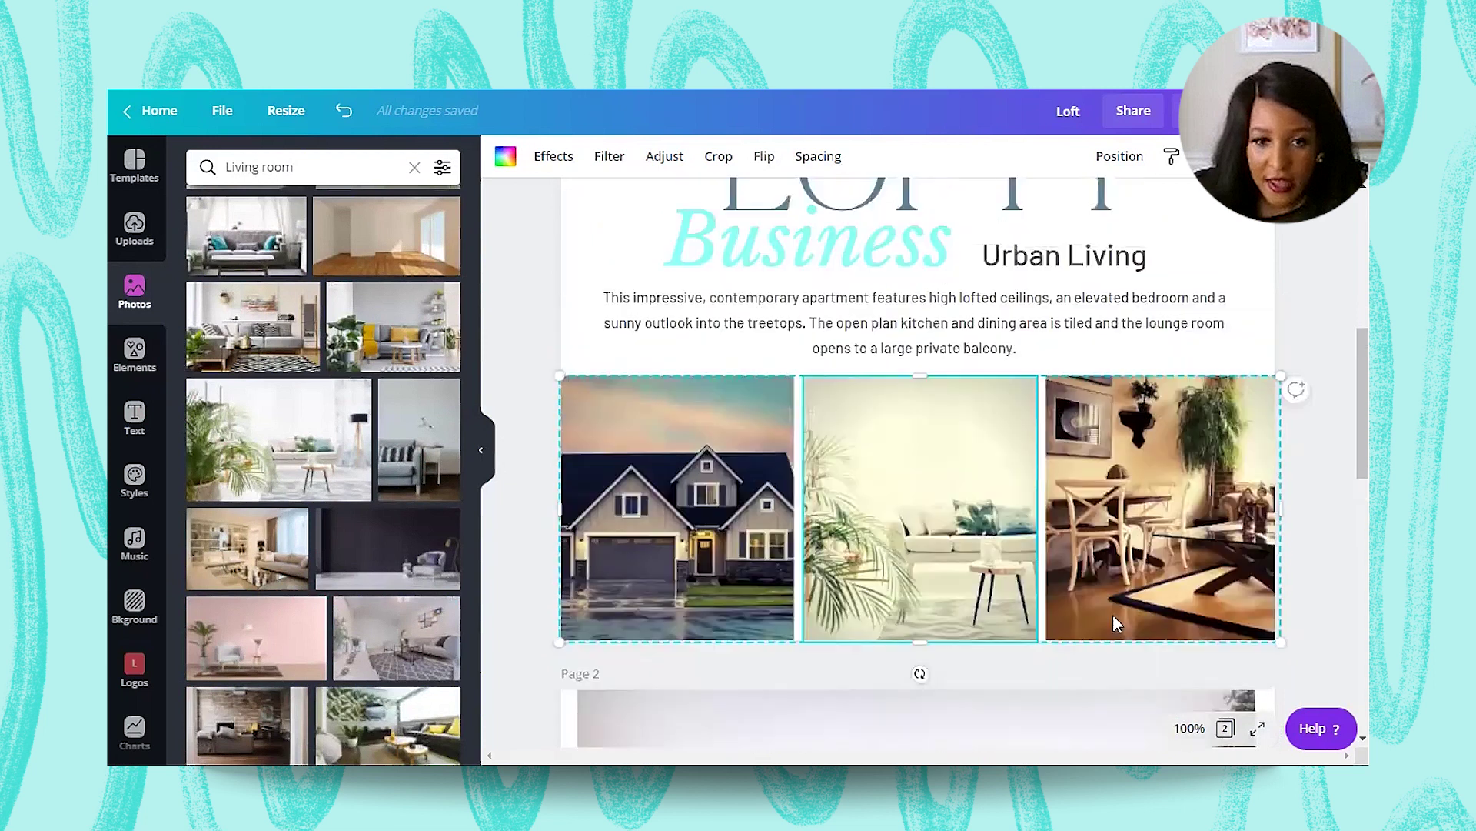
Step: Find photos in the Kitchen category and replace the third photo of page 1's row with the white island kitchen
{"action": "scroll", "coordinate": [723, 377], "scroll_direction": "up", "scroll_amount": 6}
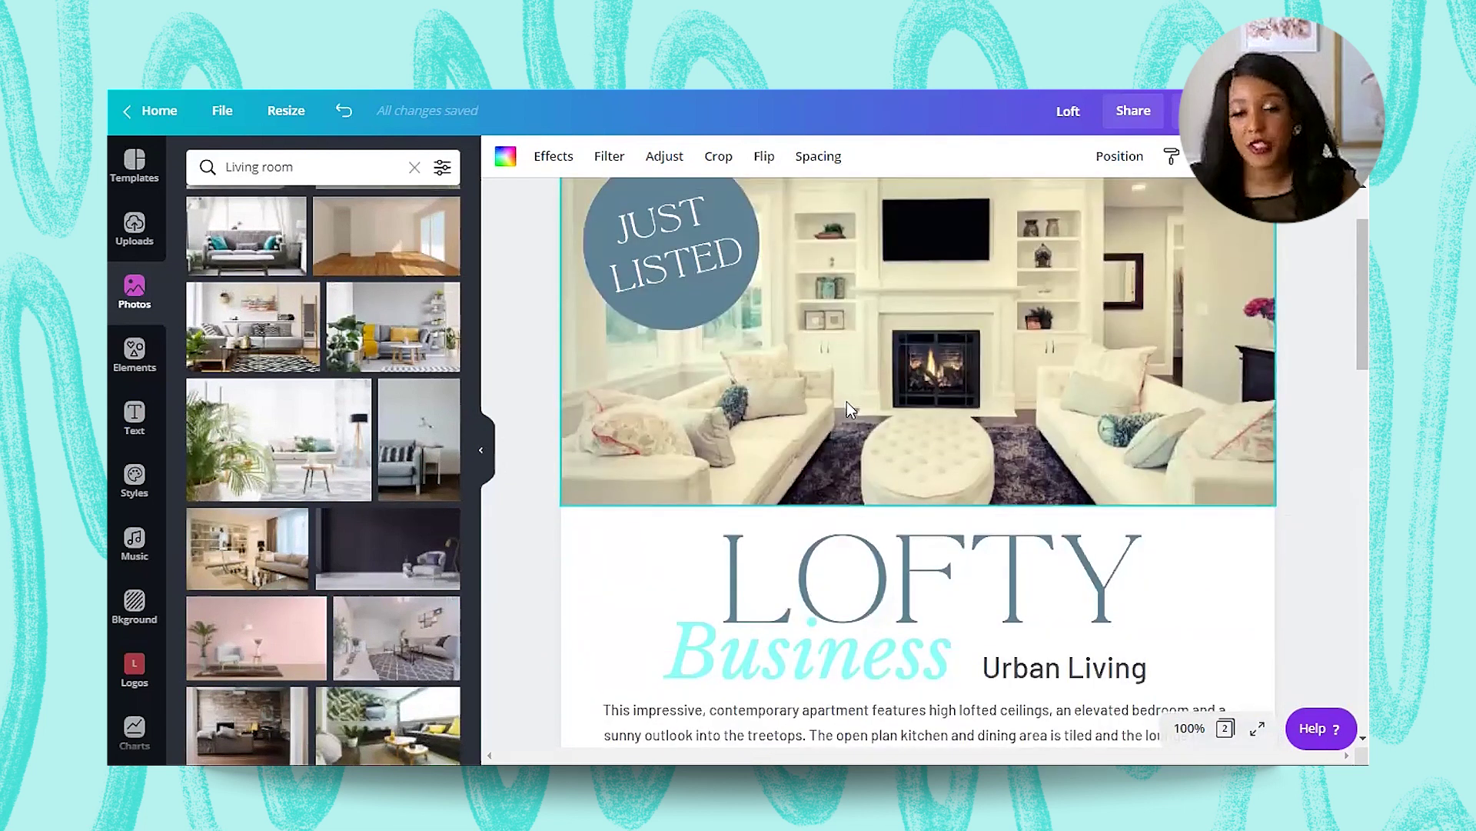
{"action": "scroll", "coordinate": [925, 440], "scroll_direction": "up", "scroll_amount": 1}
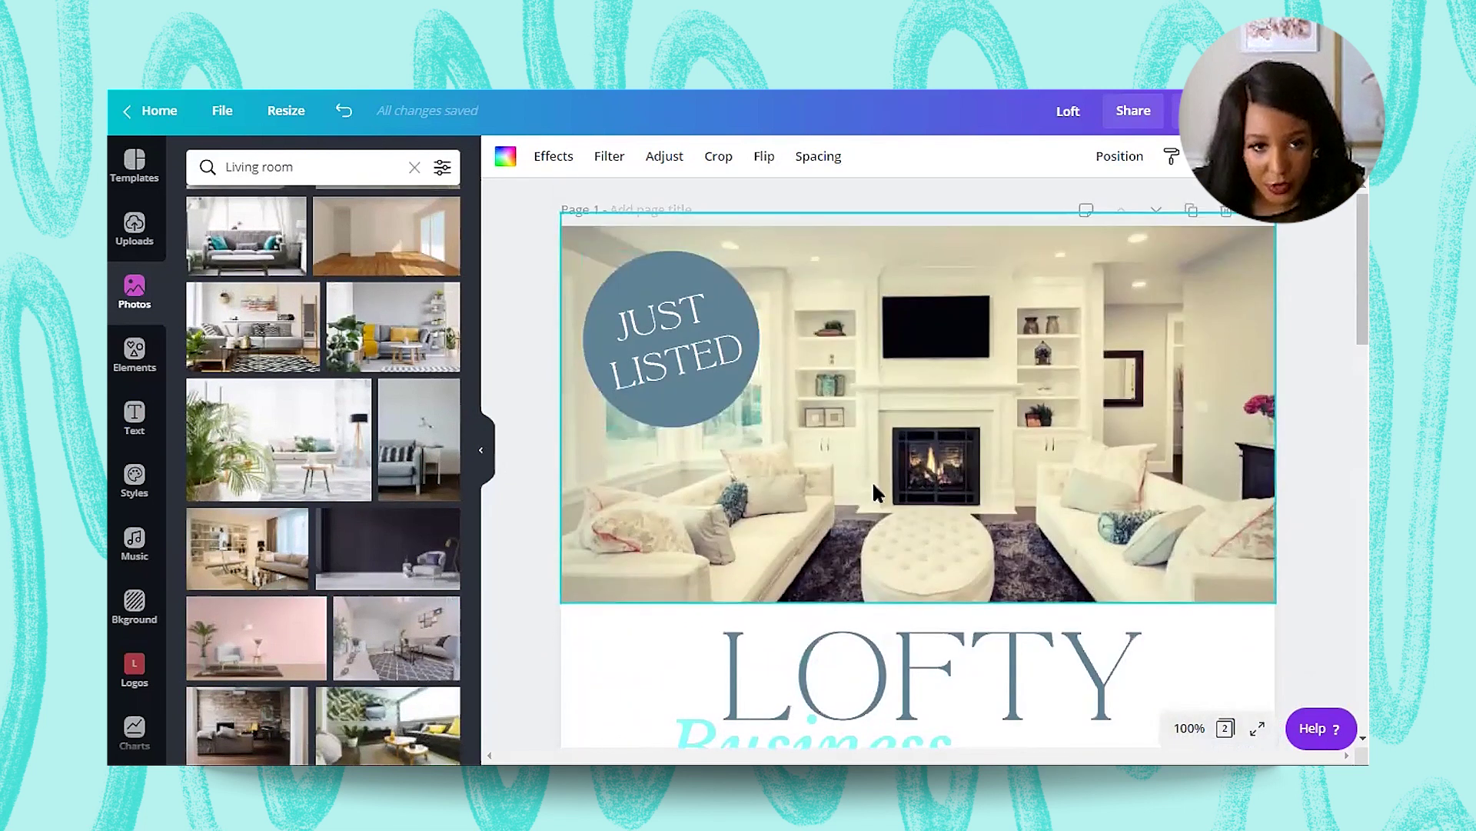
{"action": "scroll", "coordinate": [877, 500], "scroll_direction": "down", "scroll_amount": 4}
{"action": "scroll", "coordinate": [888, 523], "scroll_direction": "down", "scroll_amount": 3}
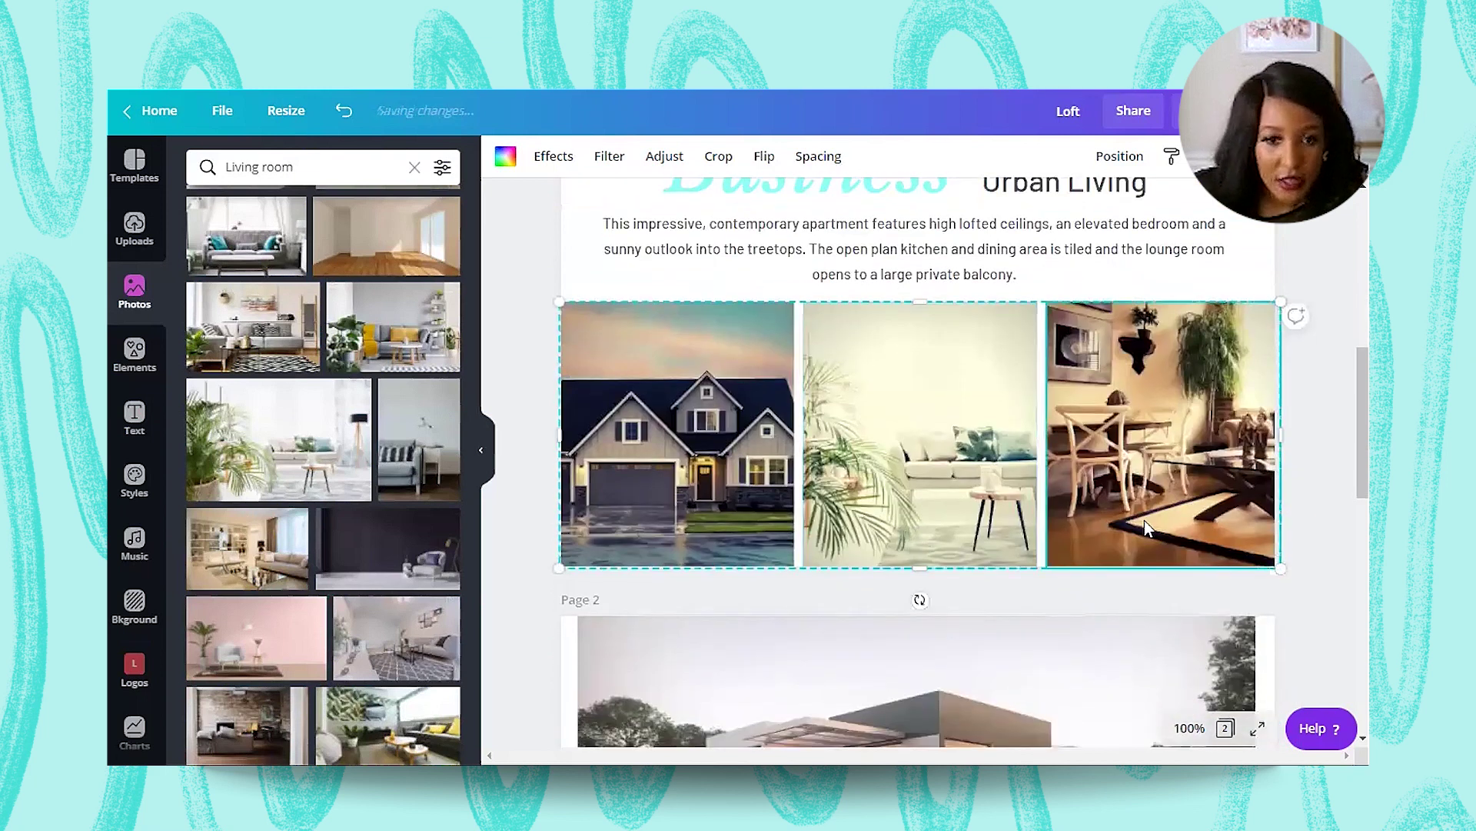
{"action": "scroll", "coordinate": [332, 545], "scroll_direction": "up", "scroll_amount": 5}
{"action": "left_click", "coordinate": [283, 223]}
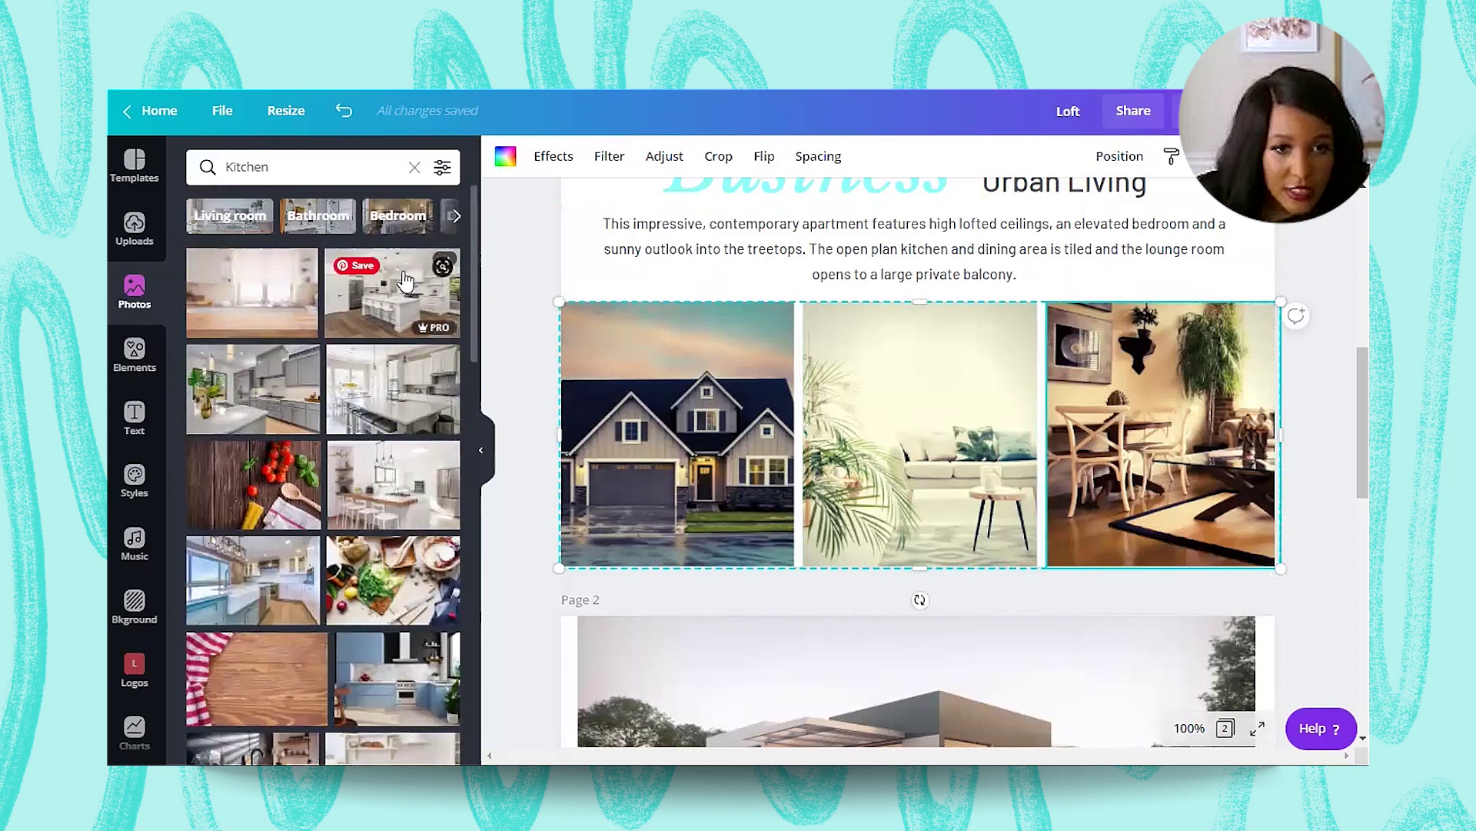
{"action": "scroll", "coordinate": [1306, 587], "scroll_direction": "up", "scroll_amount": 7}
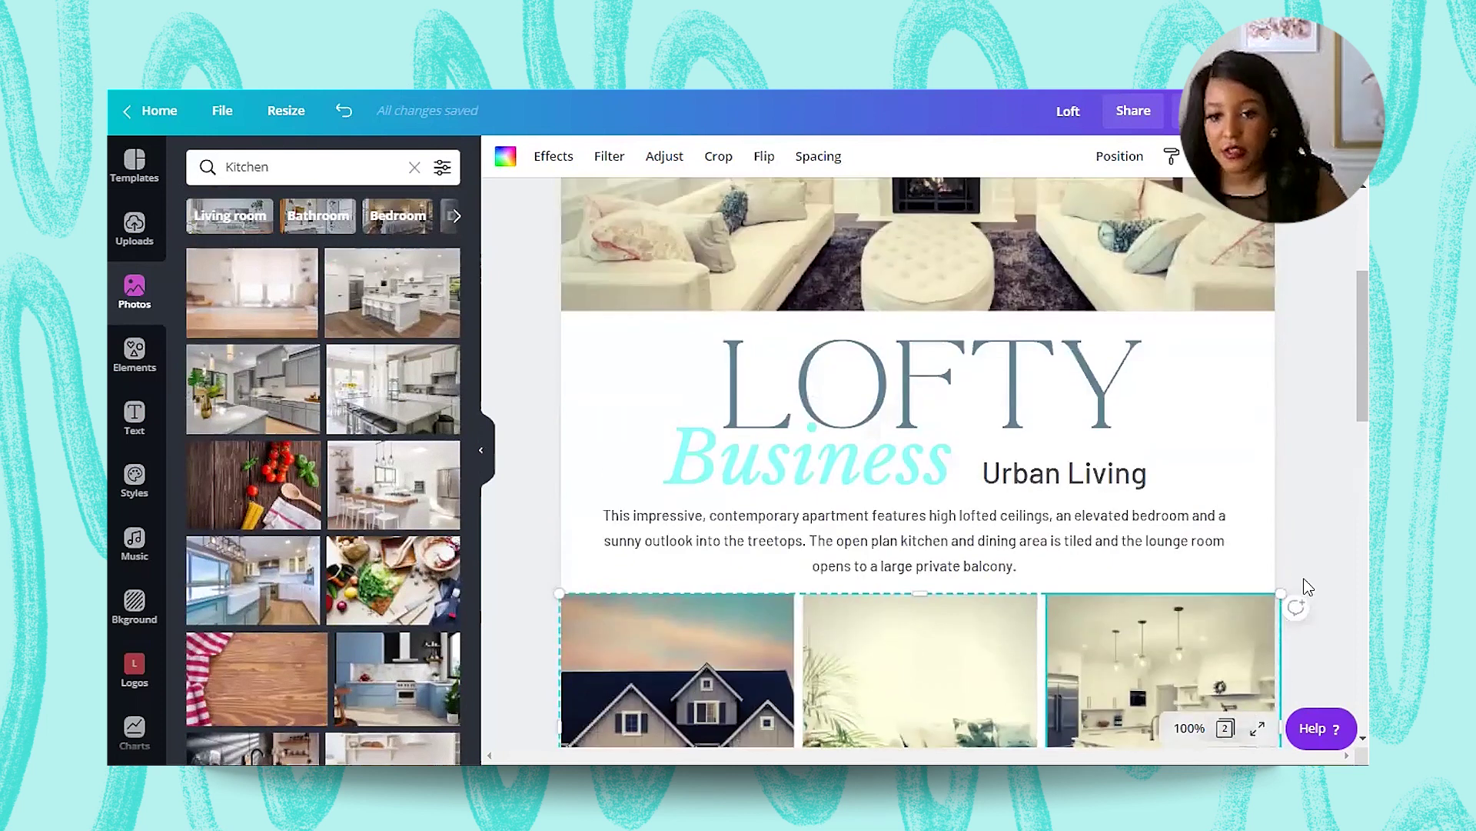
Step: Find photos in the Modern kitchen category and replace the middle photo of page 2's row with the white kitchen with a wood floor
{"action": "scroll", "coordinate": [1308, 587], "scroll_direction": "down", "scroll_amount": 6}
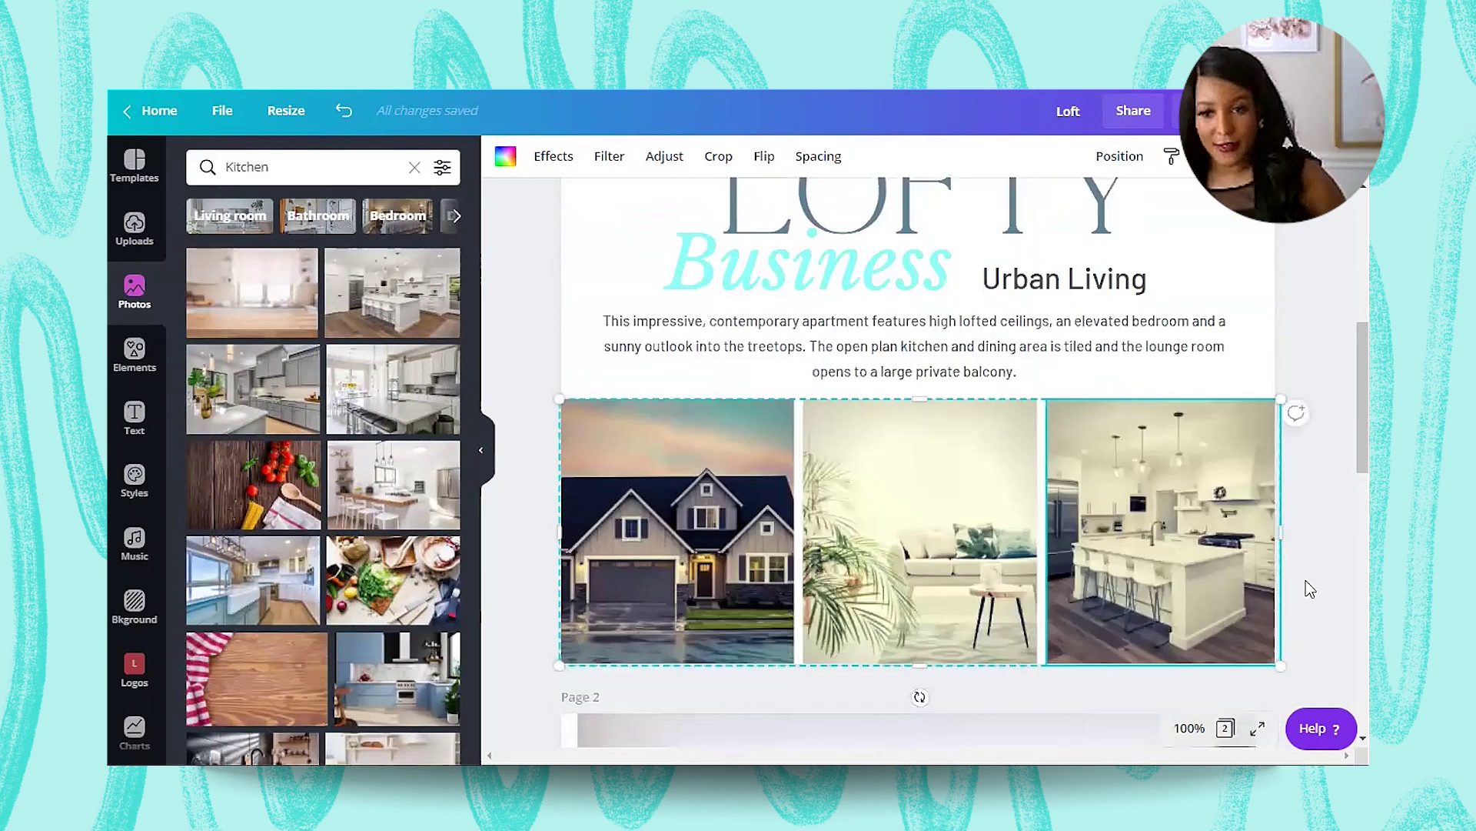
{"action": "scroll", "coordinate": [1309, 589], "scroll_direction": "down", "scroll_amount": 9}
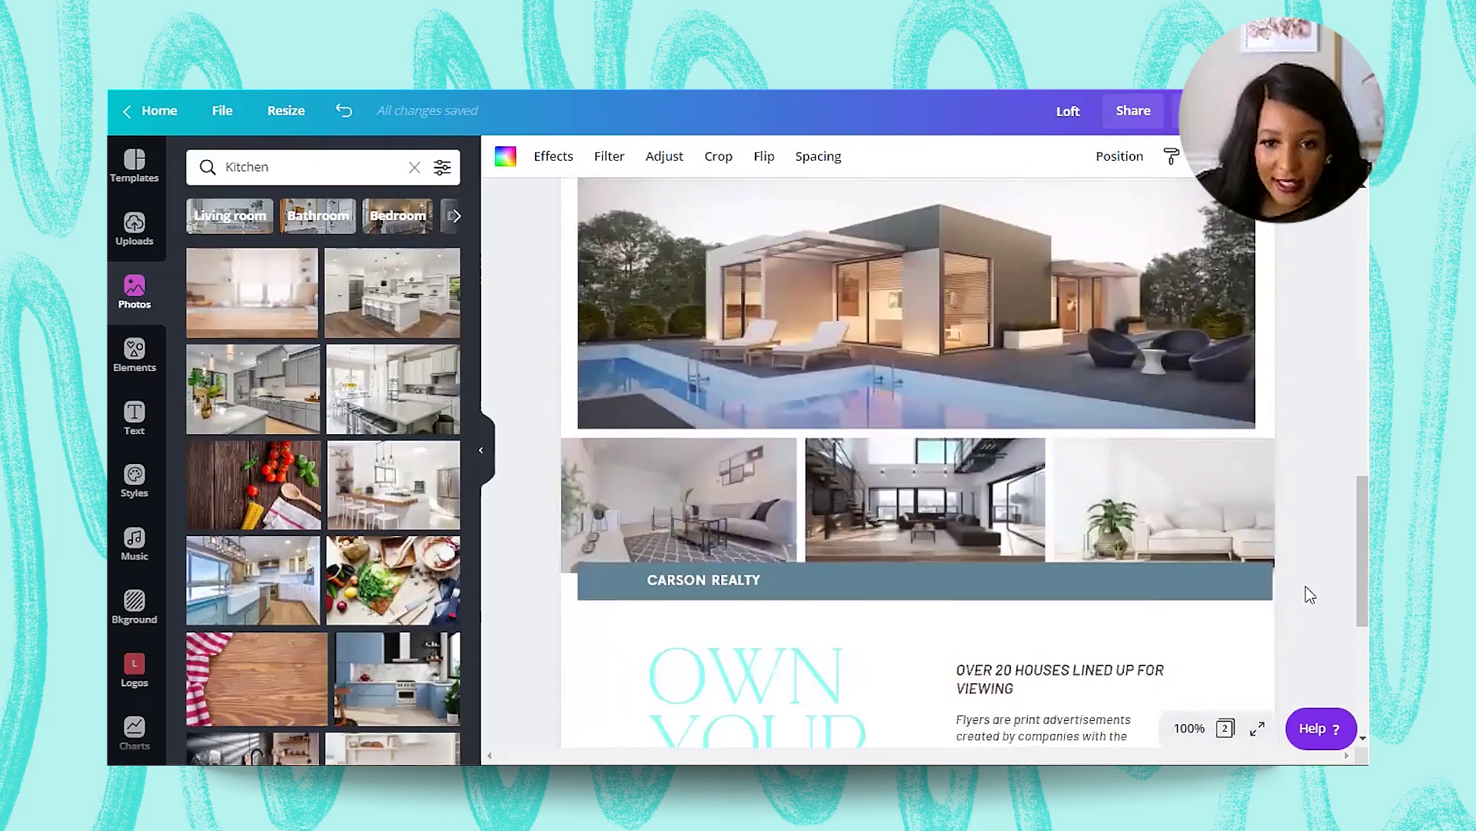
{"action": "scroll", "coordinate": [1310, 594], "scroll_direction": "down", "scroll_amount": 3}
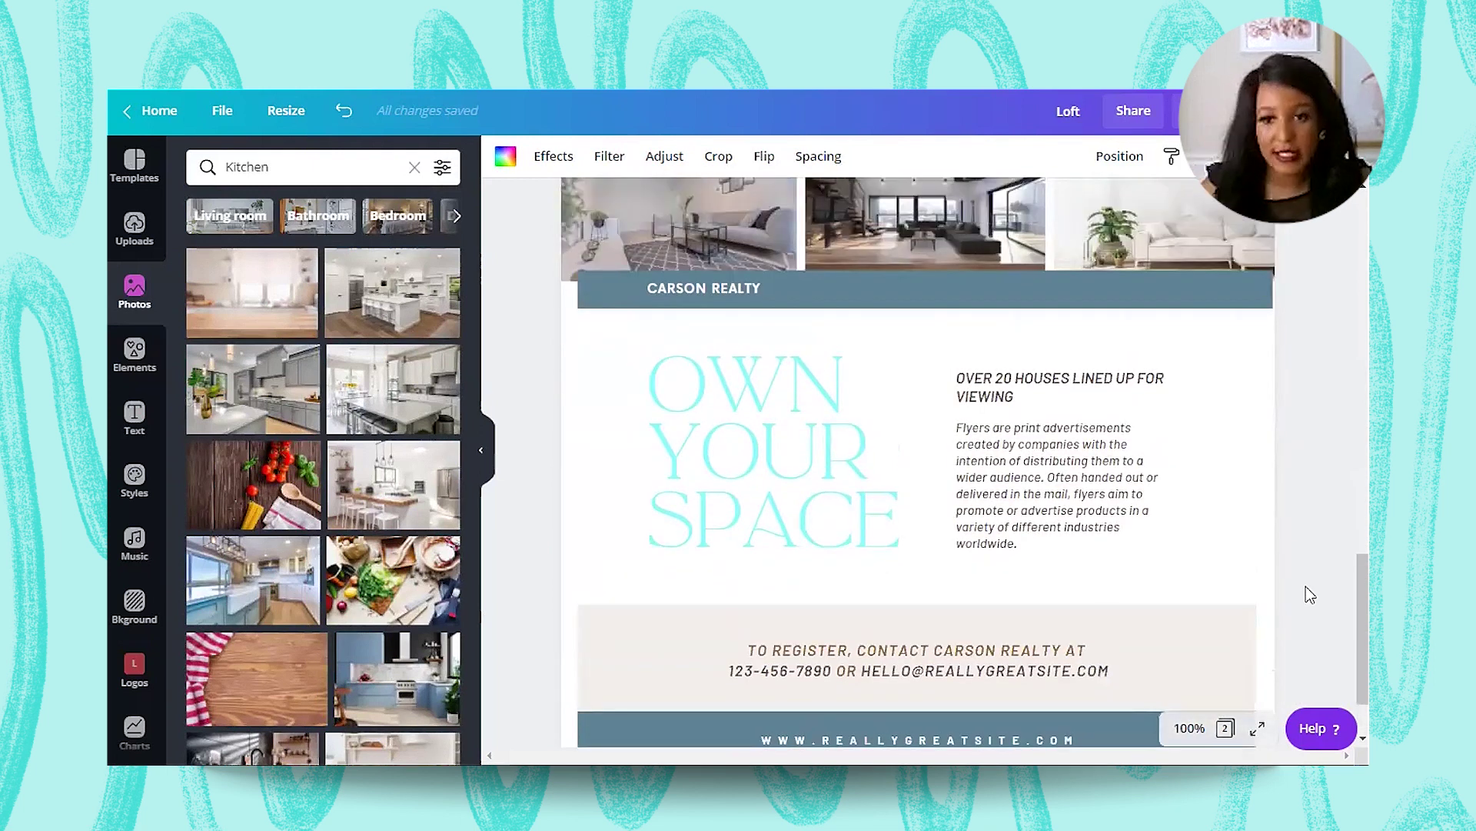
{"action": "scroll", "coordinate": [1310, 594], "scroll_direction": "up", "scroll_amount": 7}
{"action": "scroll", "coordinate": [958, 376], "scroll_direction": "down", "scroll_amount": 1}
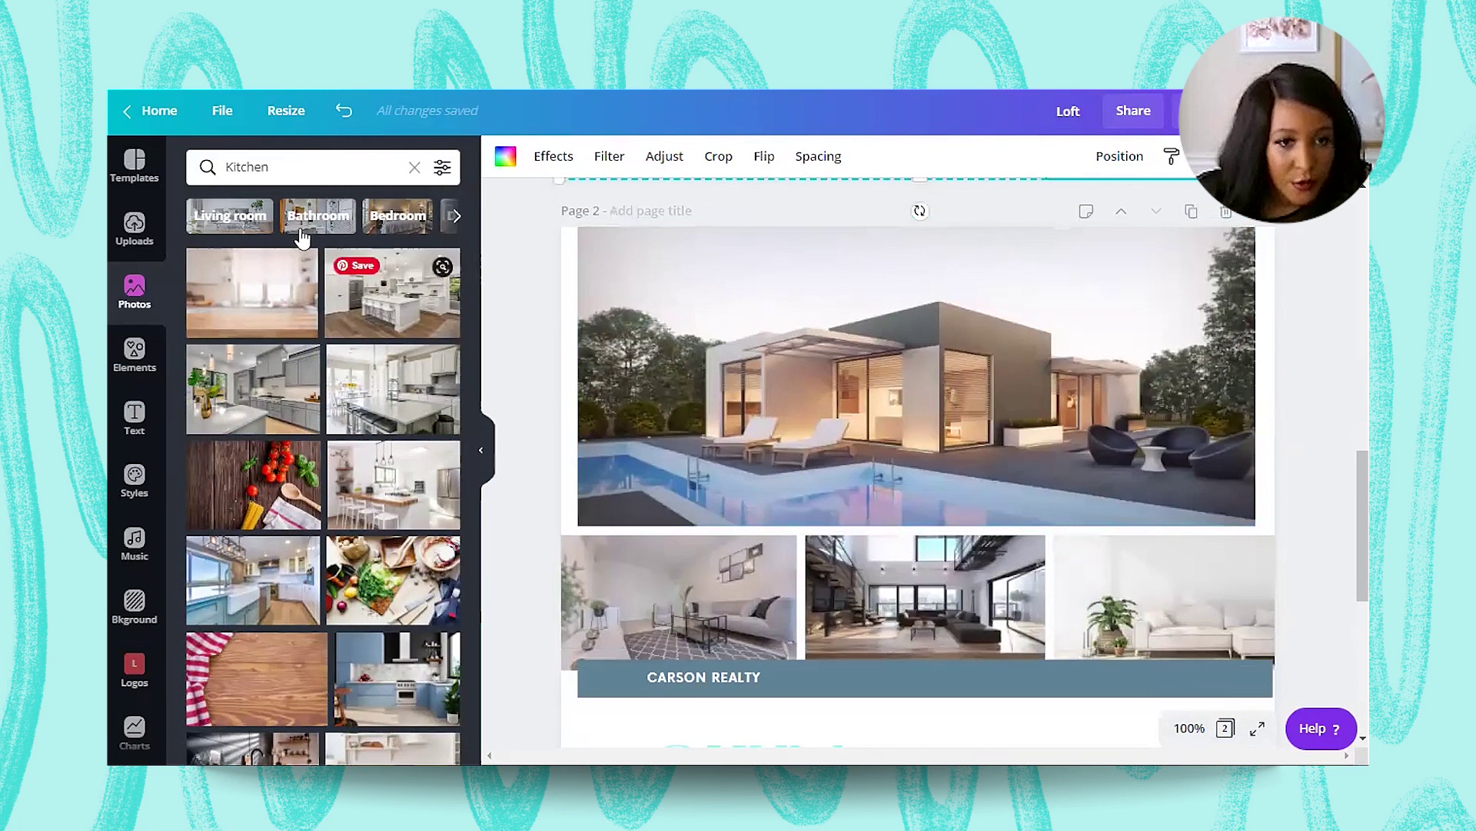
{"action": "left_click", "coordinate": [457, 216]}
{"action": "left_click", "coordinate": [394, 217]}
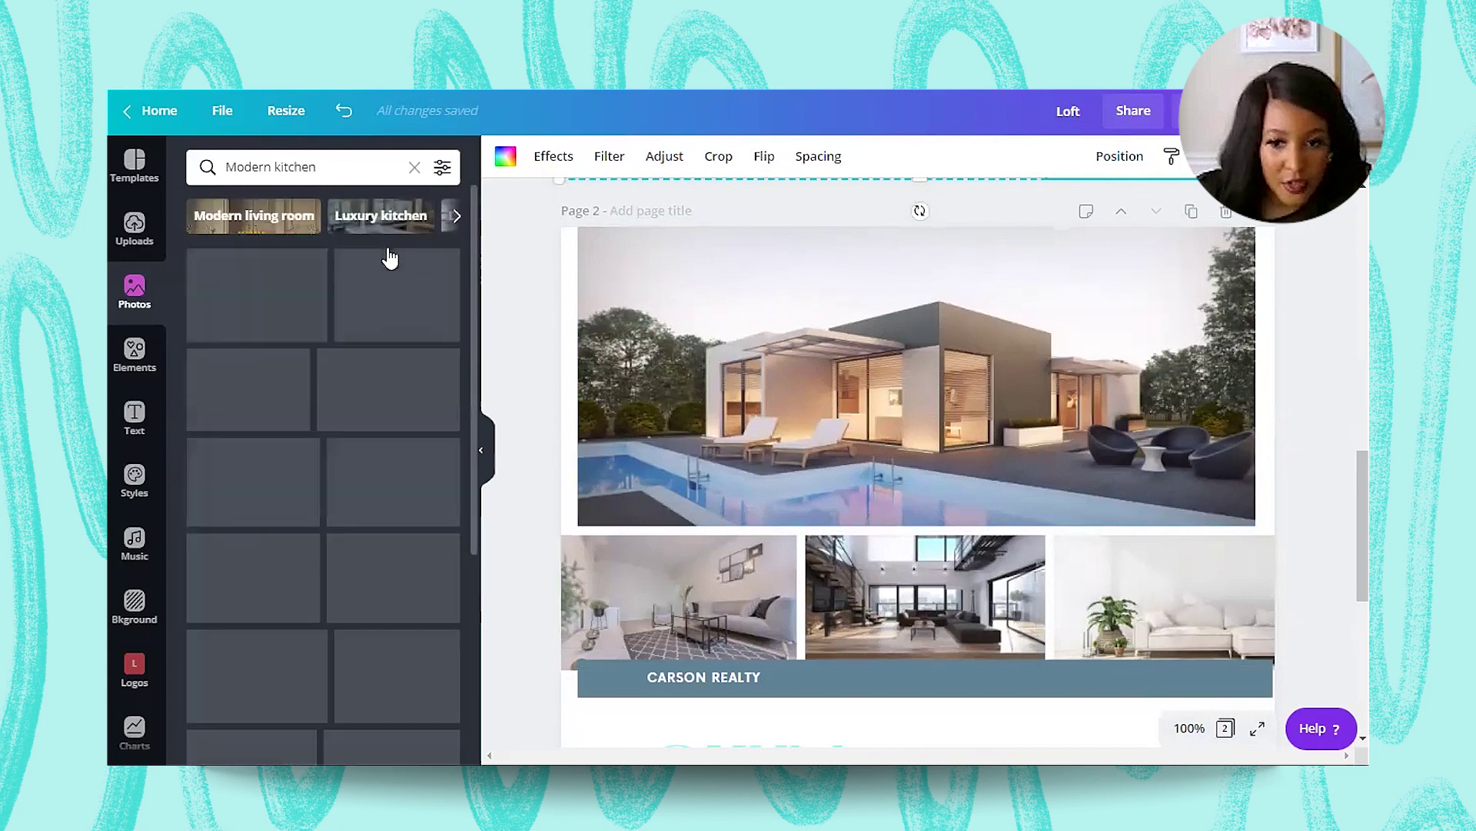
{"action": "scroll", "coordinate": [749, 652], "scroll_direction": "up", "scroll_amount": 2}
{"action": "scroll", "coordinate": [743, 627], "scroll_direction": "up", "scroll_amount": 2}
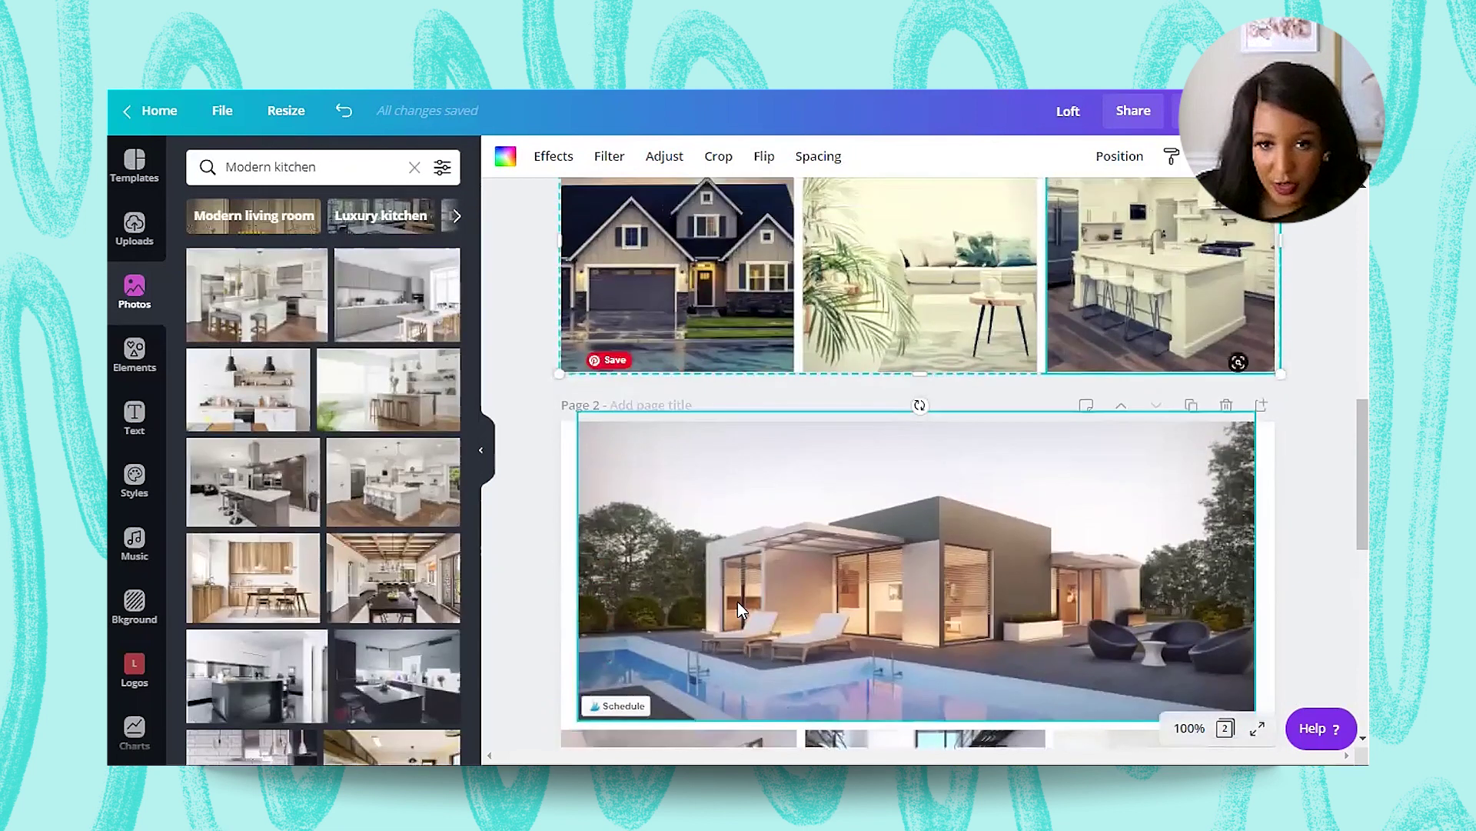
{"action": "scroll", "coordinate": [692, 538], "scroll_direction": "down", "scroll_amount": 4}
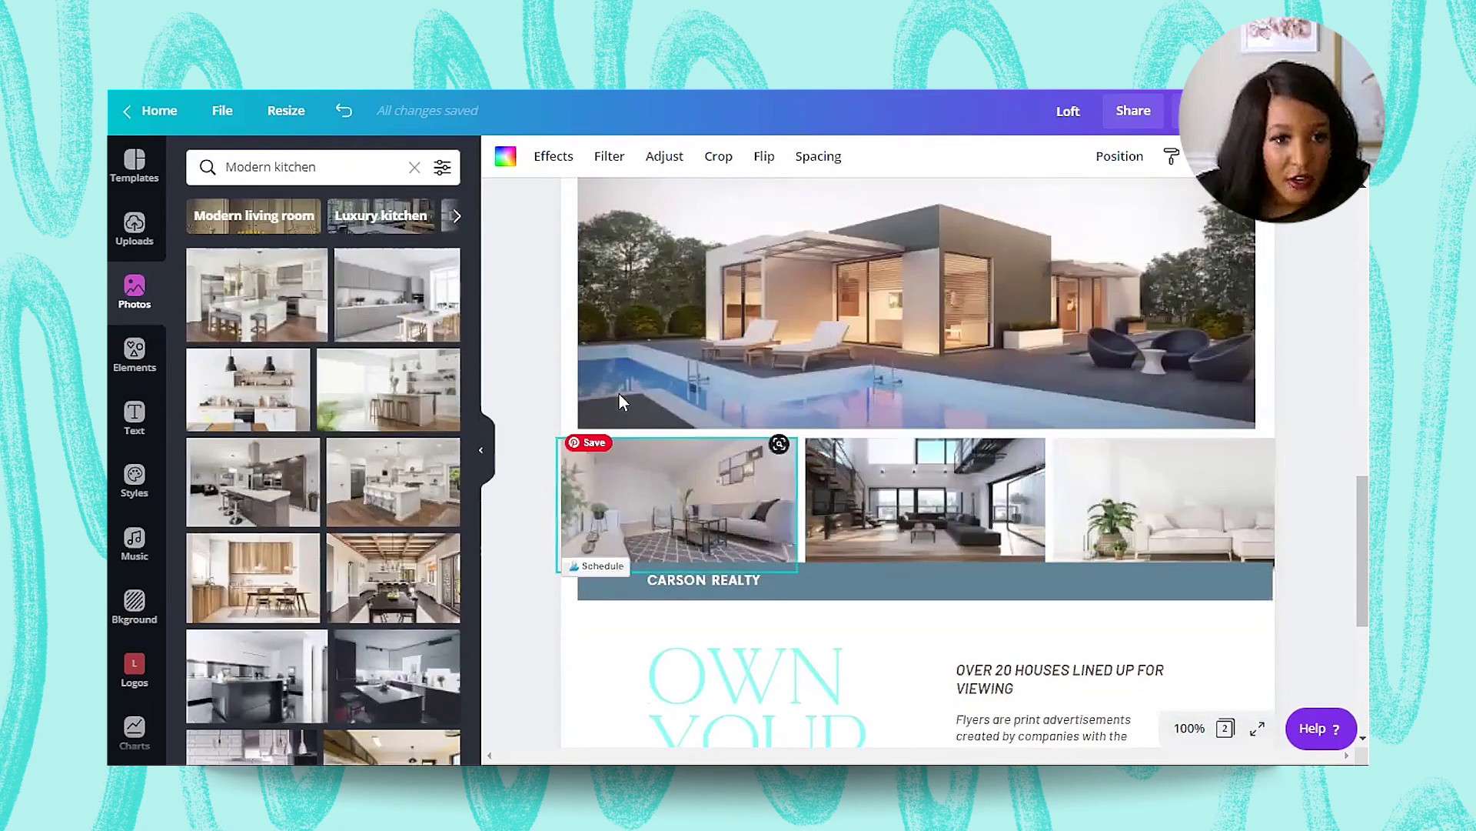
{"action": "scroll", "coordinate": [246, 461], "scroll_direction": "down", "scroll_amount": 3}
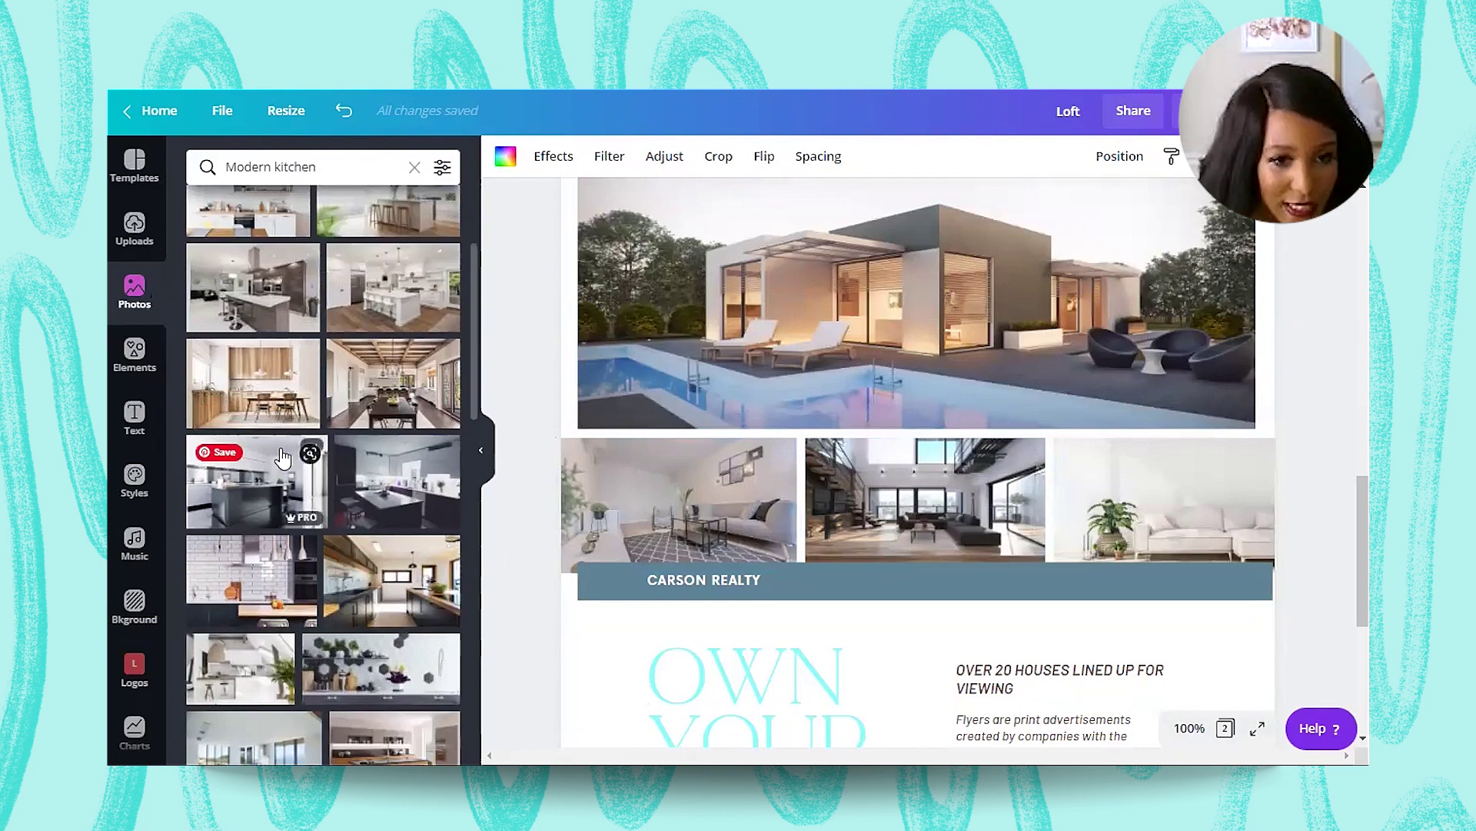
{"action": "scroll", "coordinate": [400, 615], "scroll_direction": "down", "scroll_amount": 6}
{"action": "scroll", "coordinate": [392, 745], "scroll_direction": "down", "scroll_amount": 1}
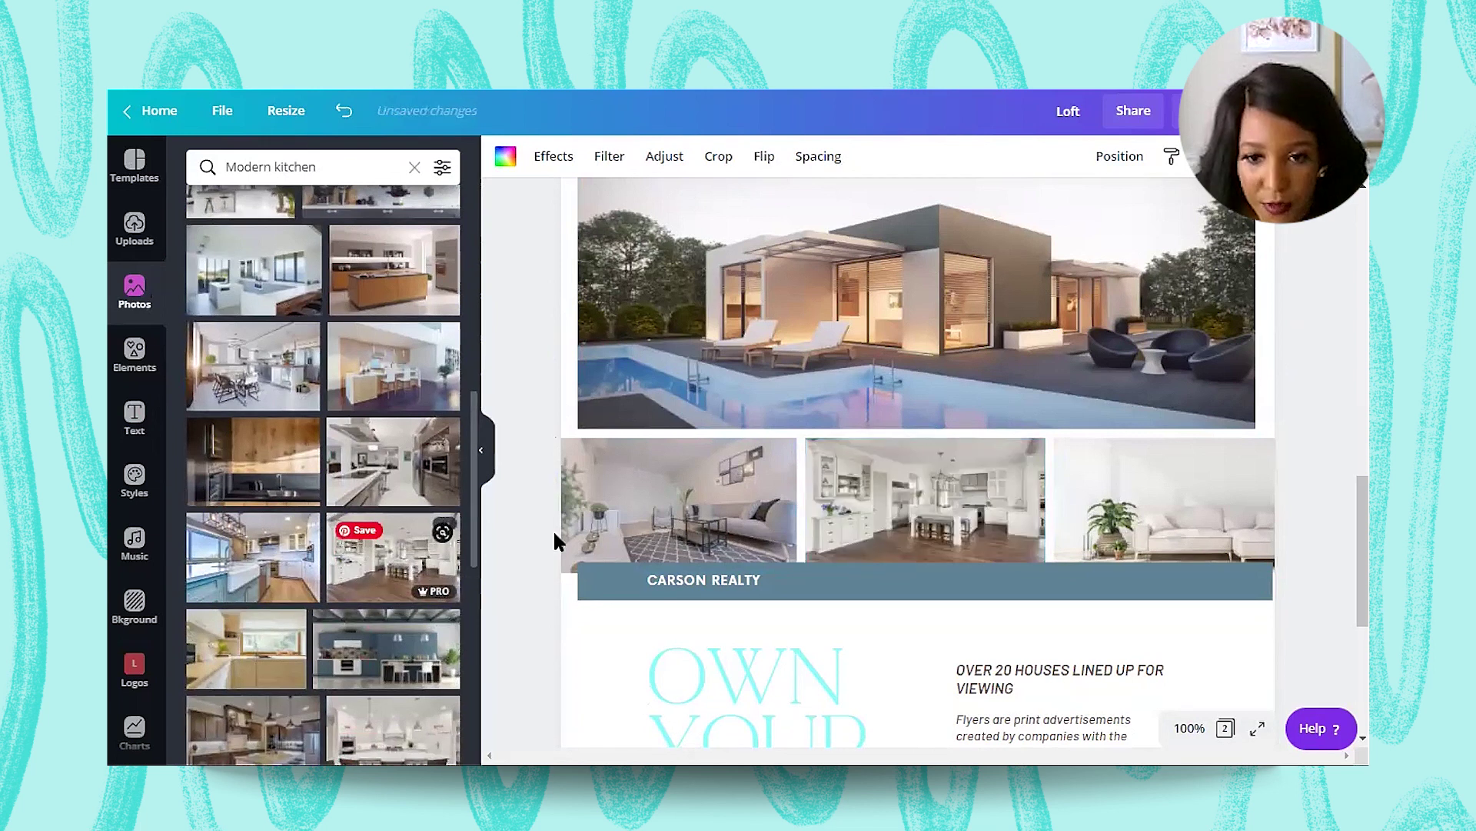
Step: Find photos in the Luxury kitchen category and replace the middle photo of page 2's row with the white kitchen with tufted island chairs
{"action": "scroll", "coordinate": [410, 594], "scroll_direction": "up", "scroll_amount": 8}
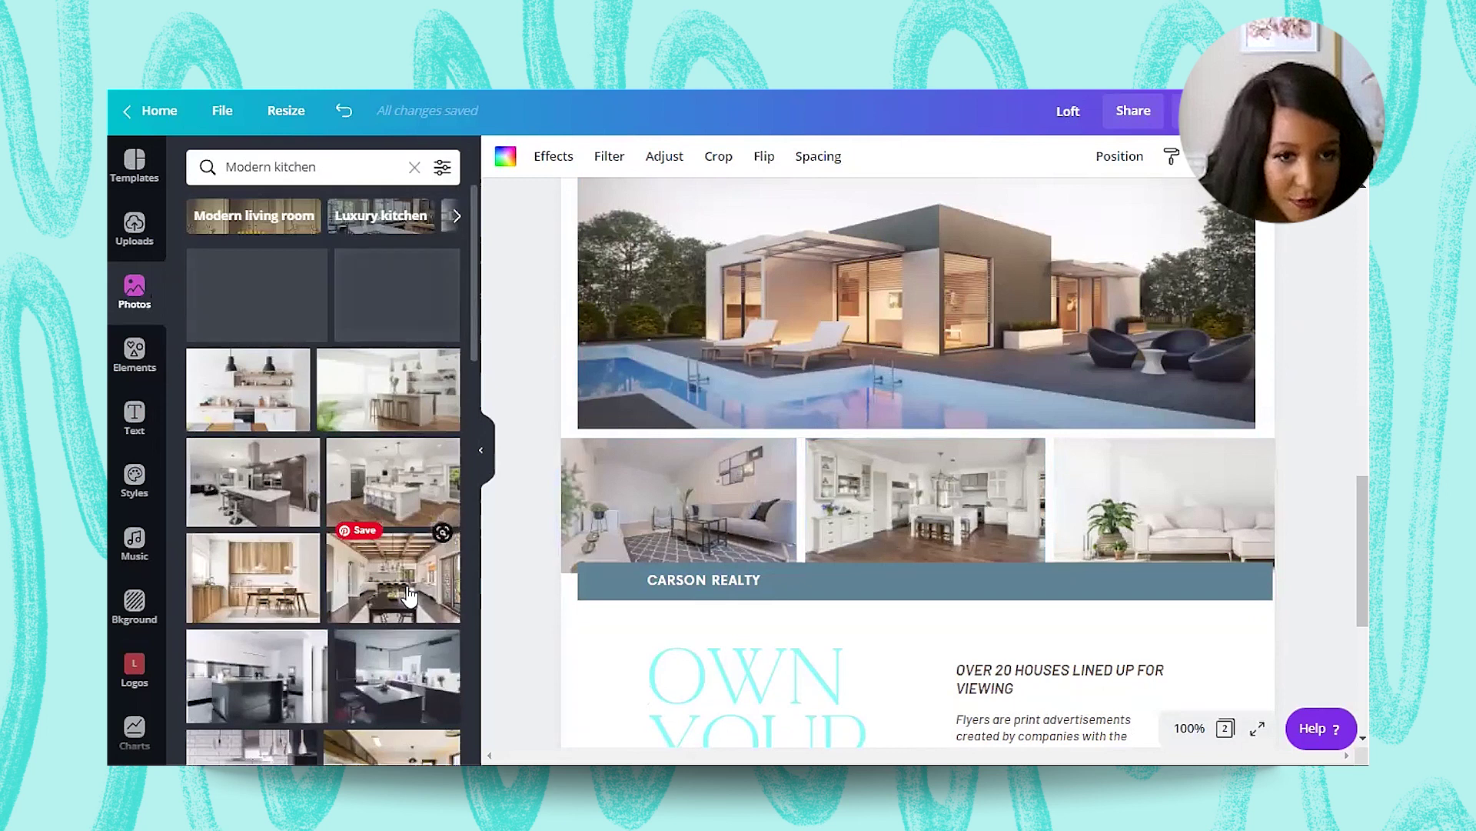
{"action": "left_click", "coordinate": [354, 219]}
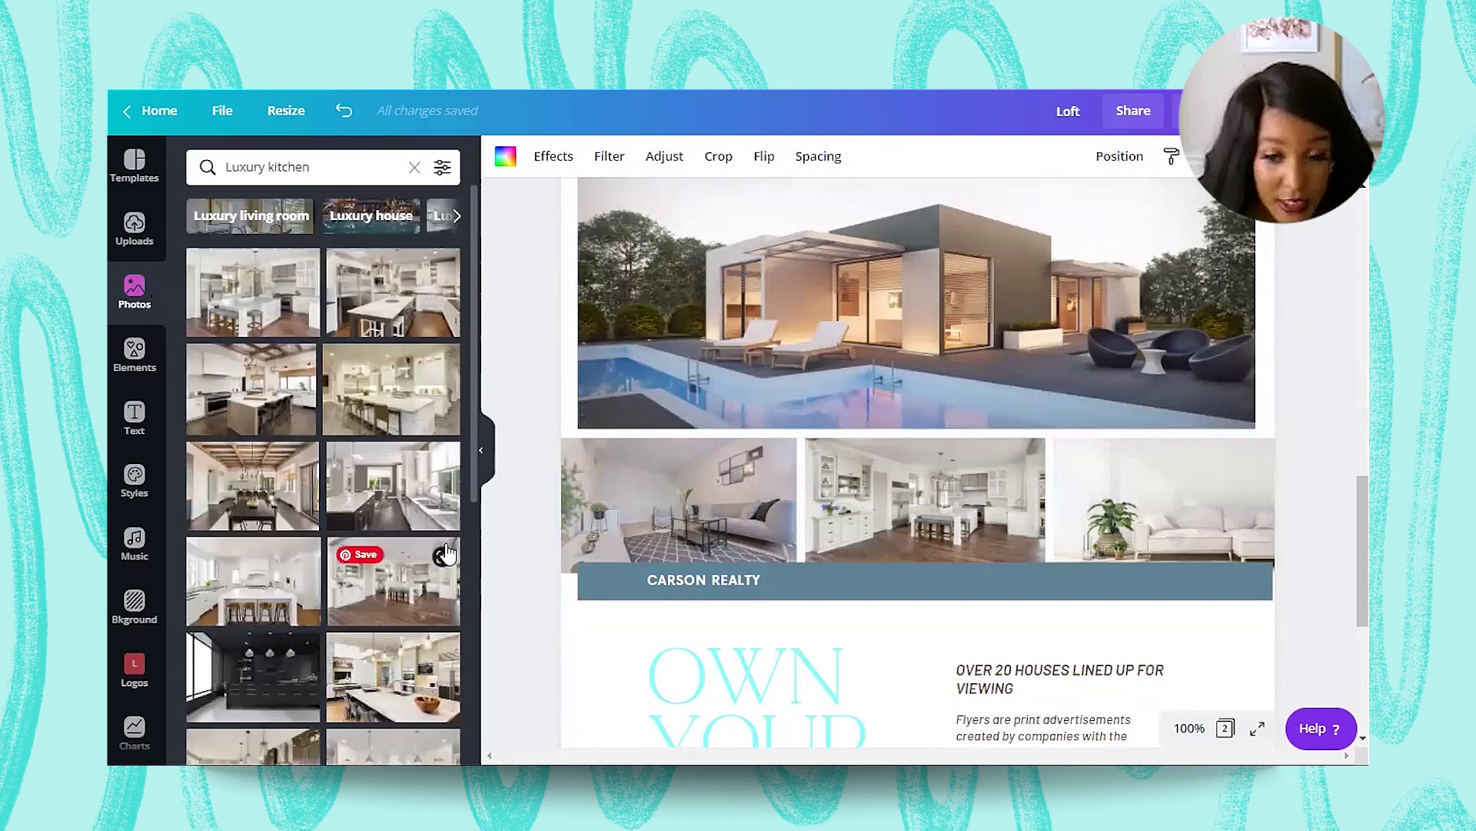
{"action": "left_click", "coordinate": [411, 306]}
{"action": "scroll", "coordinate": [254, 500], "scroll_direction": "down", "scroll_amount": 3}
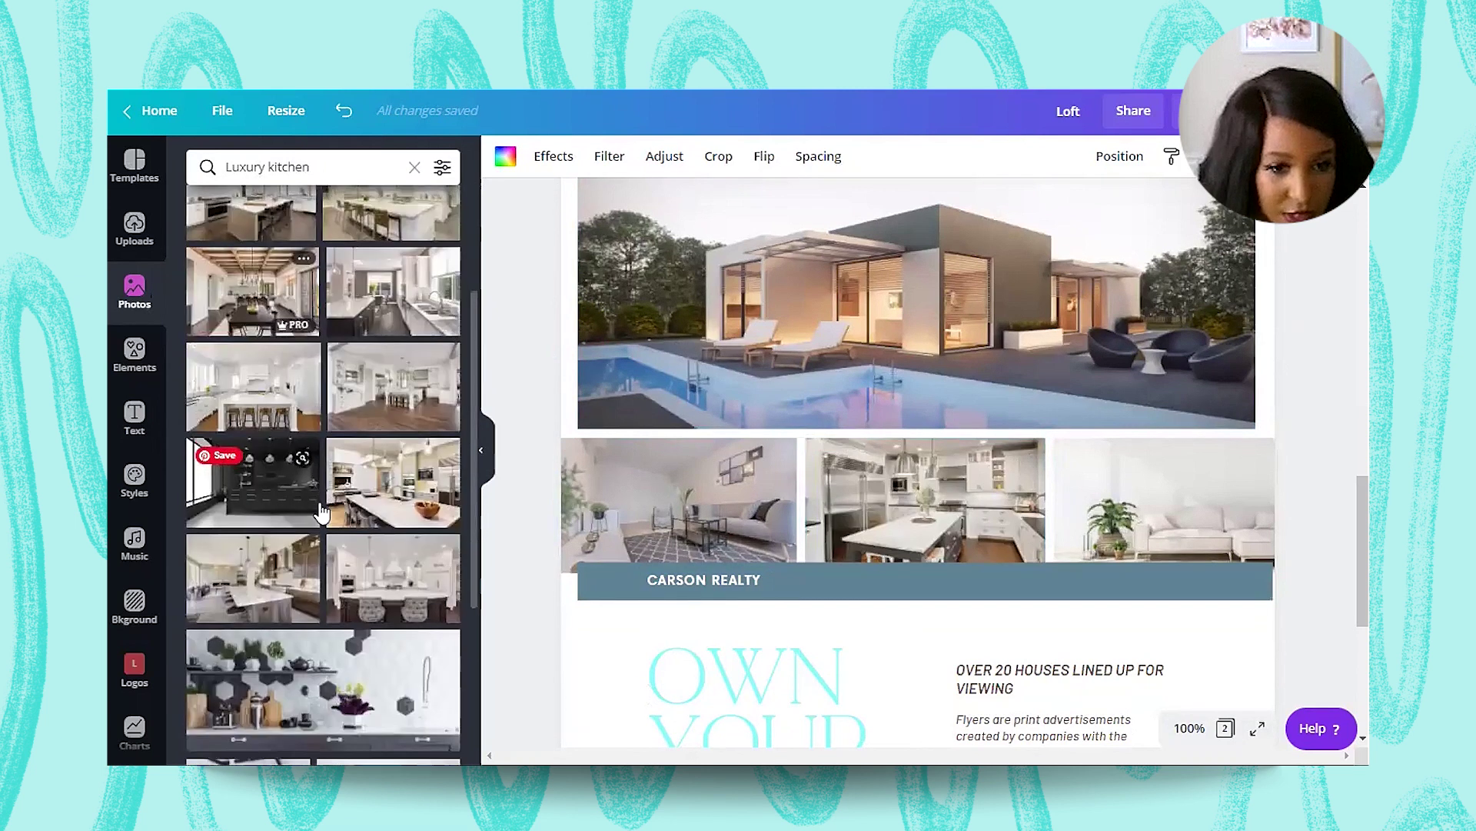
{"action": "left_click", "coordinate": [415, 600]}
{"action": "scroll", "coordinate": [544, 626], "scroll_direction": "up", "scroll_amount": 1}
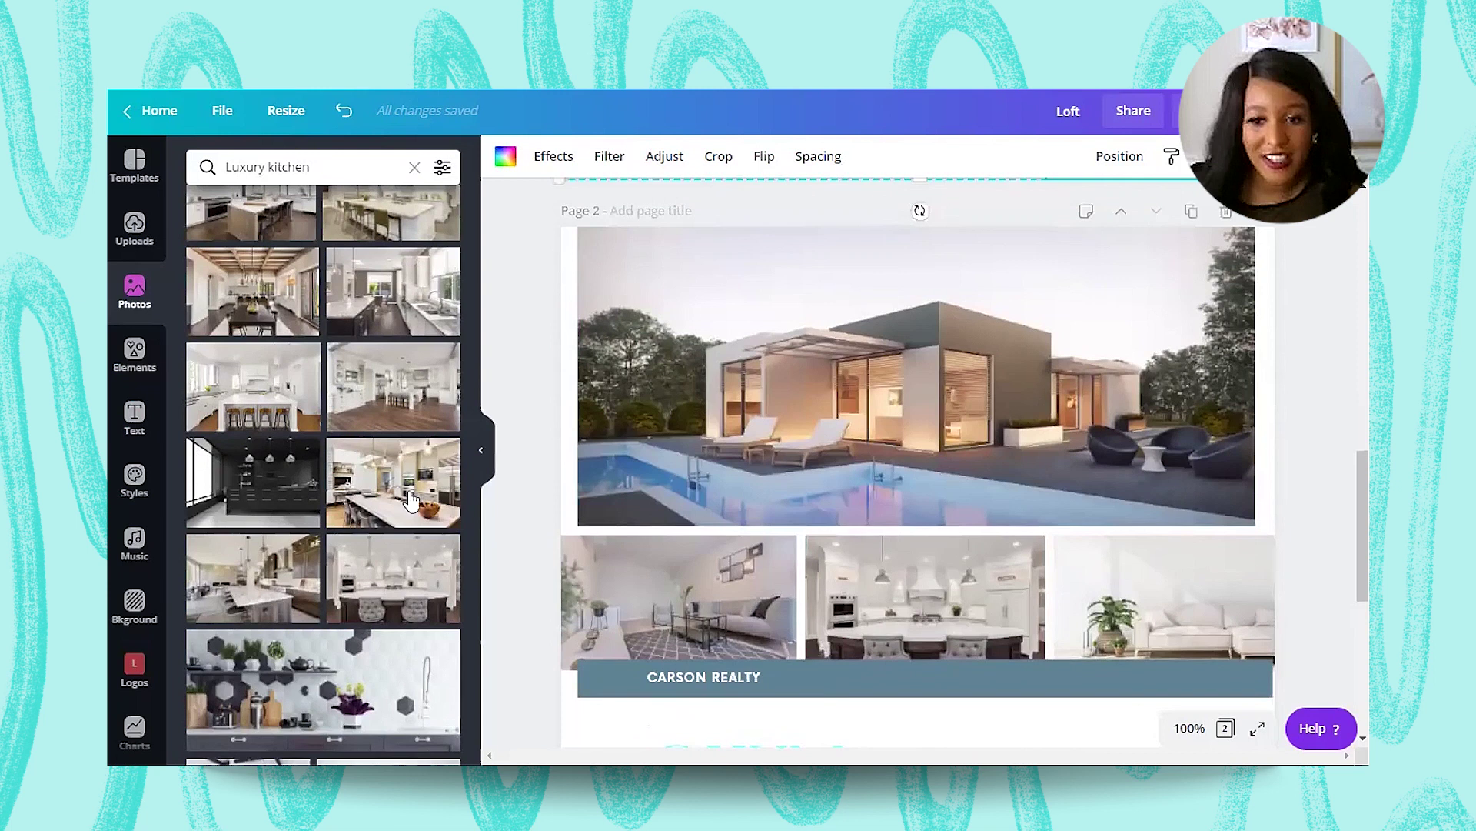
Step: Find photos in the Luxury living room category and replace the first photo of page 2's row with the gray stone fireplace living room
{"action": "scroll", "coordinate": [580, 546], "scroll_direction": "down", "scroll_amount": 4}
{"action": "scroll", "coordinate": [580, 546], "scroll_direction": "up", "scroll_amount": 1}
{"action": "scroll", "coordinate": [230, 292], "scroll_direction": "up", "scroll_amount": 3}
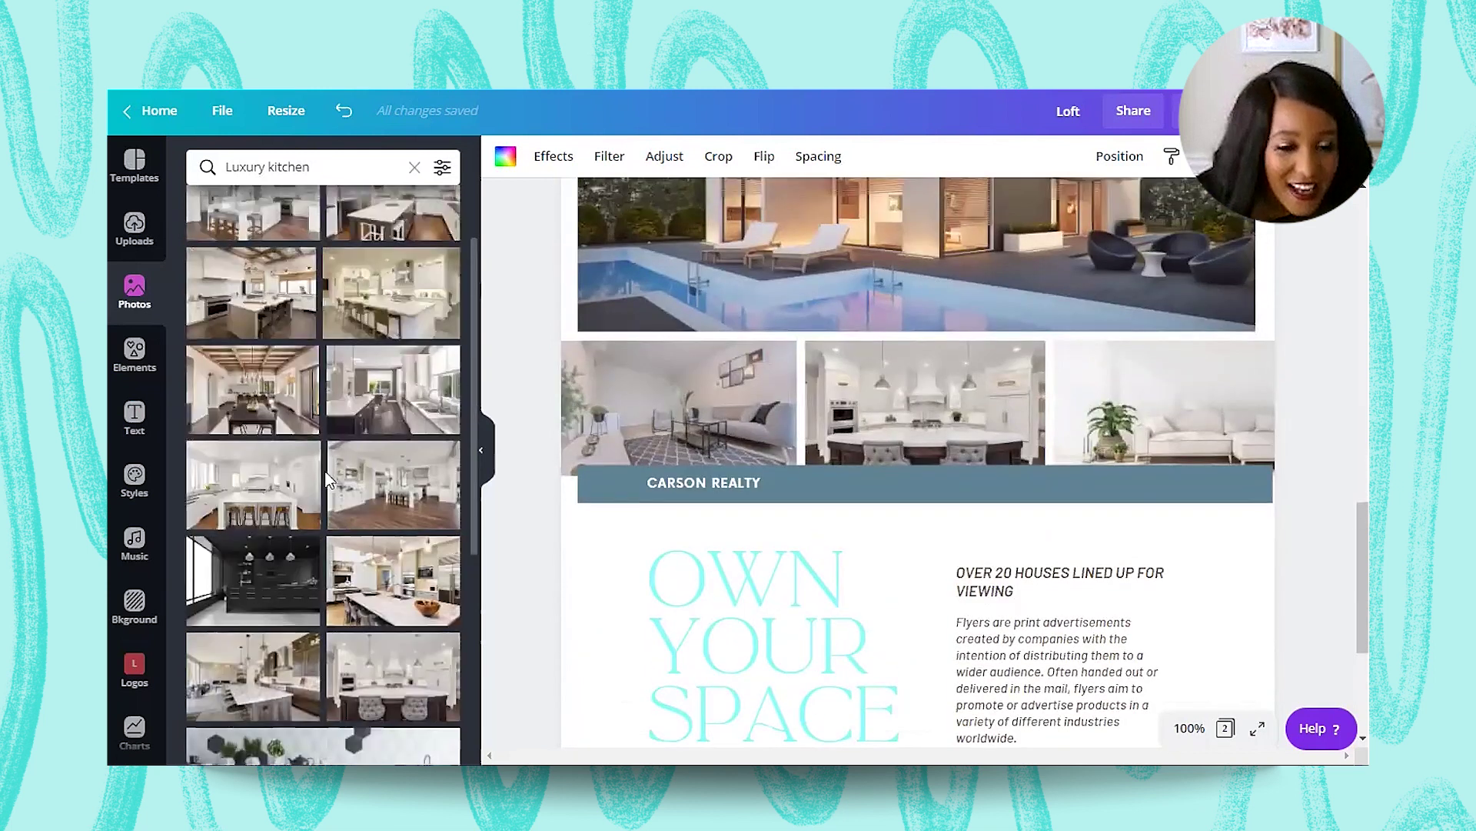
{"action": "left_click", "coordinate": [222, 225]}
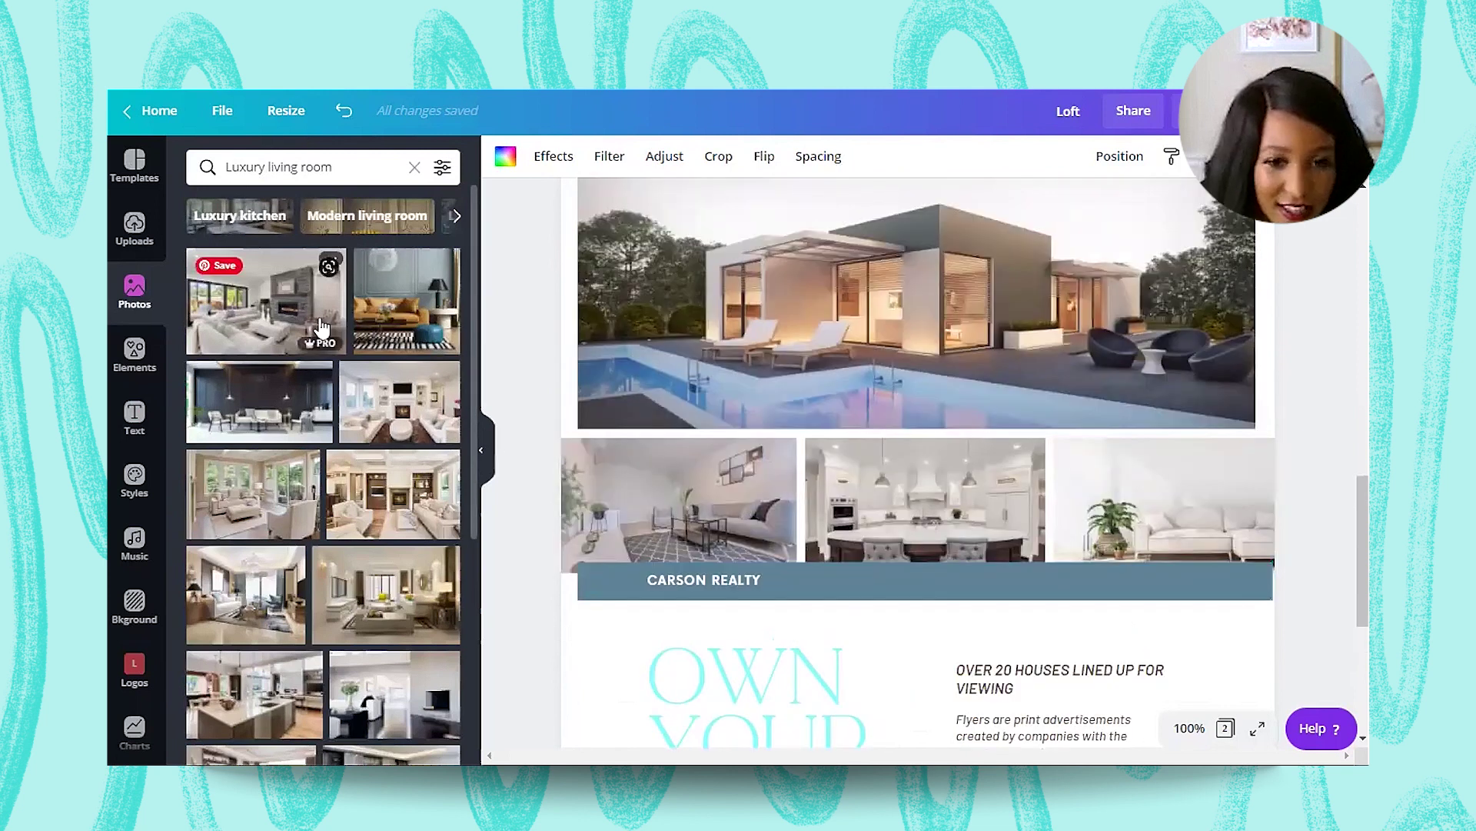
{"action": "left_click_drag", "start_coordinate": [321, 329], "coordinate": [615, 531]}
Step: Find photos in the Luxury home category and replace the third photo of page 2's row with the marble bathroom with a freestanding tub
{"action": "scroll", "coordinate": [323, 461], "scroll_direction": "down", "scroll_amount": 5}
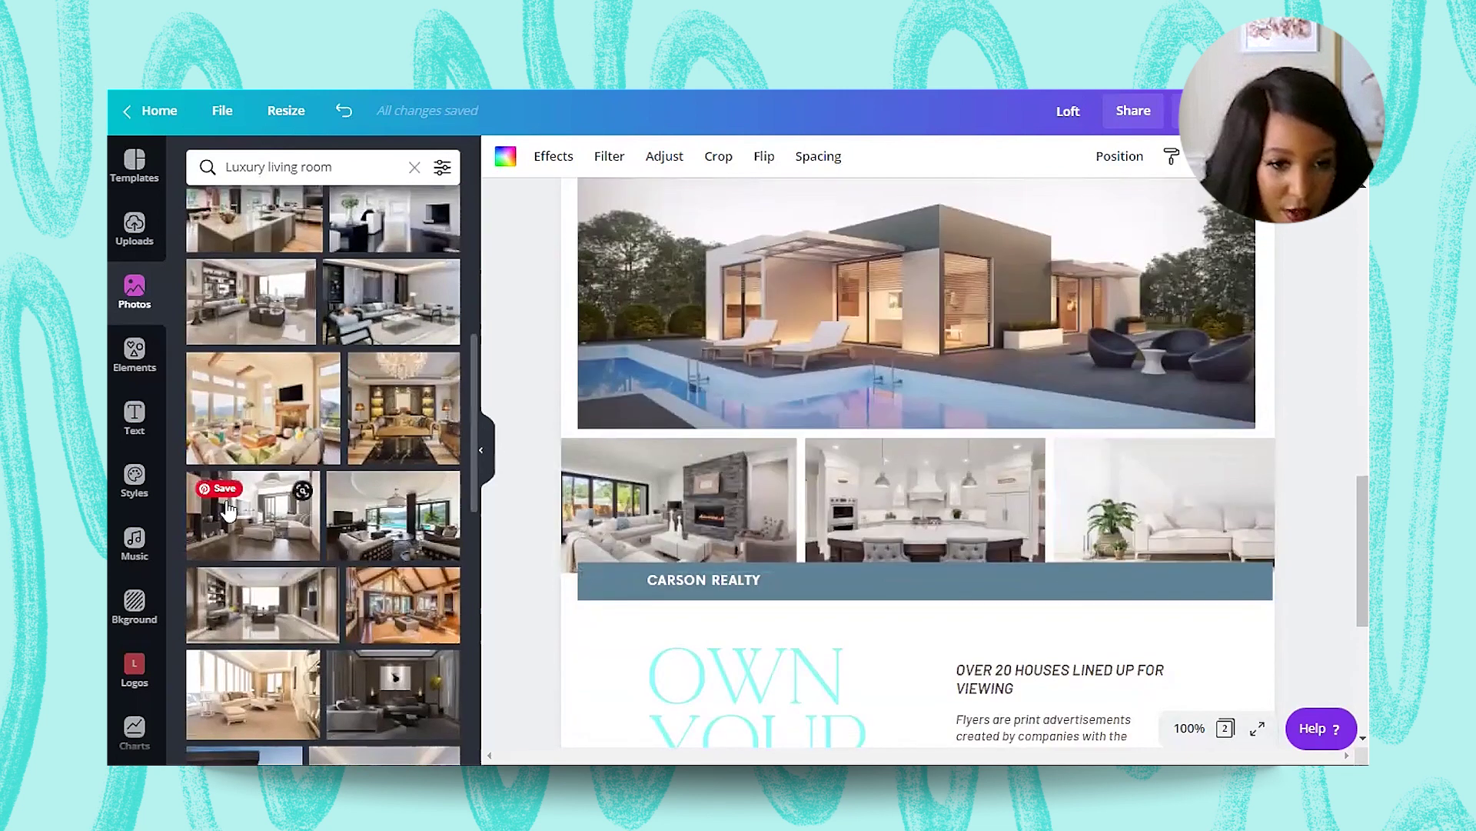
{"action": "scroll", "coordinate": [277, 534], "scroll_direction": "up", "scroll_amount": 5}
{"action": "left_click", "coordinate": [455, 218]}
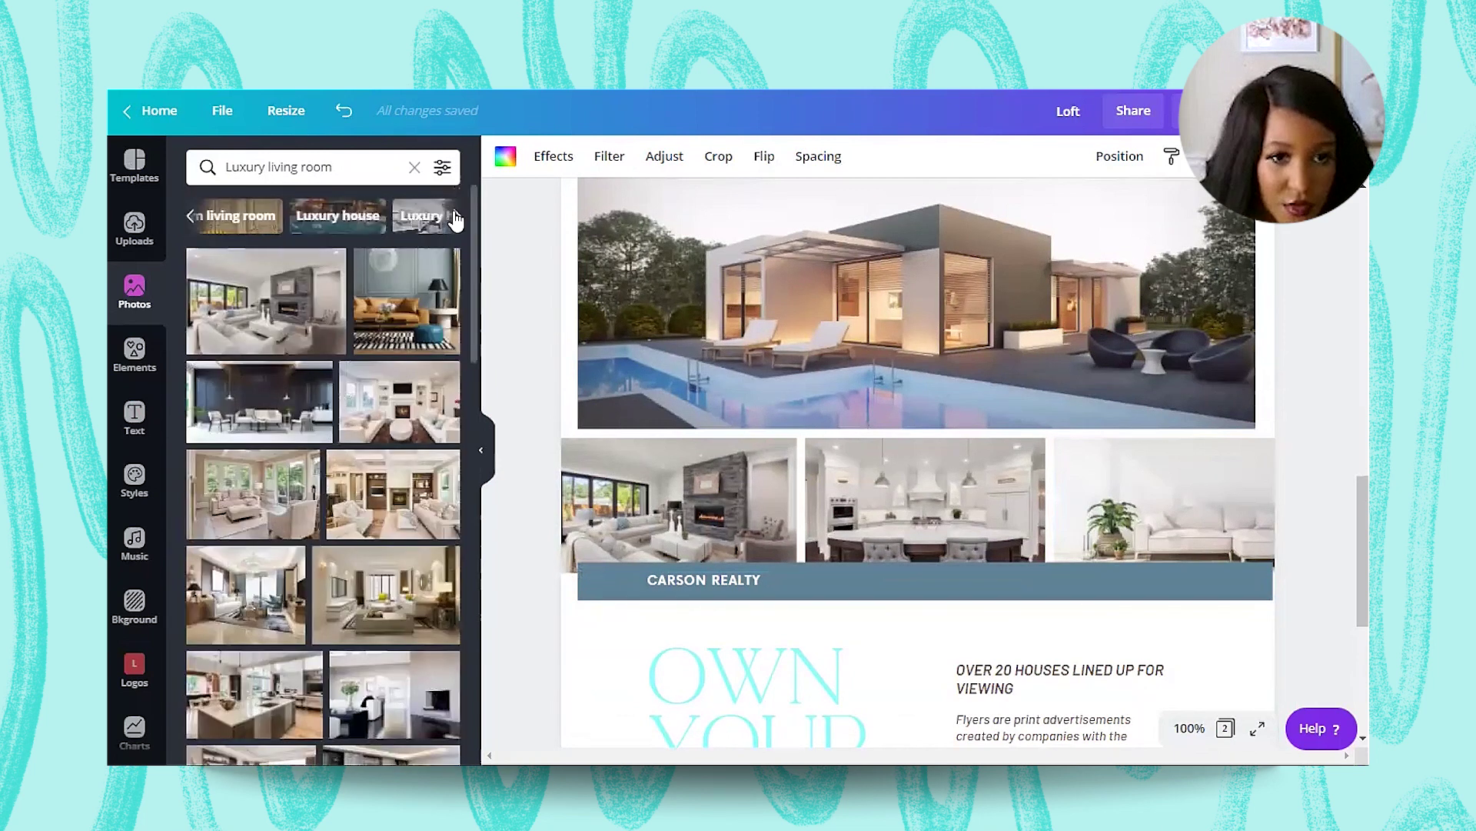
{"action": "left_click", "coordinate": [339, 217]}
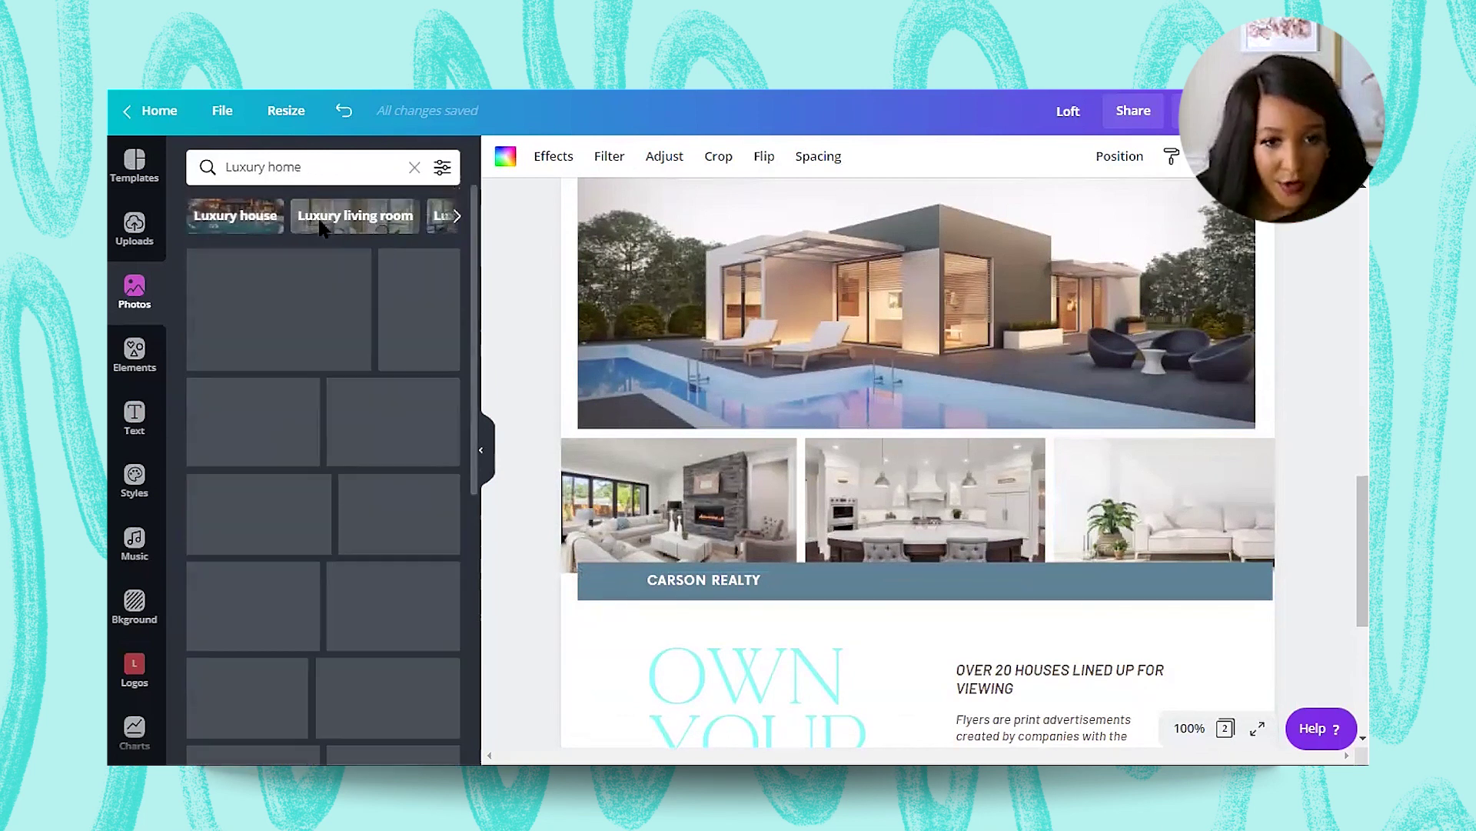
{"action": "scroll", "coordinate": [300, 492], "scroll_direction": "down", "scroll_amount": 5}
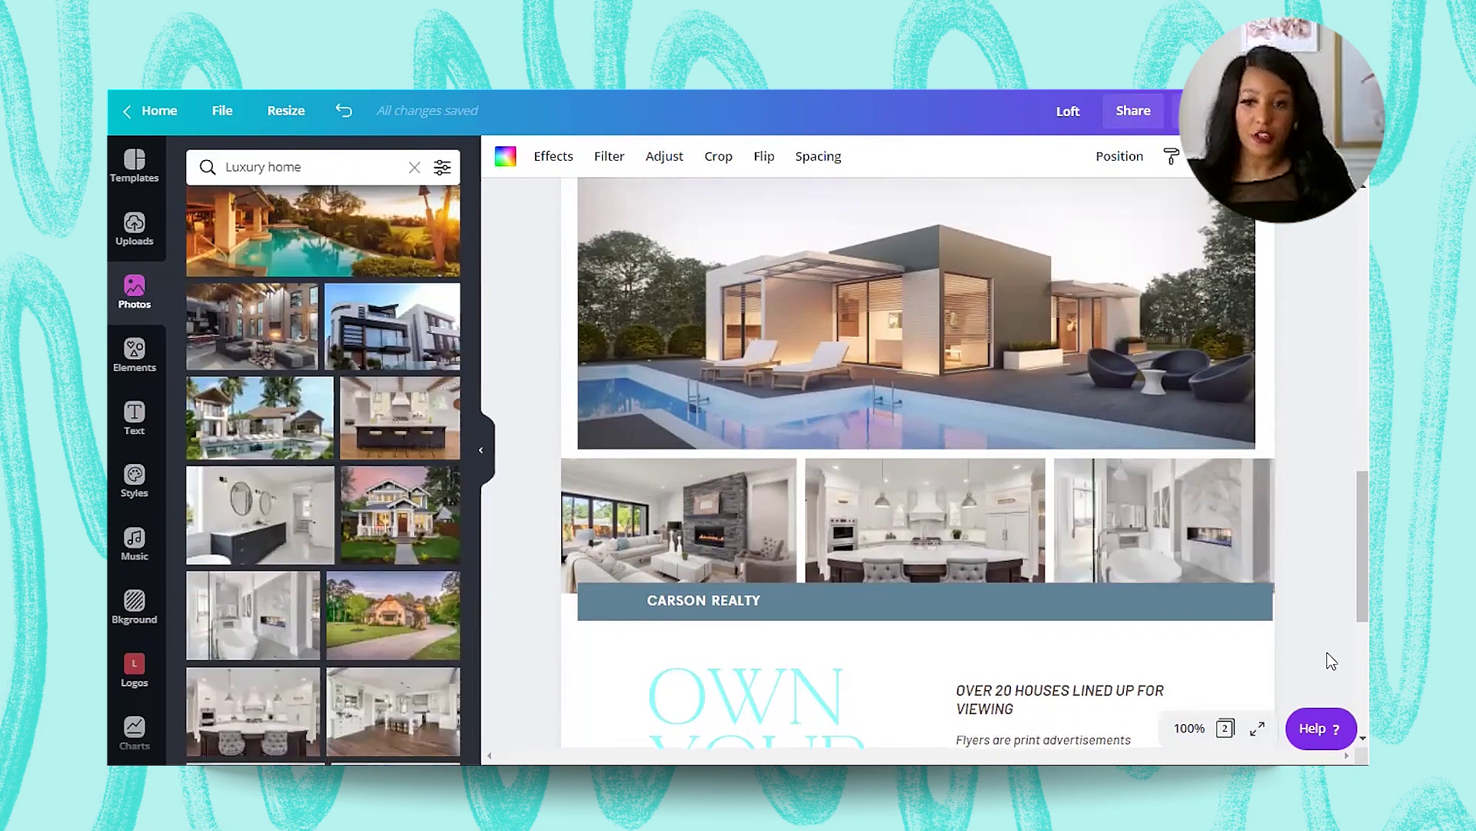
Step: Replace page 2's paragraph about flyers with the lines "5 BED" and "4 1/2 BATH"
{"action": "scroll", "coordinate": [1307, 600], "scroll_direction": "up", "scroll_amount": 1}
{"action": "scroll", "coordinate": [1270, 513], "scroll_direction": "down", "scroll_amount": 3}
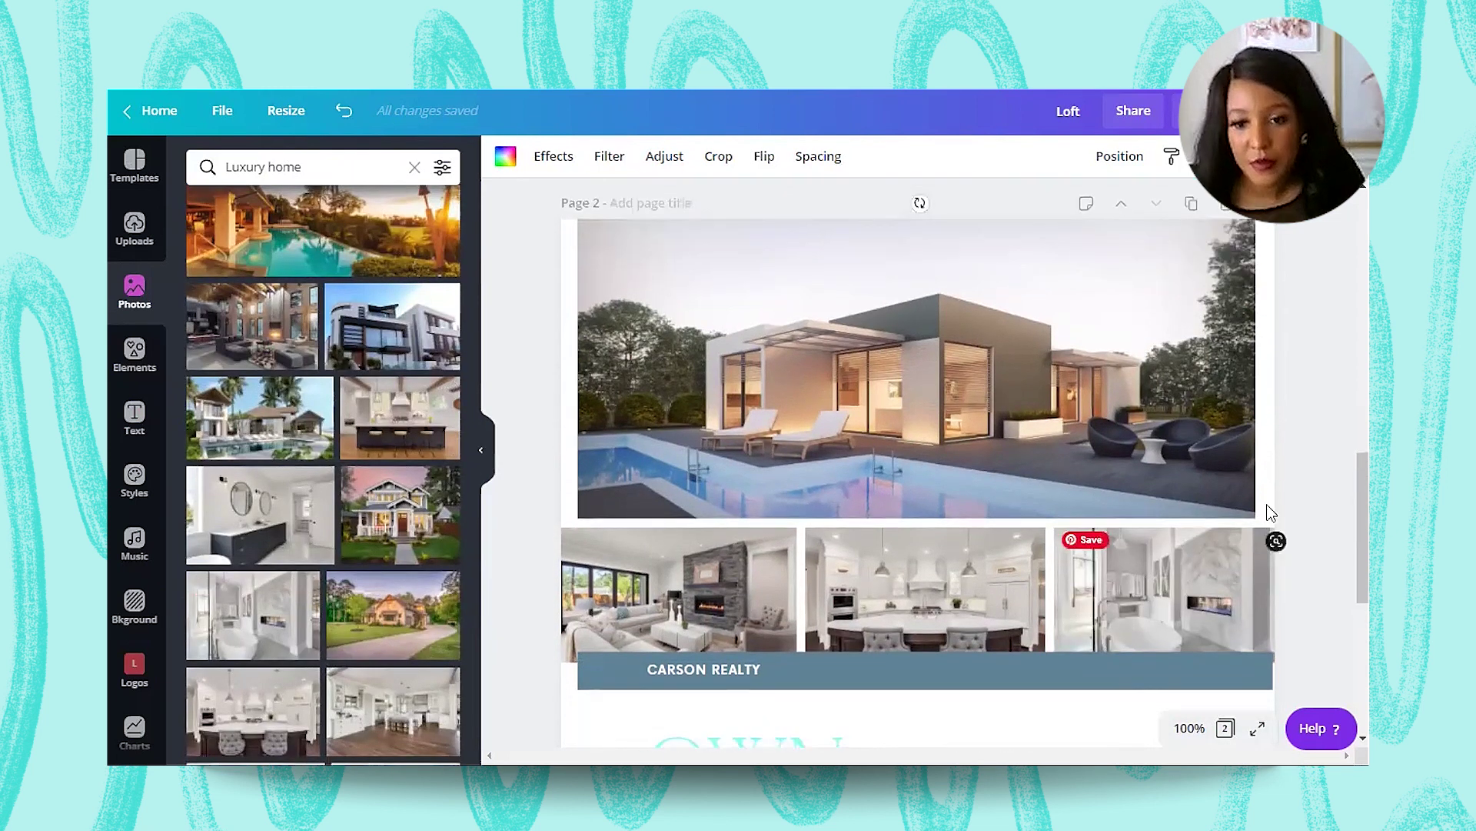
{"action": "scroll", "coordinate": [1270, 513], "scroll_direction": "down", "scroll_amount": 1}
{"action": "double_click", "coordinate": [1039, 510]}
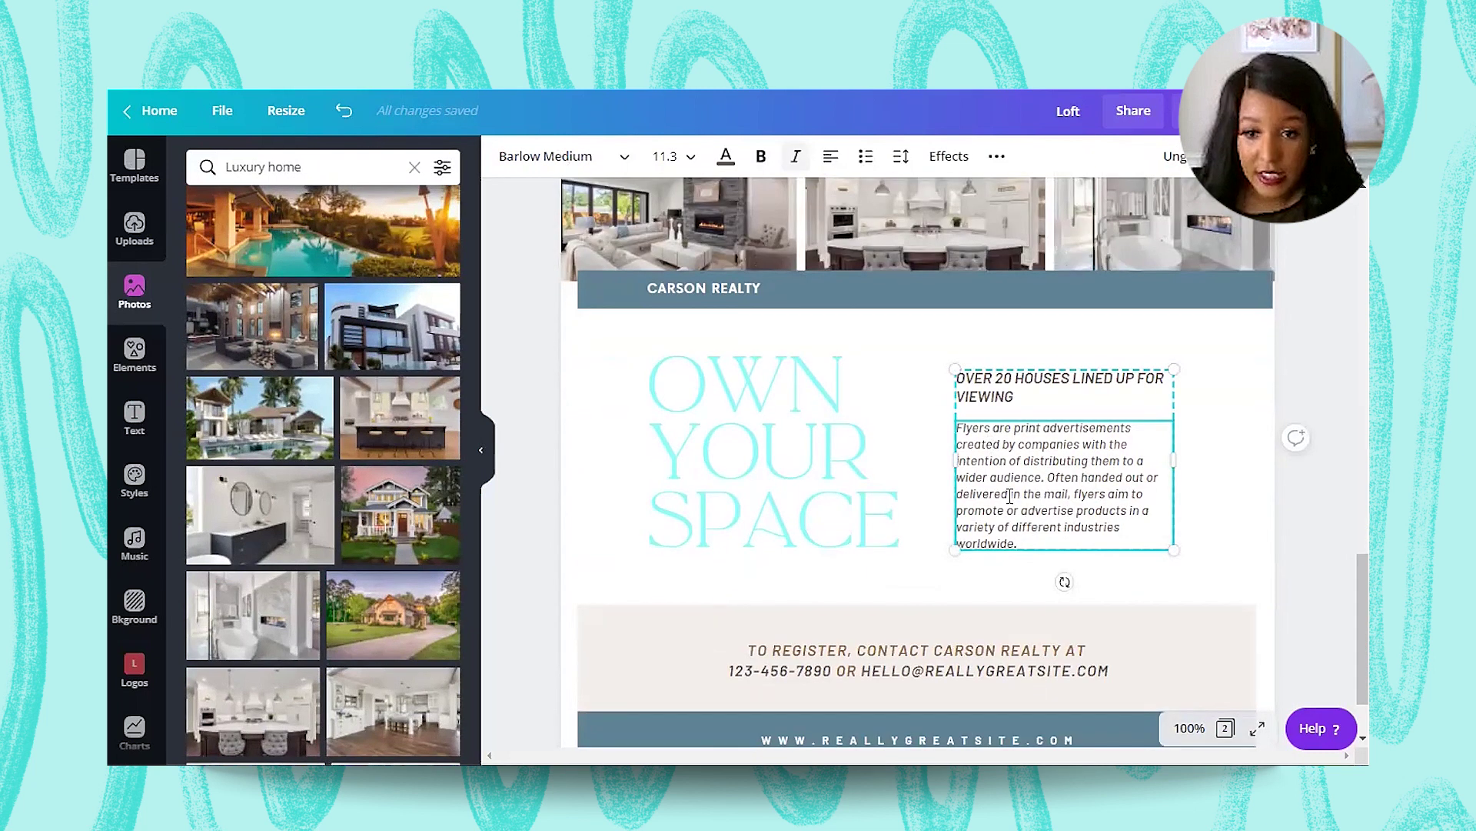
{"action": "left_click_drag", "start_coordinate": [1027, 543], "coordinate": [960, 430]}
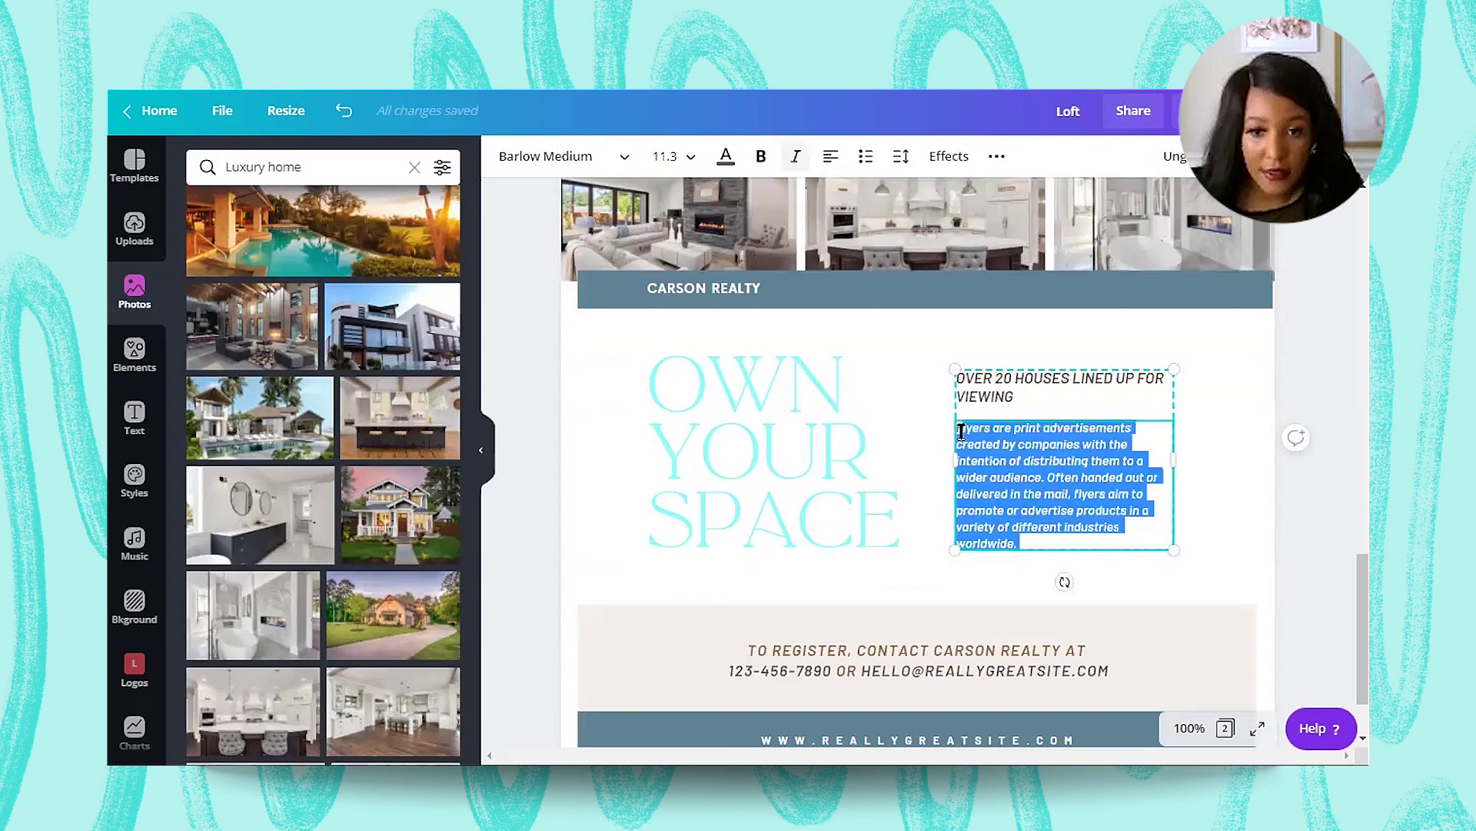
{"action": "key", "text": "BackSpace"}
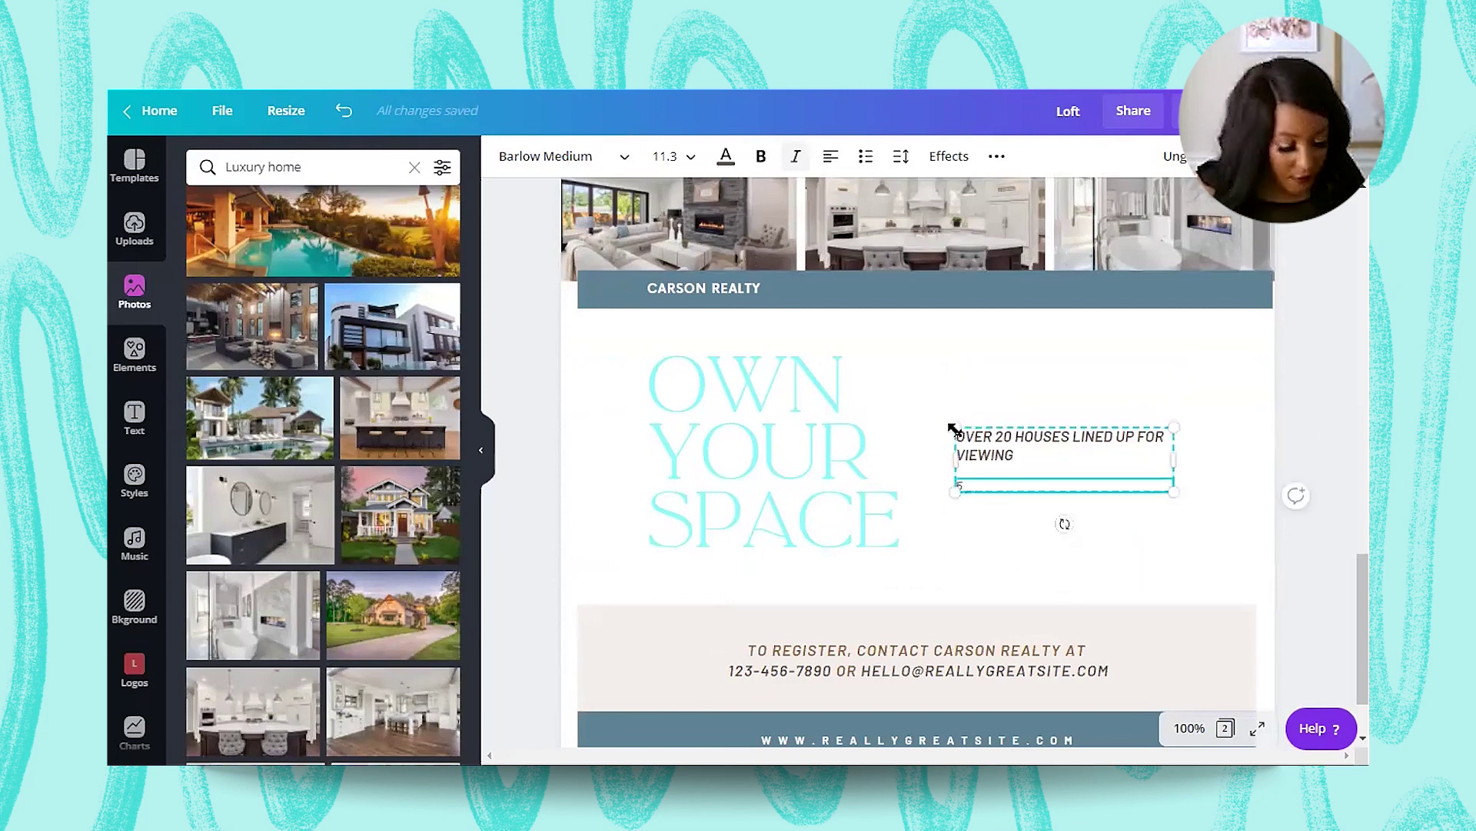
{"action": "type", "text": "5 BED"}
{"action": "key", "text": "Return"}
{"action": "type", "text": "4"}
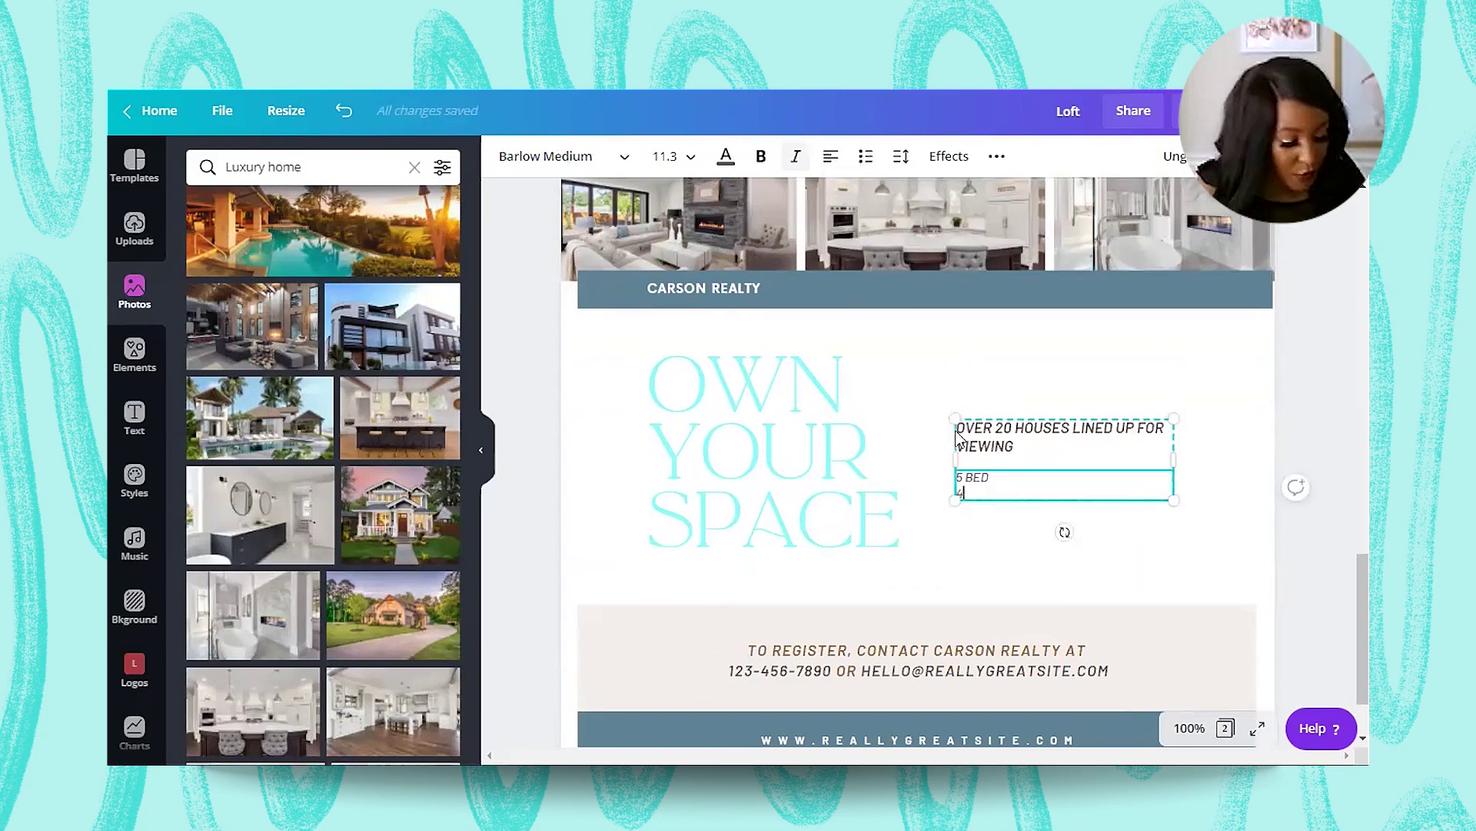
{"action": "type", "text": " 1/2 BATH"}
{"action": "key", "text": "Return"}
Step: Add "Beautiful marble countertops in kitchen and bathrooms." and, after a blank line, "Spacious, private backyard with swimming pool and outdoor fireplace." to the description
{"action": "type", "text": "DE"}
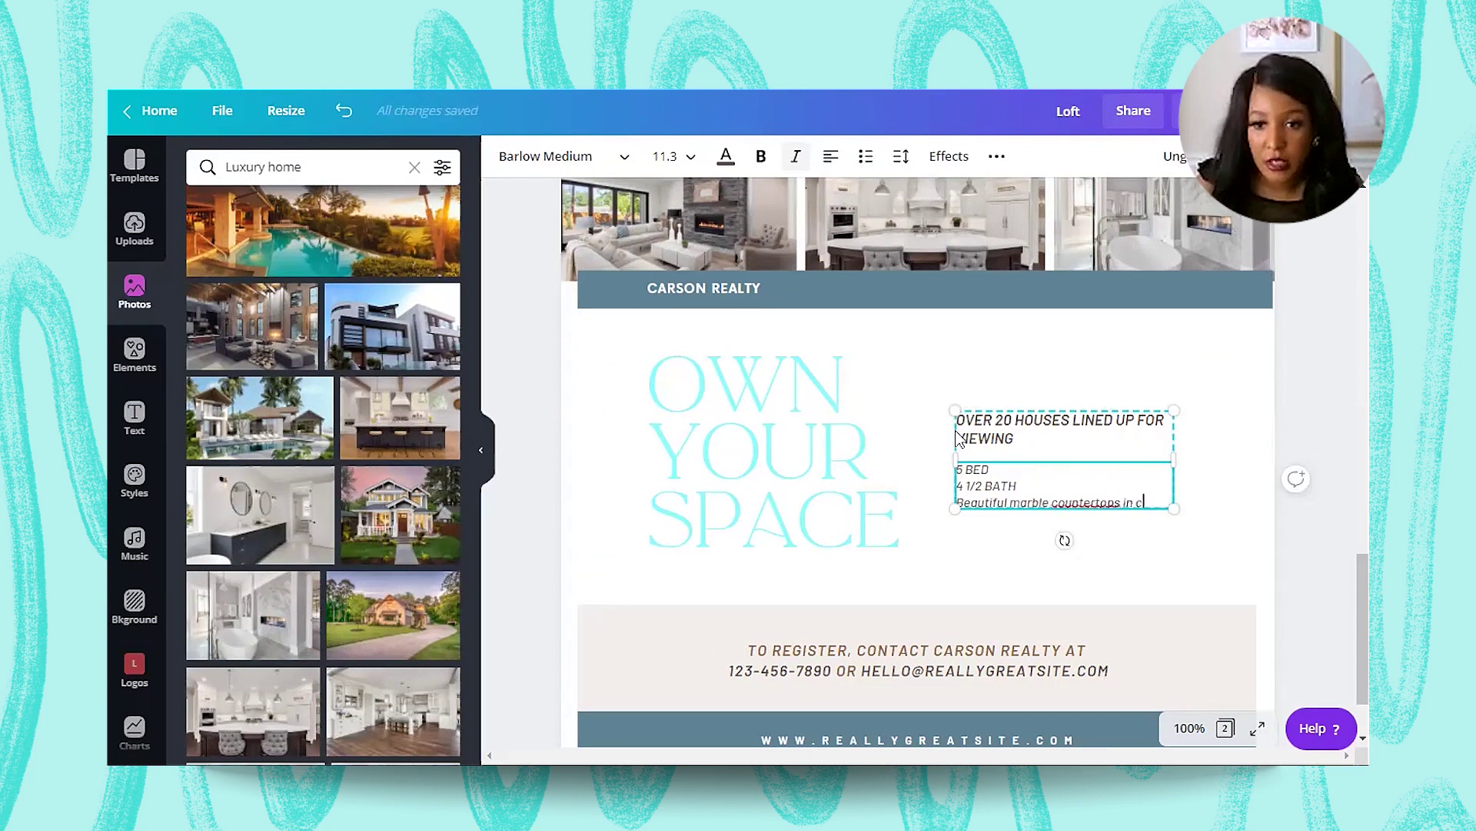
{"action": "type", "text": "tchen and bathrooms."}
{"action": "key", "text": "Return"}
{"action": "key", "text": "Return"}
{"action": "type", "text": "s, private back"}
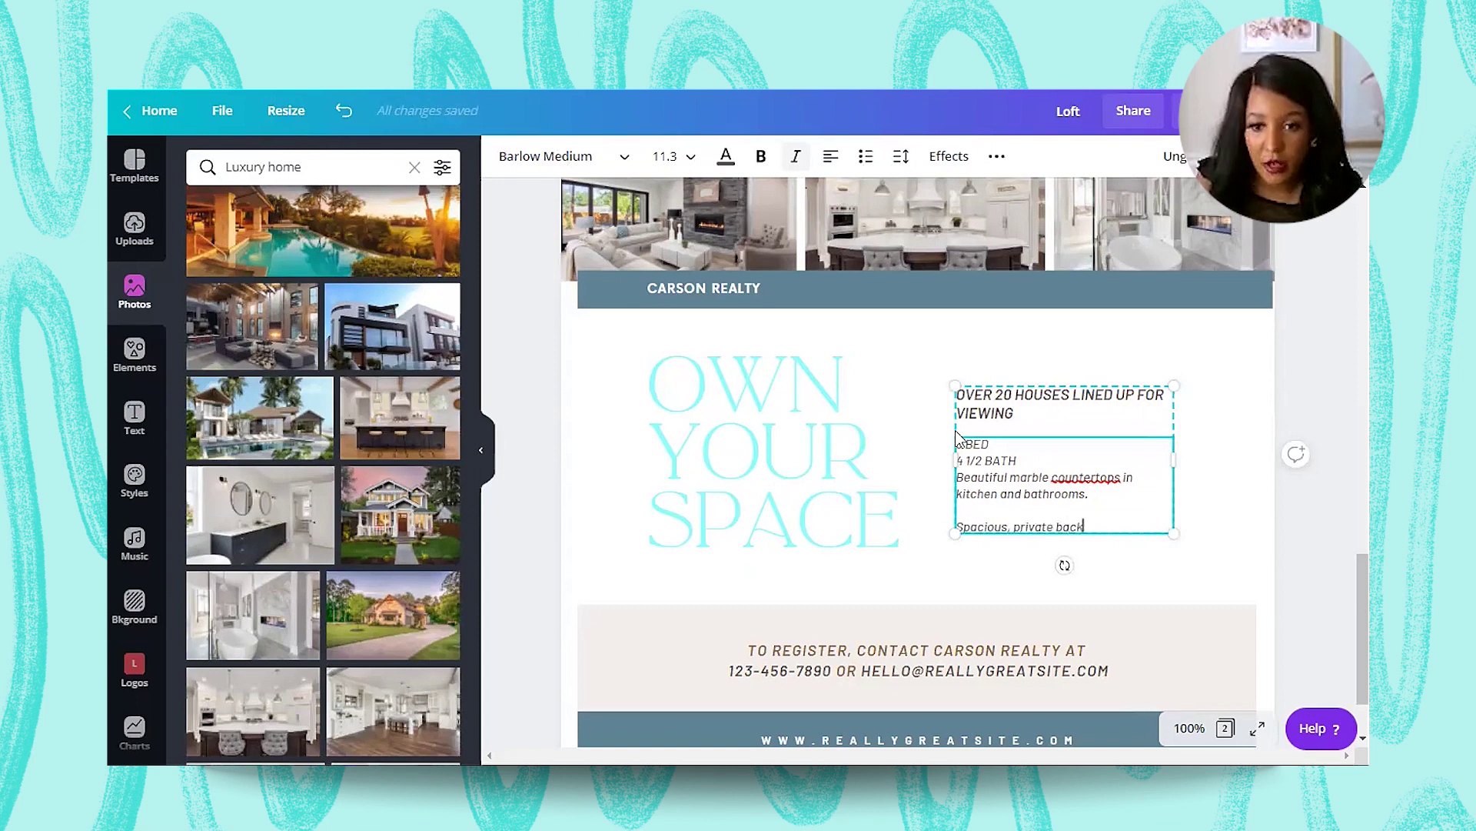
{"action": "type", "text": " swimming pool and outdoor fireplace."}
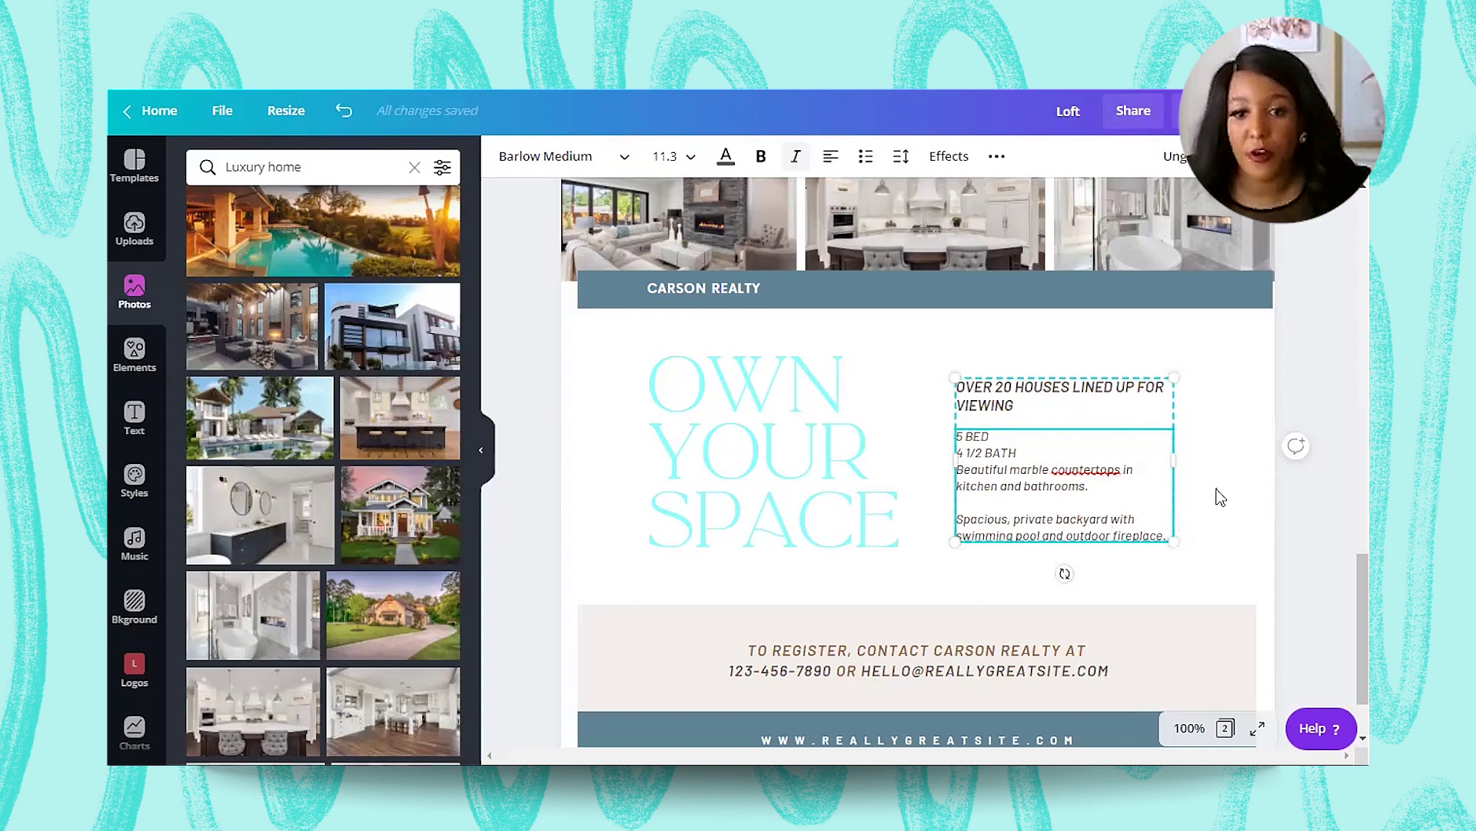
{"action": "left_click", "coordinate": [1222, 498]}
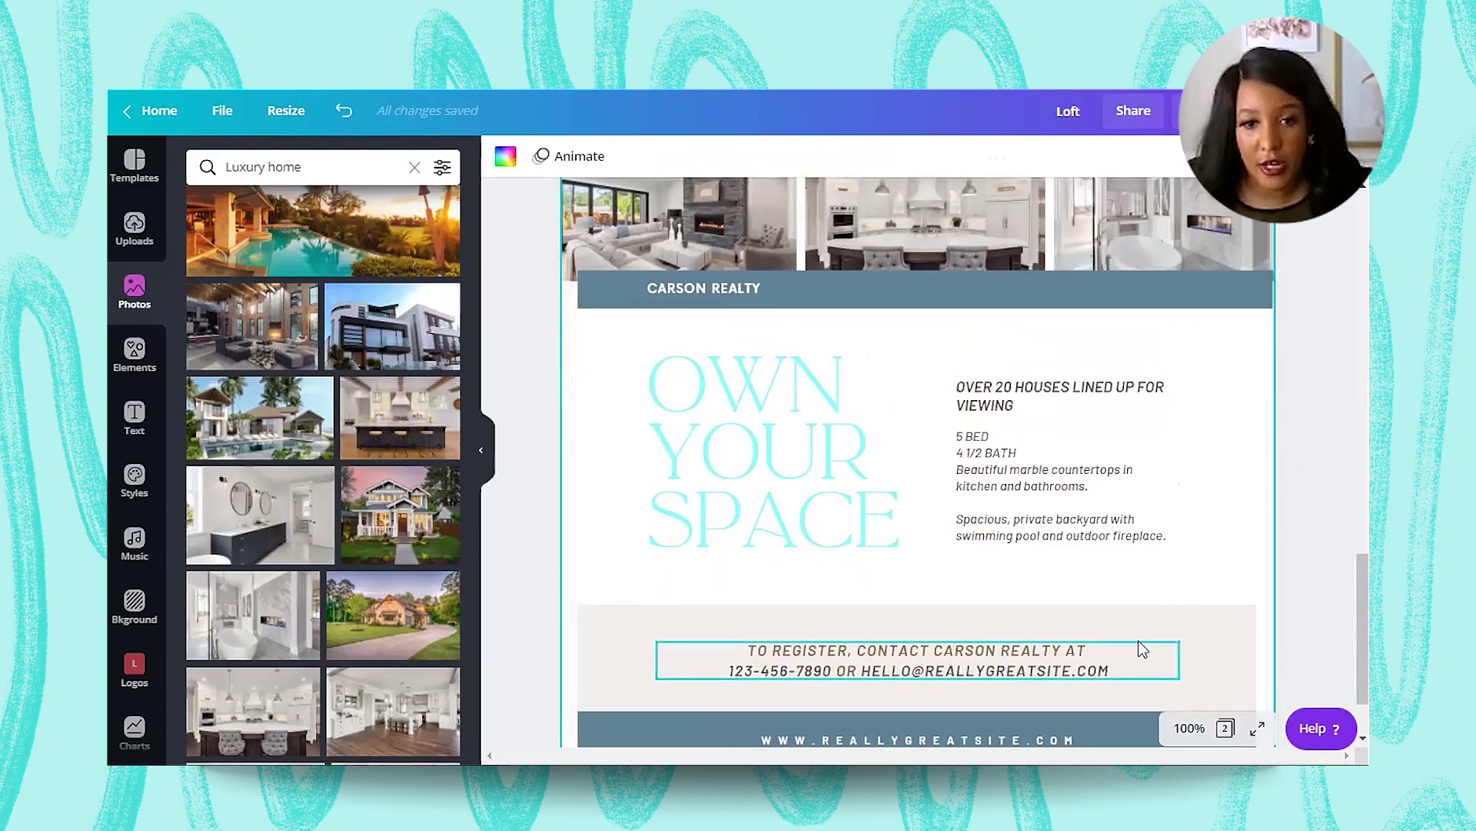
Step: Preview the design full screen and look over the photos, headings and text on both pages
{"action": "scroll", "coordinate": [1150, 642], "scroll_direction": "down", "scroll_amount": 2}
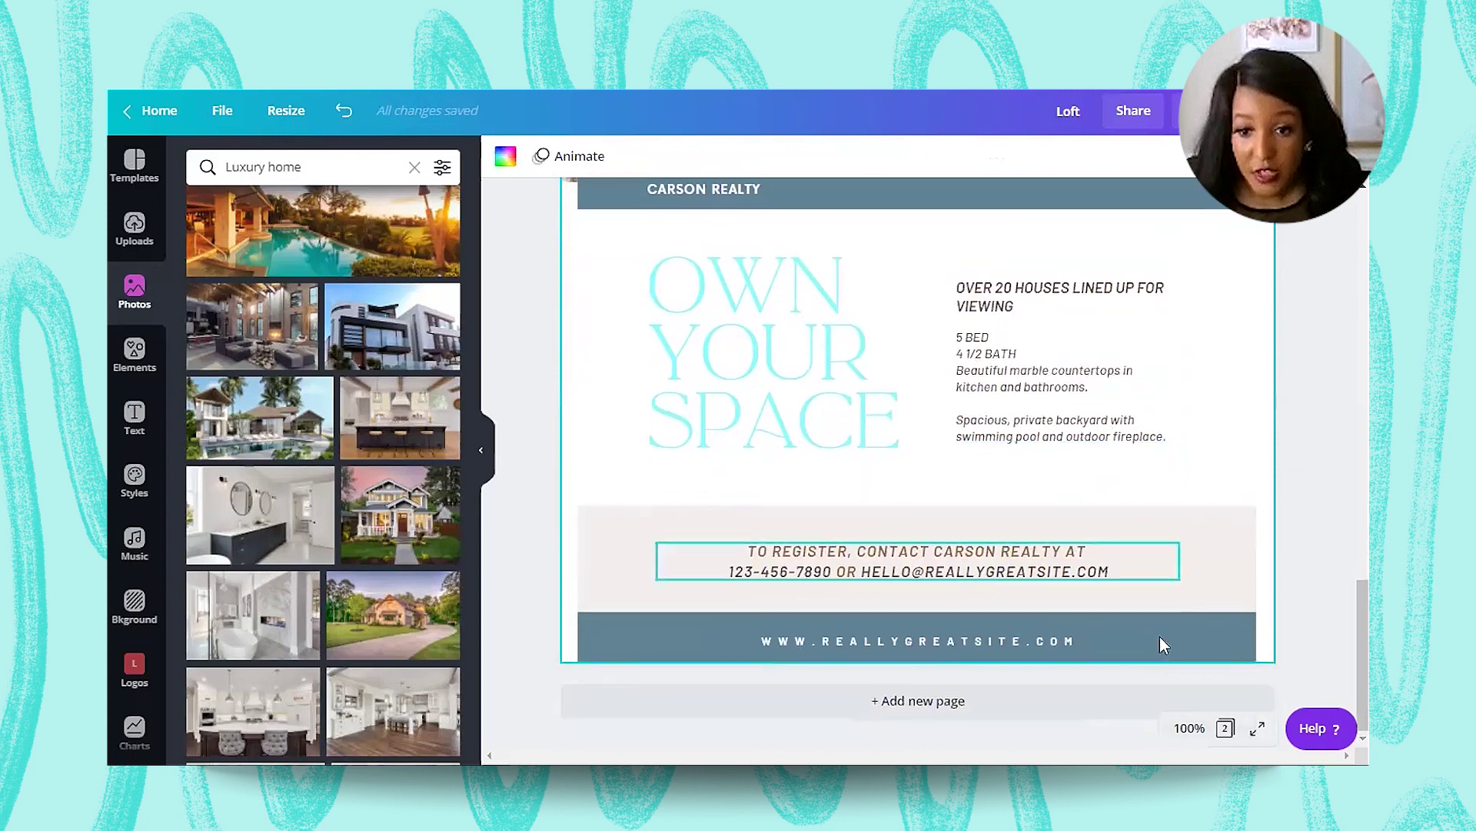
{"action": "left_click", "coordinate": [1259, 731]}
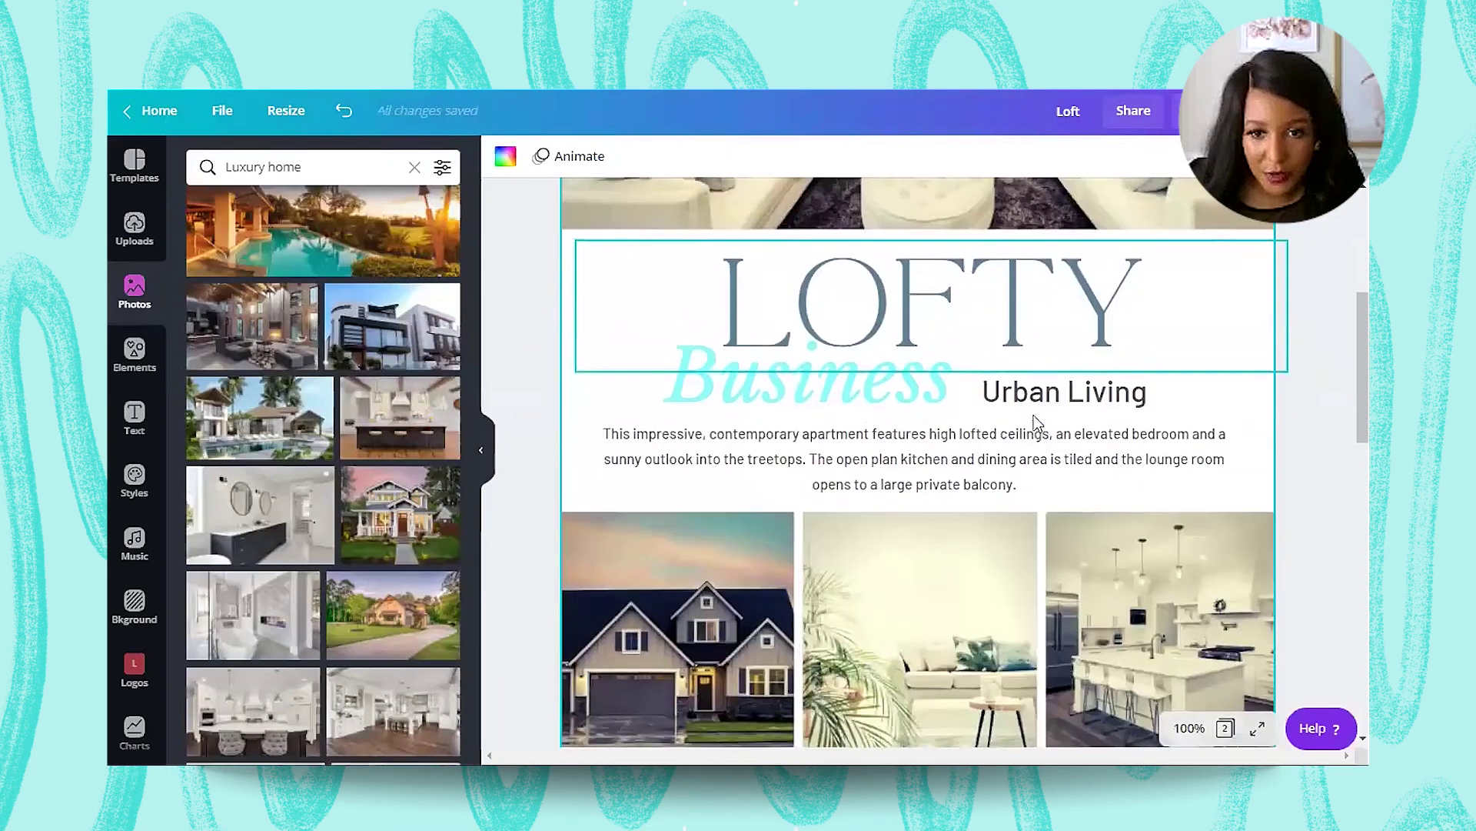
{"action": "scroll", "coordinate": [1035, 423], "scroll_direction": "down", "scroll_amount": 2}
{"action": "scroll", "coordinate": [1034, 423], "scroll_direction": "up", "scroll_amount": 5}
{"action": "scroll", "coordinate": [1036, 423], "scroll_direction": "down", "scroll_amount": 8}
{"action": "scroll", "coordinate": [1037, 423], "scroll_direction": "up", "scroll_amount": 5}
{"action": "left_click_drag", "start_coordinate": [1123, 460], "coordinate": [1101, 461]}
{"action": "scroll", "coordinate": [1221, 511], "scroll_direction": "up", "scroll_amount": 3}
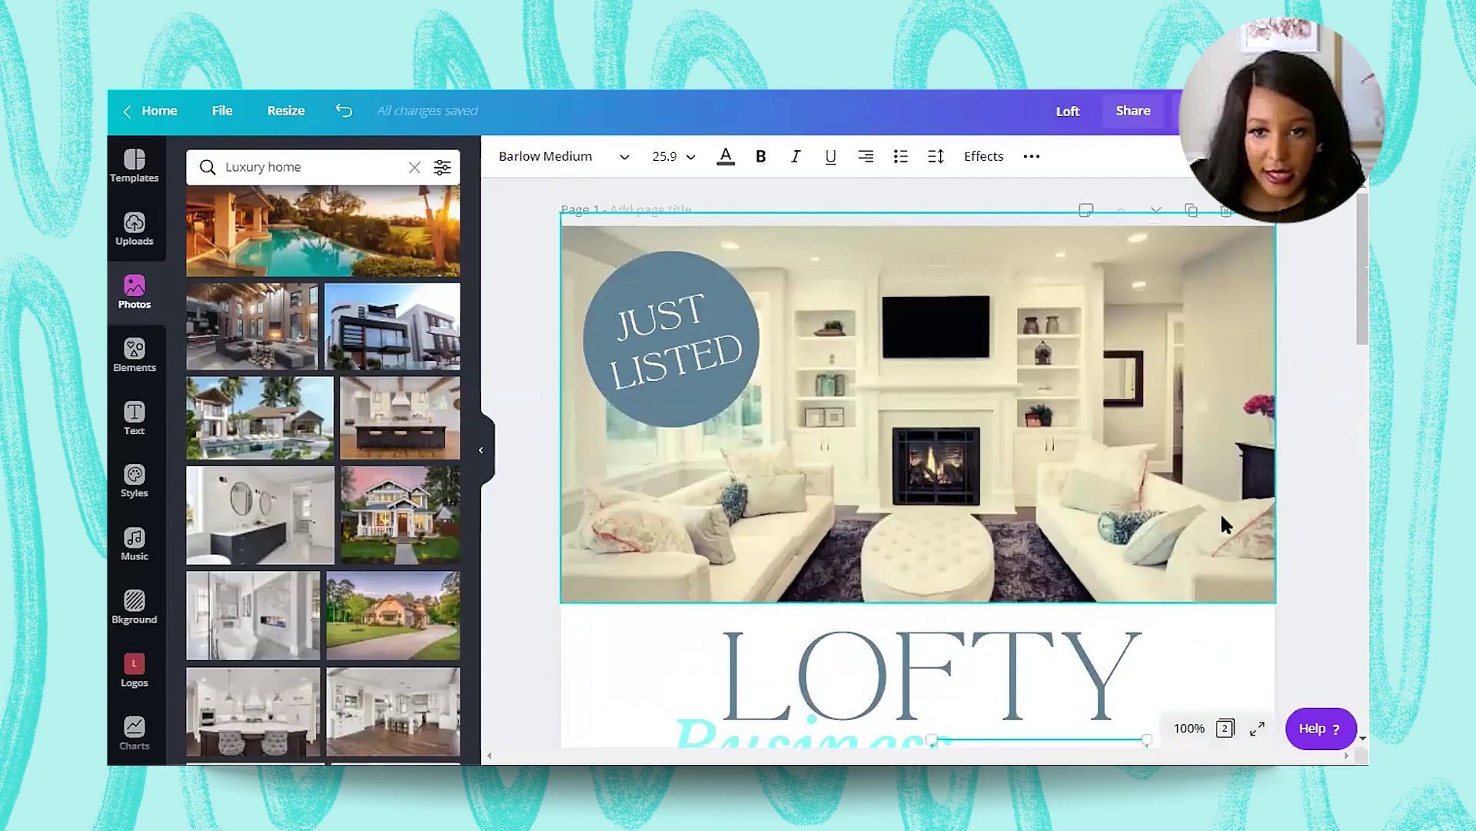
{"action": "scroll", "coordinate": [1258, 521], "scroll_direction": "down", "scroll_amount": 6}
{"action": "scroll", "coordinate": [1212, 568], "scroll_direction": "up", "scroll_amount": 6}
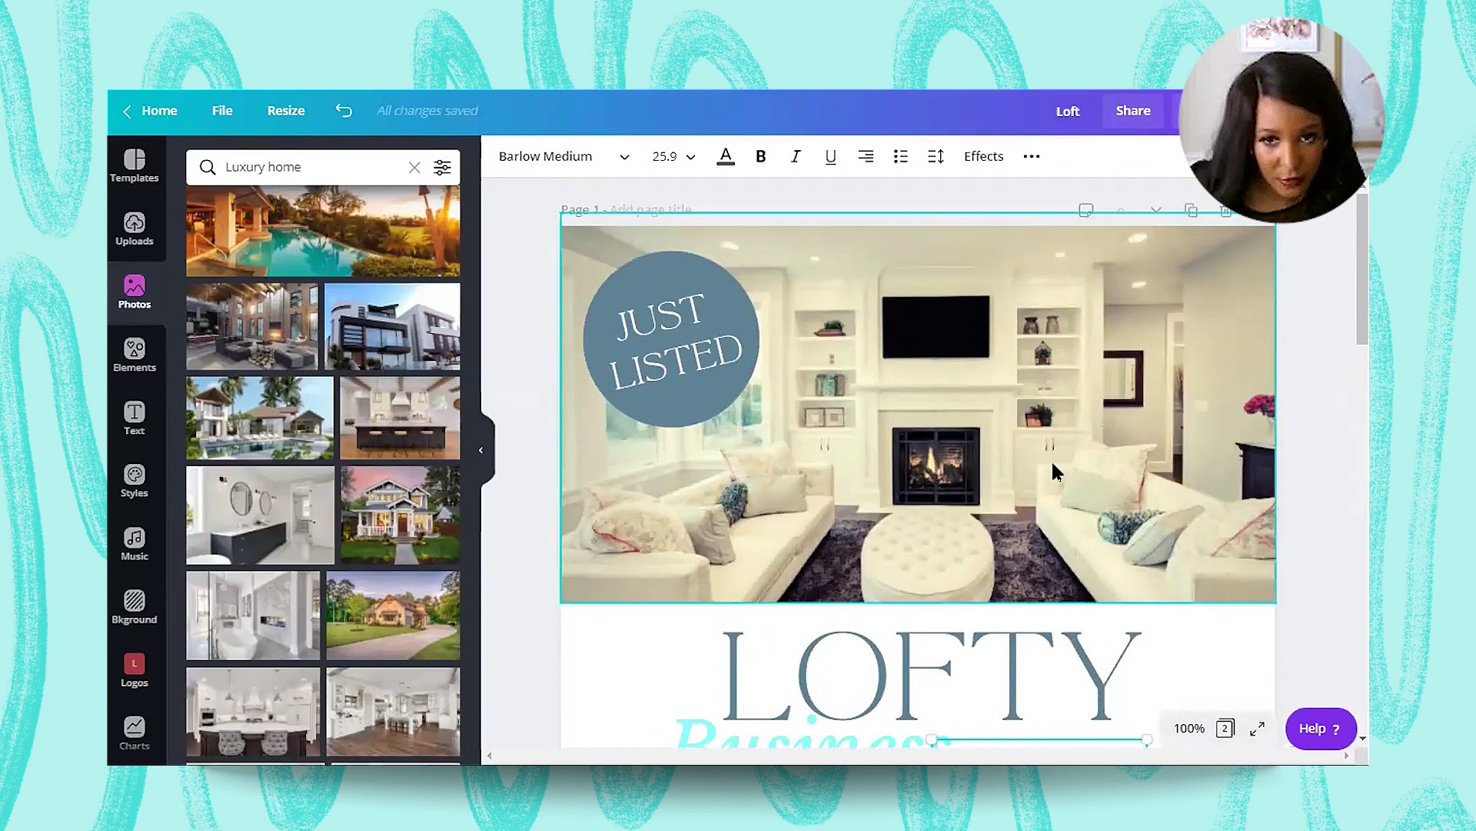
{"action": "scroll", "coordinate": [1159, 461], "scroll_direction": "down", "scroll_amount": 3}
{"action": "scroll", "coordinate": [254, 231], "scroll_direction": "down", "scroll_amount": 5}
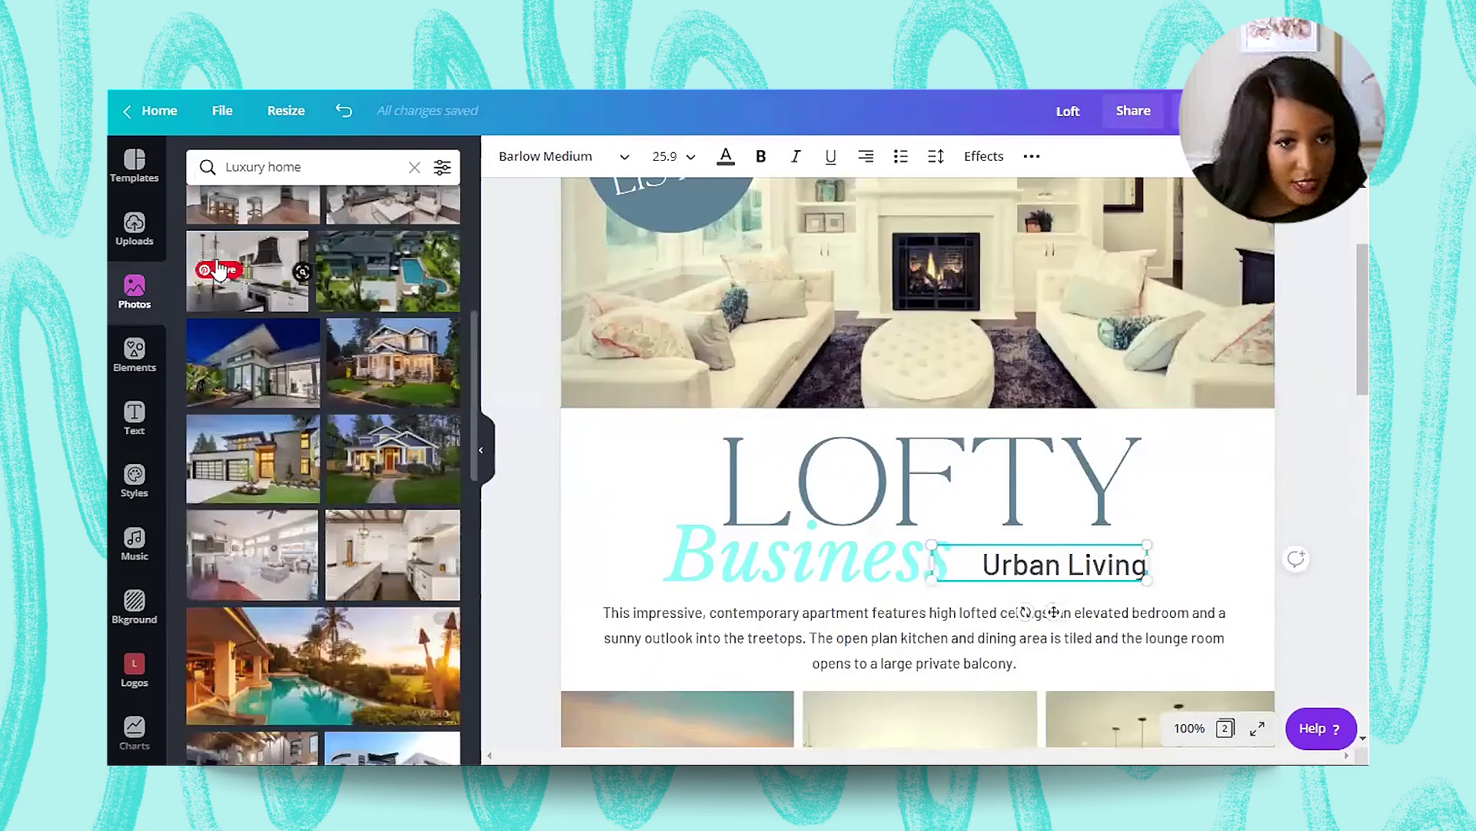
Step: Insert the black Real Estate By Rachel logo from the Logos folder, shrunk and placed to the right of page 1's LOFTY heading
{"action": "left_click", "coordinate": [138, 668]}
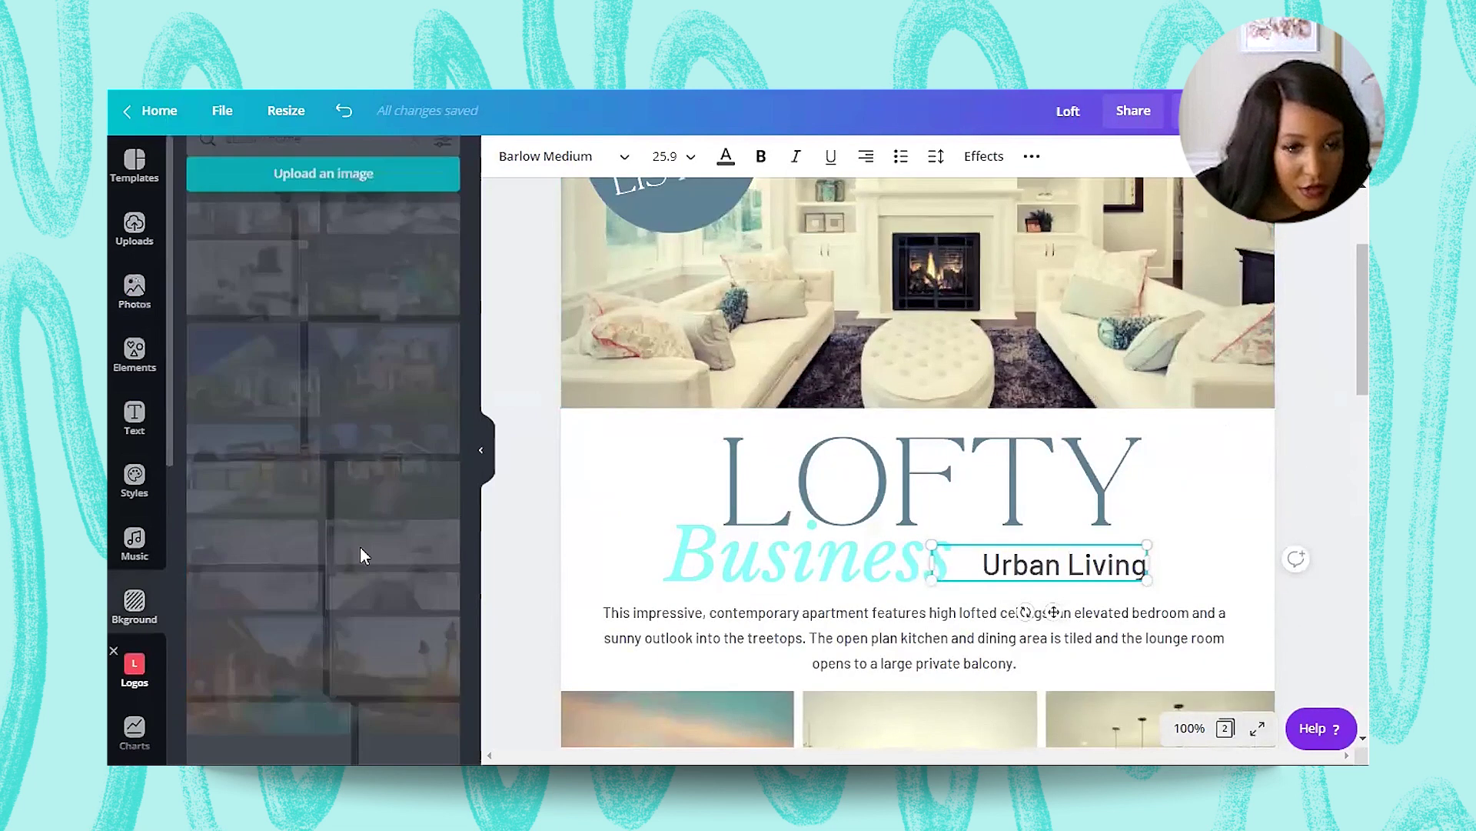
{"action": "left_click", "coordinate": [323, 427]}
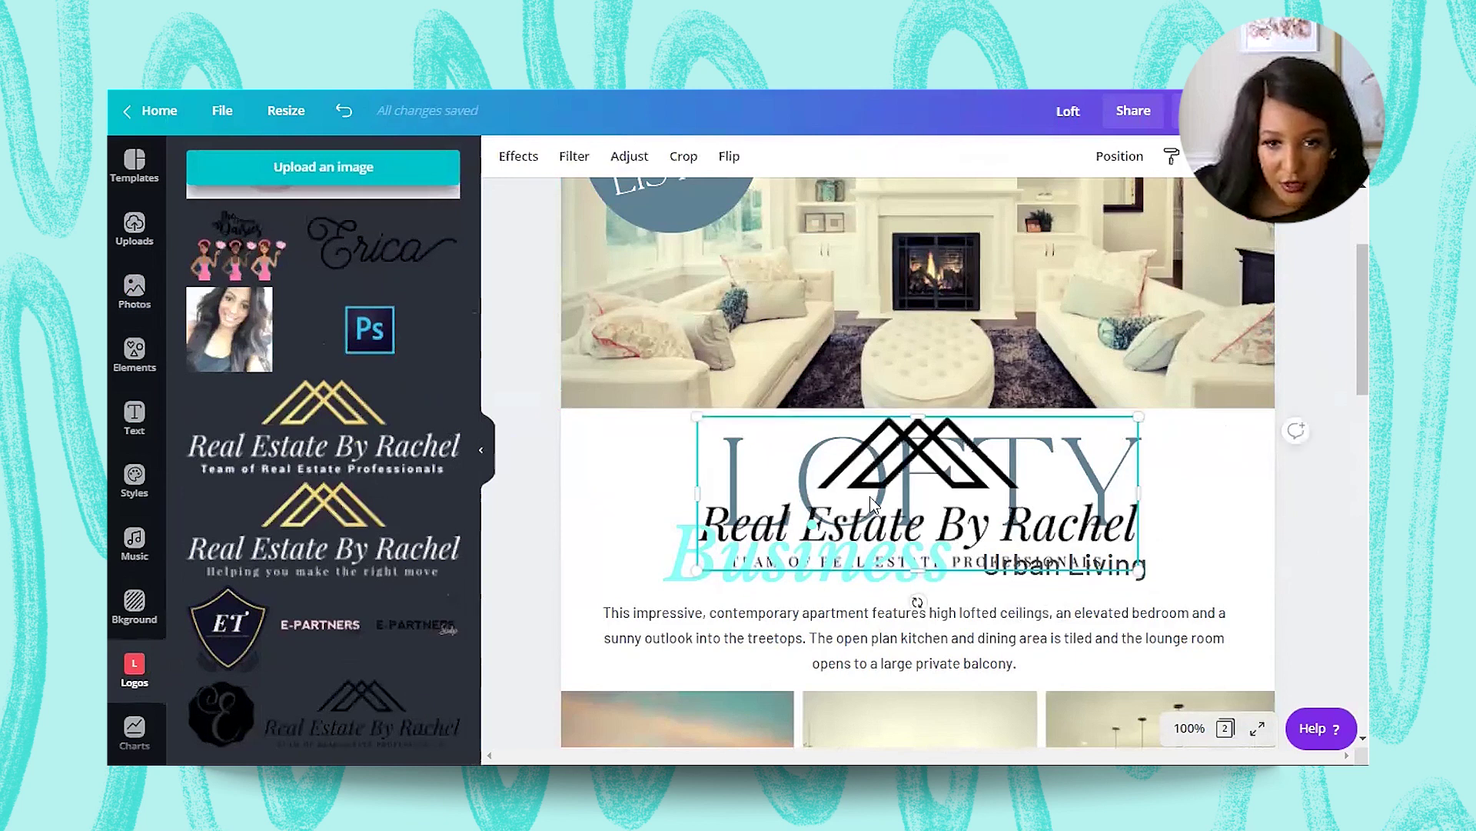
{"action": "left_click_drag", "start_coordinate": [849, 514], "coordinate": [1238, 501]}
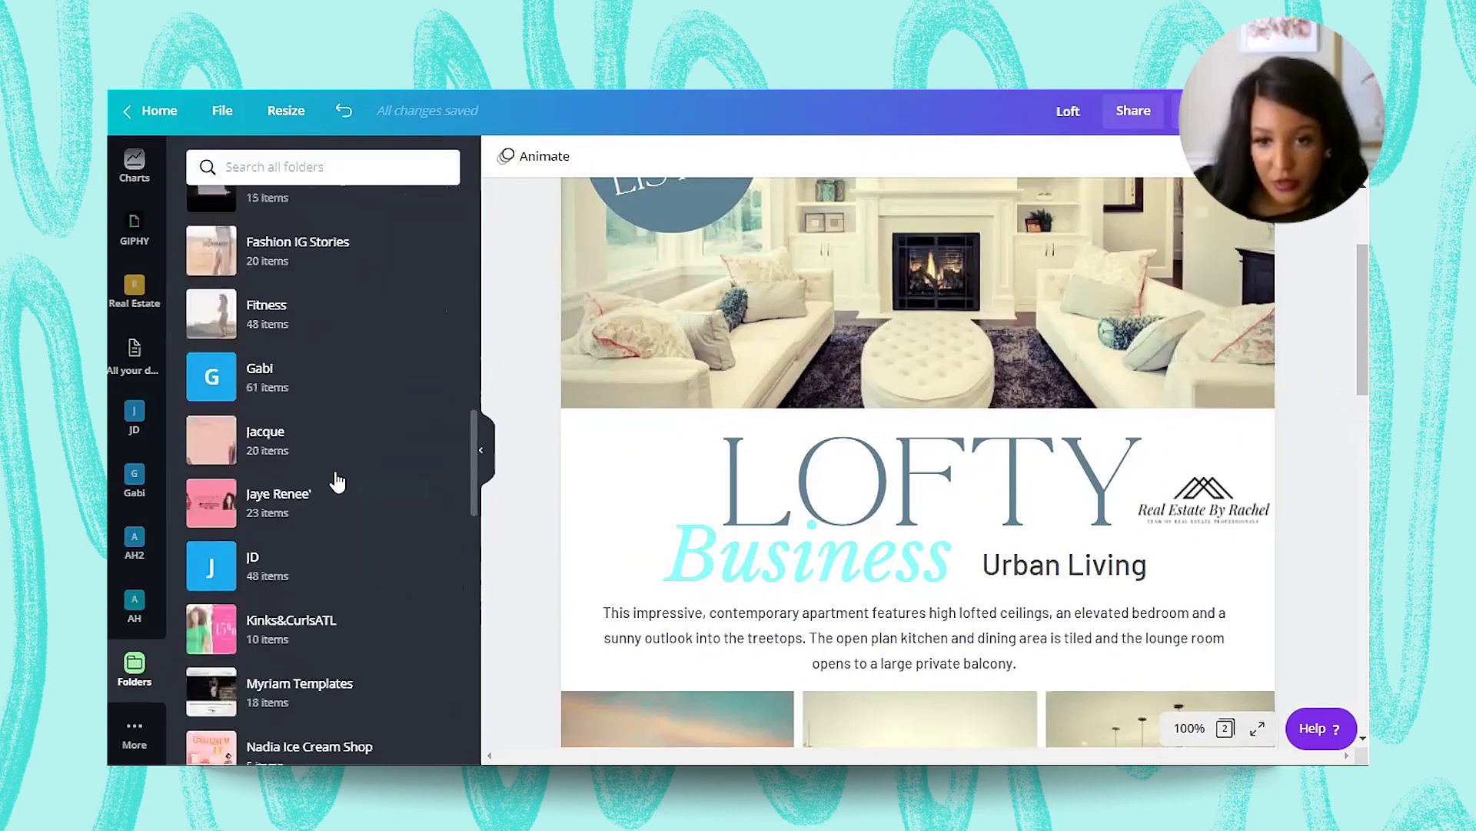
Step: Look through the Real Estate folder's photos, designs and logos for a brokerage logo to use in the flyer
{"action": "scroll", "coordinate": [334, 480], "scroll_direction": "down", "scroll_amount": 5}
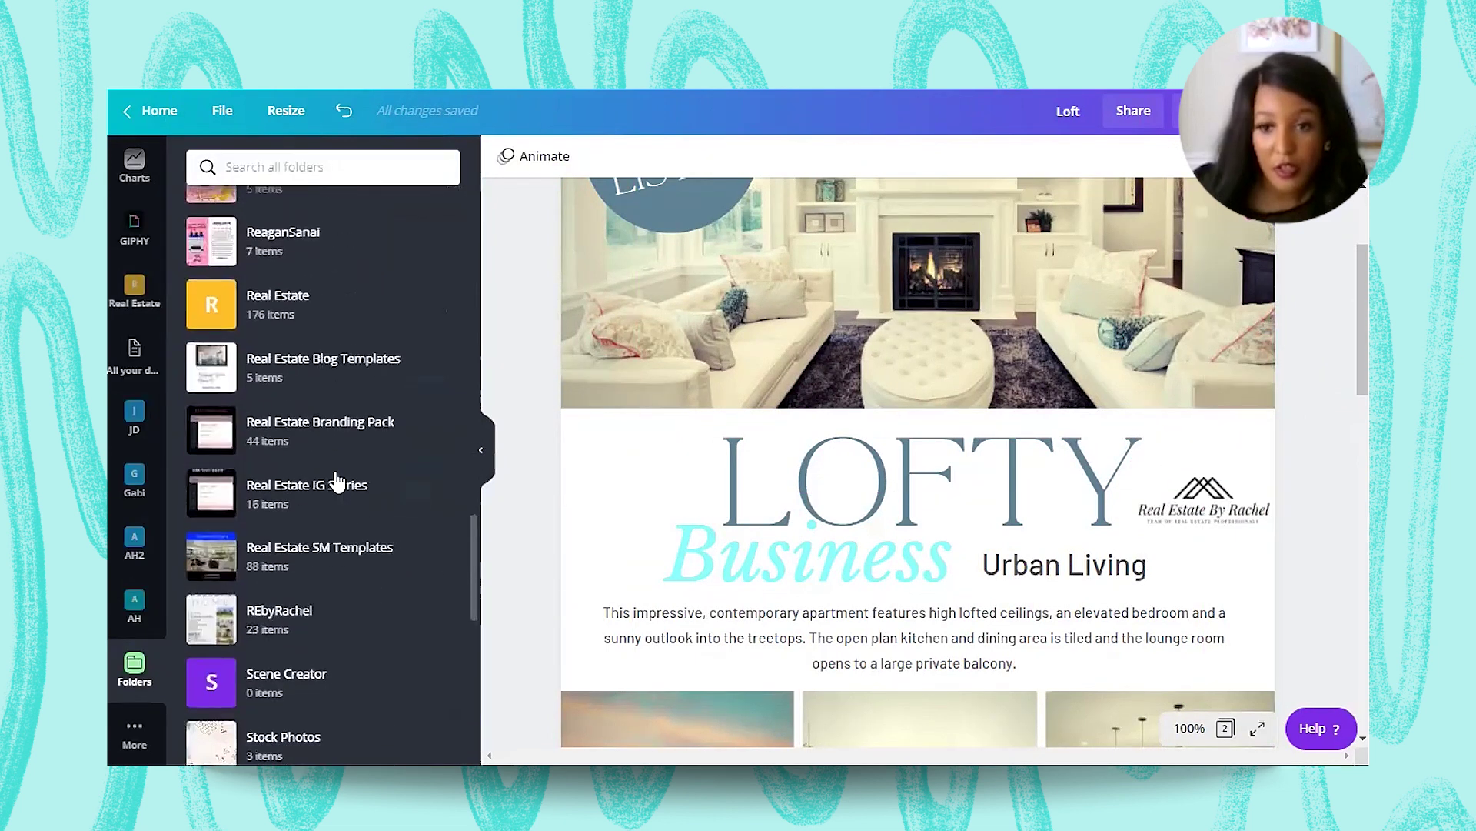
{"action": "left_click", "coordinate": [317, 486]}
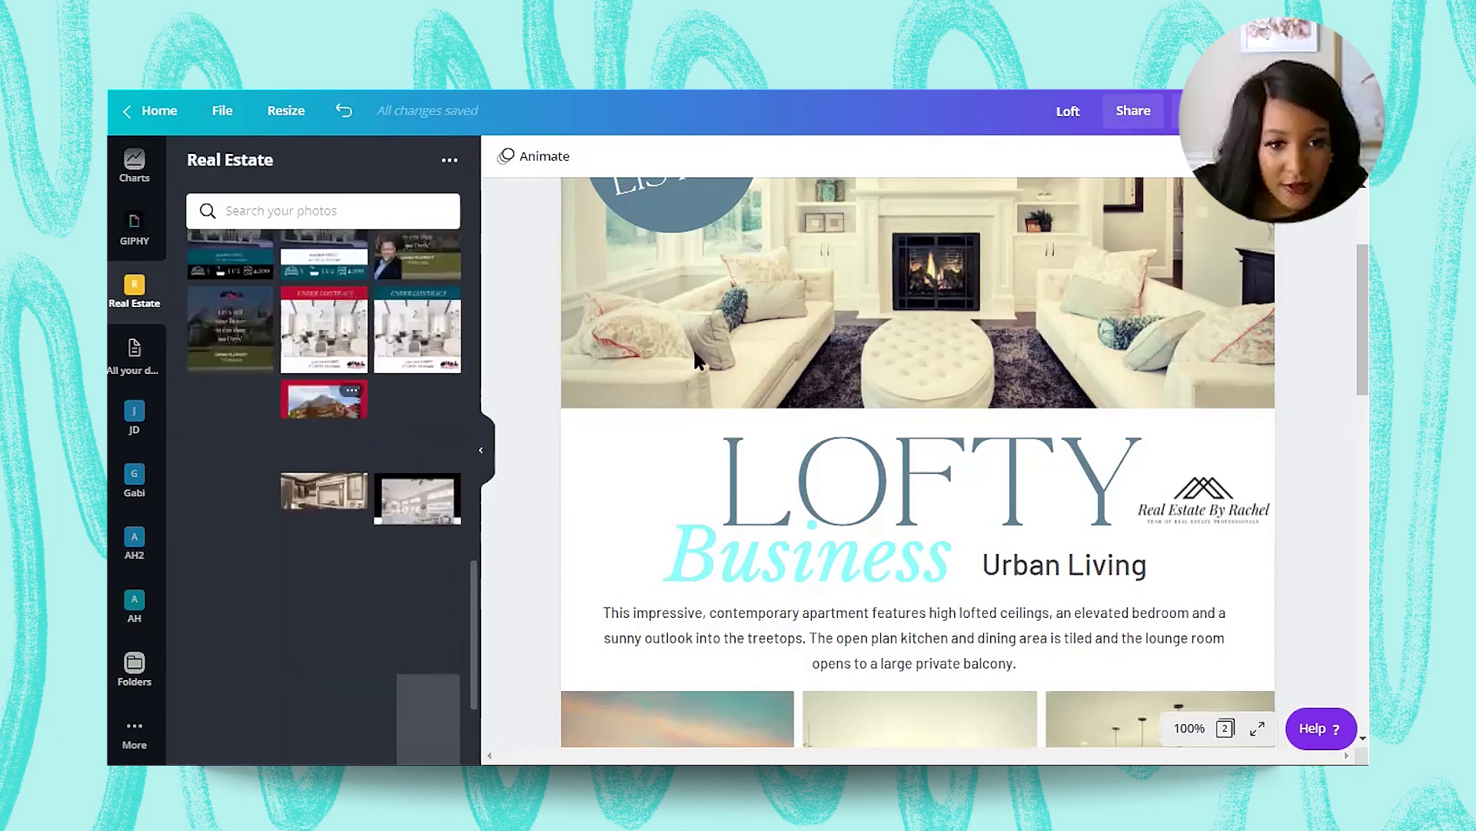
{"action": "scroll", "coordinate": [769, 350], "scroll_direction": "up", "scroll_amount": 1}
{"action": "scroll", "coordinate": [769, 350], "scroll_direction": "up", "scroll_amount": 3}
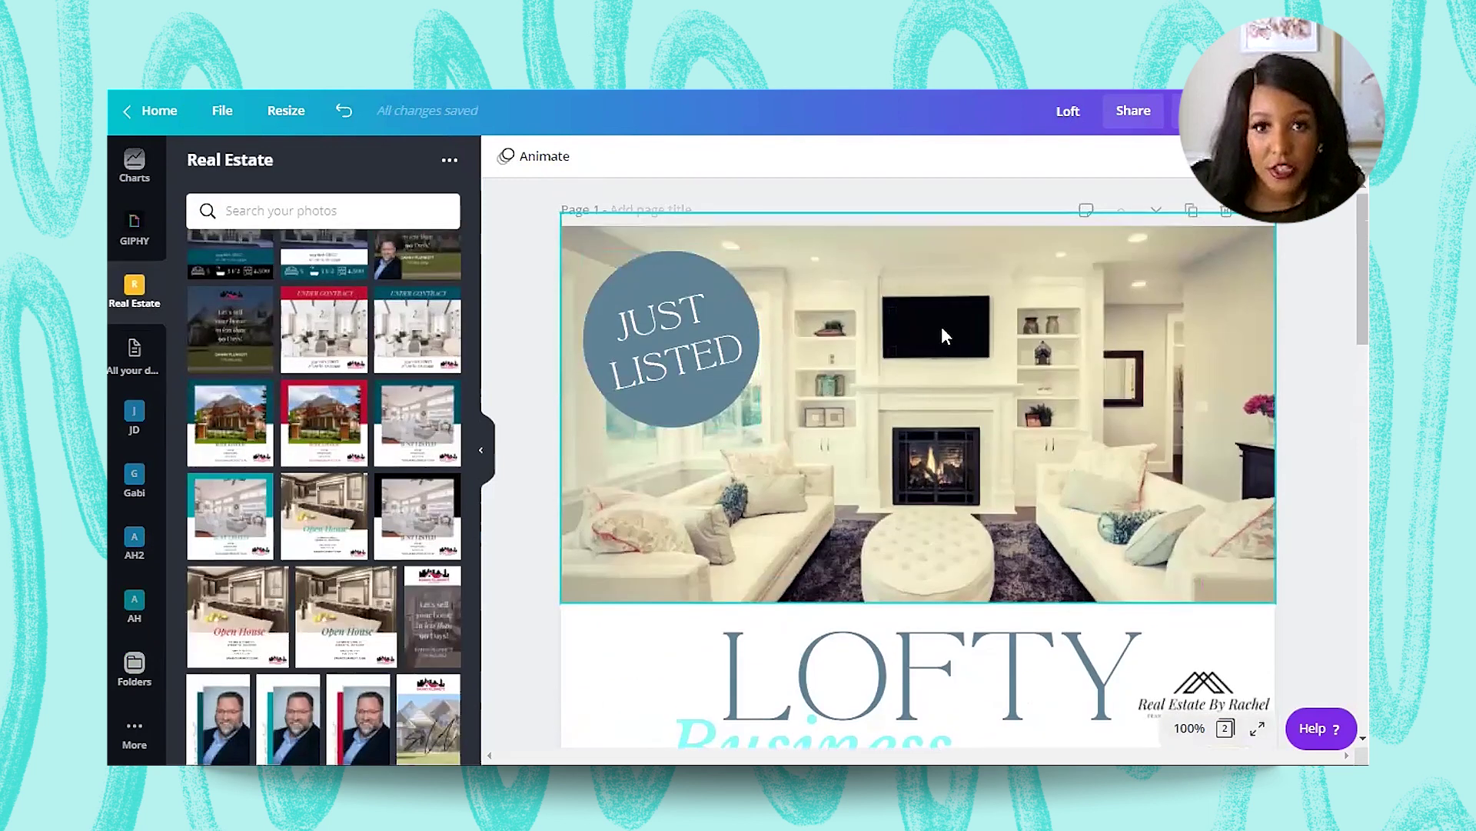
{"action": "scroll", "coordinate": [798, 439], "scroll_direction": "down", "scroll_amount": 2}
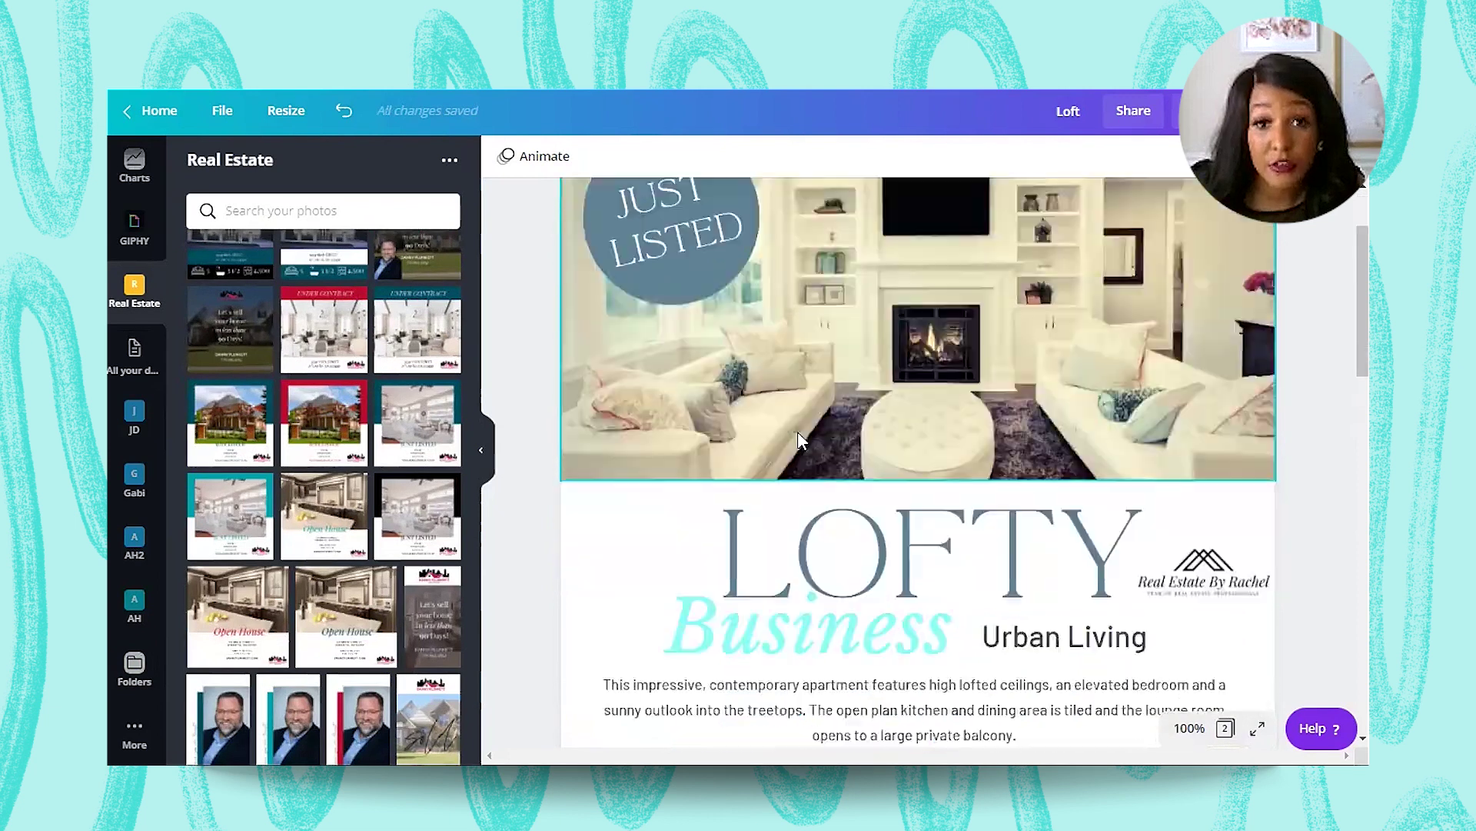
{"action": "scroll", "coordinate": [798, 440], "scroll_direction": "down", "scroll_amount": 3}
{"action": "scroll", "coordinate": [324, 583], "scroll_direction": "down", "scroll_amount": 10}
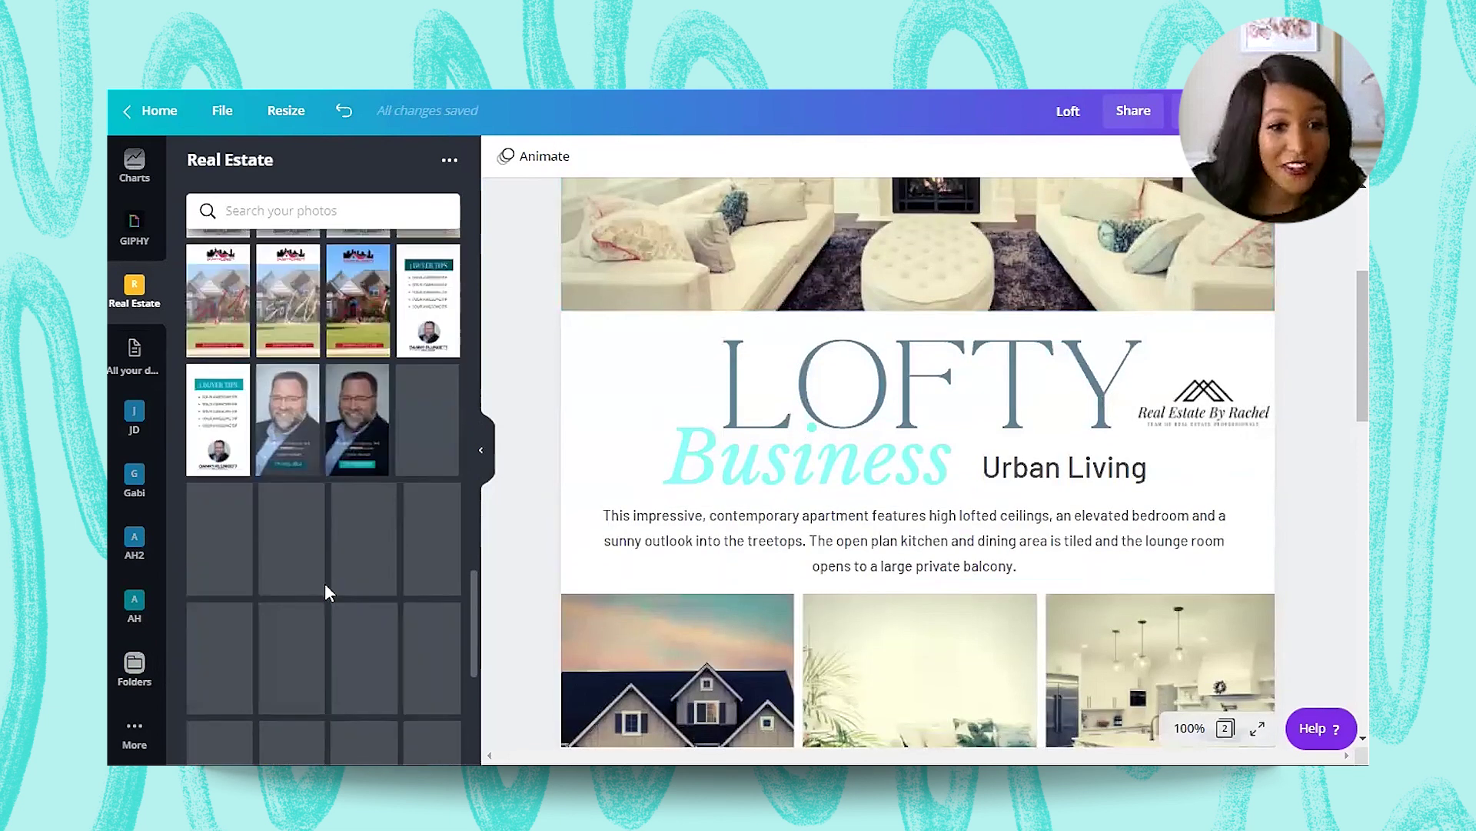
{"action": "scroll", "coordinate": [291, 446], "scroll_direction": "up", "scroll_amount": 10}
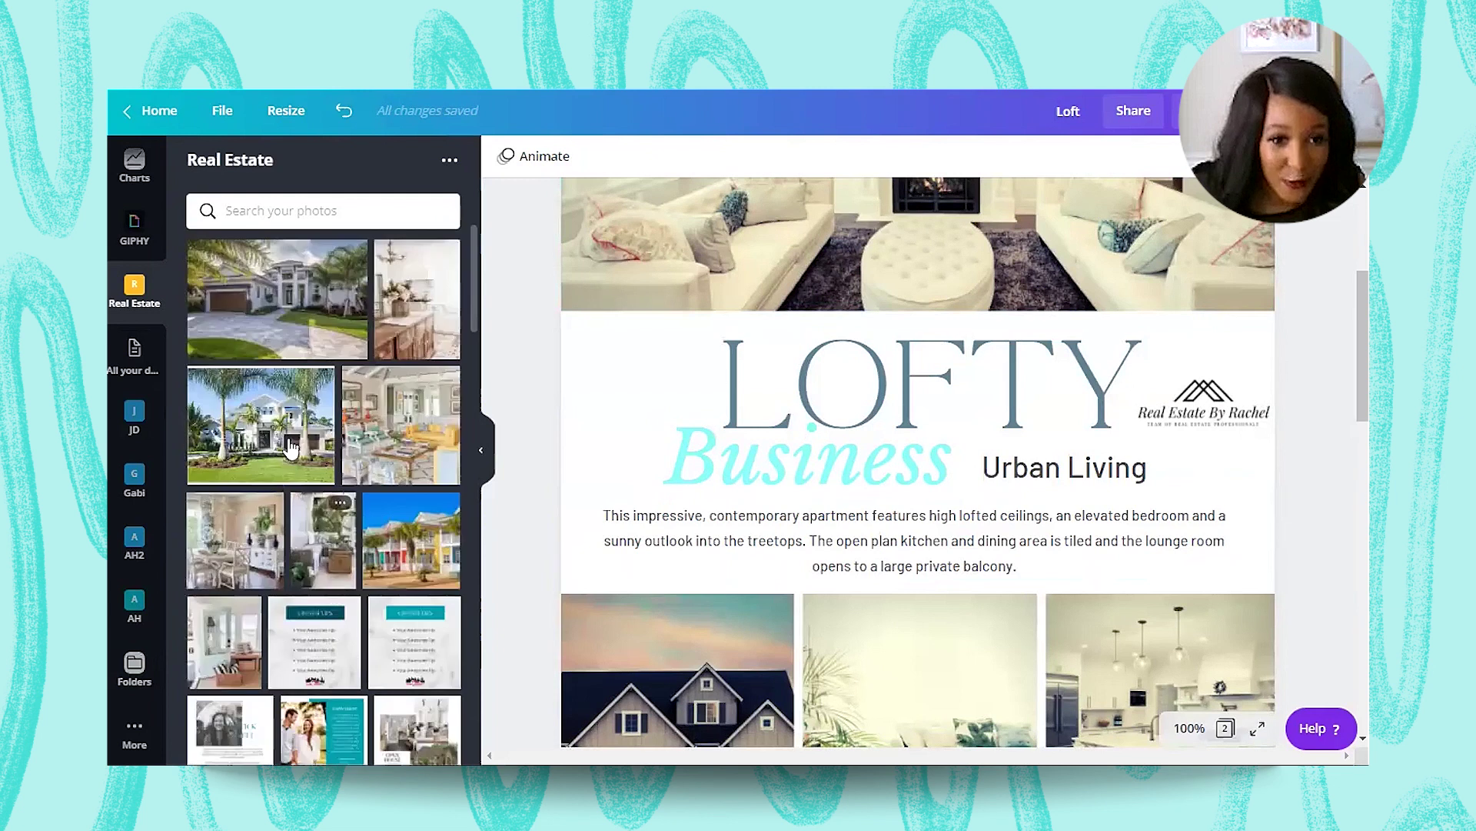
{"action": "scroll", "coordinate": [338, 419], "scroll_direction": "down", "scroll_amount": 10}
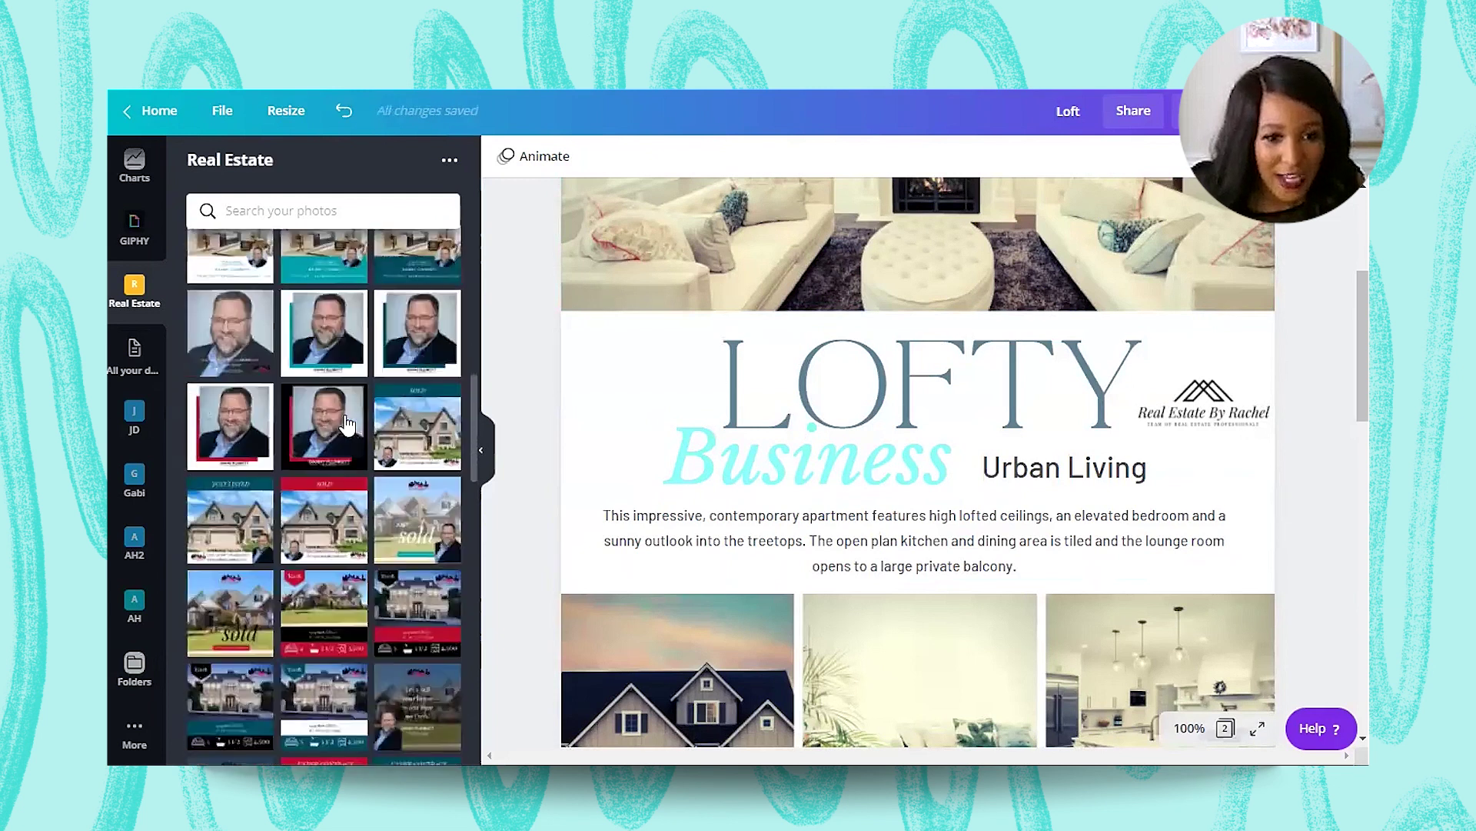
{"action": "scroll", "coordinate": [346, 423], "scroll_direction": "down", "scroll_amount": 10}
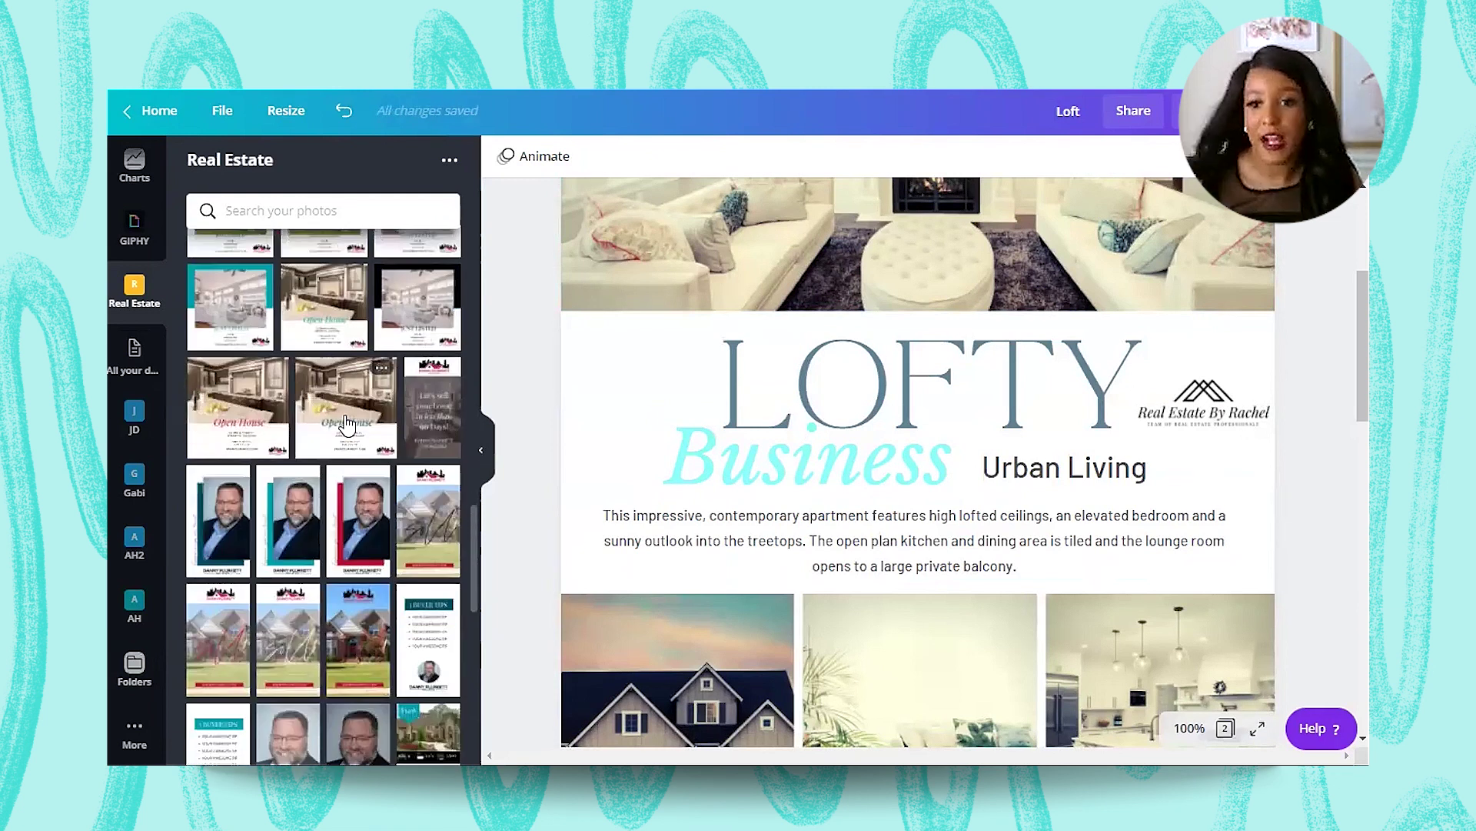
{"action": "scroll", "coordinate": [346, 423], "scroll_direction": "down", "scroll_amount": 5}
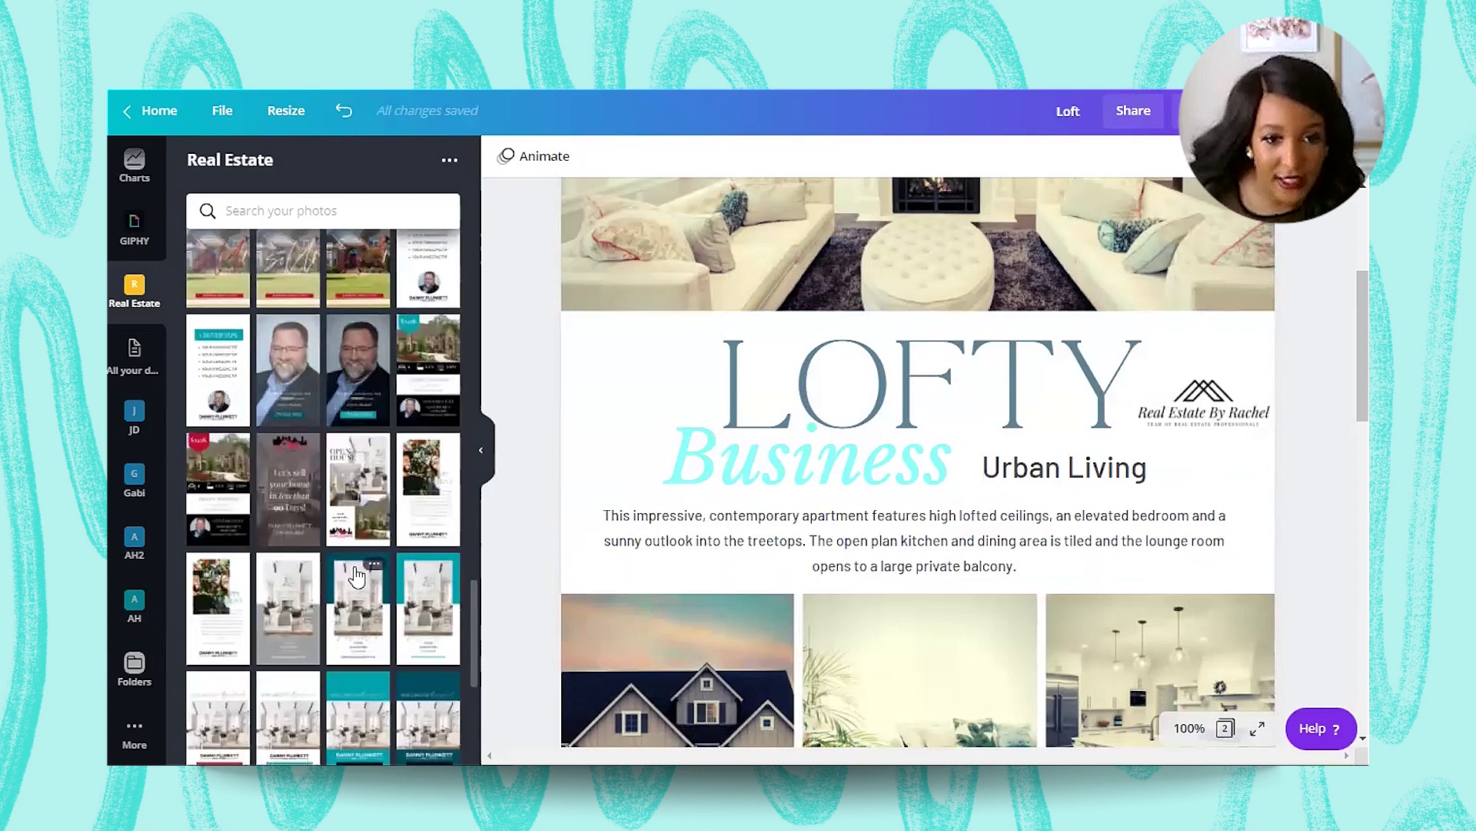
{"action": "scroll", "coordinate": [377, 580], "scroll_direction": "down", "scroll_amount": 5}
{"action": "scroll", "coordinate": [383, 588], "scroll_direction": "down", "scroll_amount": 3}
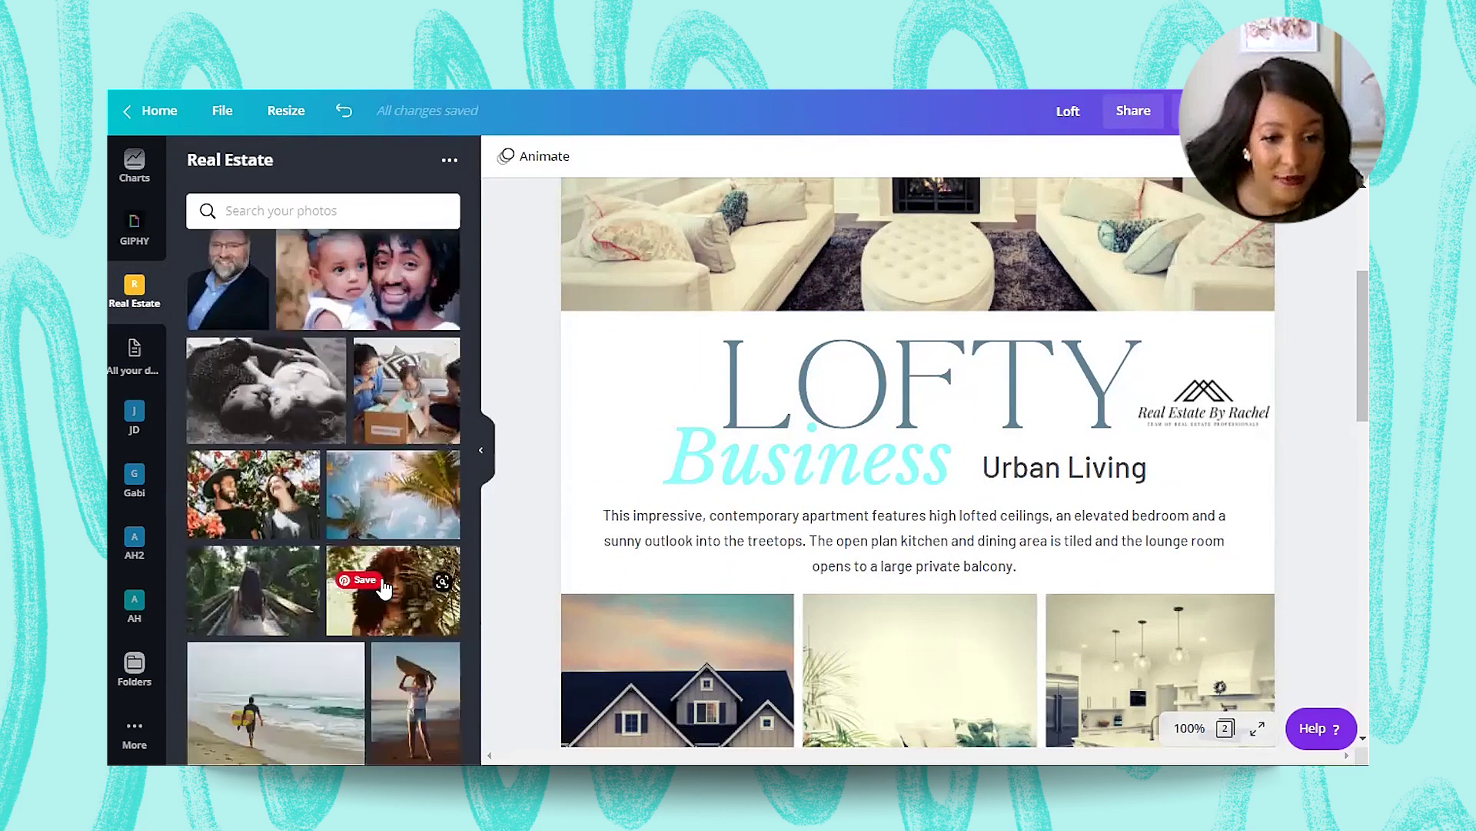
{"action": "scroll", "coordinate": [388, 646], "scroll_direction": "down", "scroll_amount": 10}
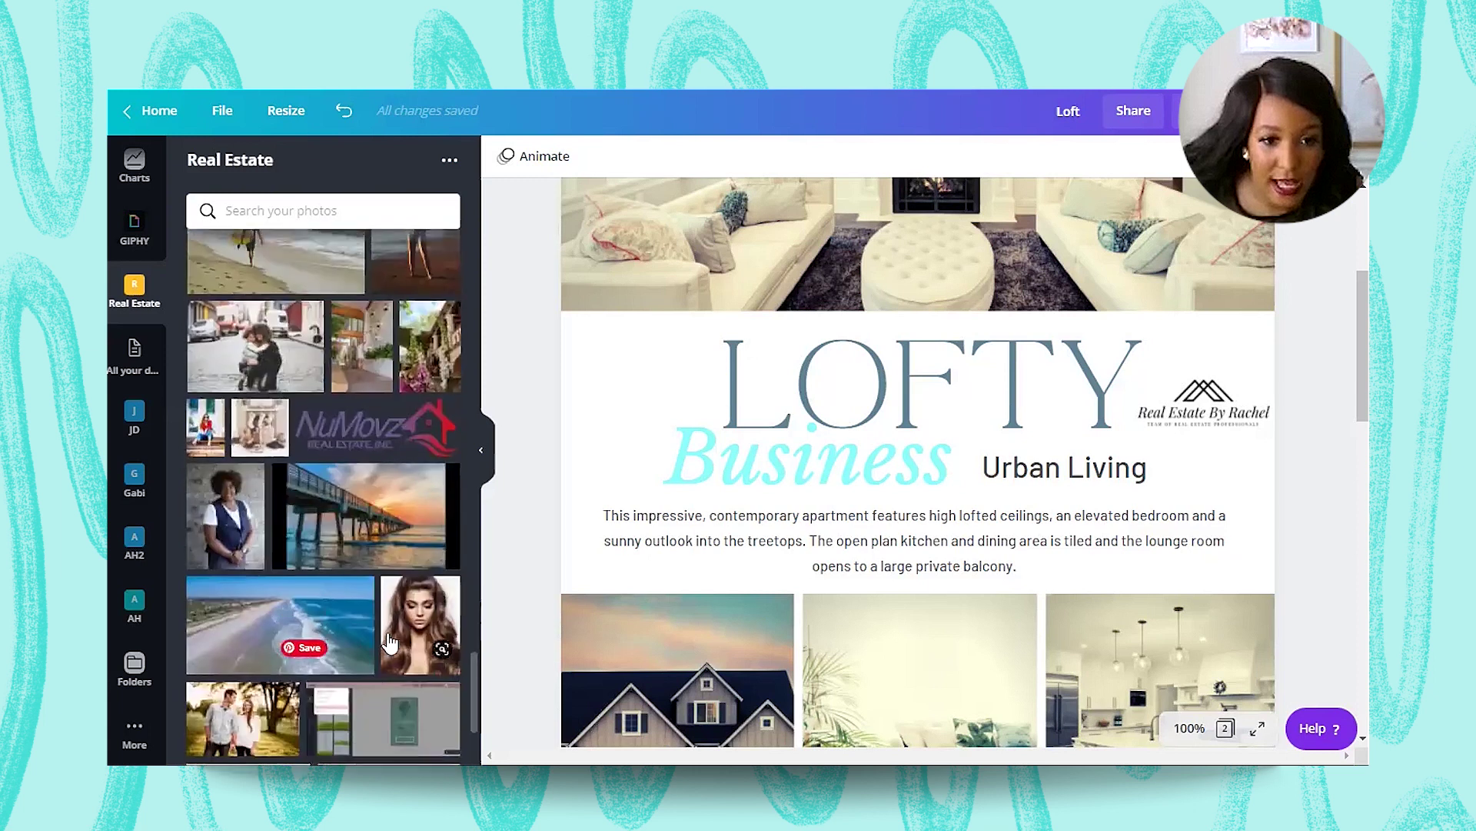
{"action": "scroll", "coordinate": [390, 640], "scroll_direction": "down", "scroll_amount": 5}
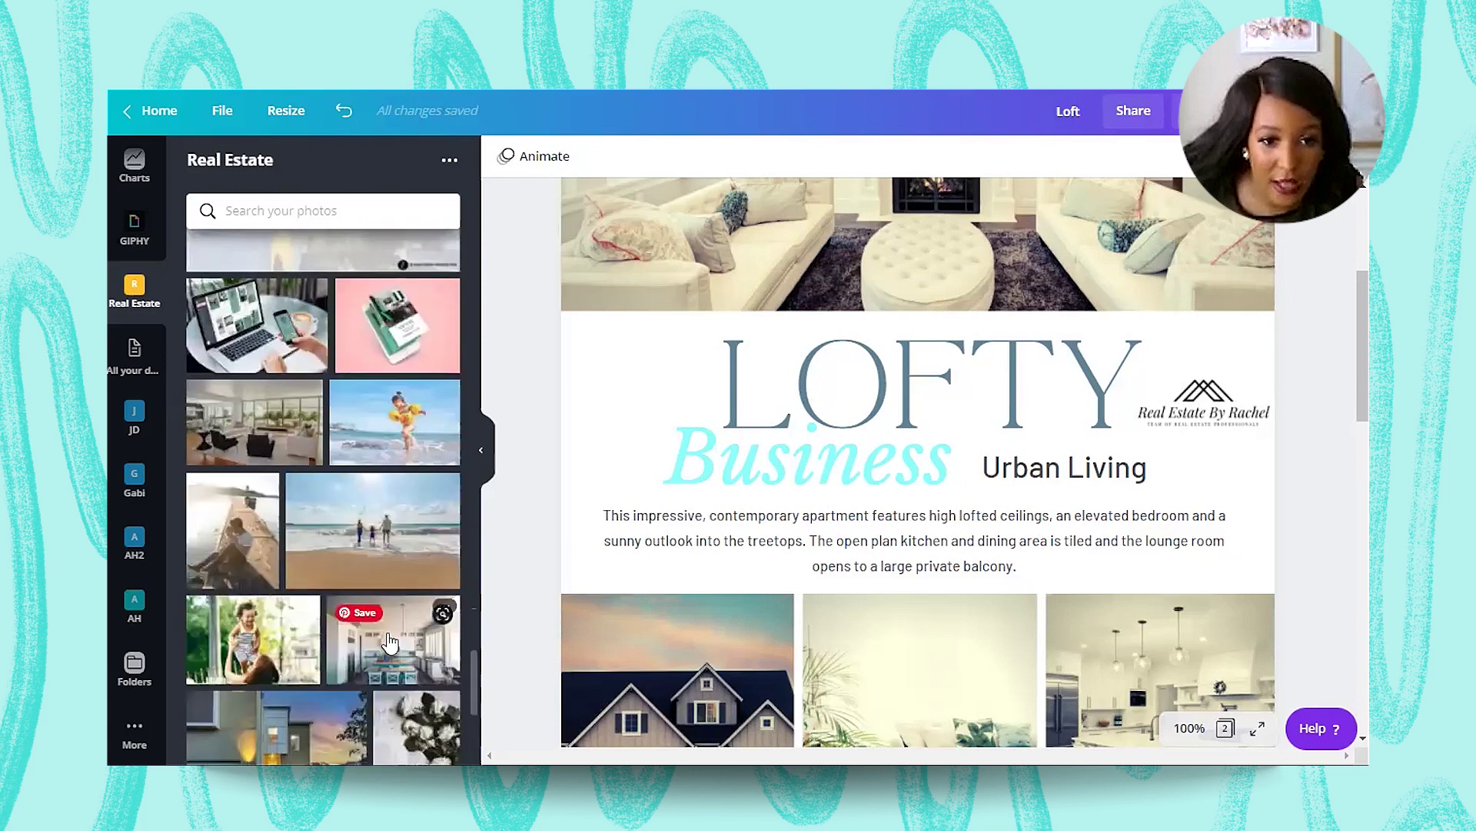
{"action": "scroll", "coordinate": [390, 640], "scroll_direction": "down", "scroll_amount": 2}
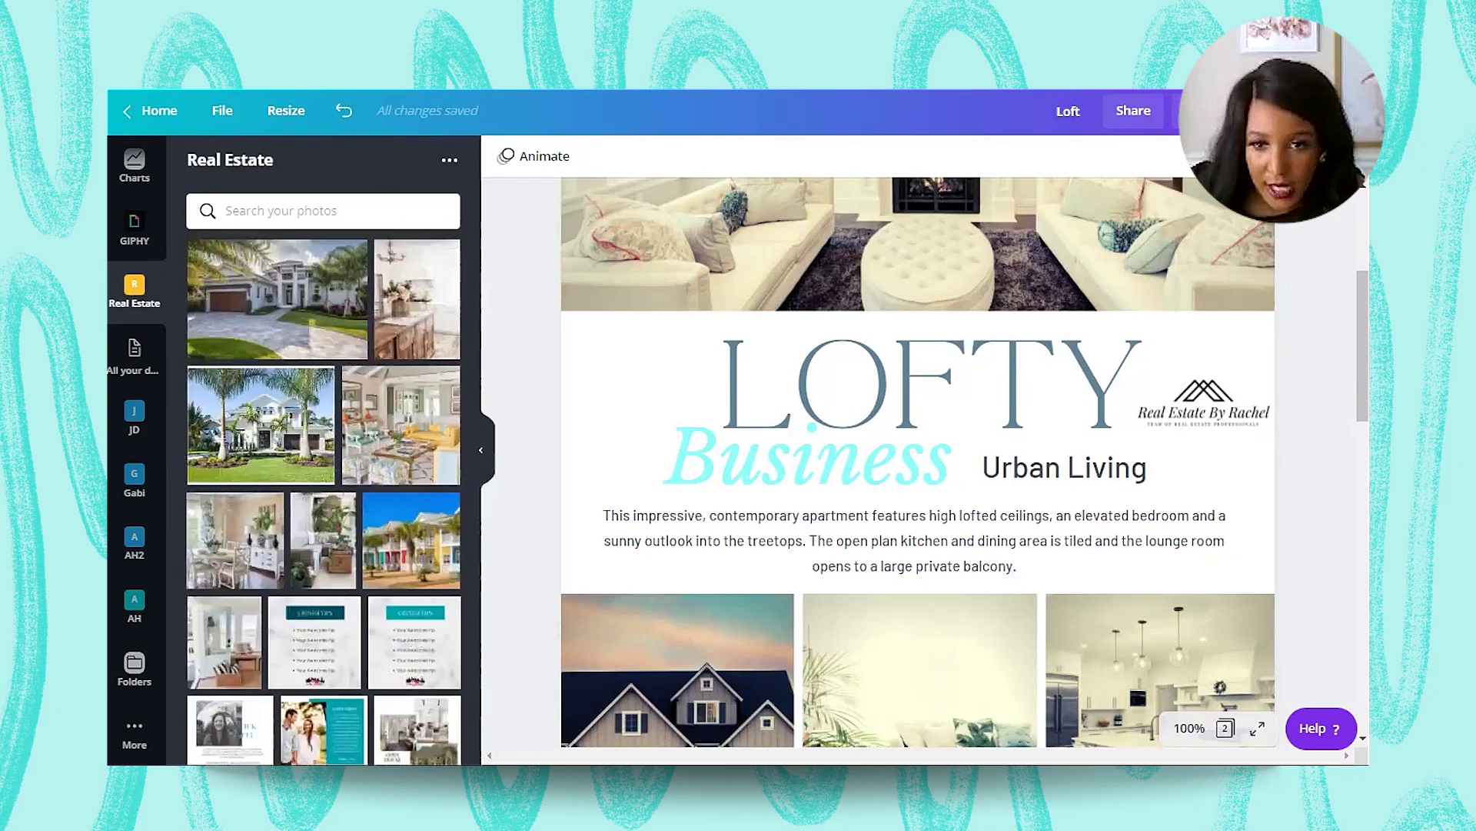
{"action": "scroll", "coordinate": [1109, 524], "scroll_direction": "up", "scroll_amount": 1}
{"action": "scroll", "coordinate": [1109, 525], "scroll_direction": "down", "scroll_amount": 2}
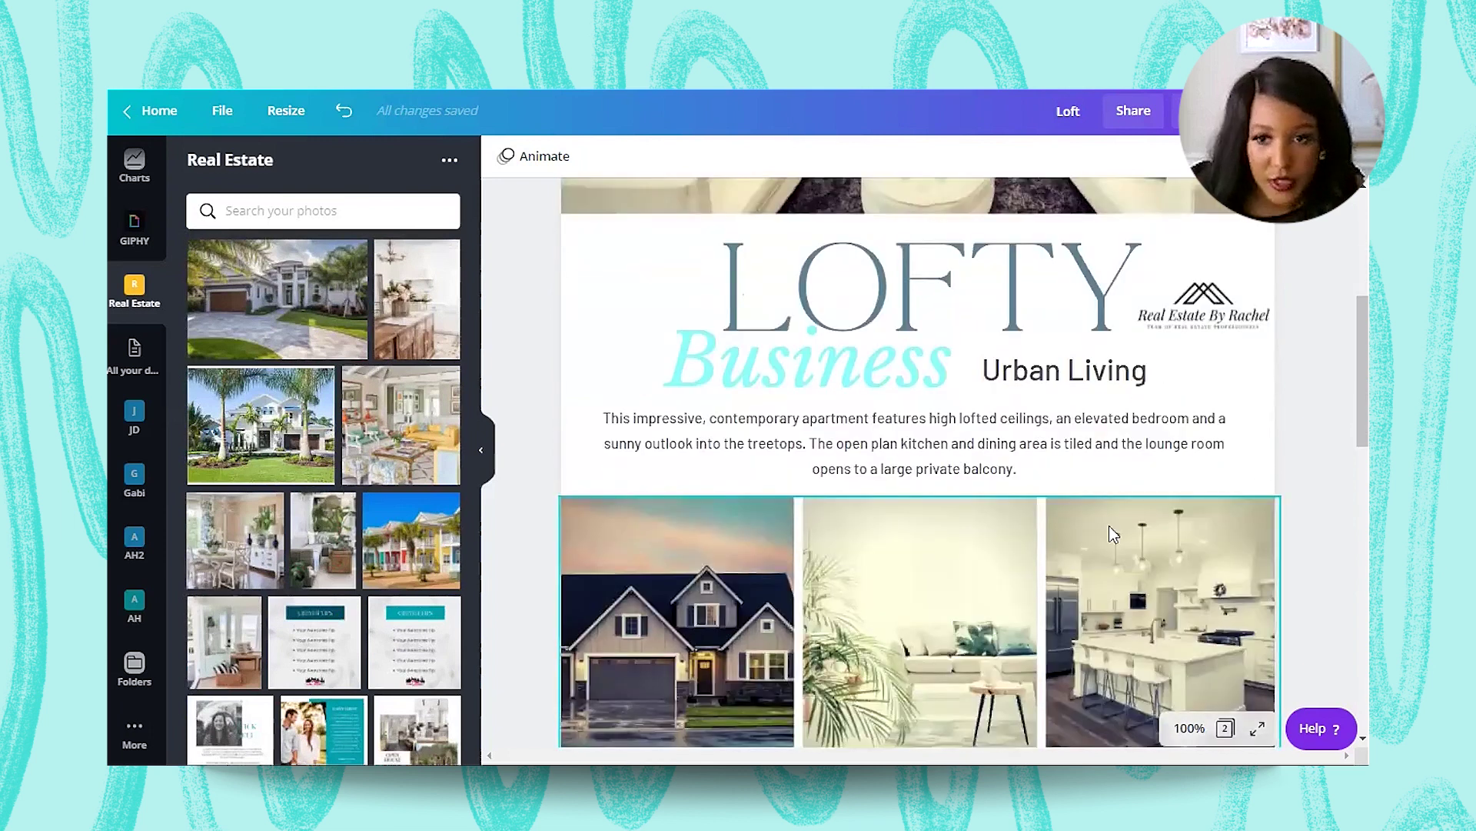
{"action": "scroll", "coordinate": [1109, 524], "scroll_direction": "up", "scroll_amount": 1}
Step: Add a third page and fill it with the earlier Hampton West design that contains the INI Realty logo
{"action": "scroll", "coordinate": [944, 655], "scroll_direction": "down", "scroll_amount": 15}
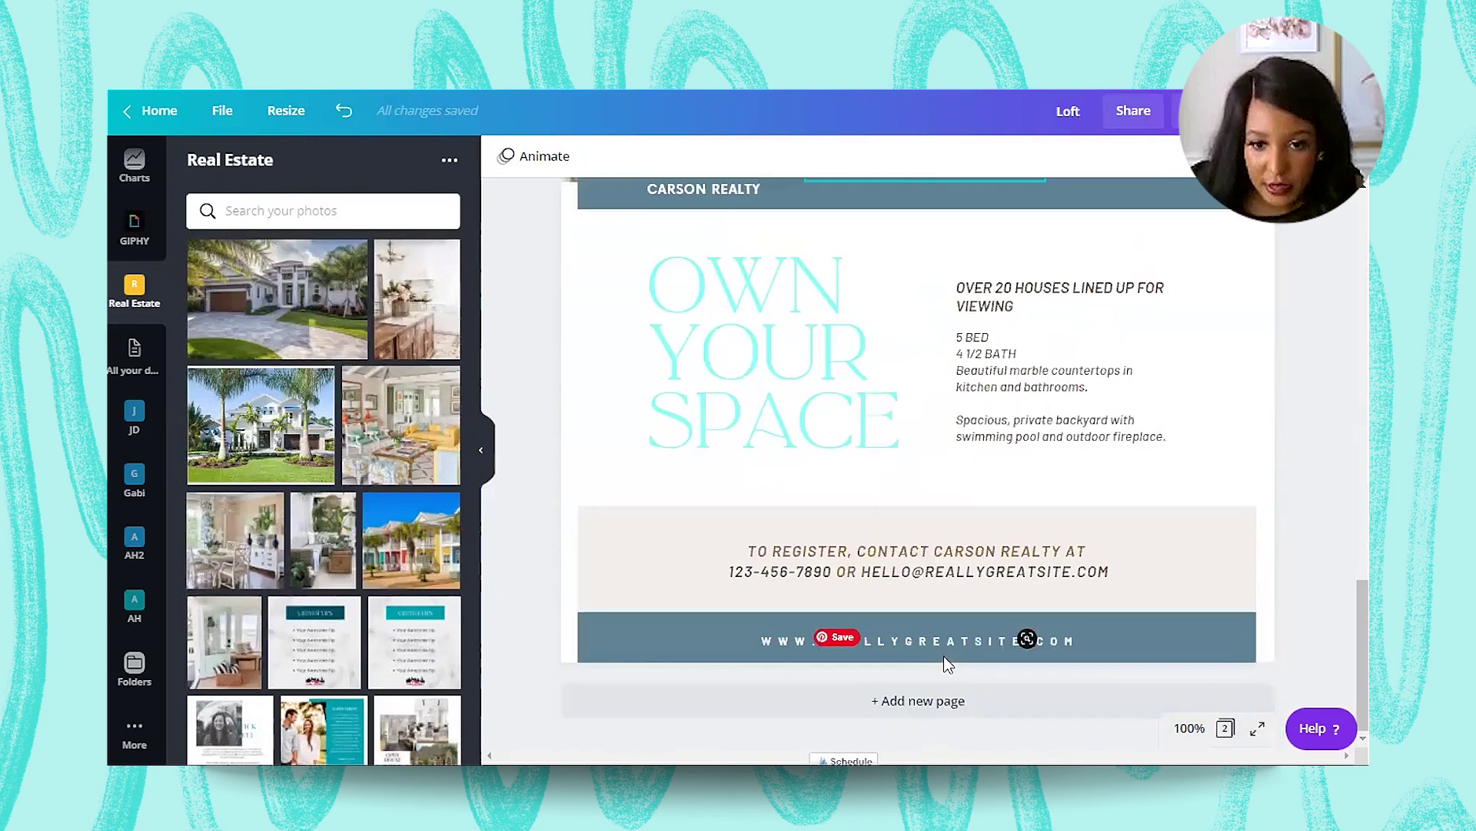
{"action": "left_click", "coordinate": [949, 716]}
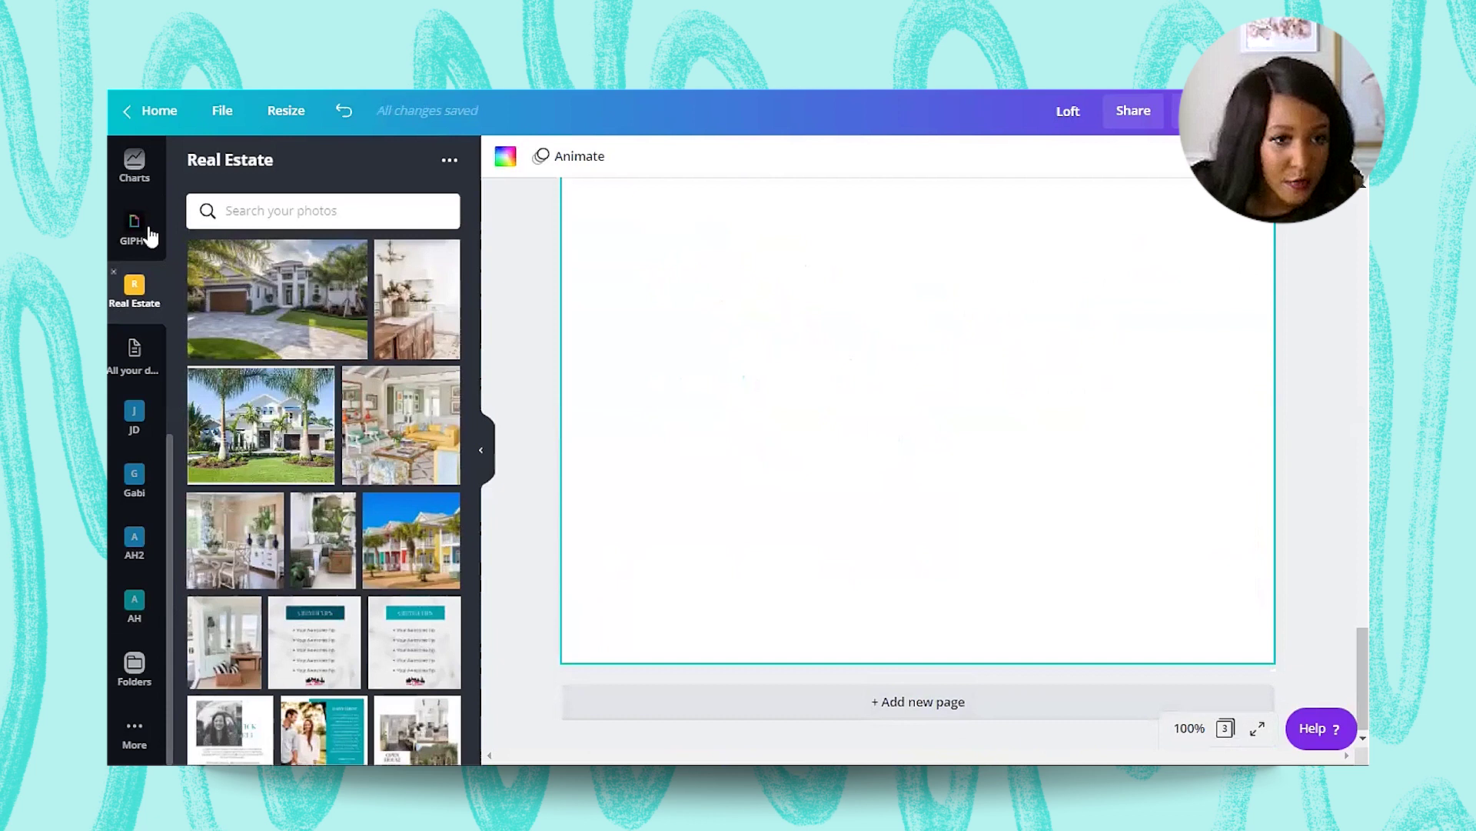
{"action": "left_click", "coordinate": [133, 356]}
{"action": "scroll", "coordinate": [415, 331], "scroll_direction": "down", "scroll_amount": 3}
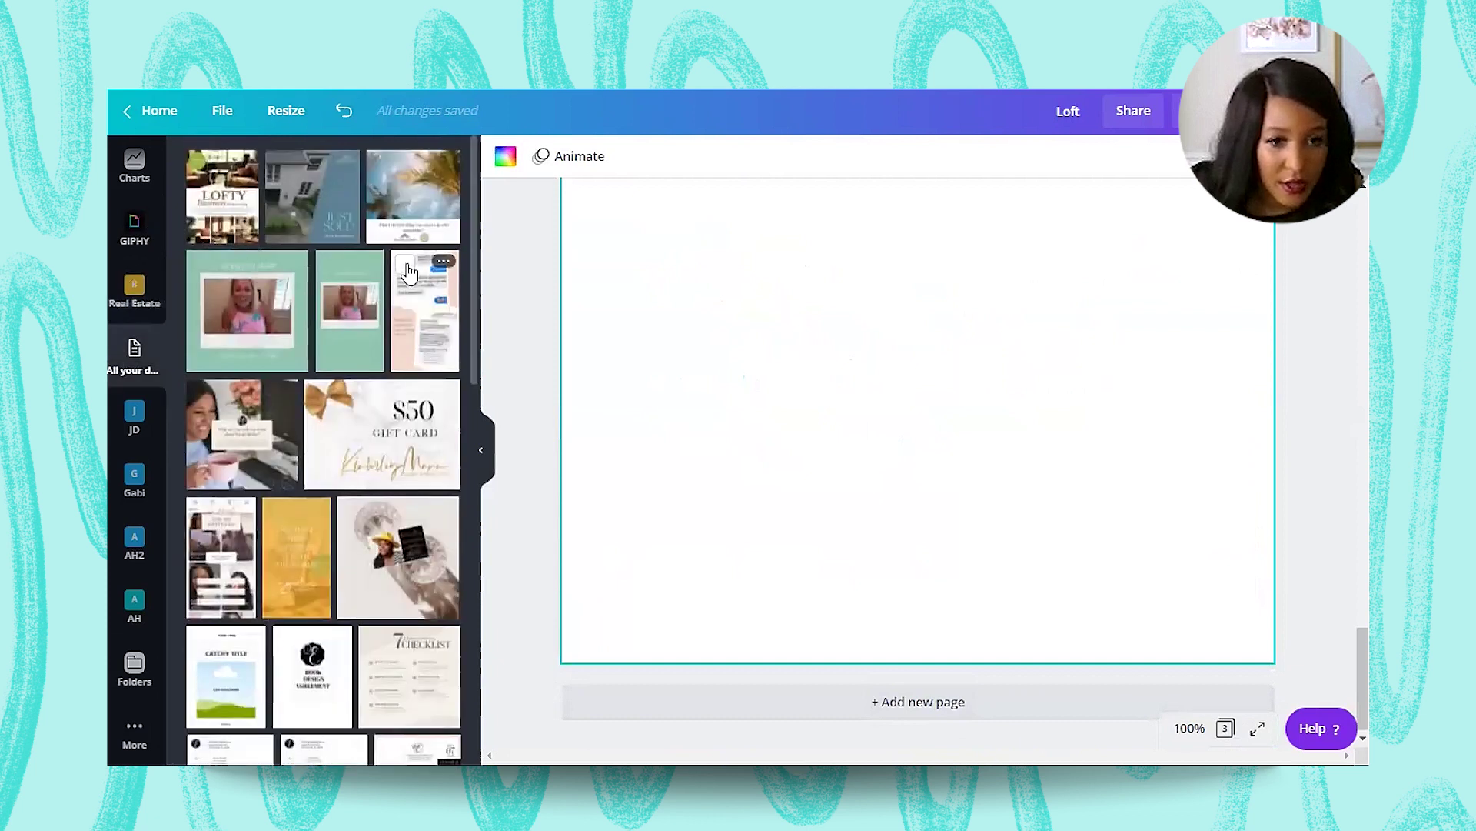
{"action": "scroll", "coordinate": [393, 308], "scroll_direction": "down", "scroll_amount": 10}
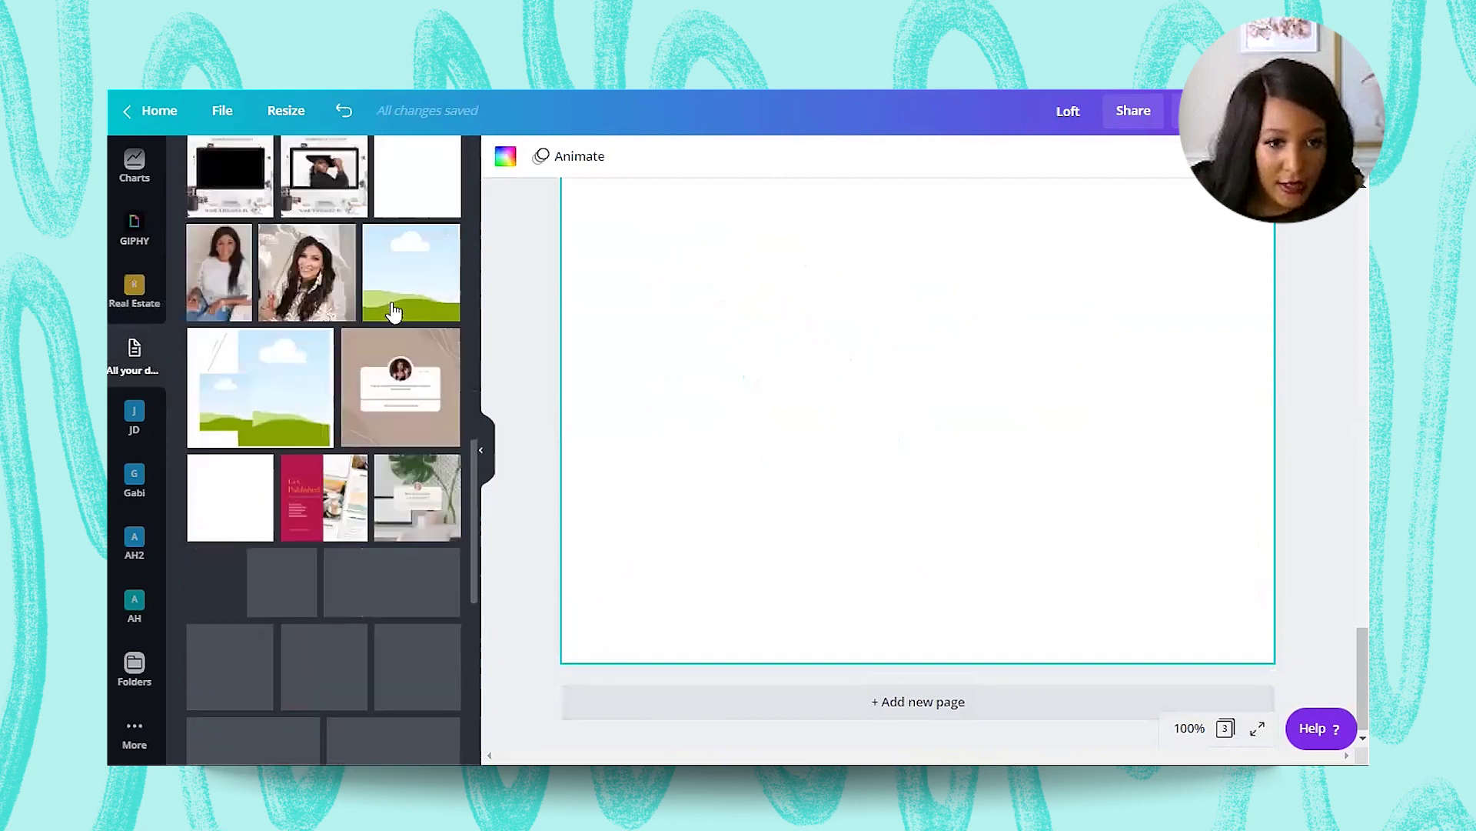
{"action": "scroll", "coordinate": [392, 308], "scroll_direction": "down", "scroll_amount": 5}
{"action": "scroll", "coordinate": [392, 307], "scroll_direction": "down", "scroll_amount": 5}
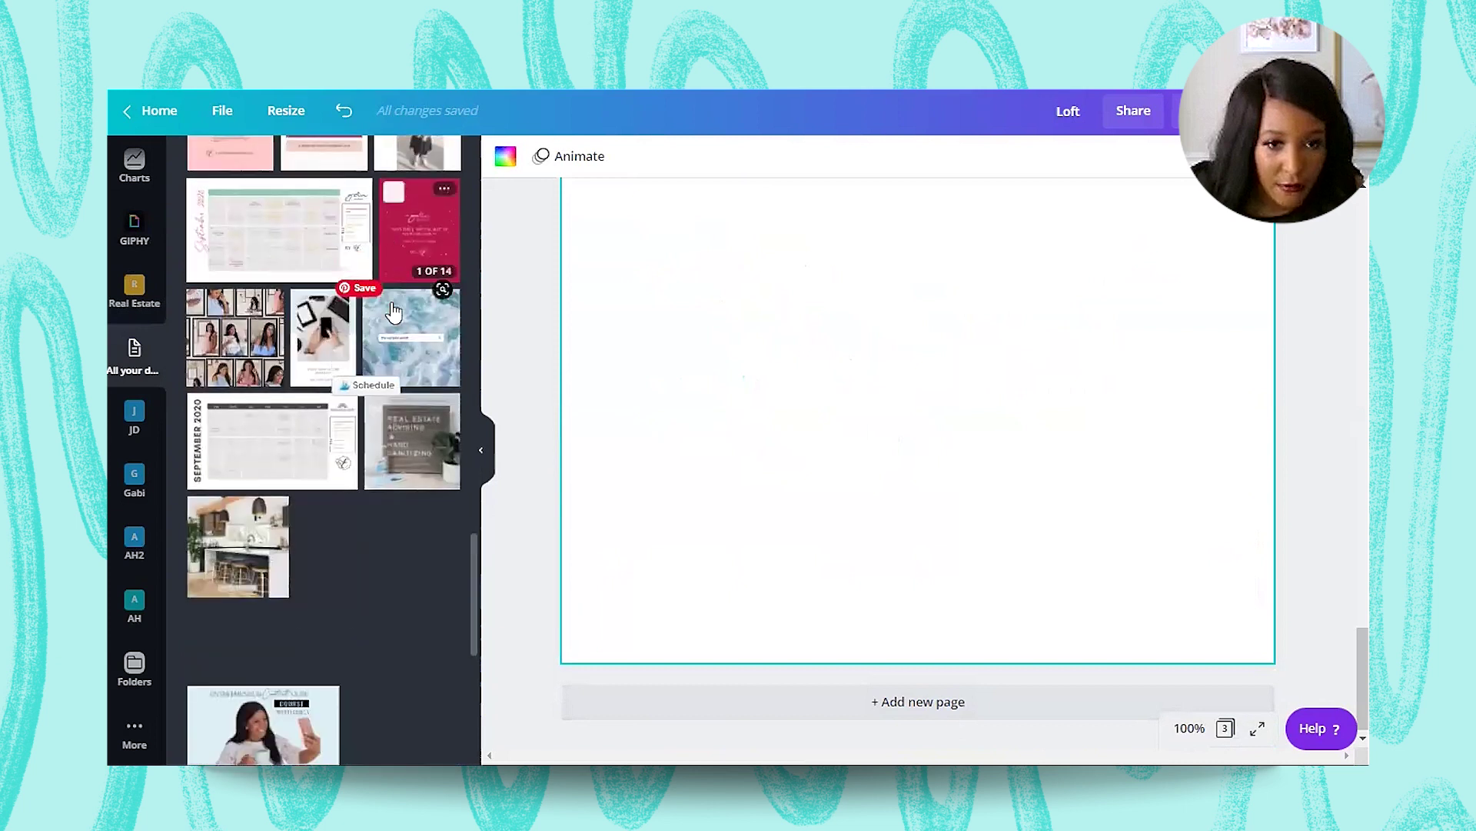
{"action": "scroll", "coordinate": [373, 411], "scroll_direction": "down", "scroll_amount": 10}
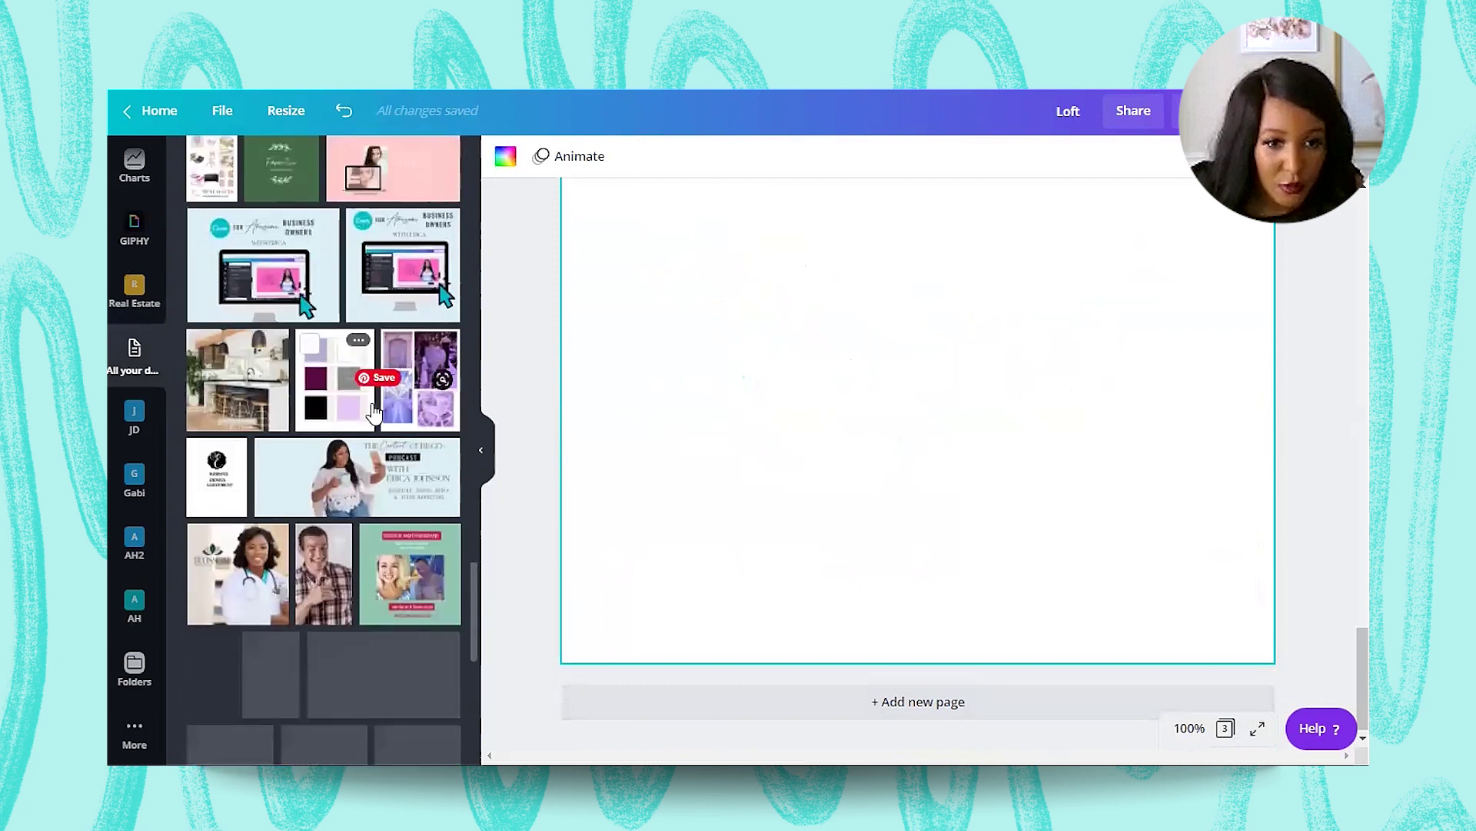
{"action": "scroll", "coordinate": [373, 411], "scroll_direction": "down", "scroll_amount": 4}
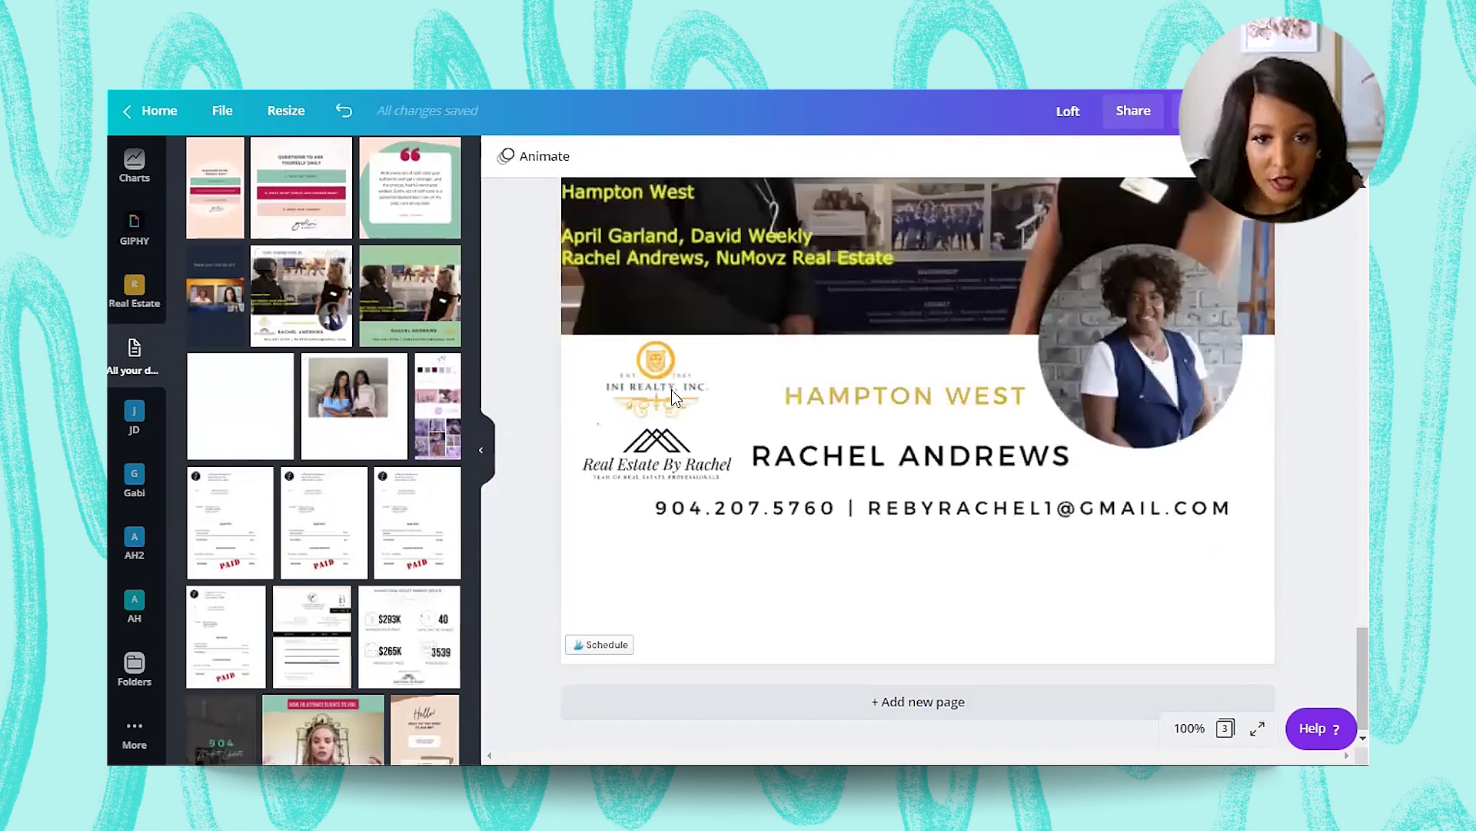
Step: Duplicate the INI Realty logo onto the left end of page 2's beige contact band, and delete page 3
{"action": "scroll", "coordinate": [671, 390], "scroll_direction": "up", "scroll_amount": 1}
{"action": "left_click", "coordinate": [663, 473]}
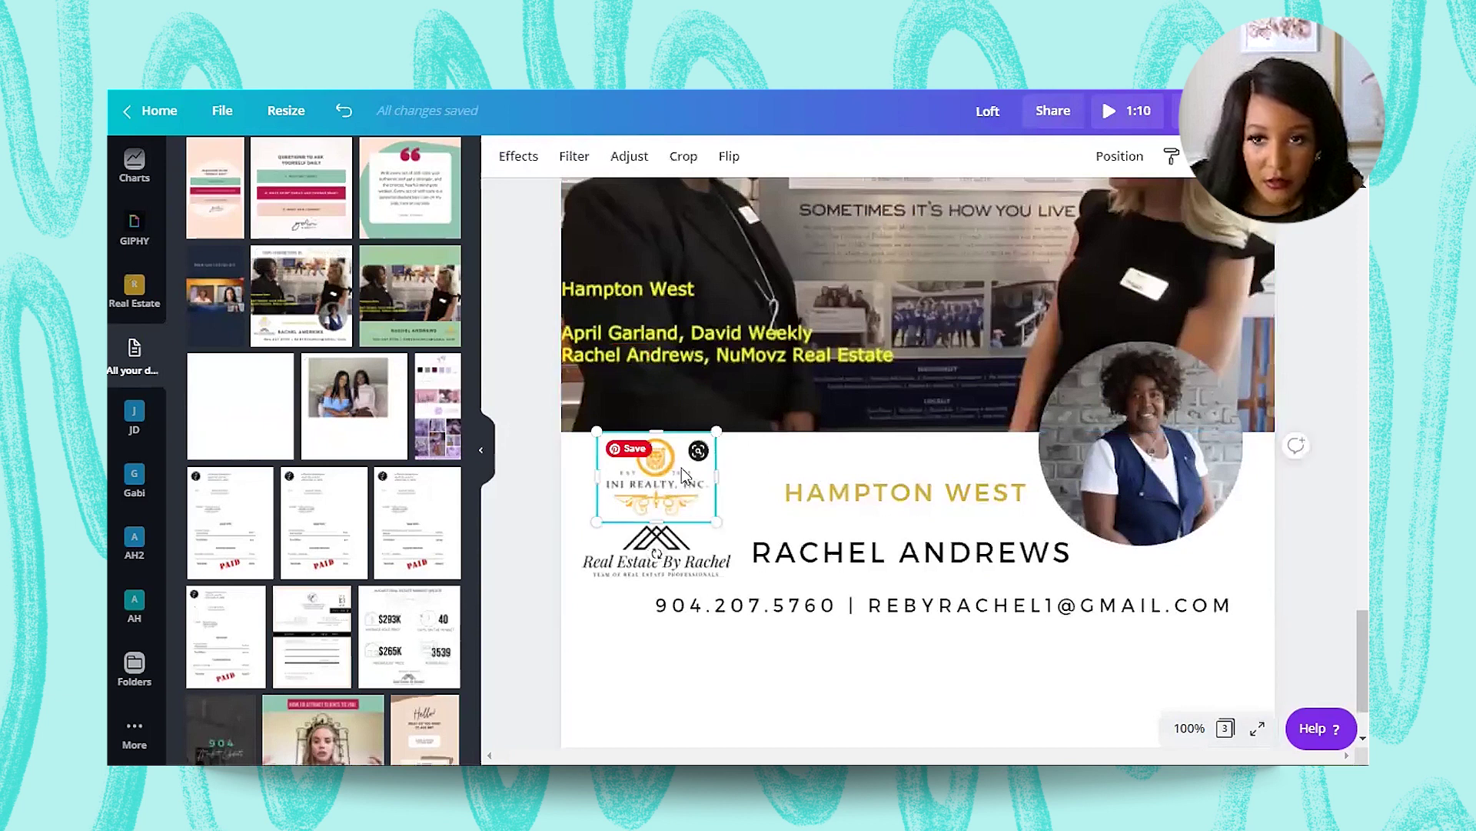
{"action": "key", "text": "ctrl+d"}
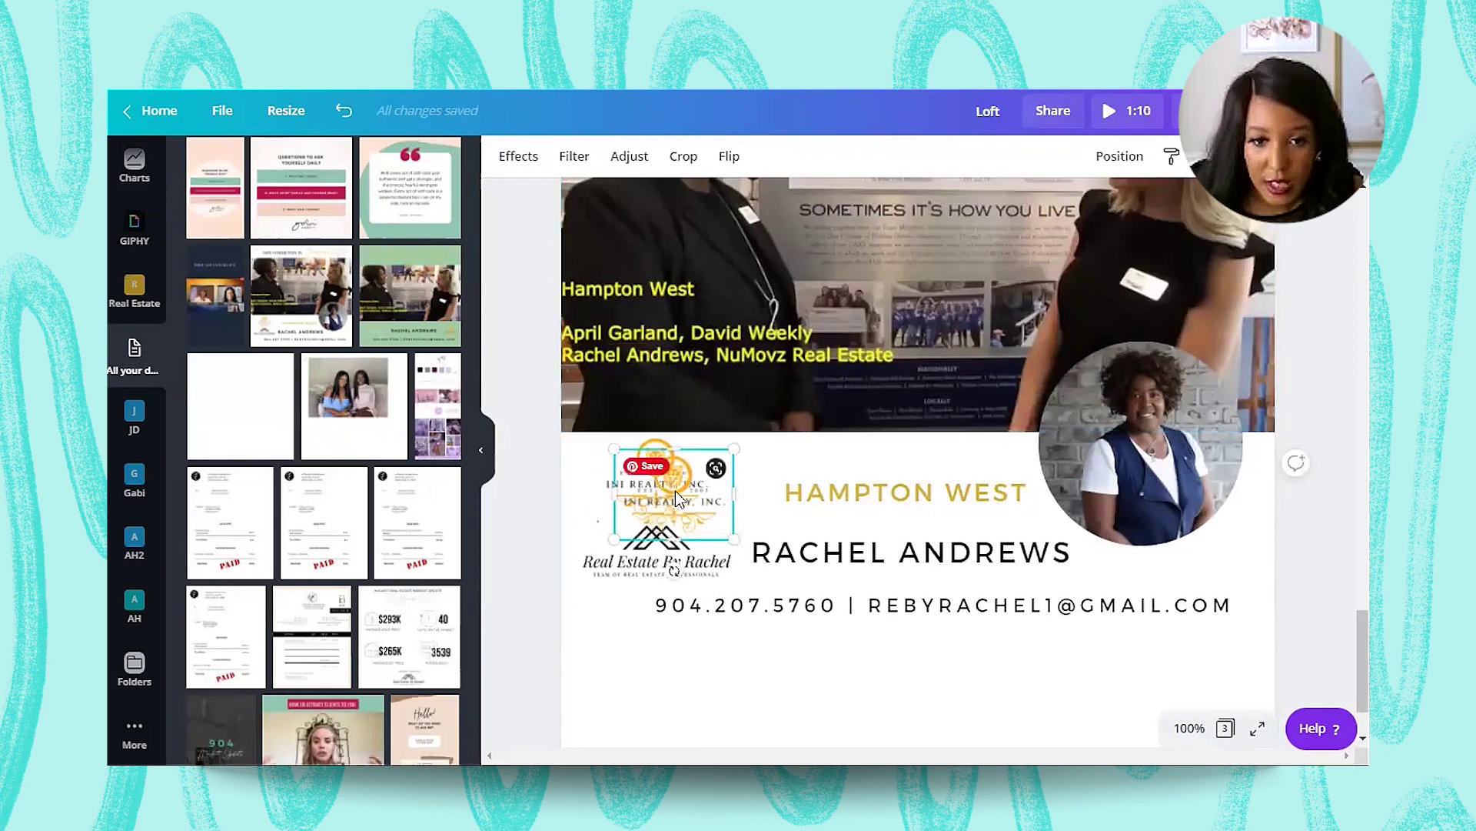
{"action": "left_click_drag", "start_coordinate": [675, 492], "coordinate": [1147, 213]}
{"action": "scroll", "coordinate": [1192, 234], "scroll_direction": "up", "scroll_amount": 6}
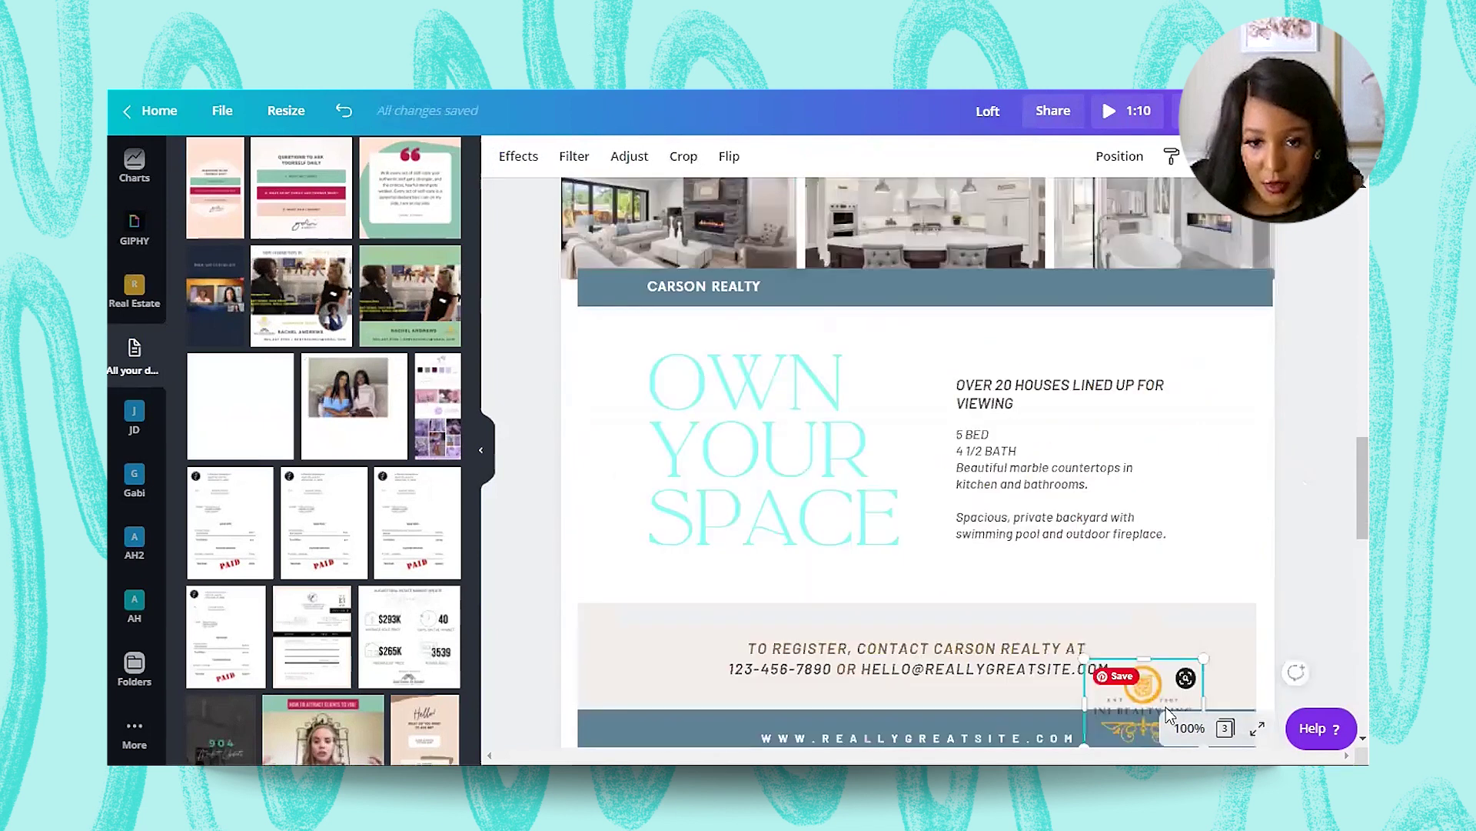
{"action": "scroll", "coordinate": [1170, 586], "scroll_direction": "down", "scroll_amount": 3}
{"action": "left_click_drag", "start_coordinate": [1161, 528], "coordinate": [657, 487]}
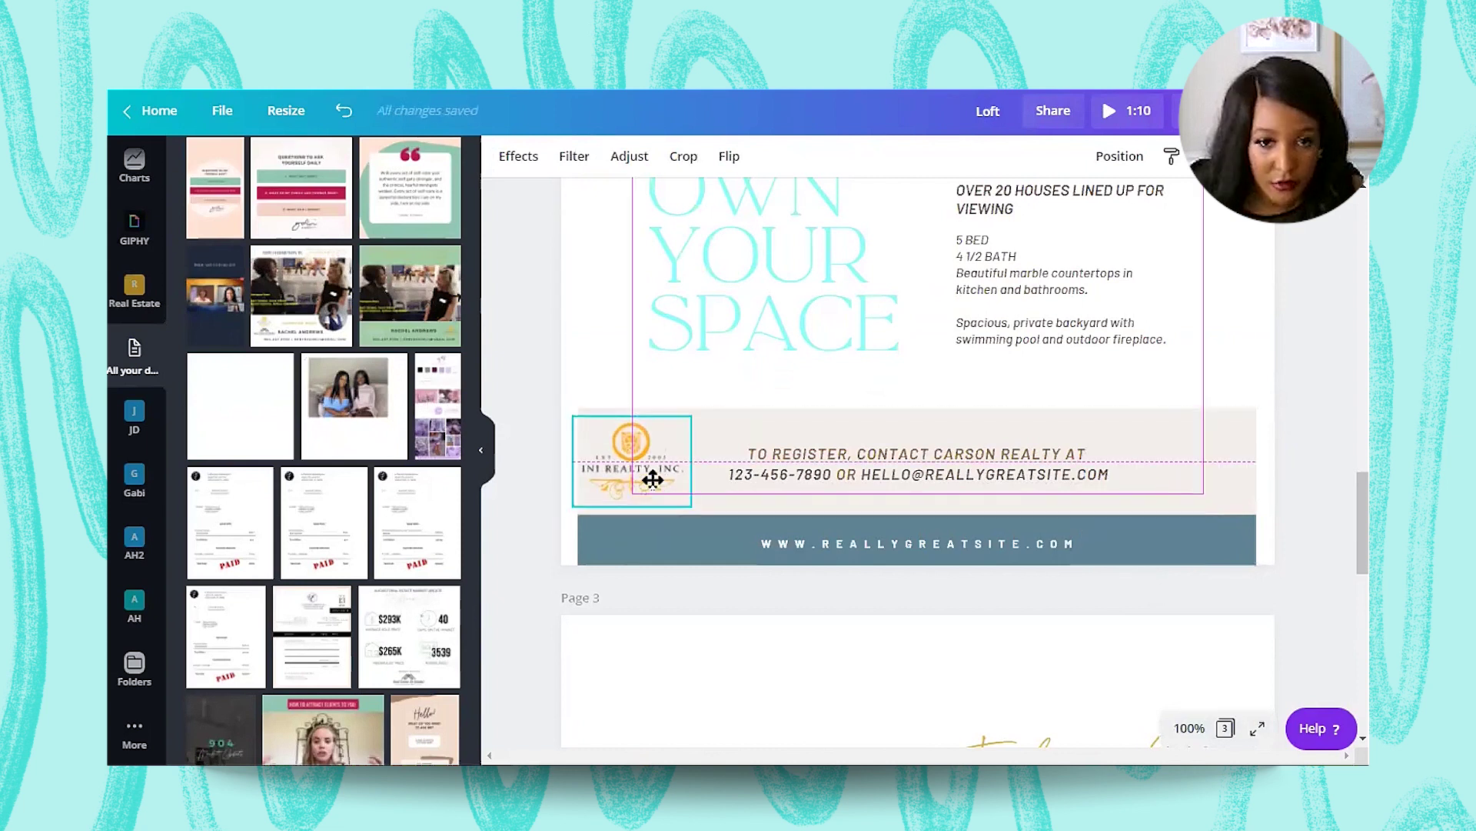
{"action": "scroll", "coordinate": [1338, 500], "scroll_direction": "down", "scroll_amount": 3}
{"action": "scroll", "coordinate": [1228, 586], "scroll_direction": "up", "scroll_amount": 3}
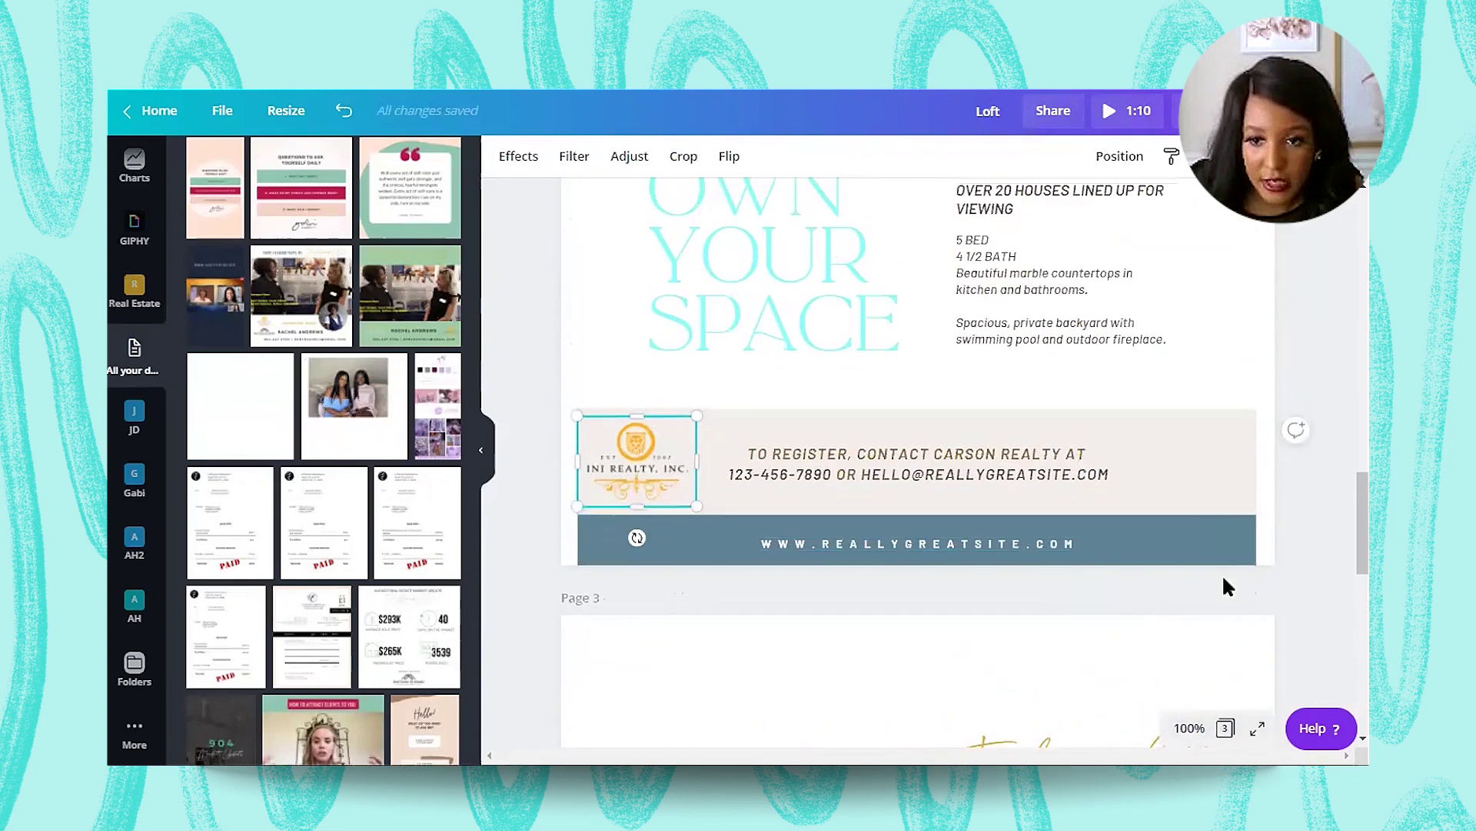
{"action": "left_click", "coordinate": [1226, 599]}
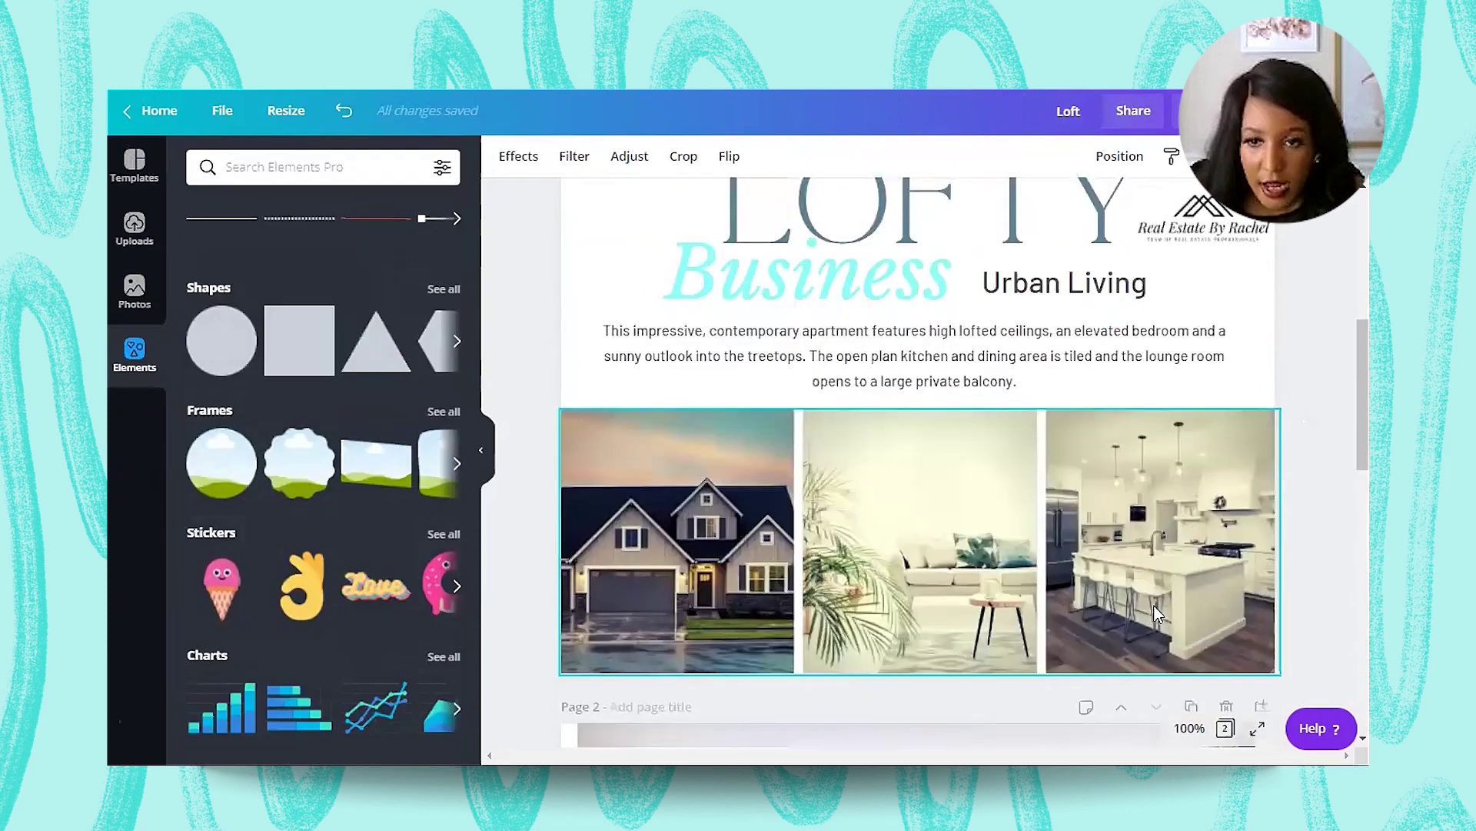
Step: Copy page 1's Real Estate By Rachel logo to the right end of page 2's beige contact band
{"action": "scroll", "coordinate": [1240, 605], "scroll_direction": "up", "scroll_amount": 5}
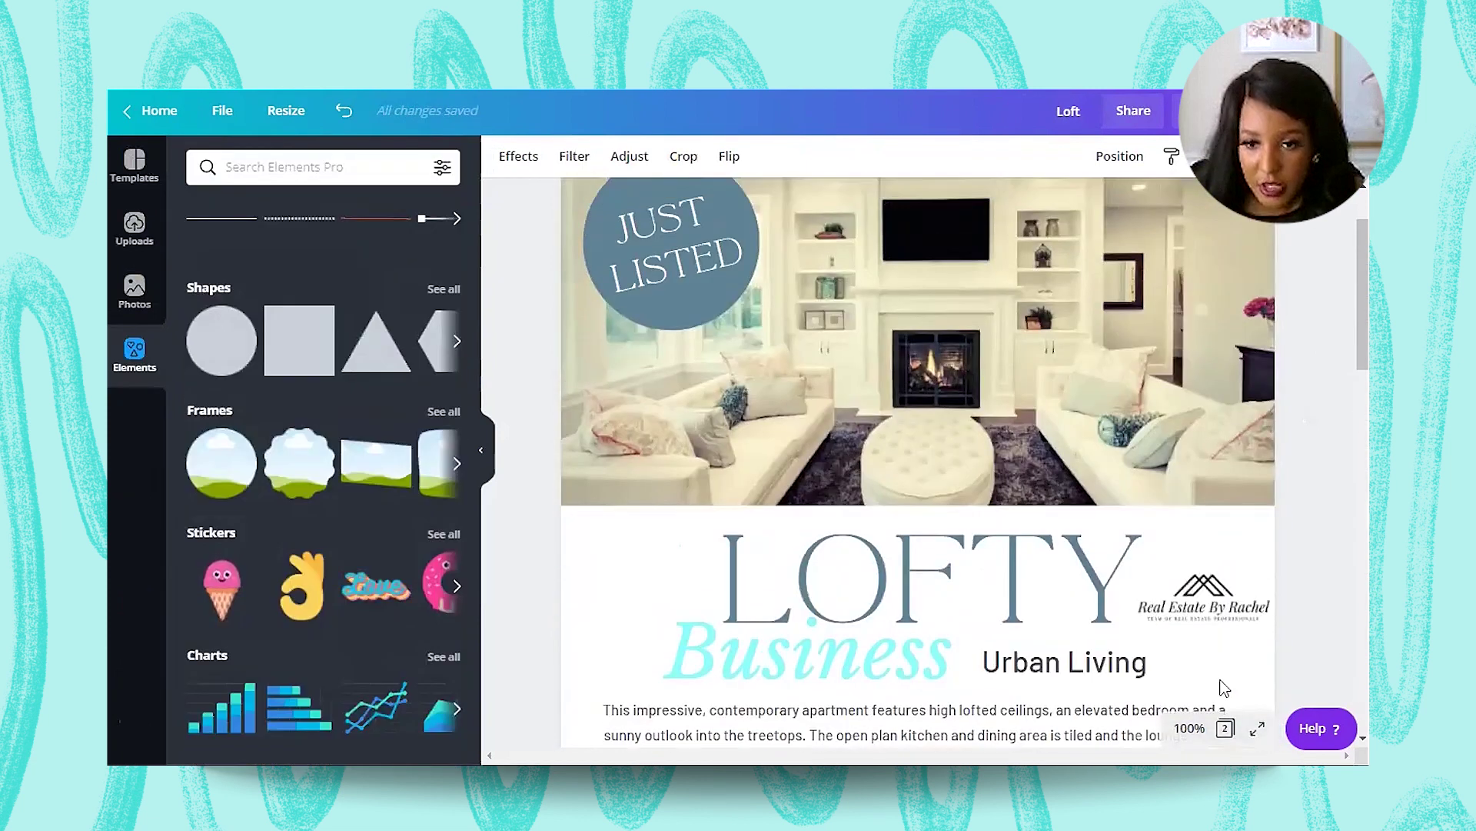
{"action": "left_click", "coordinate": [1234, 601]}
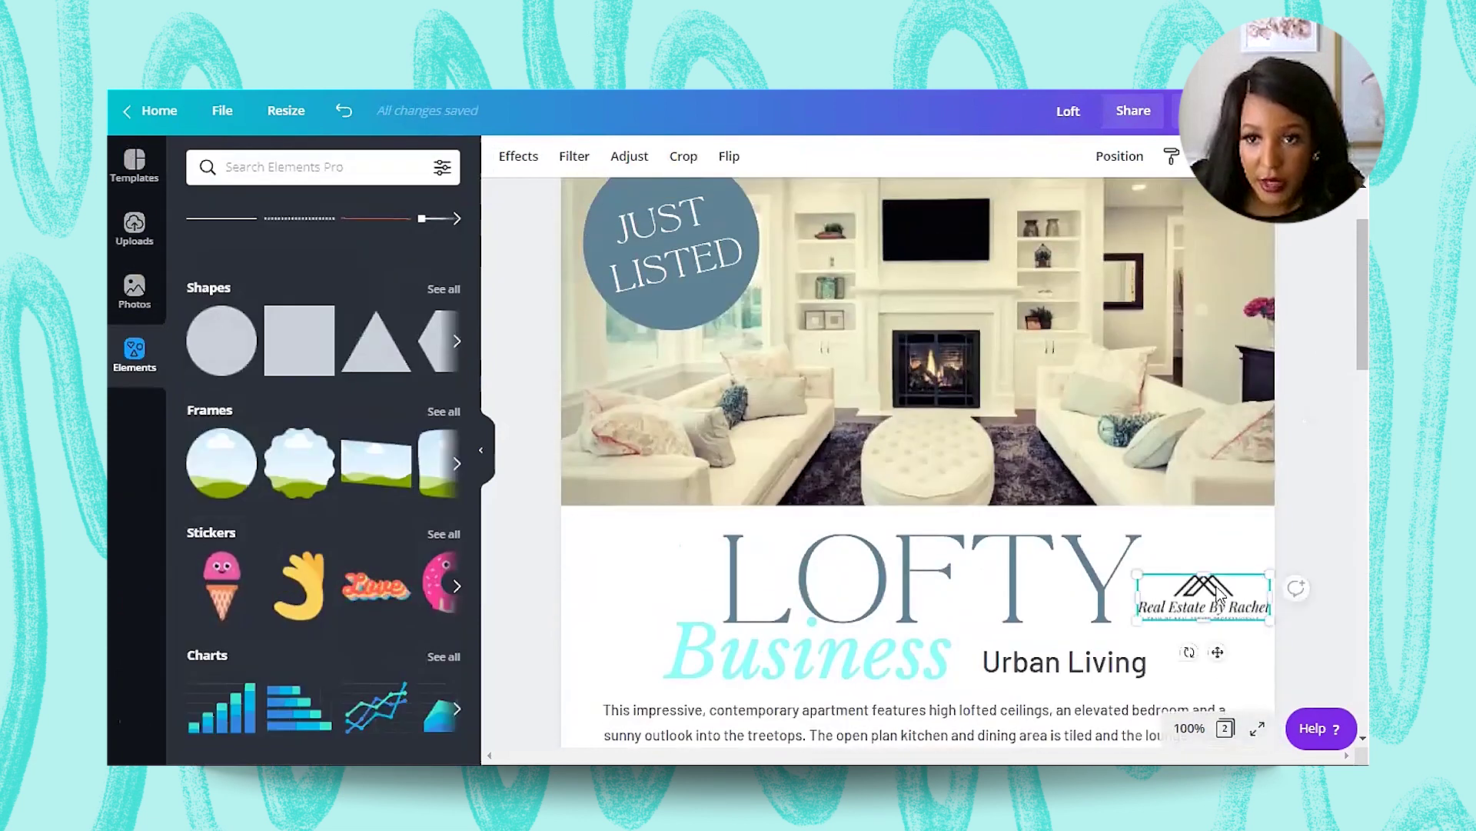
{"action": "left_click_drag", "start_coordinate": [1217, 592], "coordinate": [1218, 663]}
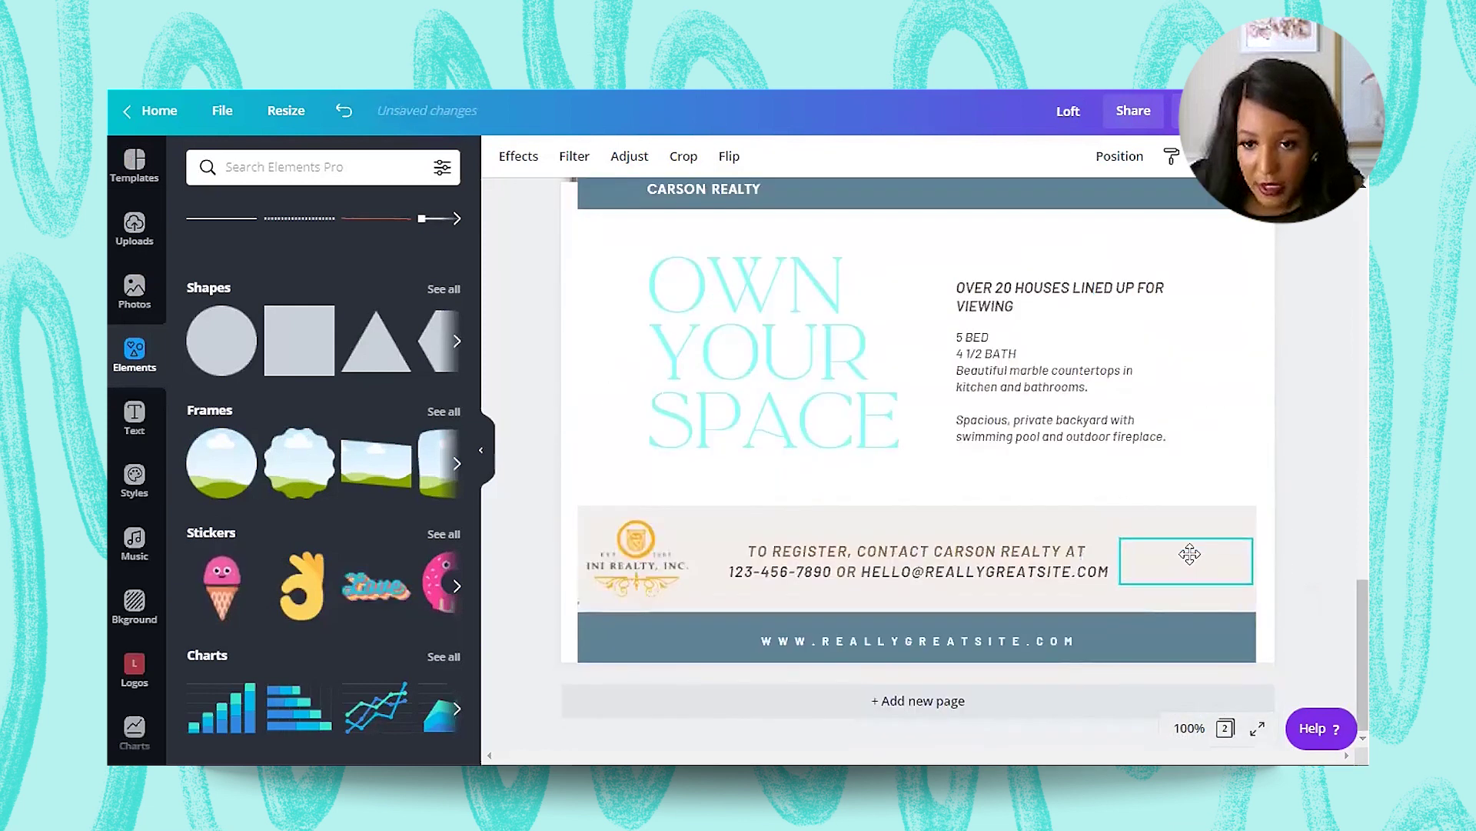
{"action": "left_click_drag", "start_coordinate": [1190, 553], "coordinate": [1189, 555]}
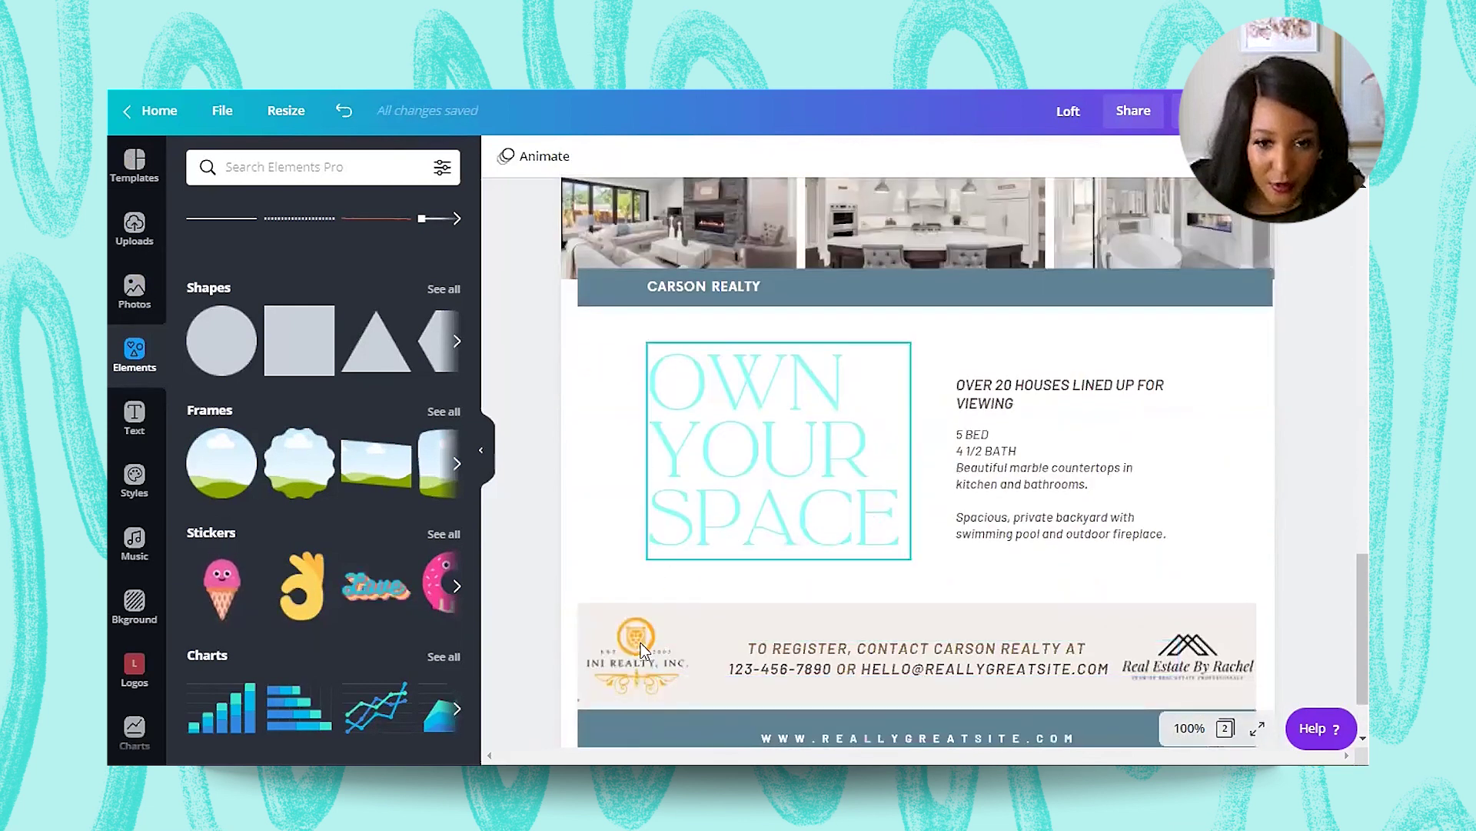
Step: Copy the INI Realty logo to page 1, scaled down and placed to the left of the word "Business"
{"action": "left_click_drag", "start_coordinate": [910, 464], "coordinate": [620, 369]}
{"action": "scroll", "coordinate": [1292, 532], "scroll_direction": "up", "scroll_amount": 3}
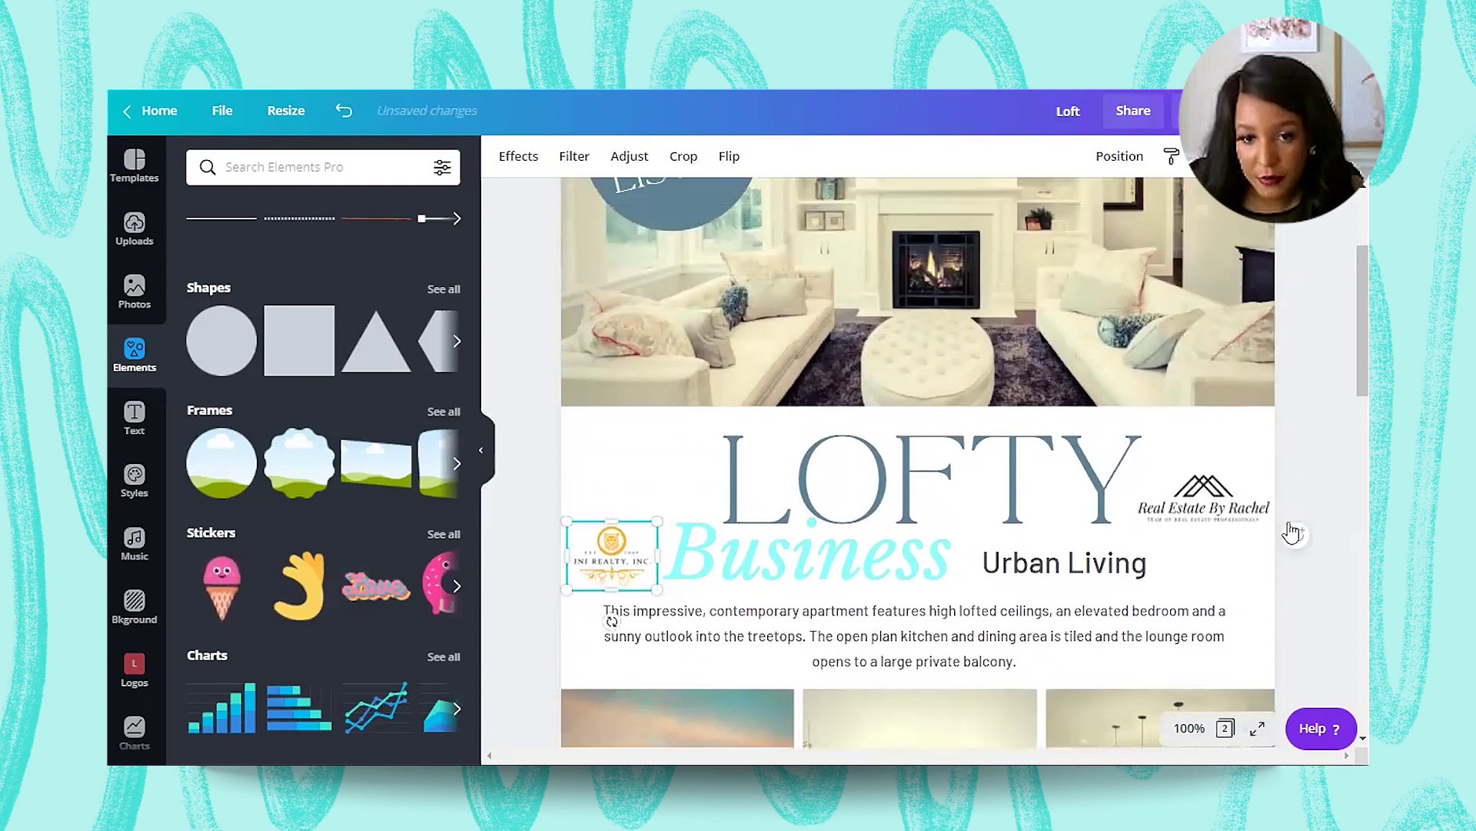
Step: Add a single-photo grid element to page 1
{"action": "scroll", "coordinate": [1253, 582], "scroll_direction": "up", "scroll_amount": 3}
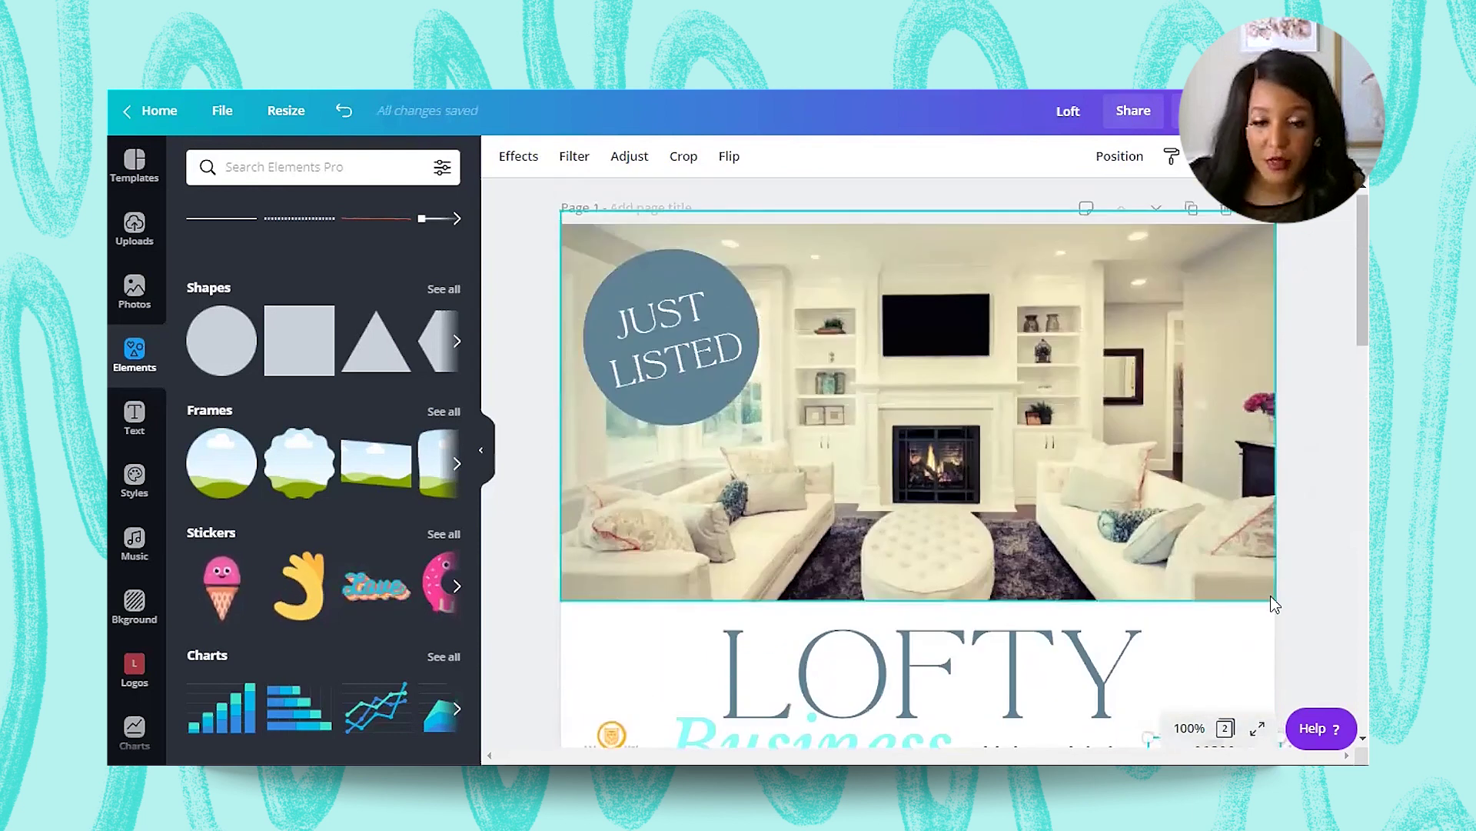
{"action": "scroll", "coordinate": [1343, 546], "scroll_direction": "down", "scroll_amount": 10}
{"action": "scroll", "coordinate": [1345, 552], "scroll_direction": "up", "scroll_amount": 3}
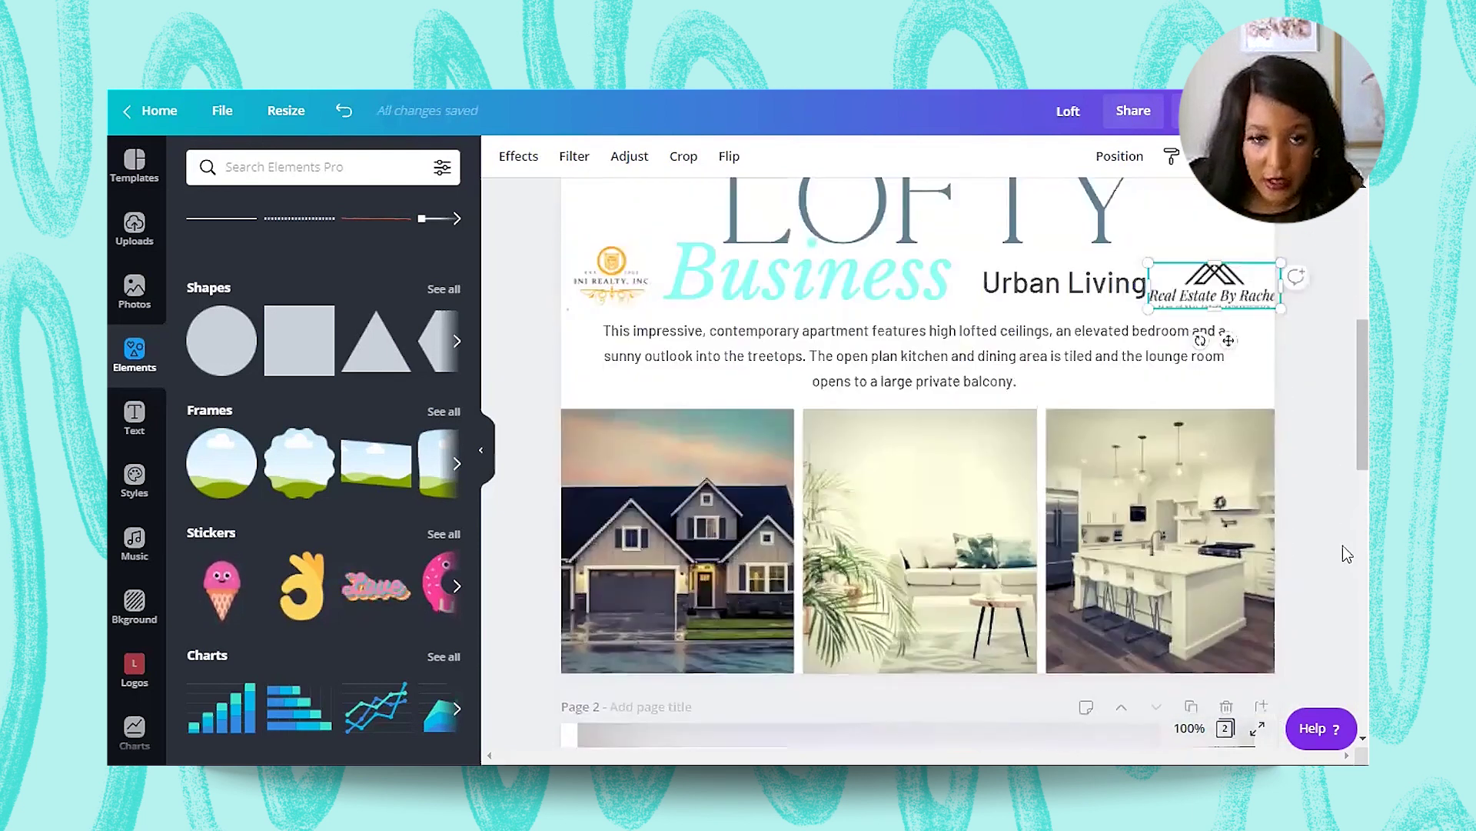
{"action": "scroll", "coordinate": [1343, 546], "scroll_direction": "up", "scroll_amount": 7}
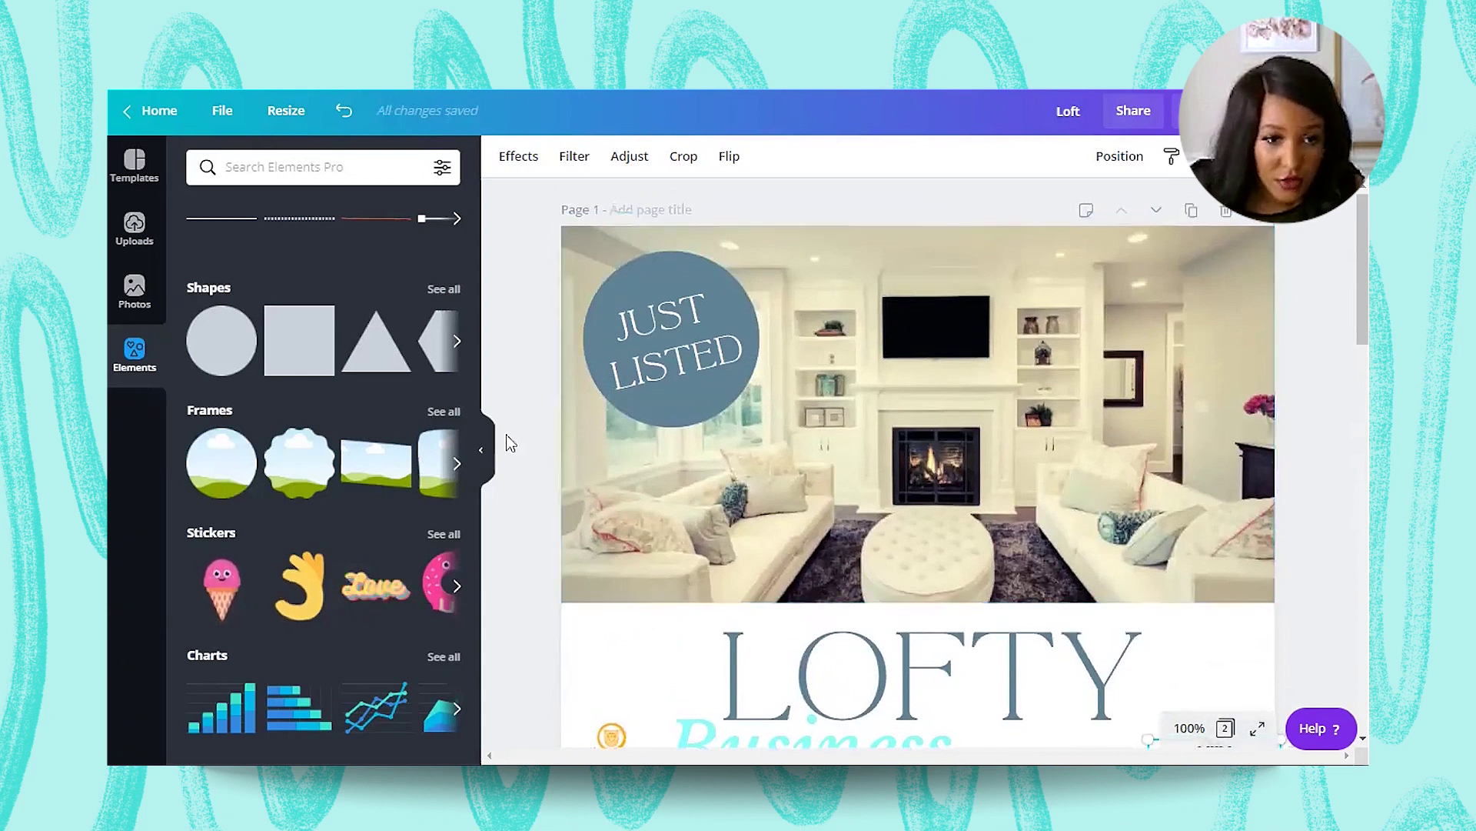
{"action": "scroll", "coordinate": [221, 444], "scroll_direction": "down", "scroll_amount": 5}
{"action": "scroll", "coordinate": [229, 516], "scroll_direction": "up", "scroll_amount": 2}
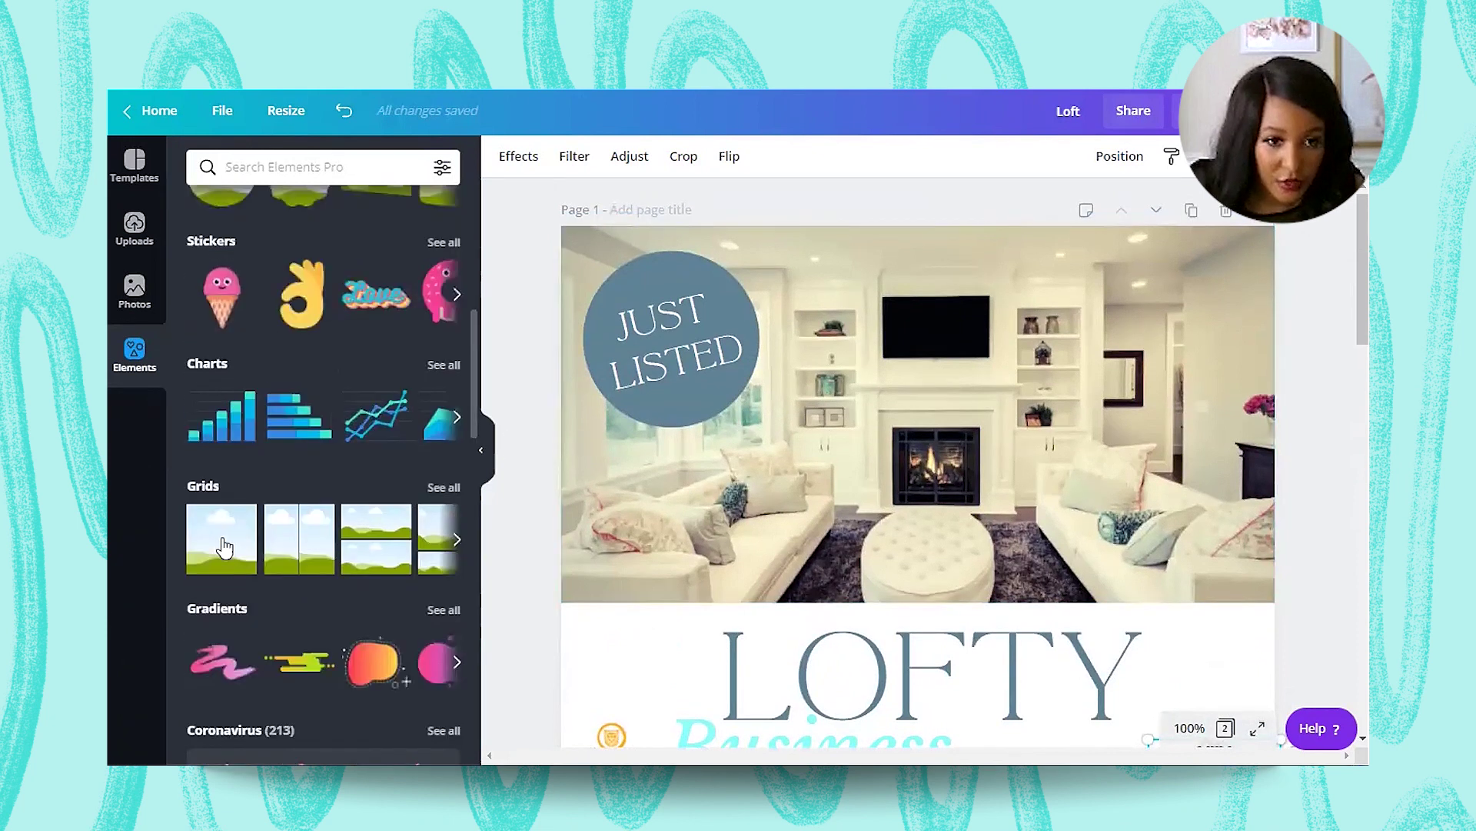
{"action": "left_click", "coordinate": [1226, 502]}
{"action": "scroll", "coordinate": [1226, 501], "scroll_direction": "down", "scroll_amount": 3}
{"action": "scroll", "coordinate": [1115, 557], "scroll_direction": "up", "scroll_amount": 3}
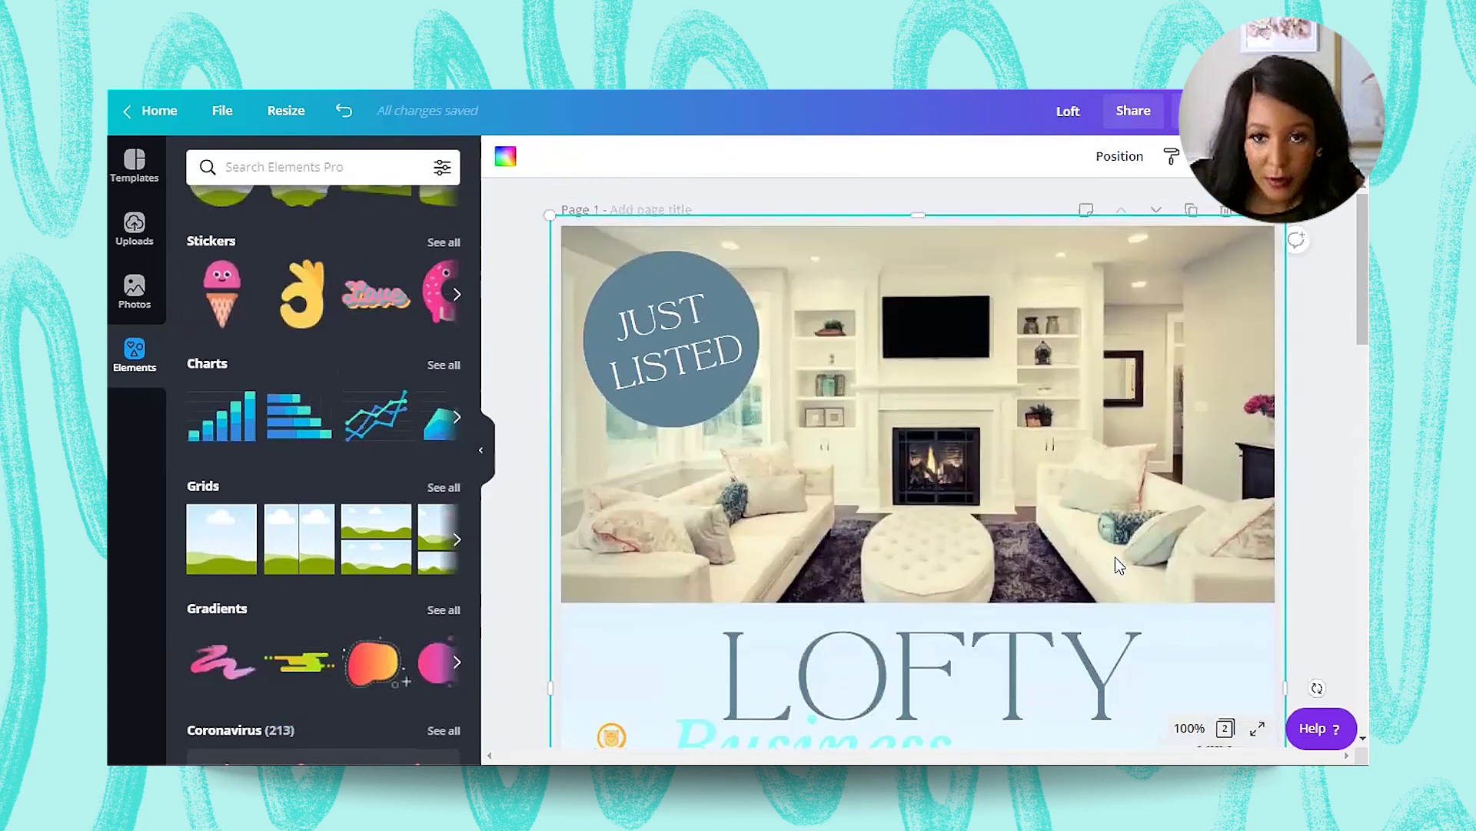
Step: Bring the new grid on page 1 forward until it is above all other elements
{"action": "left_click", "coordinate": [1115, 156]}
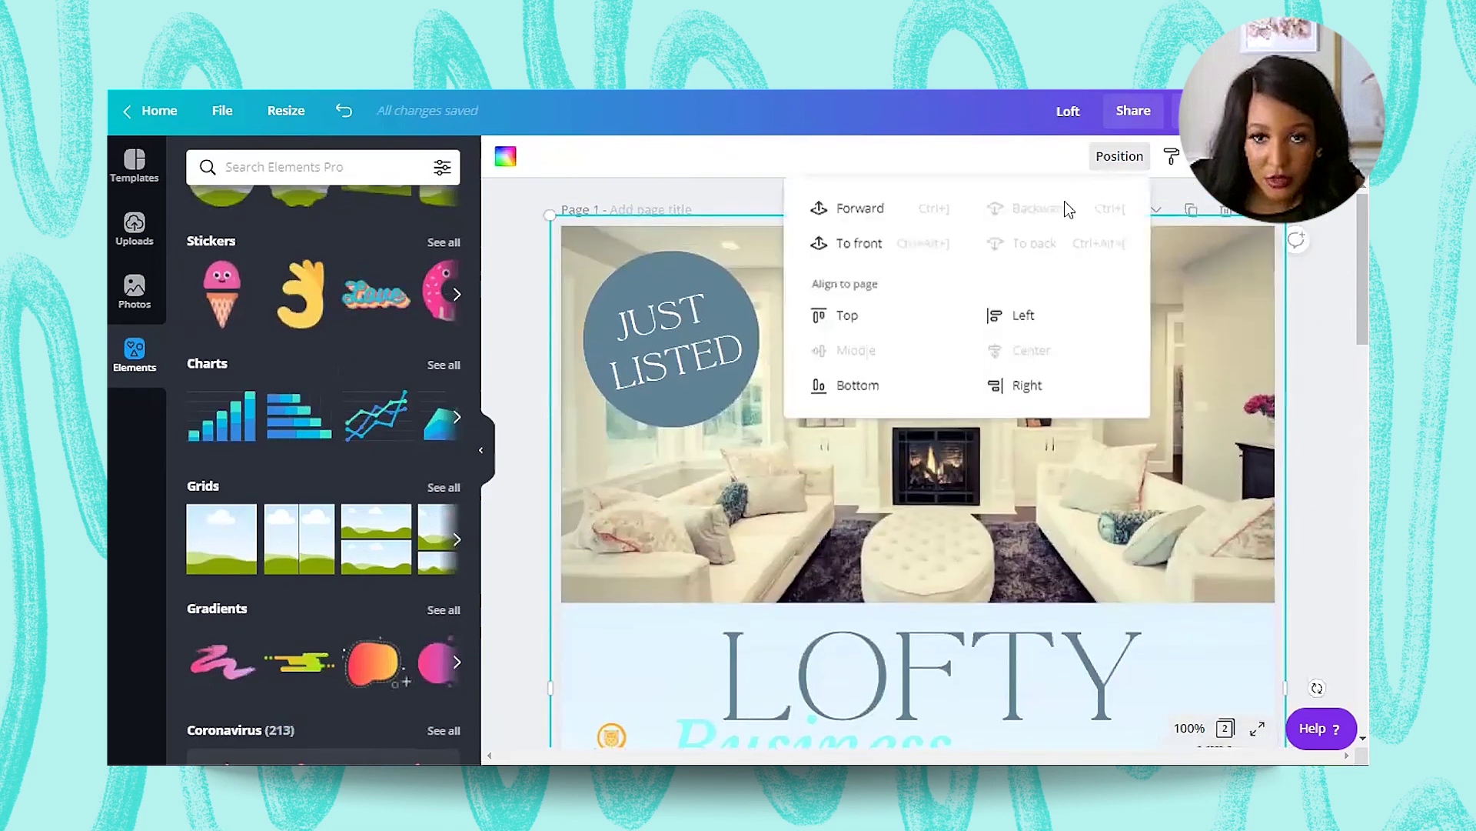
{"action": "left_click", "coordinate": [865, 218]}
{"action": "left_click", "coordinate": [864, 218]}
{"action": "left_click", "coordinate": [864, 218]}
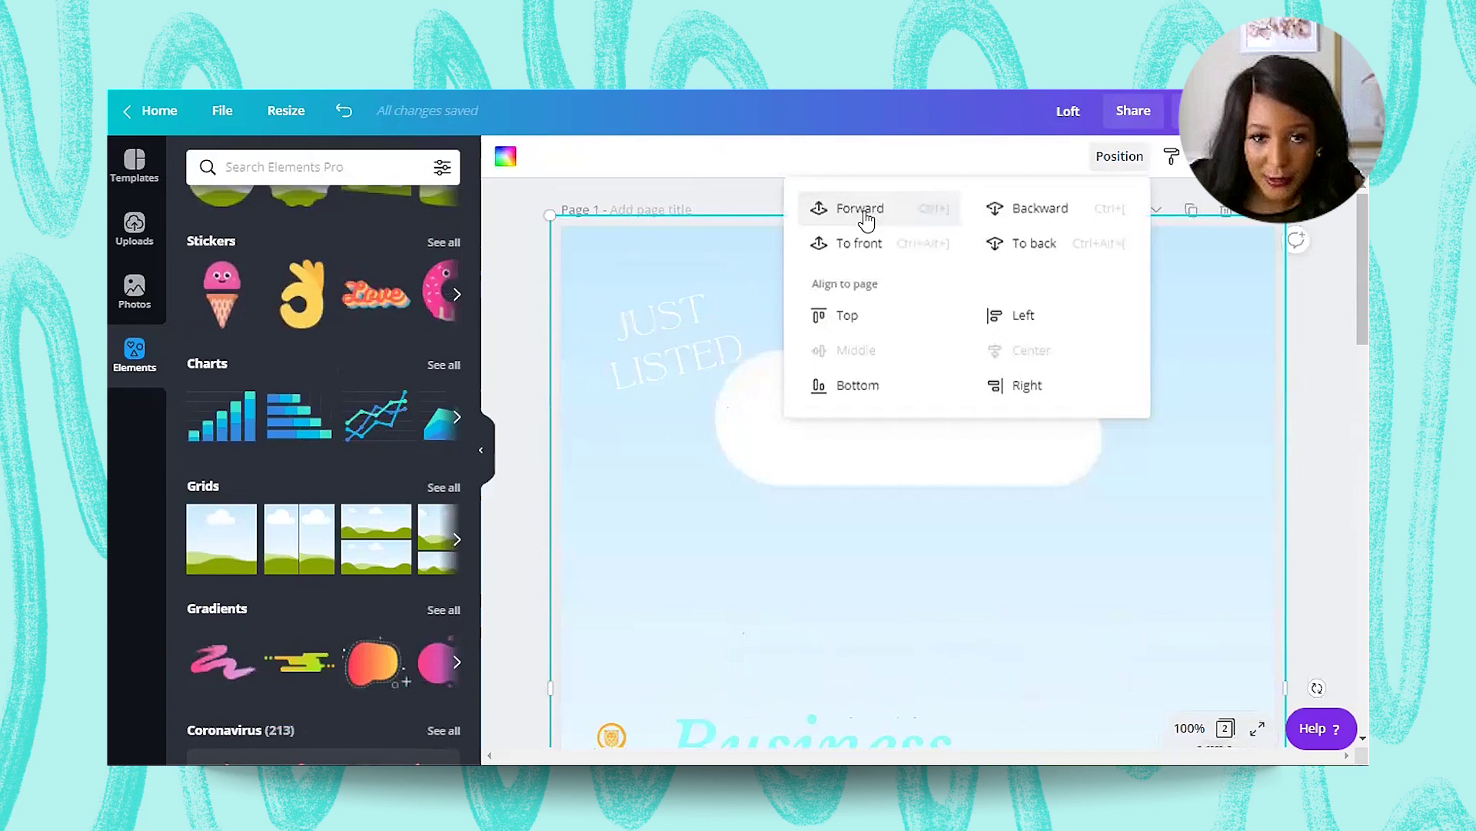
{"action": "left_click", "coordinate": [866, 219]}
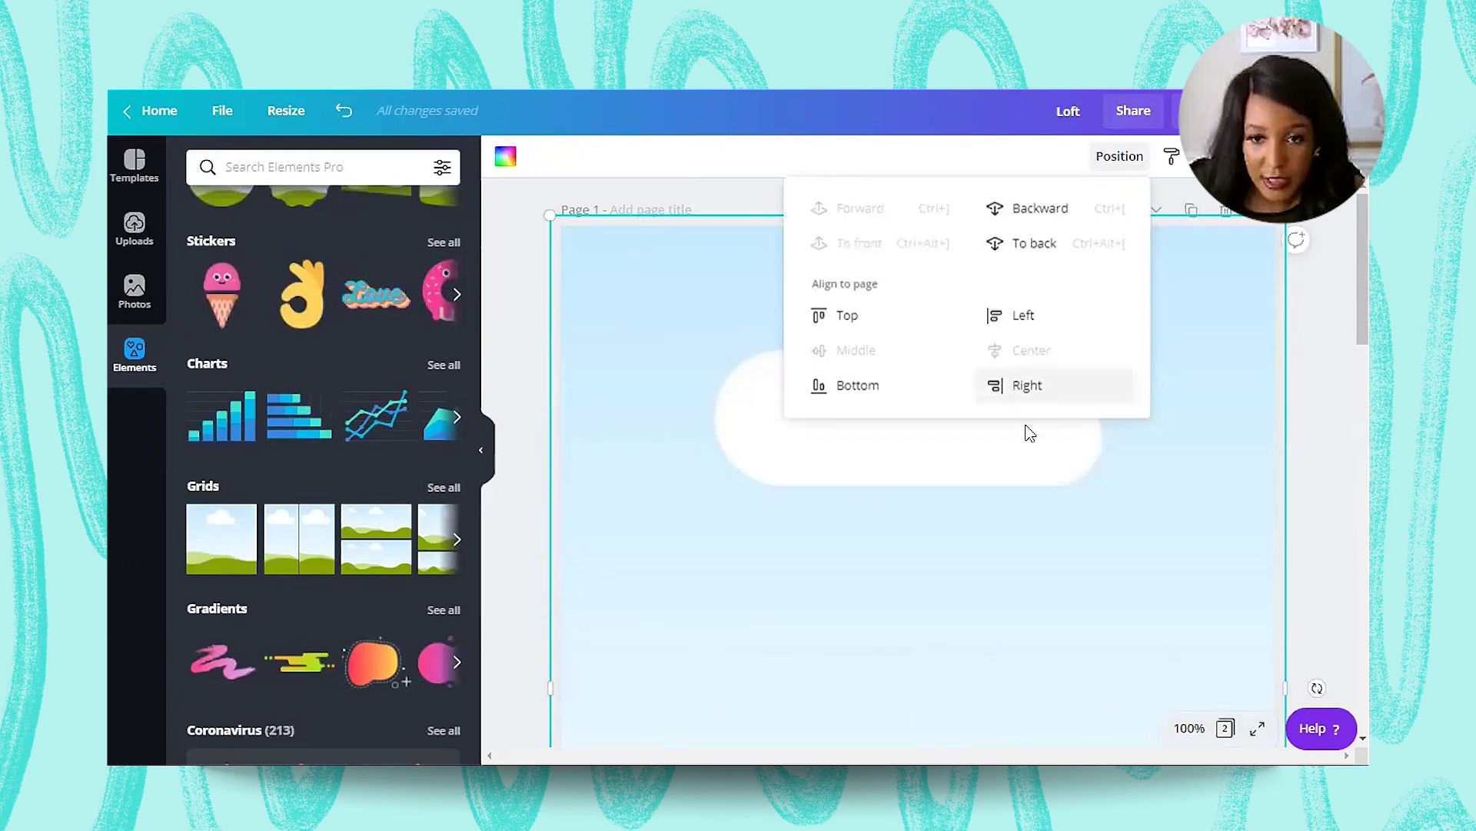
{"action": "left_click", "coordinate": [1315, 529]}
{"action": "scroll", "coordinate": [1312, 524], "scroll_direction": "down", "scroll_amount": 5}
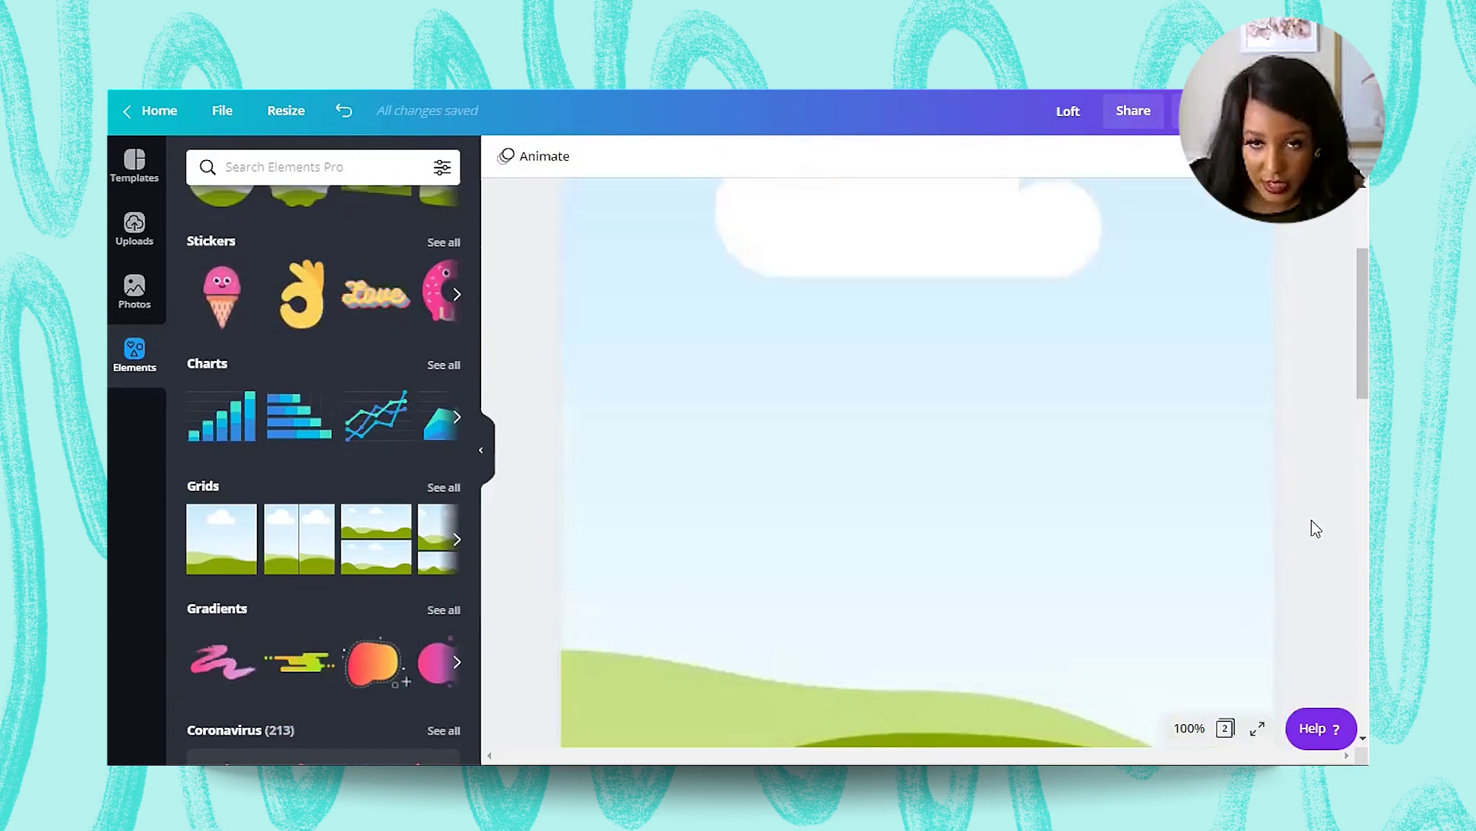
{"action": "scroll", "coordinate": [969, 336], "scroll_direction": "up", "scroll_amount": 5}
Step: Shrink the grid to a small box and place it in the upper-right corner of page 1's living room photo
{"action": "left_click_drag", "start_coordinate": [892, 729], "coordinate": [966, 361]}
{"action": "left_click_drag", "start_coordinate": [1048, 320], "coordinate": [1104, 353]}
{"action": "mouse_move", "coordinate": [1173, 297]}
{"action": "left_mouse_down"}
{"action": "mouse_move", "coordinate": [1014, 298]}
{"action": "mouse_move", "coordinate": [1123, 287]}
{"action": "mouse_move", "coordinate": [1161, 415]}
{"action": "mouse_move", "coordinate": [1200, 285]}
{"action": "mouse_move", "coordinate": [1184, 278]}
{"action": "left_mouse_up"}
Step: Duplicate the small grid and align the copy just to the left of the original
{"action": "key", "text": "ctrl+d"}
{"action": "left_click", "coordinate": [1096, 294]}
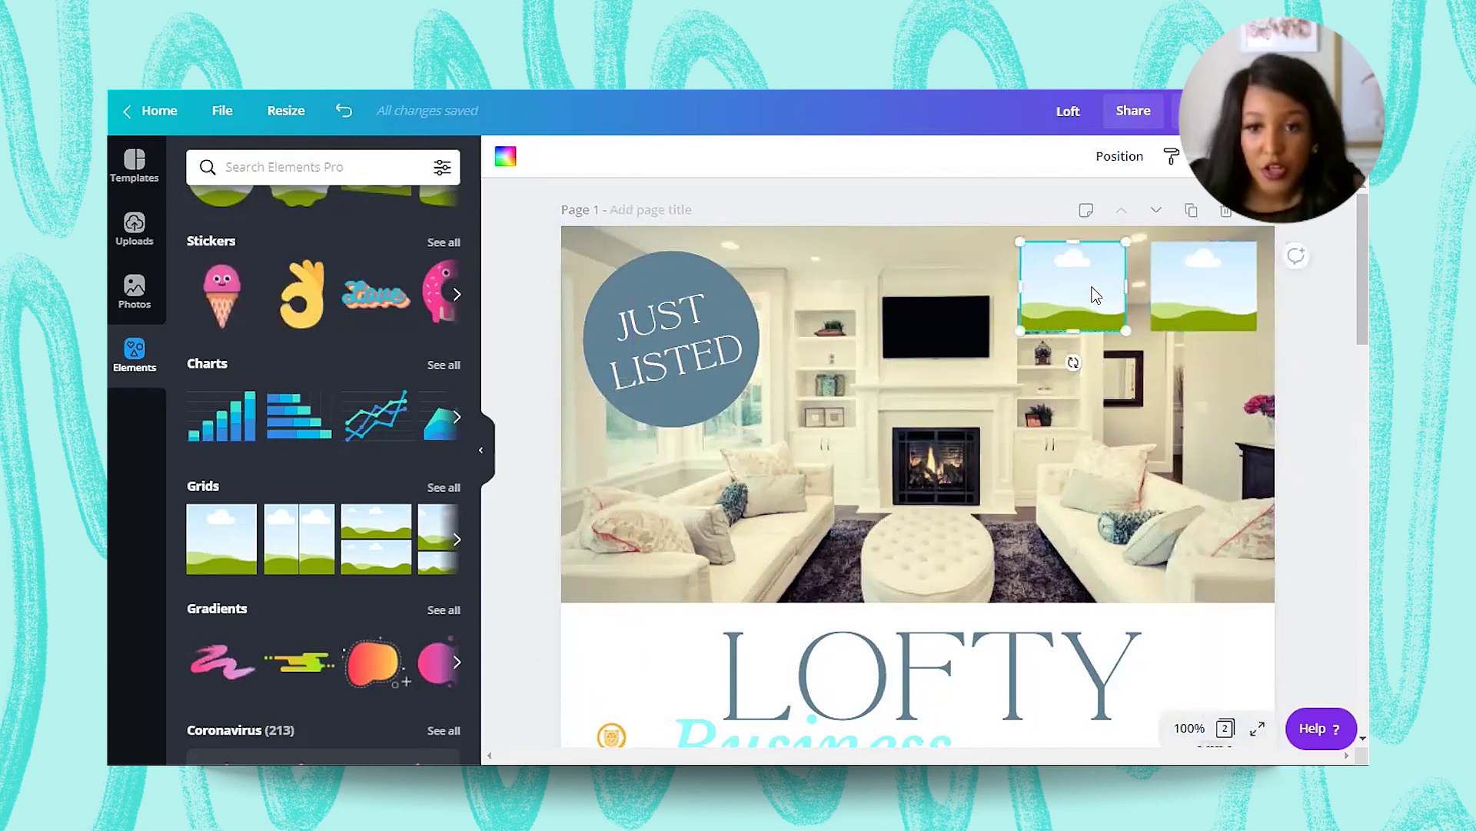
{"action": "left_click_drag", "start_coordinate": [1094, 287], "coordinate": [1097, 286]}
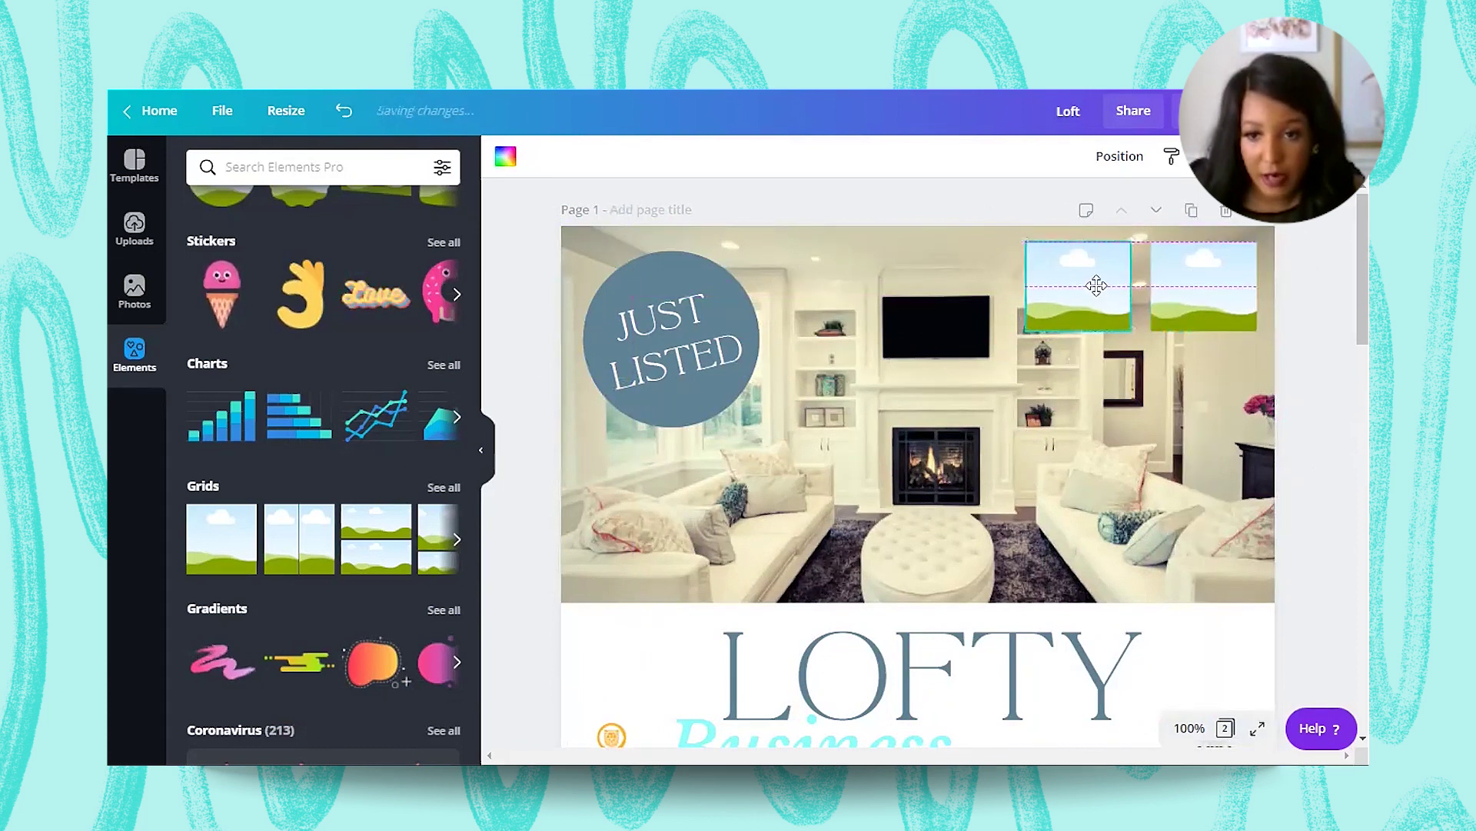
Step: Copy page 2's INI Realty logo into the right small grid on page 1's living room photo
{"action": "scroll", "coordinate": [313, 567], "scroll_direction": "down", "scroll_amount": 10}
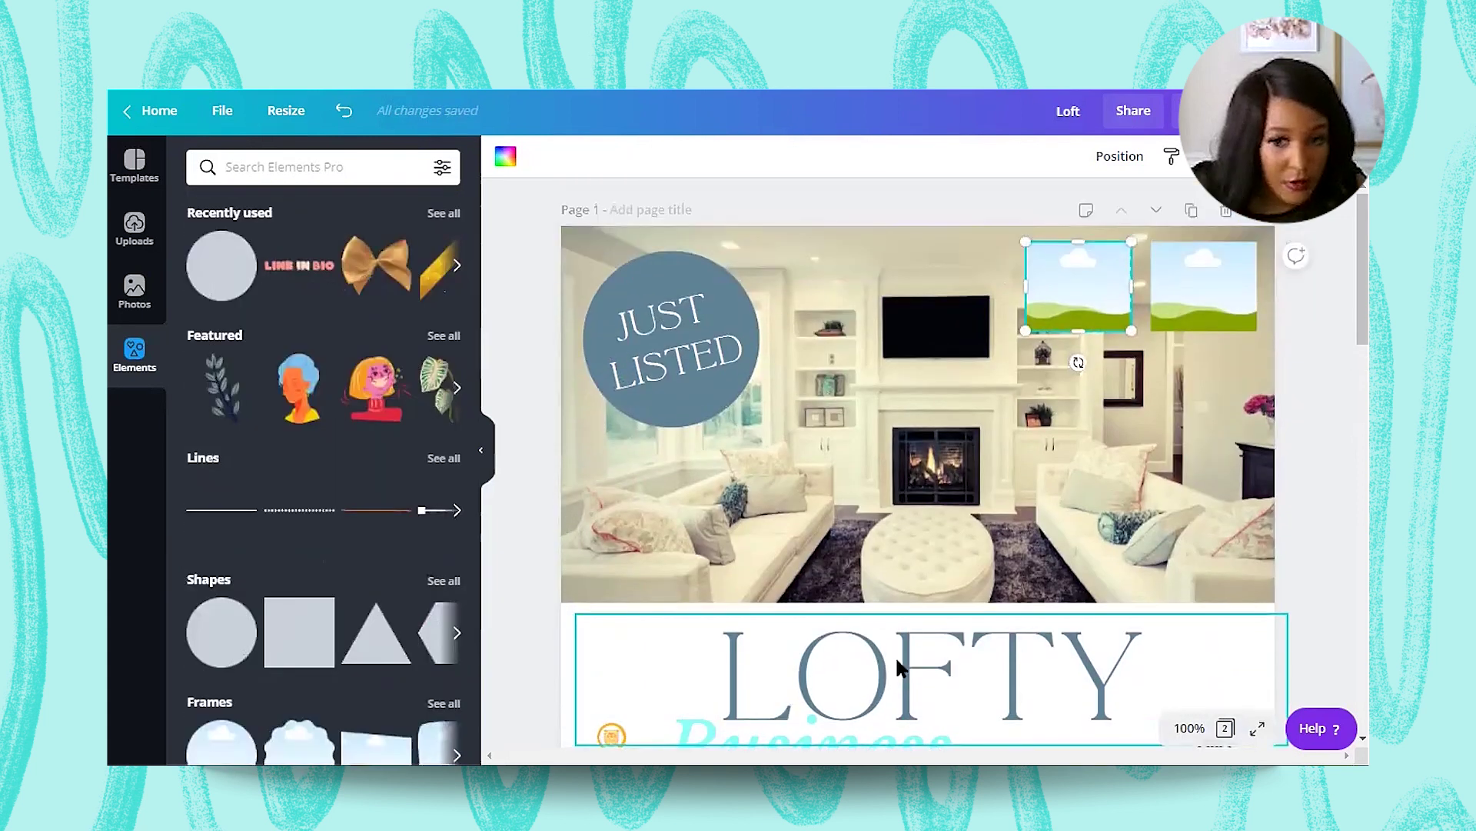
{"action": "scroll", "coordinate": [895, 655], "scroll_direction": "down", "scroll_amount": 3}
{"action": "scroll", "coordinate": [895, 656], "scroll_direction": "down", "scroll_amount": 10}
{"action": "left_click", "coordinate": [692, 677]}
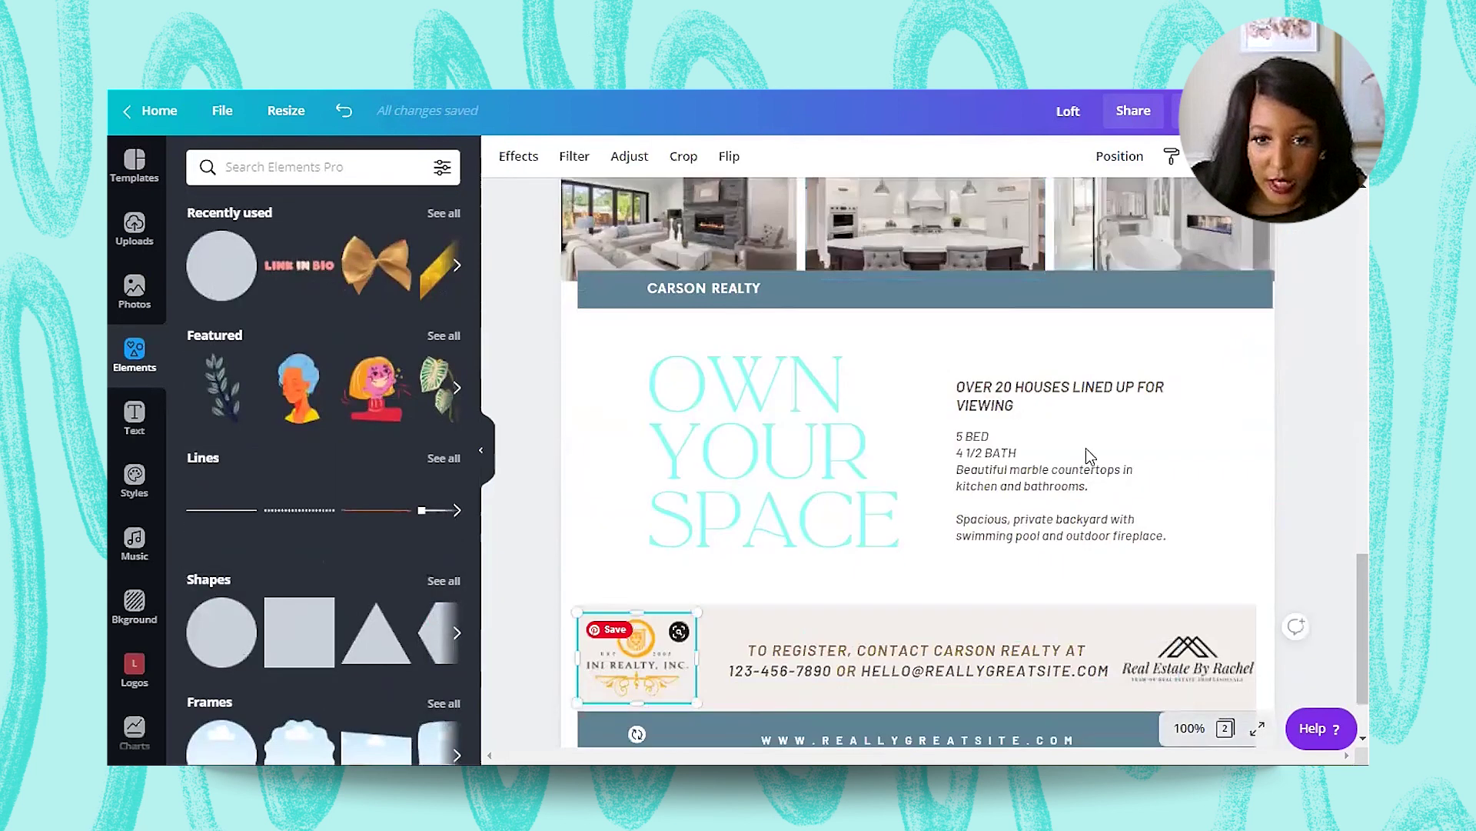
{"action": "left_click_drag", "start_coordinate": [654, 673], "coordinate": [1020, 423]}
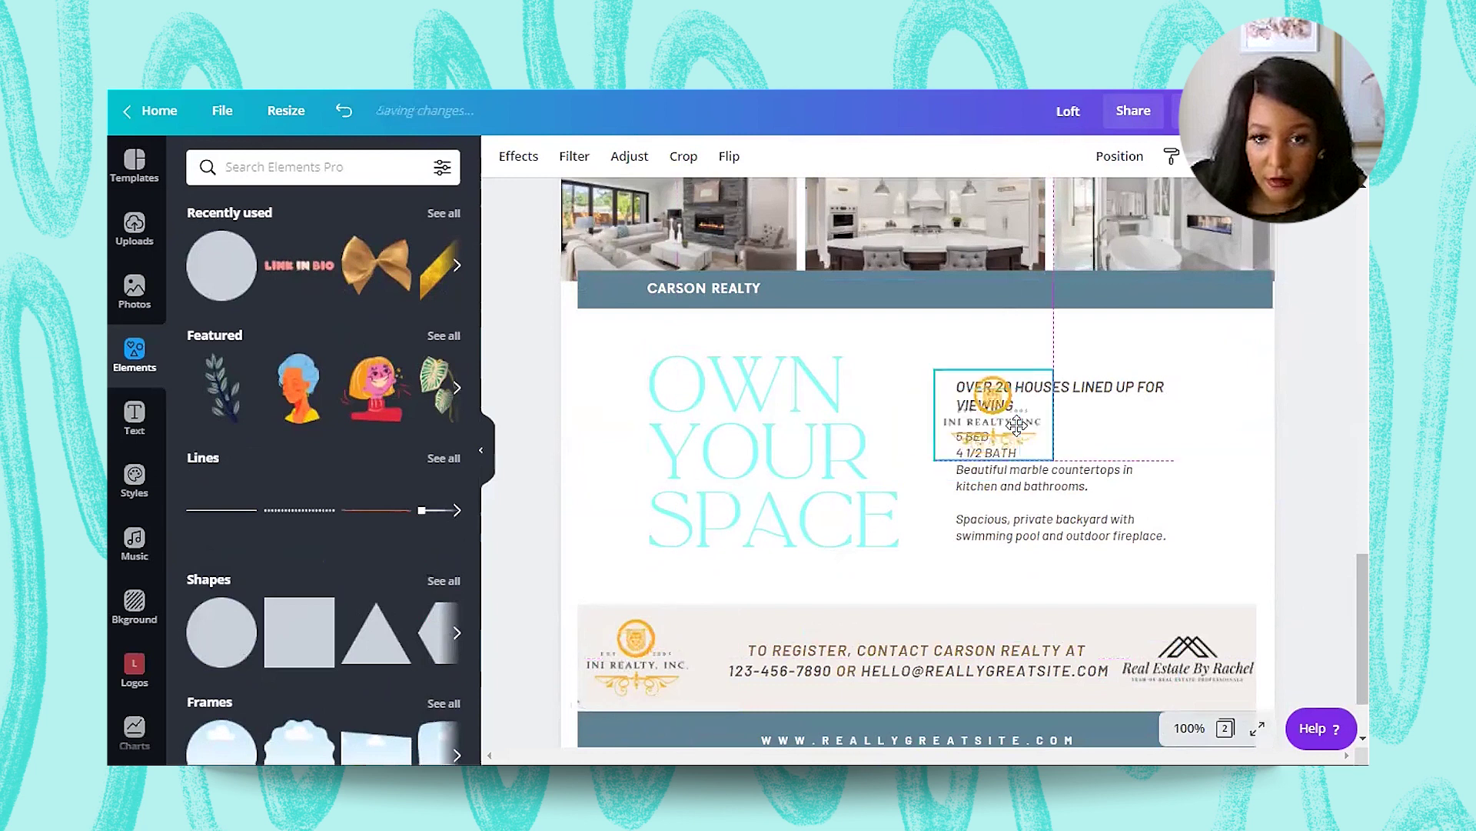
{"action": "scroll", "coordinate": [1077, 287], "scroll_direction": "up", "scroll_amount": 10}
{"action": "left_click_drag", "start_coordinate": [1079, 286], "coordinate": [1199, 292]}
{"action": "scroll", "coordinate": [1104, 296], "scroll_direction": "up", "scroll_amount": 1}
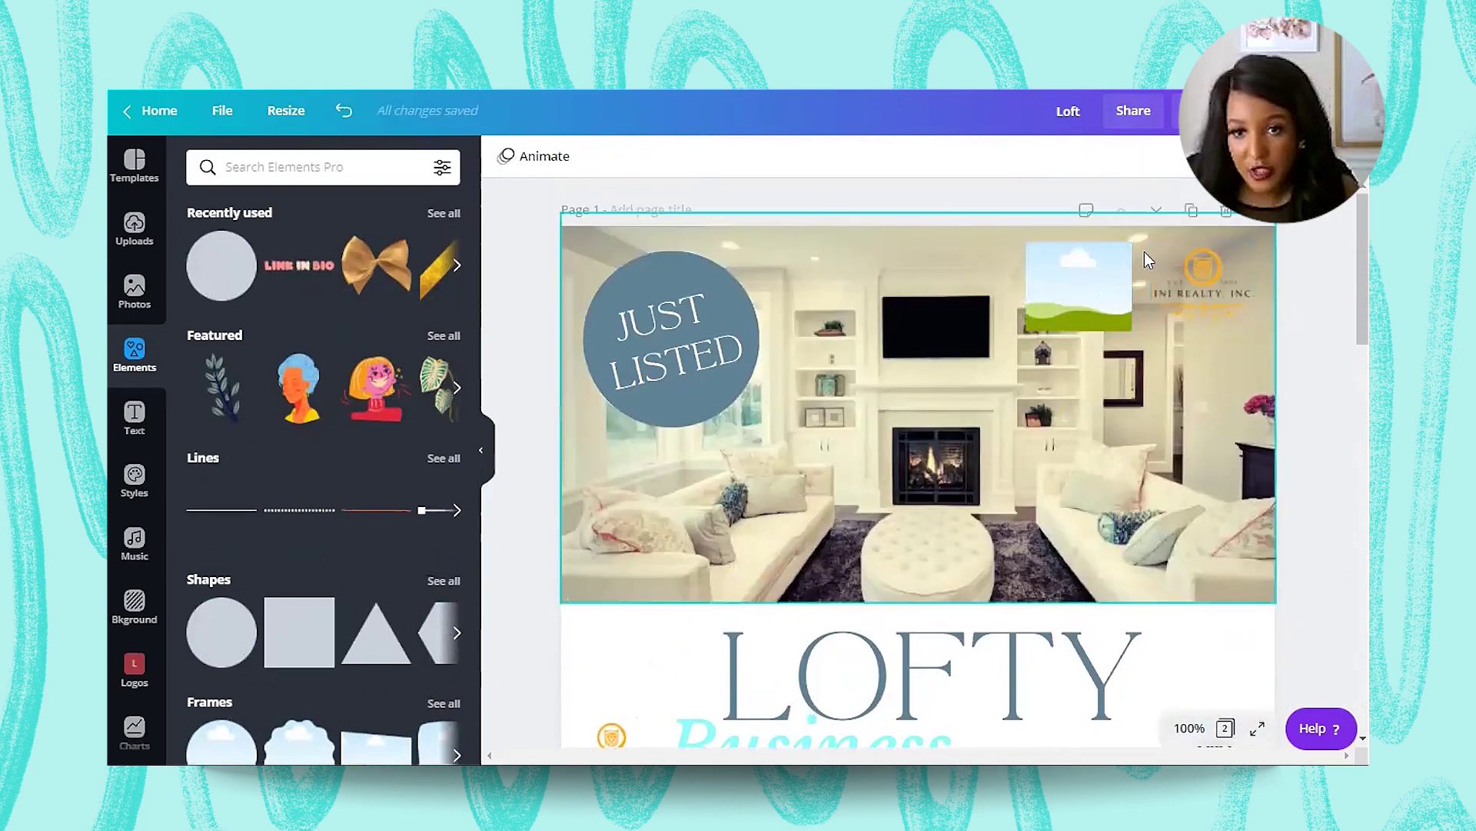
Step: Scale down the Real Estate By Rachel logo beside "Urban Living" on page 1
{"action": "scroll", "coordinate": [1222, 340], "scroll_direction": "down", "scroll_amount": 5}
{"action": "left_click", "coordinate": [1223, 300]}
{"action": "scroll", "coordinate": [1221, 340], "scroll_direction": "down", "scroll_amount": 4}
{"action": "scroll", "coordinate": [1221, 340], "scroll_direction": "up", "scroll_amount": 3}
{"action": "left_click", "coordinate": [1219, 362]}
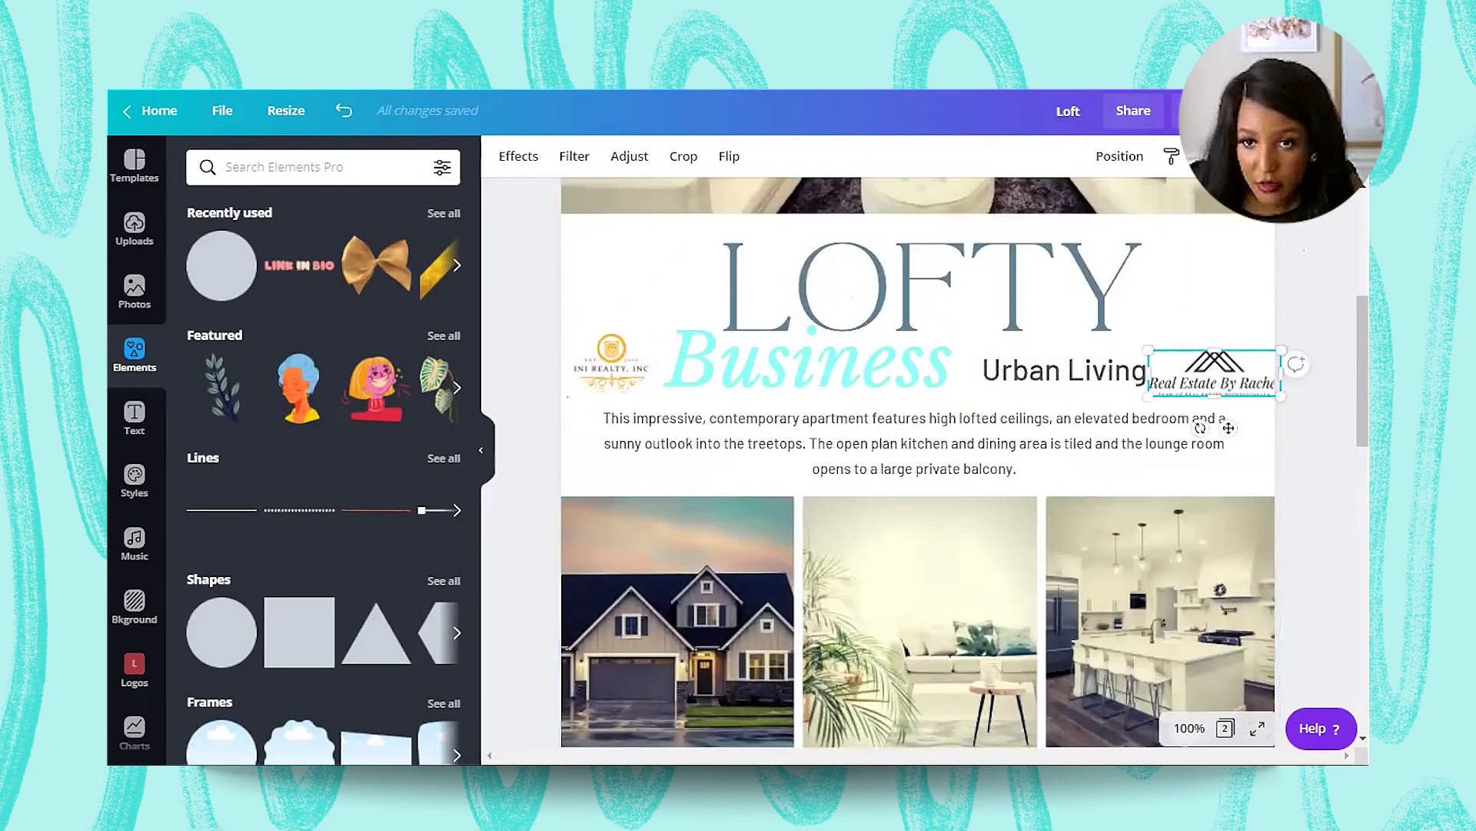
{"action": "left_click_drag", "start_coordinate": [1258, 386], "coordinate": [1354, 276]}
{"action": "left_click", "coordinate": [1236, 398]}
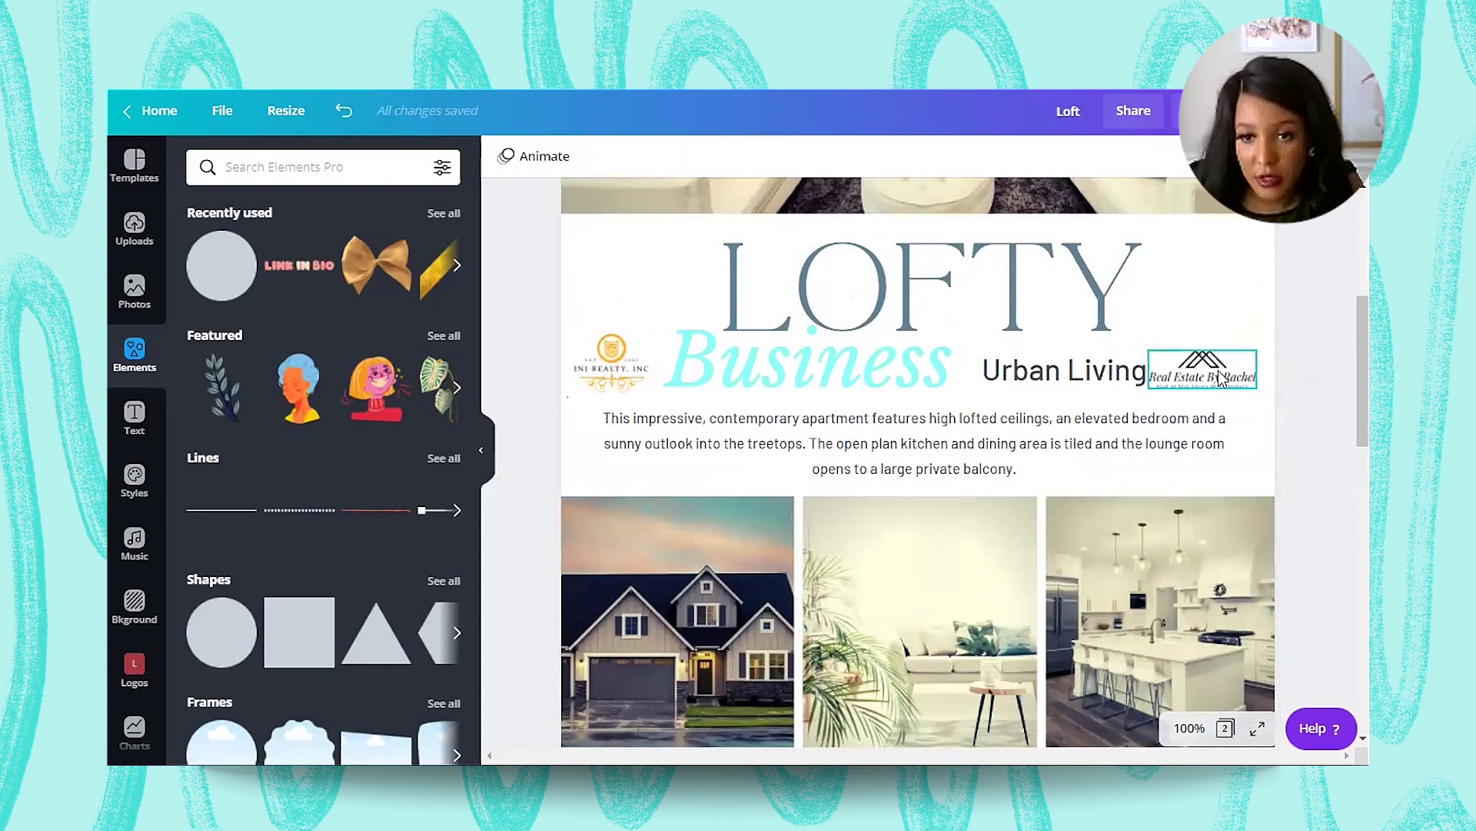
Step: Duplicate the Real Estate By Rachel logo and place the copy in the left small grid on the living room photo
{"action": "left_click", "coordinate": [1212, 380]}
{"action": "key", "text": "ctrl+d"}
{"action": "left_click_drag", "start_coordinate": [1232, 340], "coordinate": [1065, 292]}
{"action": "left_click_drag", "start_coordinate": [1120, 475], "coordinate": [1120, 475]}
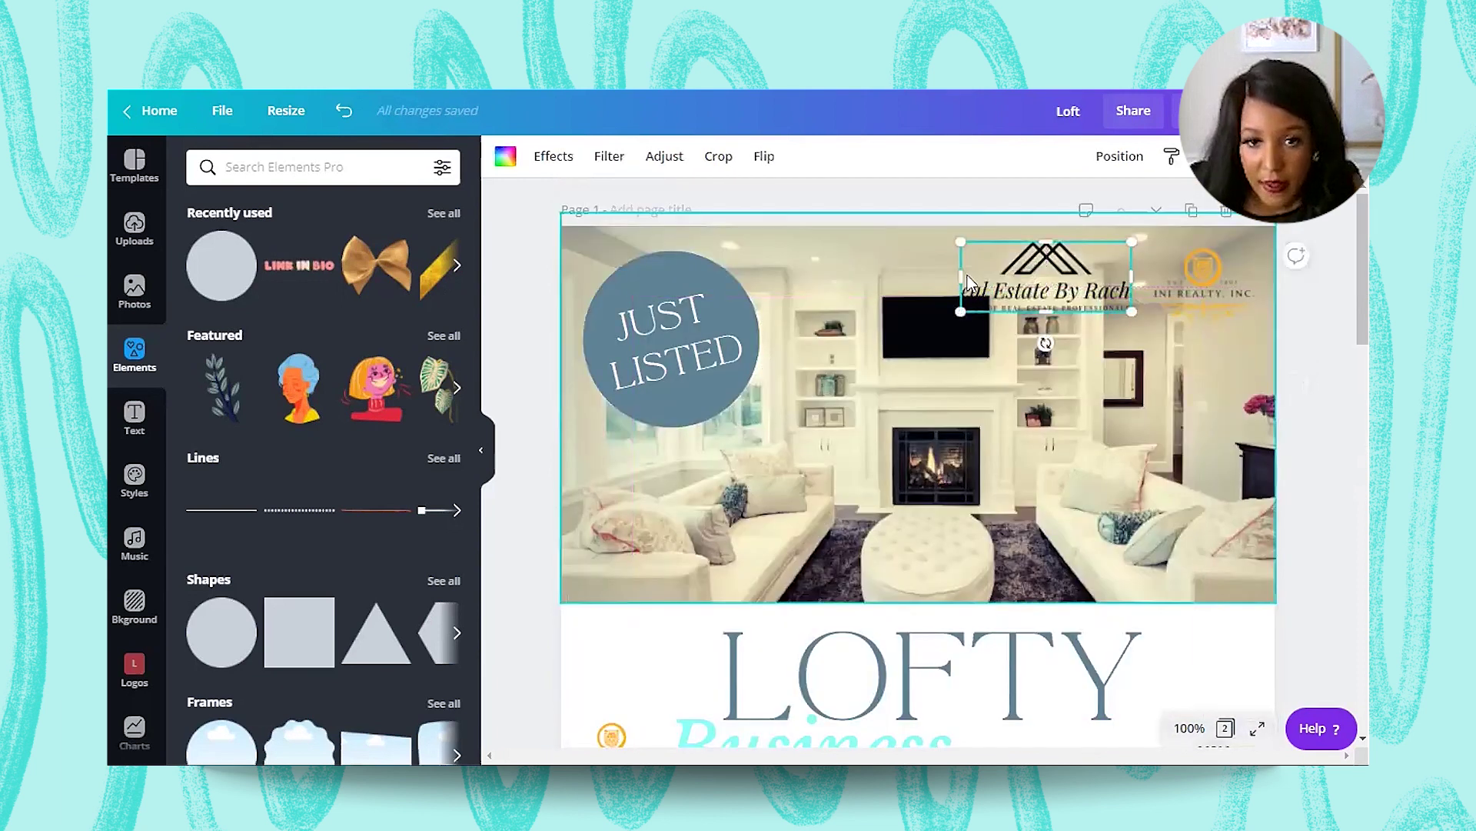
Step: Resize the grid holding the Real Estate By Rachel logo so it frames the logo just left of the INI Realty logo
{"action": "left_click_drag", "start_coordinate": [908, 283], "coordinate": [992, 275]}
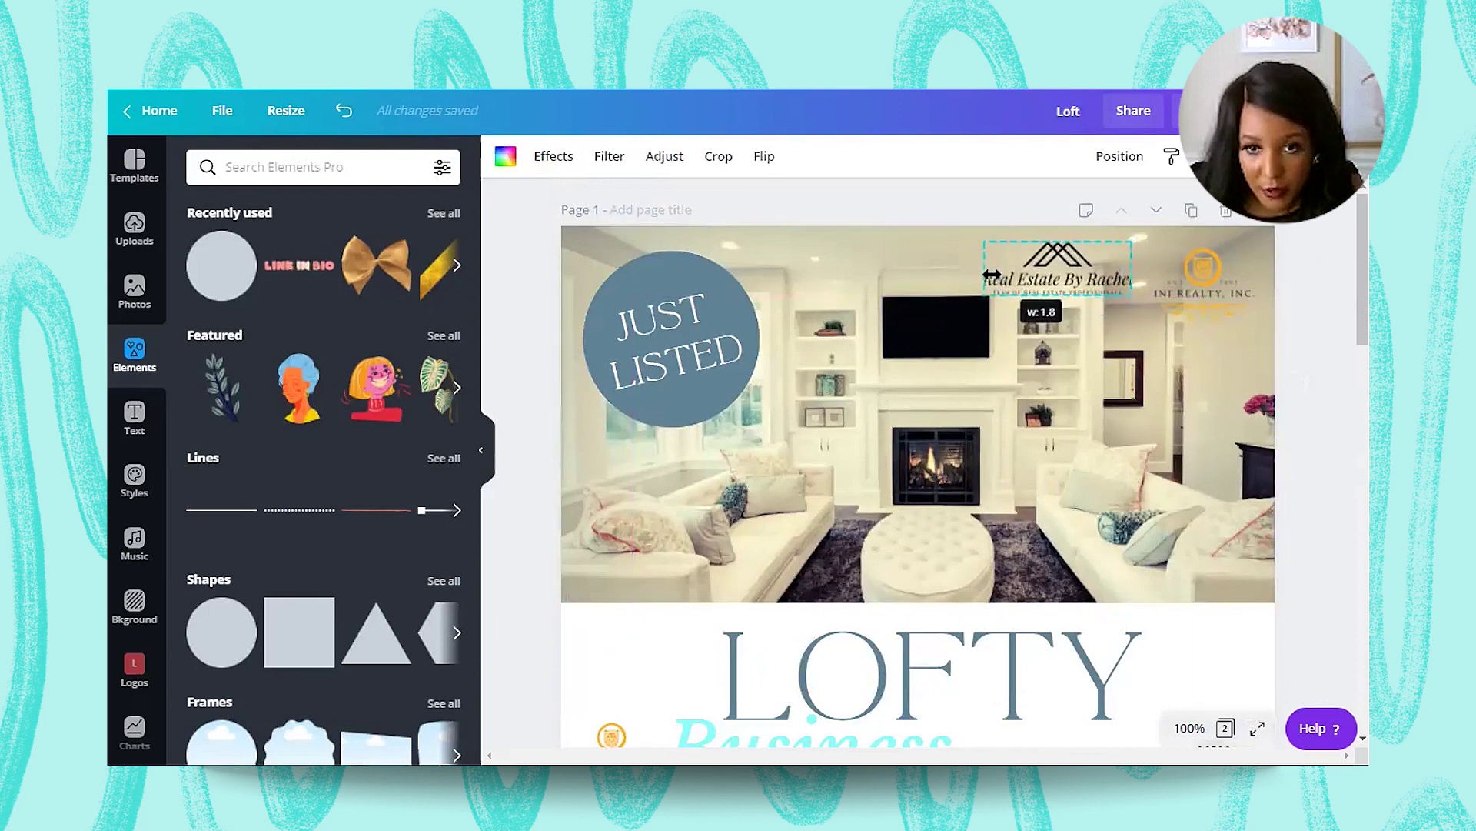
{"action": "mouse_move", "coordinate": [1145, 270]}
{"action": "left_mouse_down"}
{"action": "mouse_move", "coordinate": [1132, 268]}
{"action": "mouse_move", "coordinate": [1148, 271]}
{"action": "left_mouse_up"}
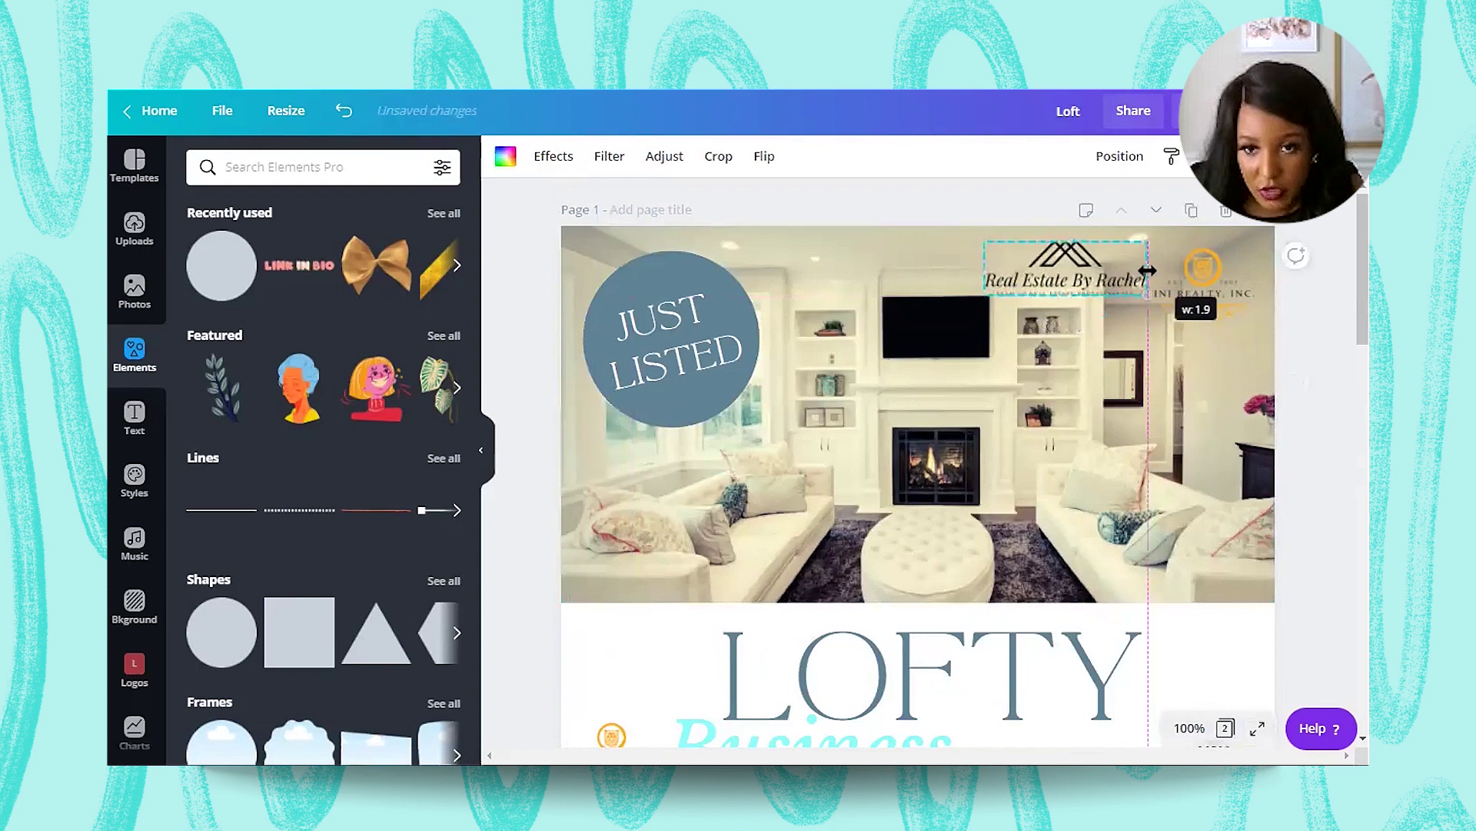
{"action": "left_click_drag", "start_coordinate": [970, 285], "coordinate": [1083, 256]}
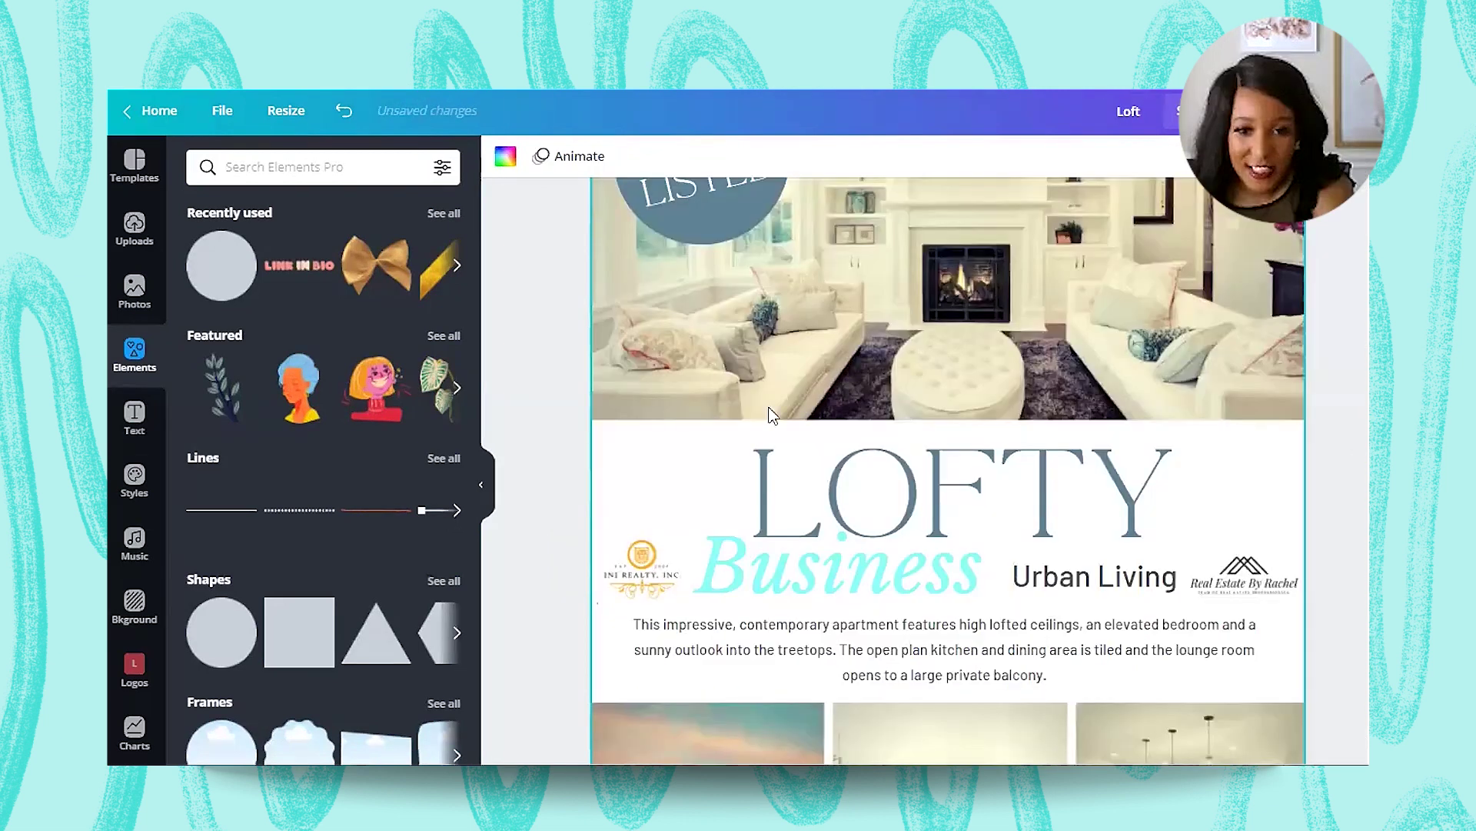
Step: Delete the INI Realty and Real Estate By Rachel logos on either side of the "Business Urban Living" line on page 1
{"action": "scroll", "coordinate": [1101, 252], "scroll_direction": "up", "scroll_amount": 3}
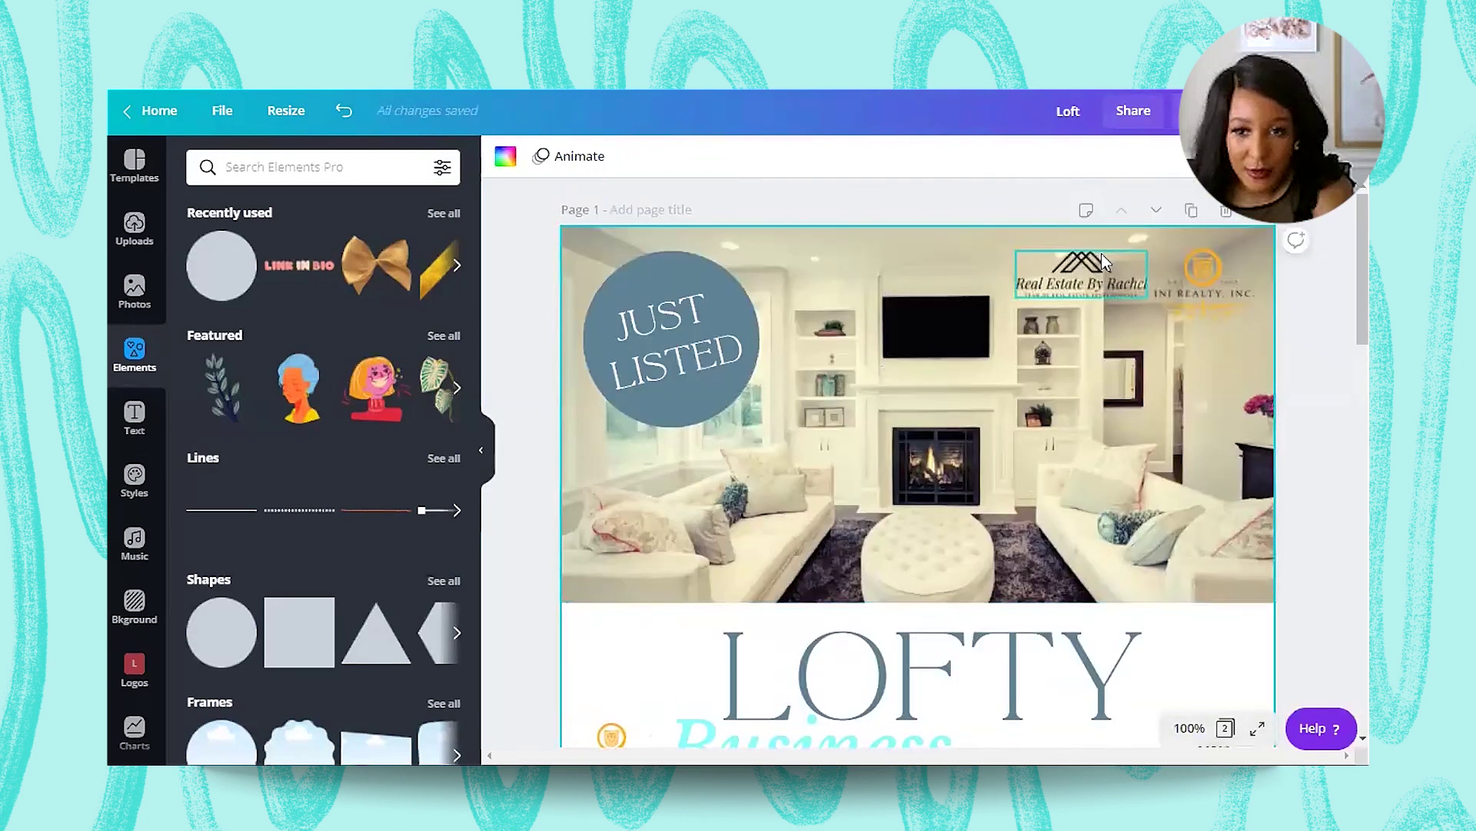
{"action": "scroll", "coordinate": [1102, 293], "scroll_direction": "down", "scroll_amount": 4}
{"action": "left_click", "coordinate": [613, 460]}
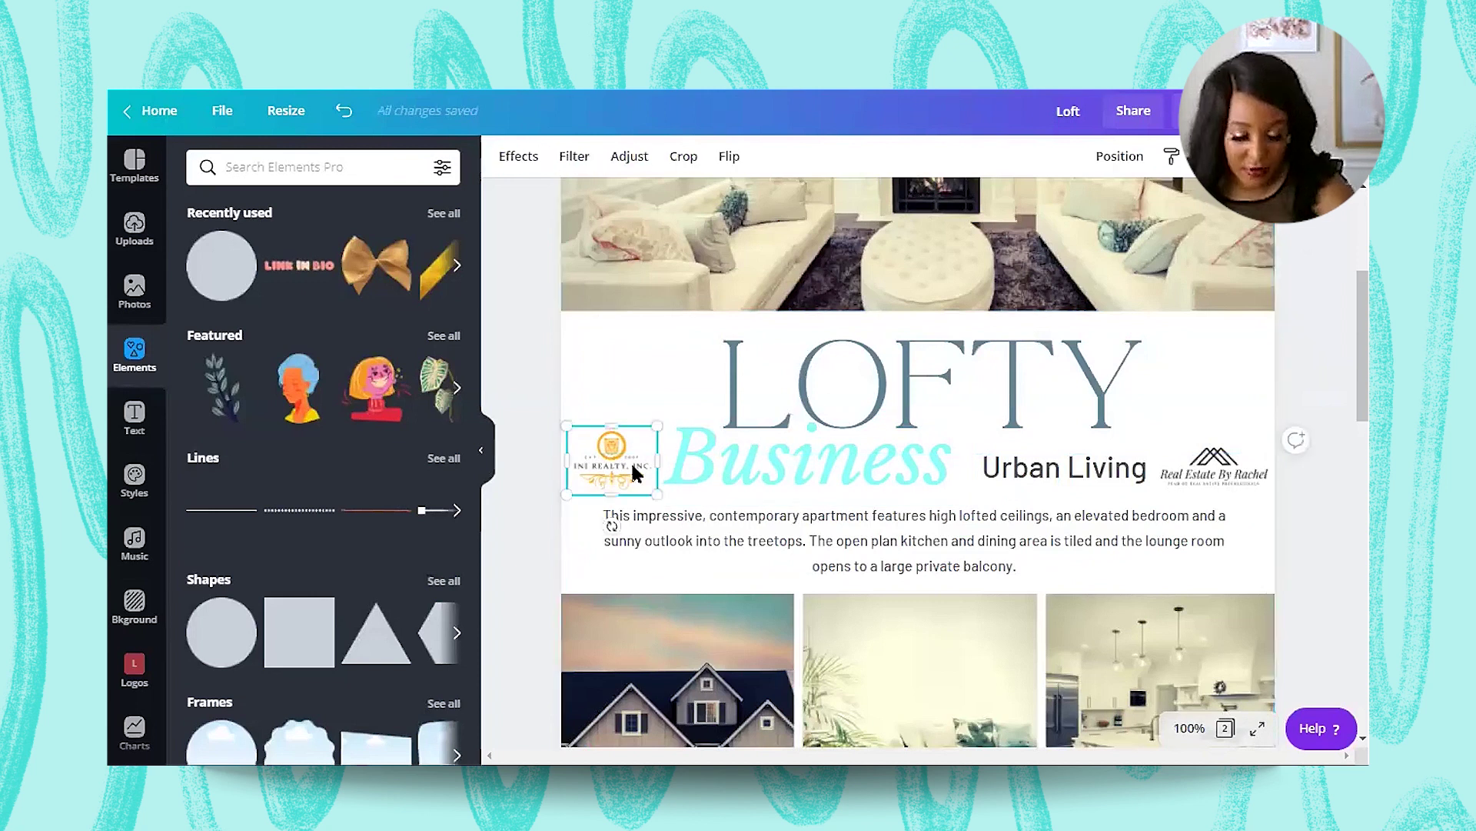
{"action": "key", "text": "Delete"}
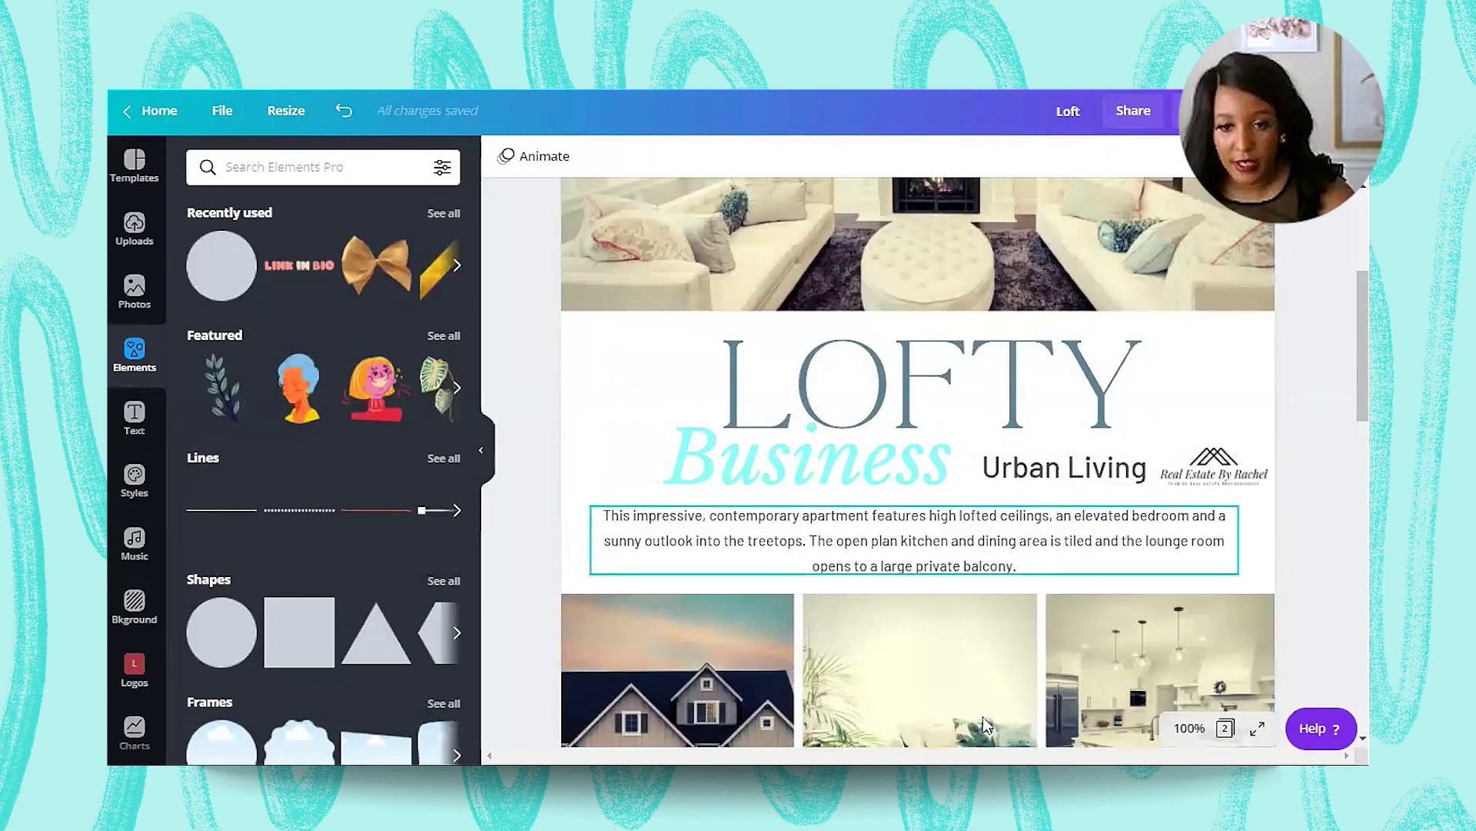
Step: Preview both flyer pages in full screen
{"action": "scroll", "coordinate": [923, 729], "scroll_direction": "down", "scroll_amount": 10}
{"action": "left_click", "coordinate": [1261, 732]}
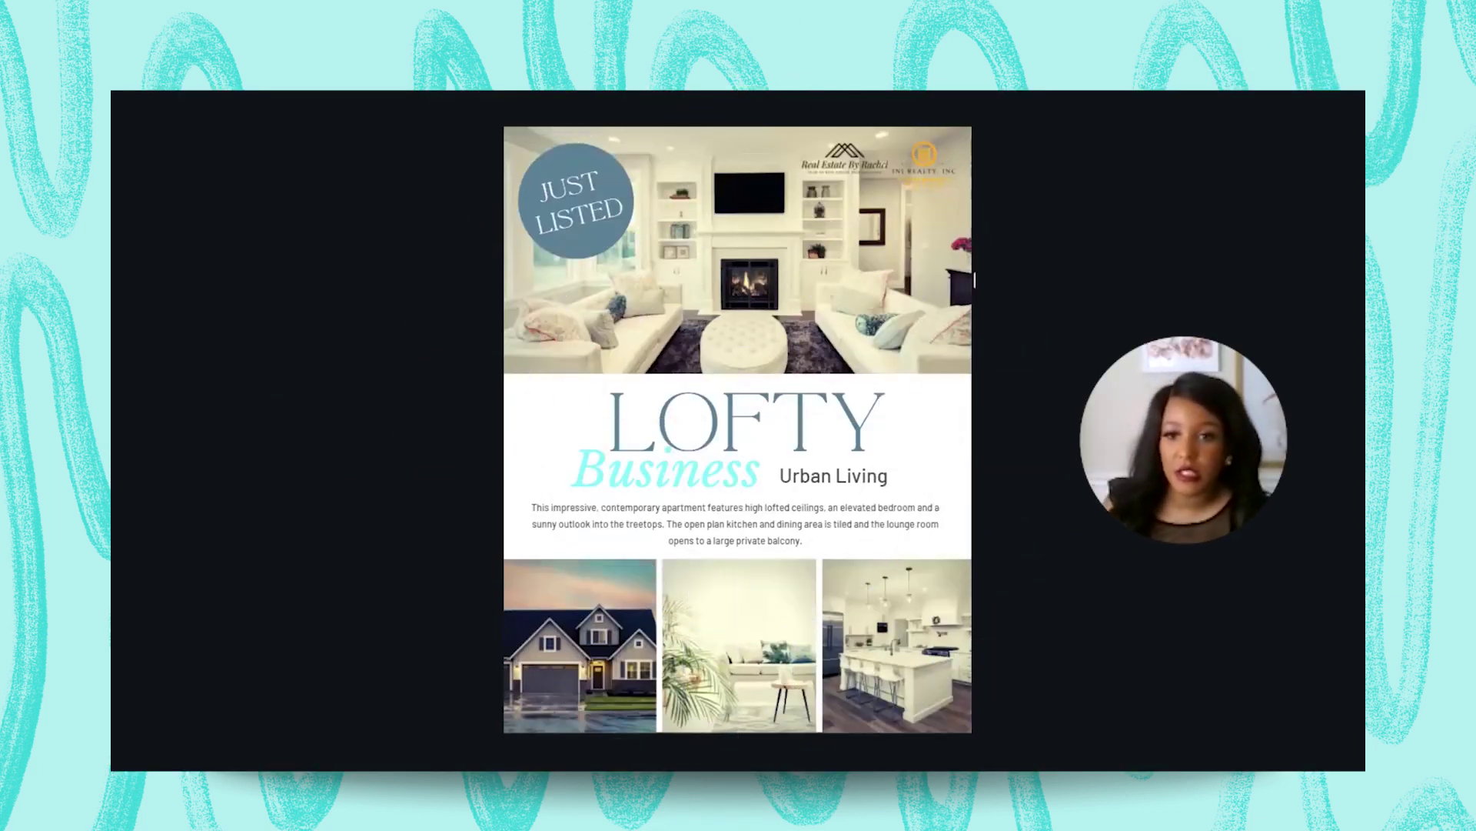
{"action": "key", "text": "Right"}
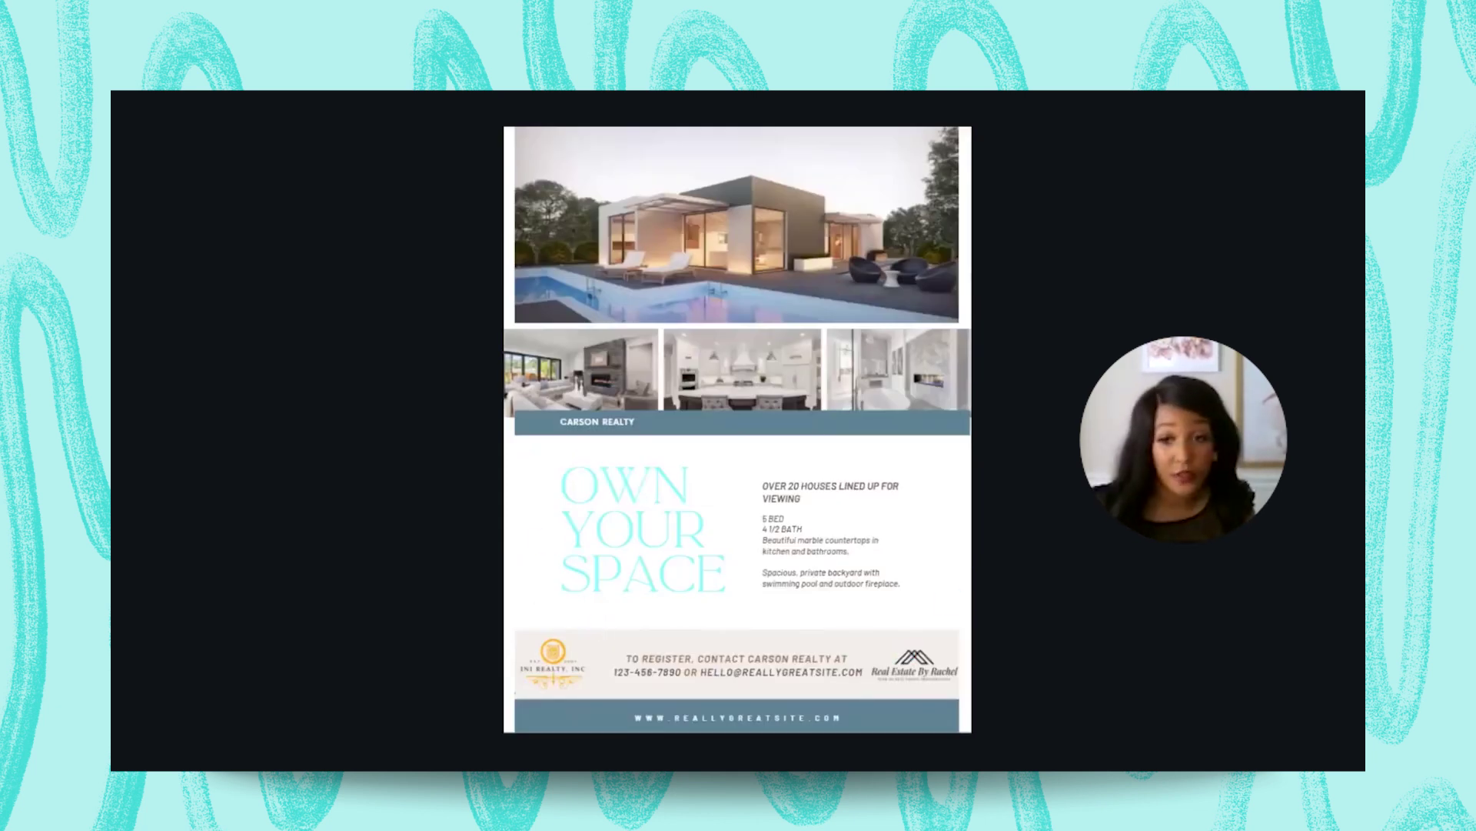
{"action": "key", "text": "Left"}
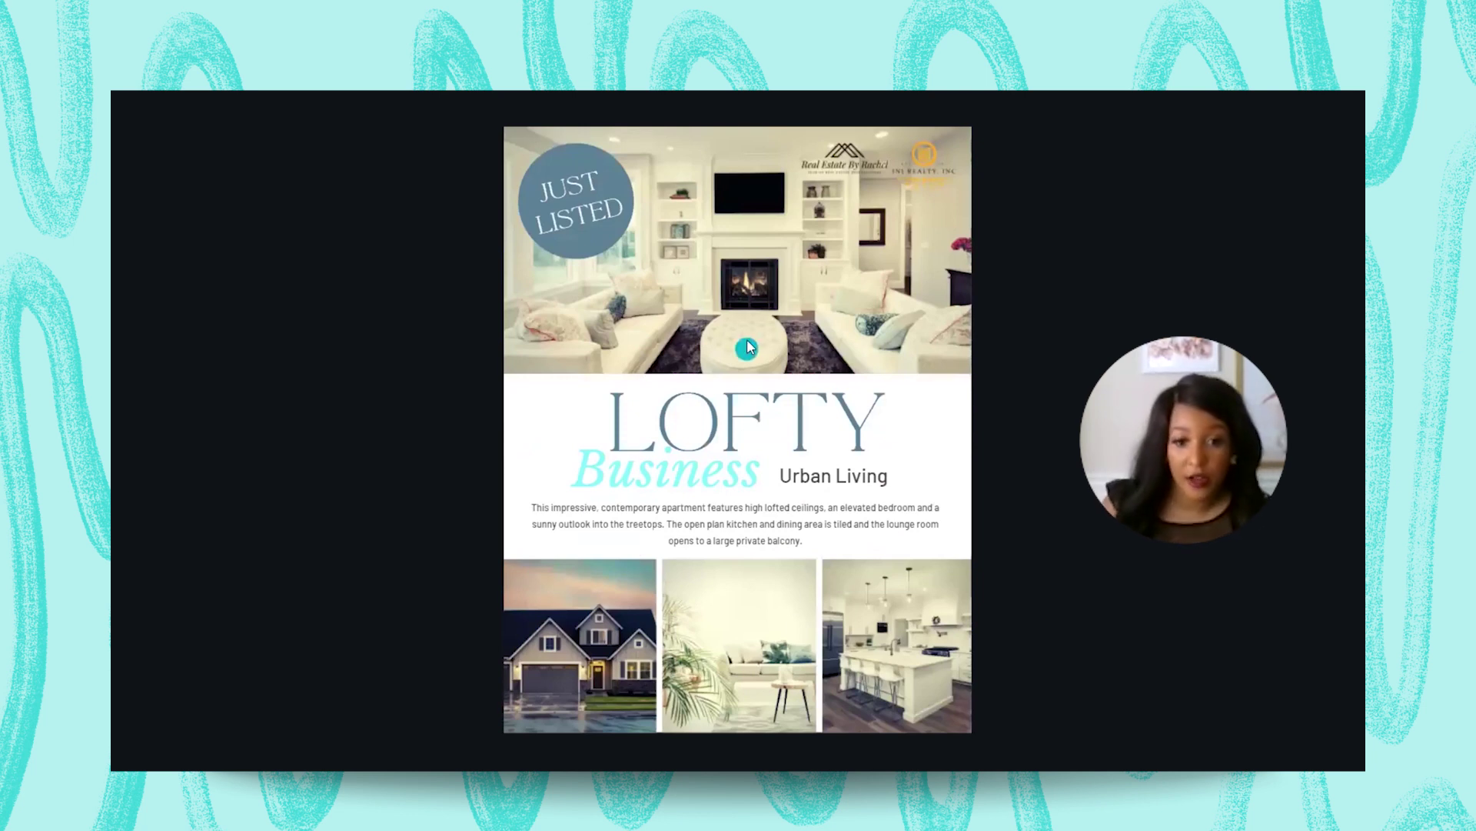
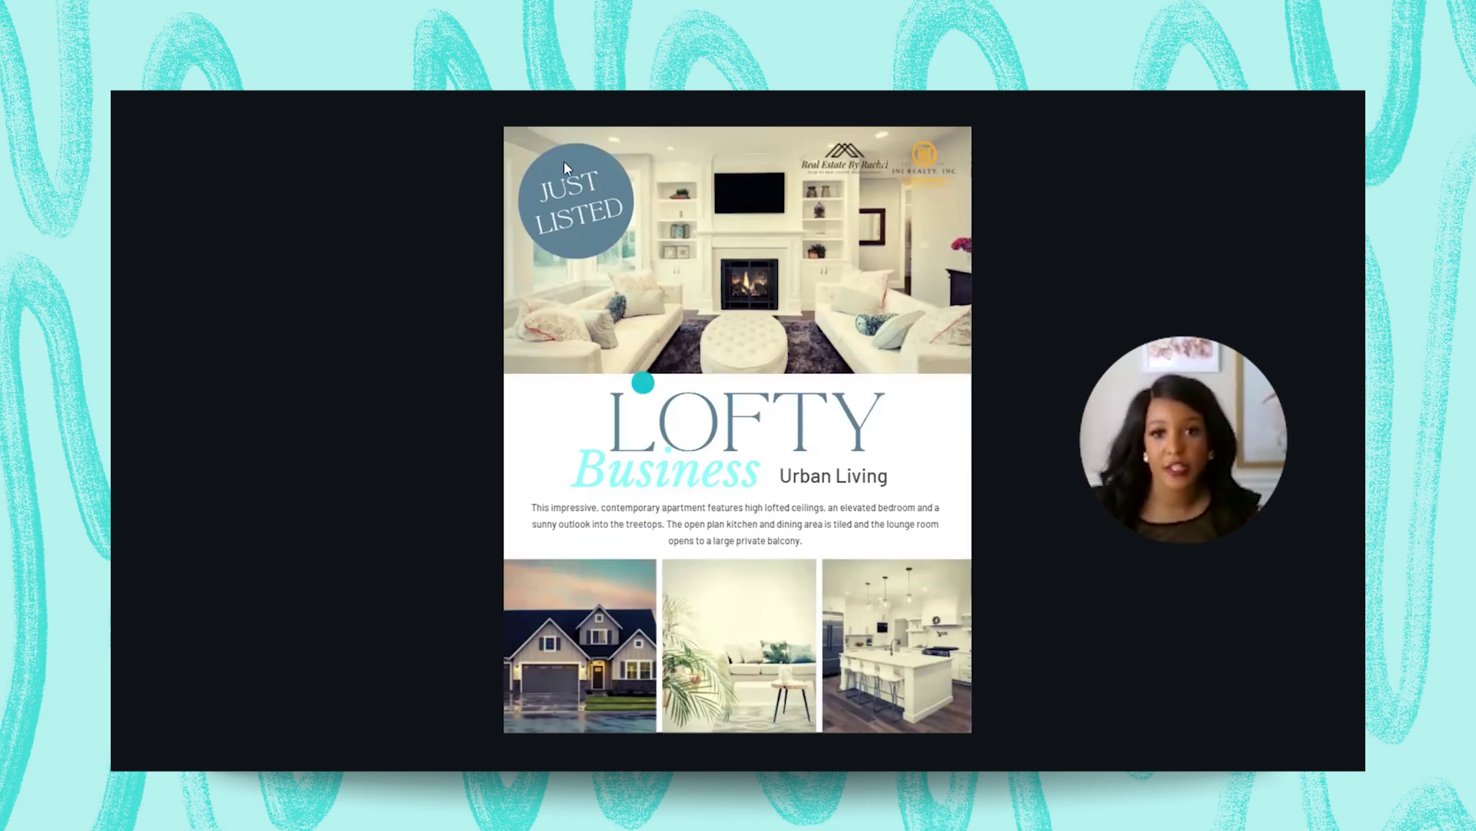
{"action": "key", "text": "Right"}
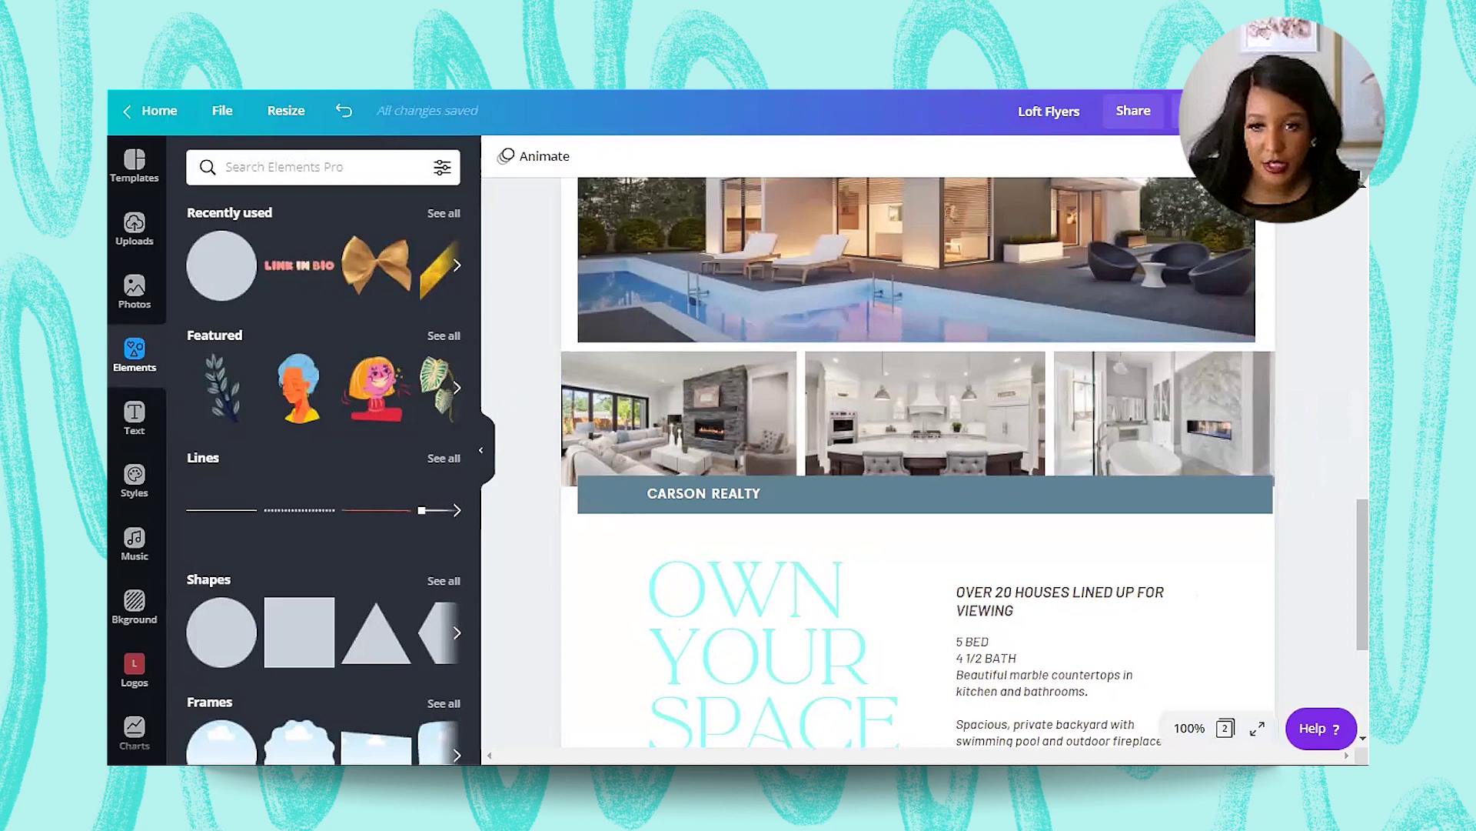
Step: Download only page 1 of the design as a PDF Standard file
{"action": "left_click", "coordinate": [1188, 112]}
{"action": "left_click", "coordinate": [1149, 231]}
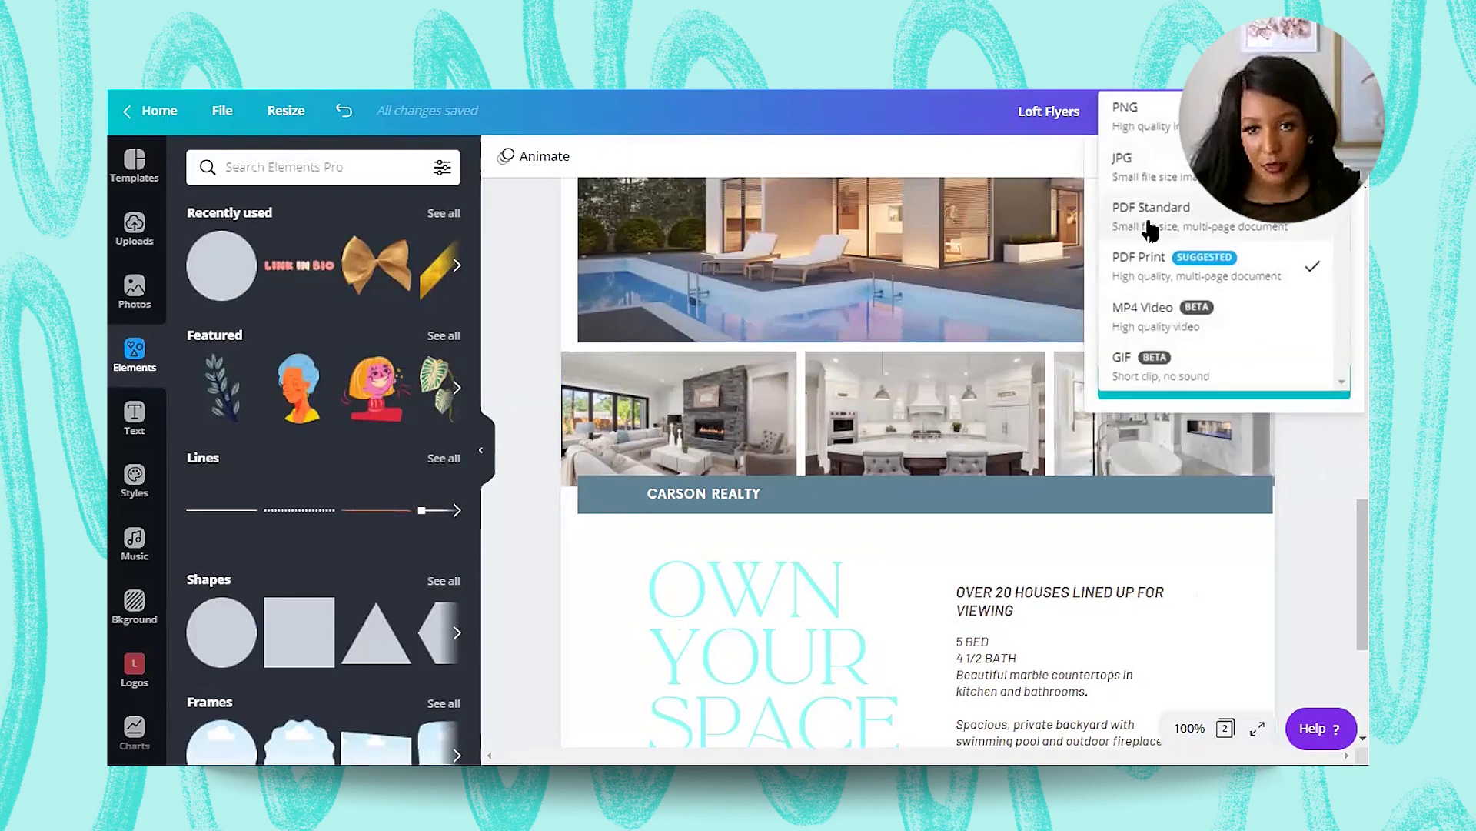
{"action": "left_click", "coordinate": [1150, 223]}
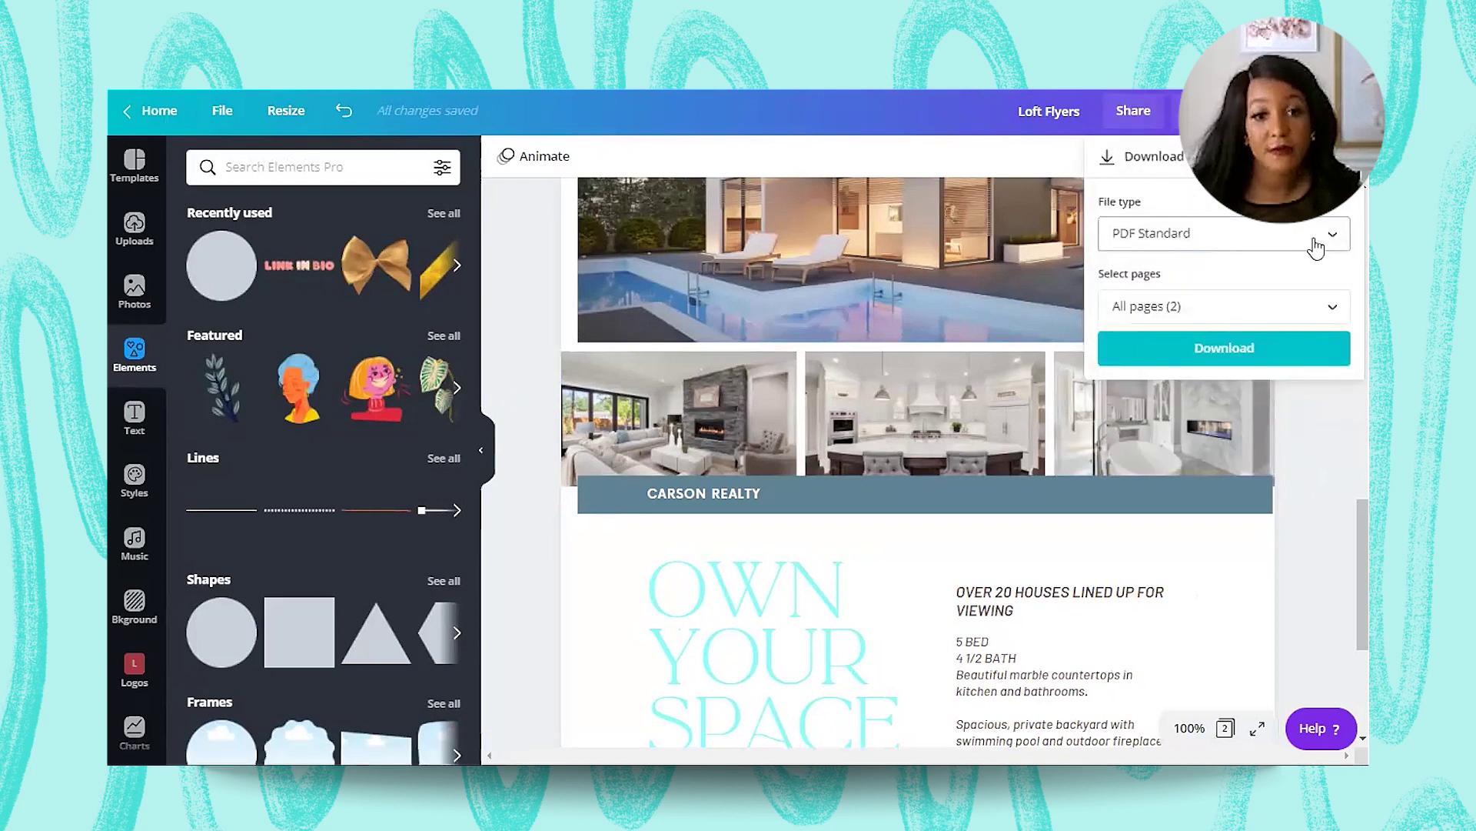
{"action": "left_click", "coordinate": [1317, 246]}
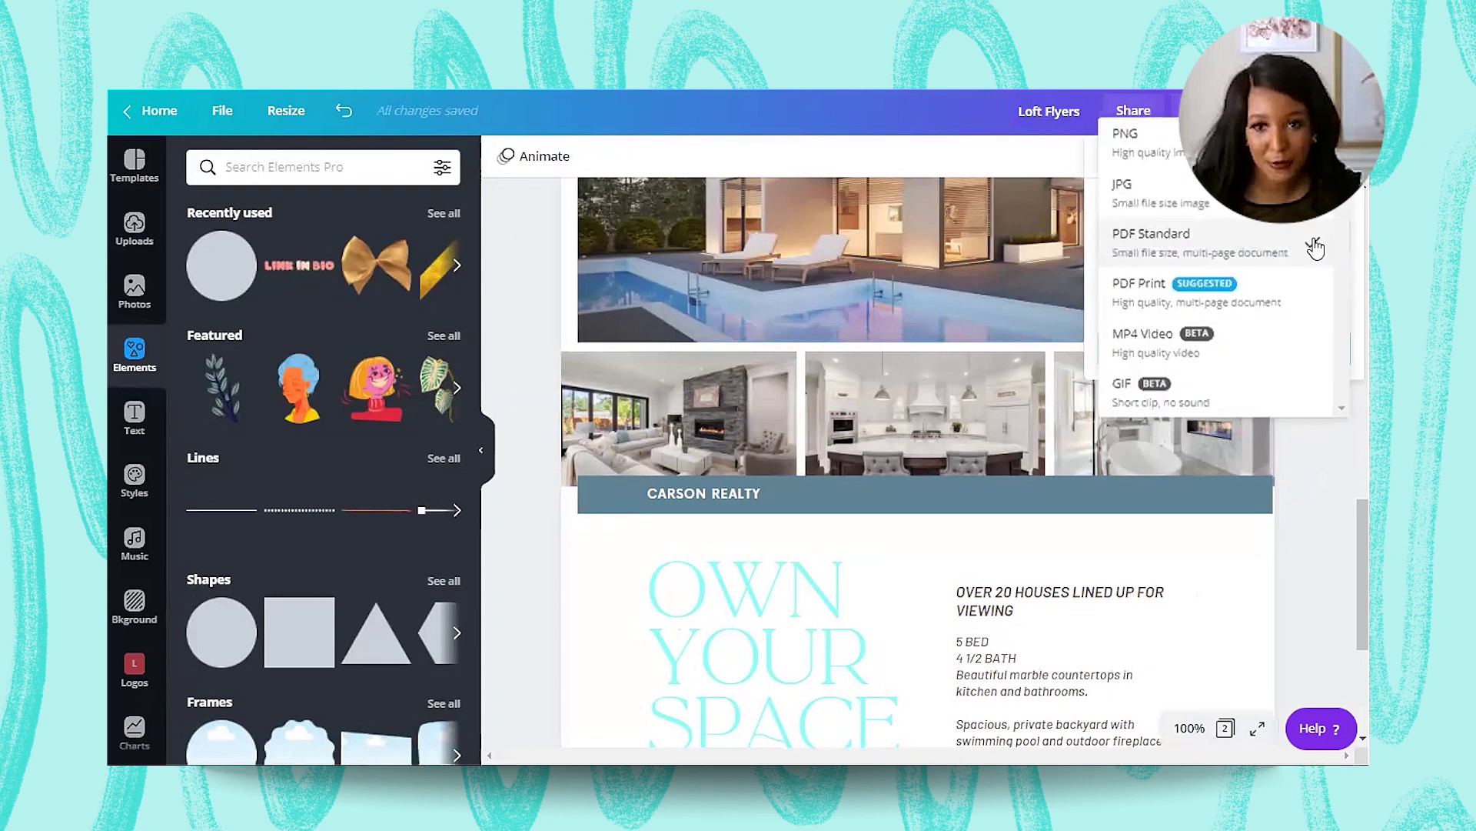
{"action": "left_click", "coordinate": [1315, 246]}
{"action": "left_click", "coordinate": [1331, 306]}
{"action": "left_click", "coordinate": [1329, 404]}
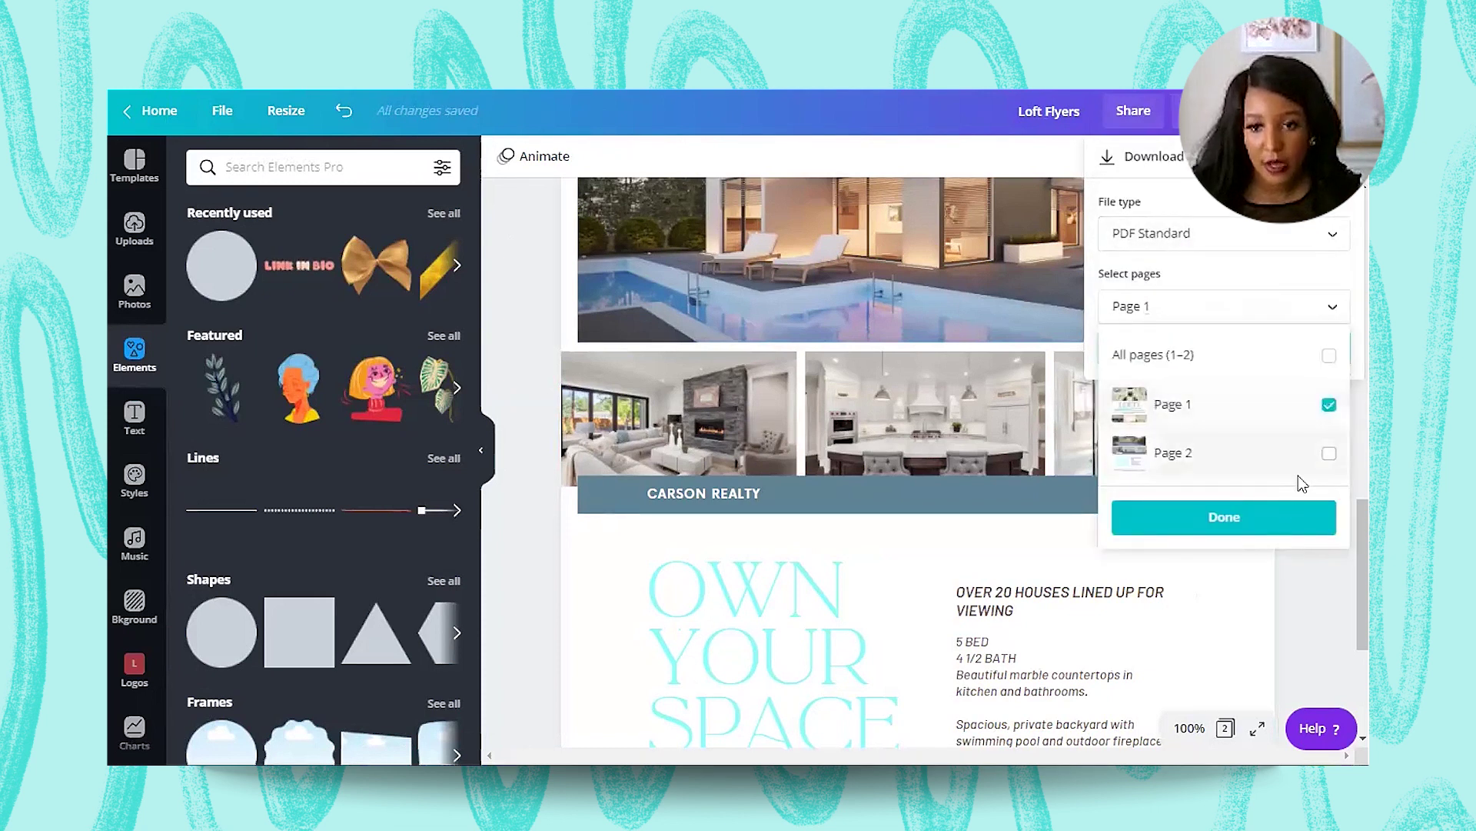
{"action": "left_click", "coordinate": [1277, 517]}
{"action": "left_click", "coordinate": [1258, 360]}
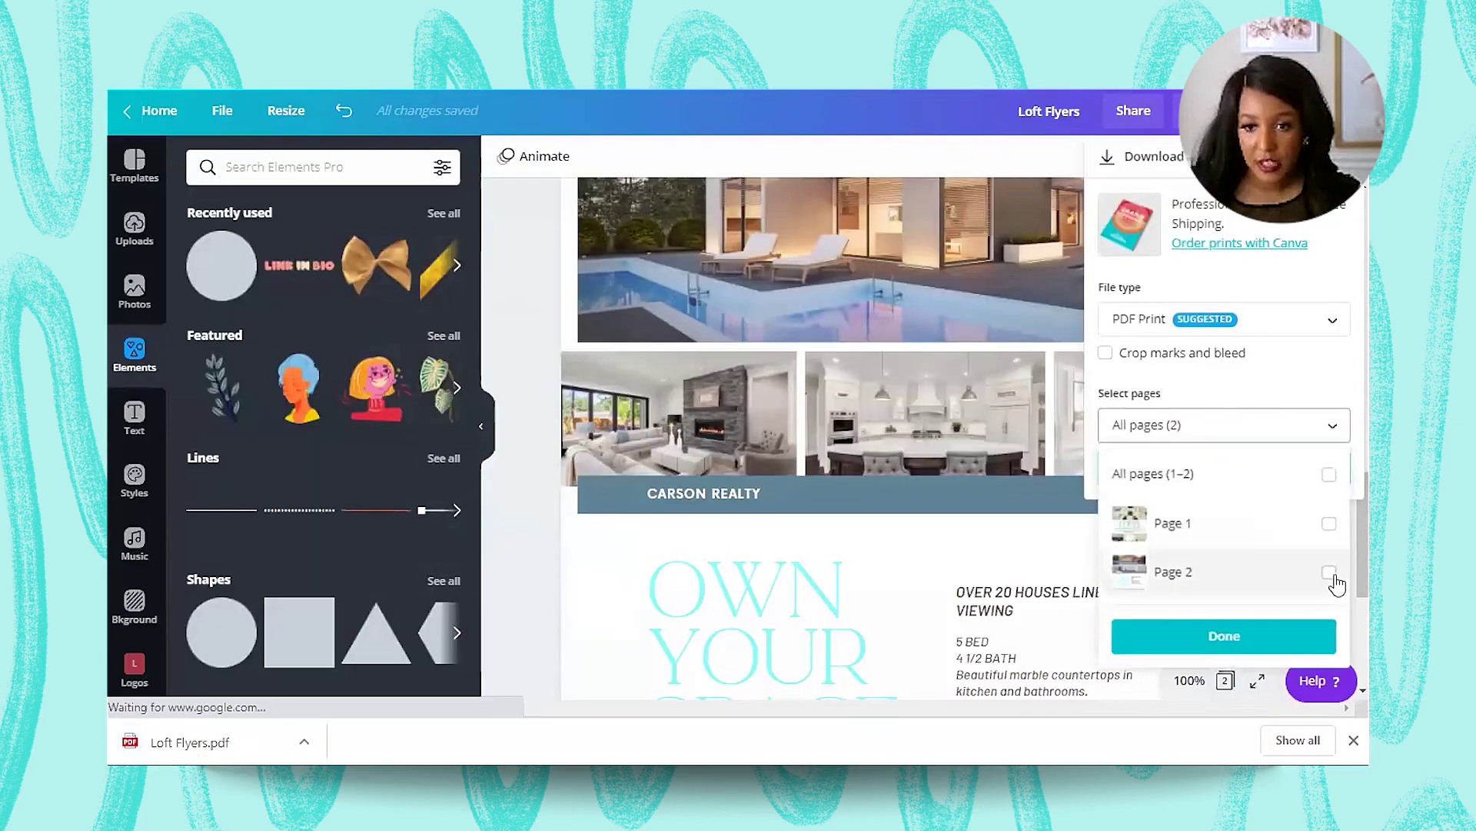
Step: Choose only page 2 for a PDF Print download
{"action": "left_click", "coordinate": [1330, 573]}
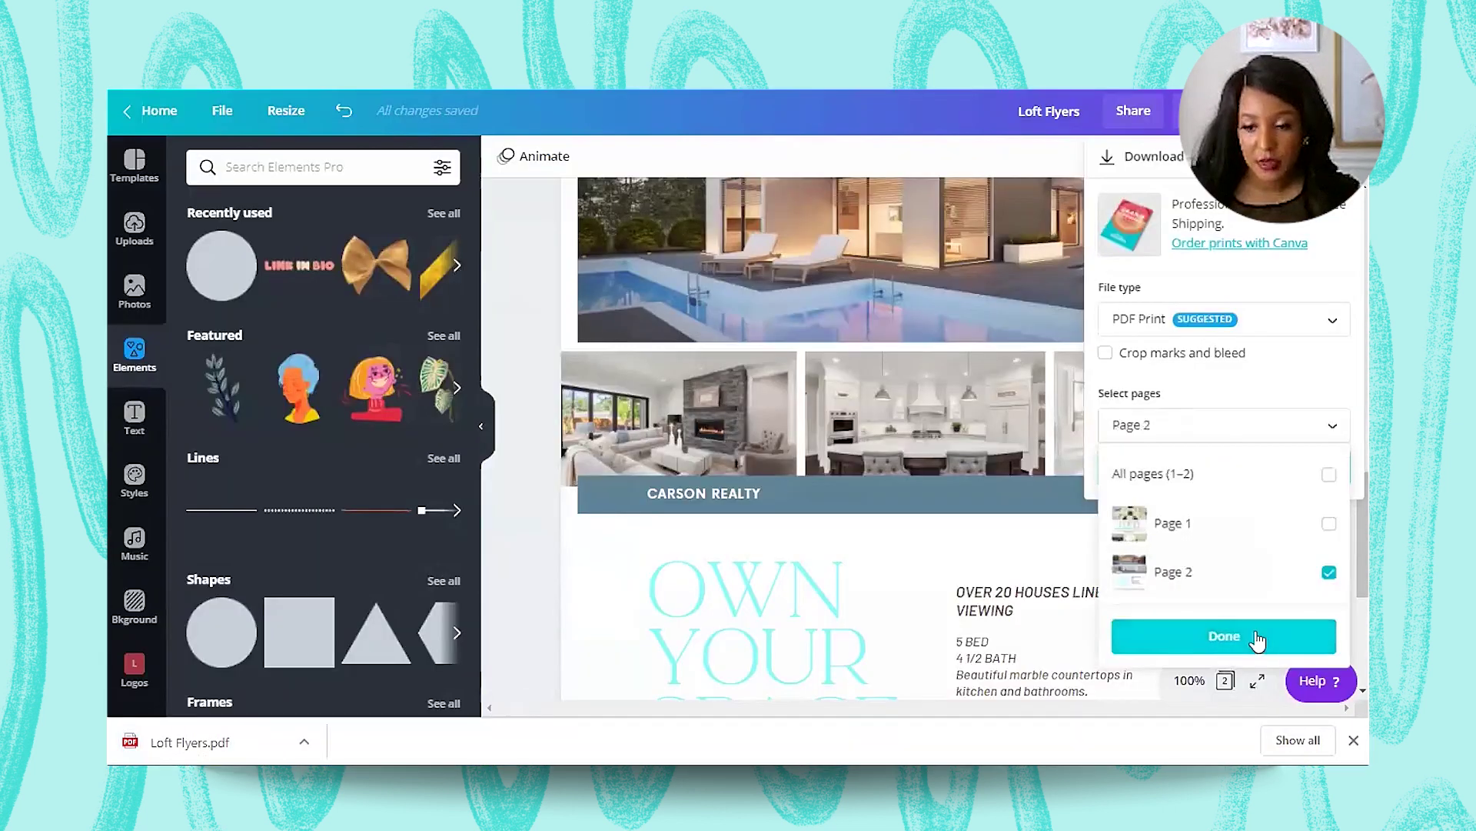
{"action": "left_click", "coordinate": [1255, 637]}
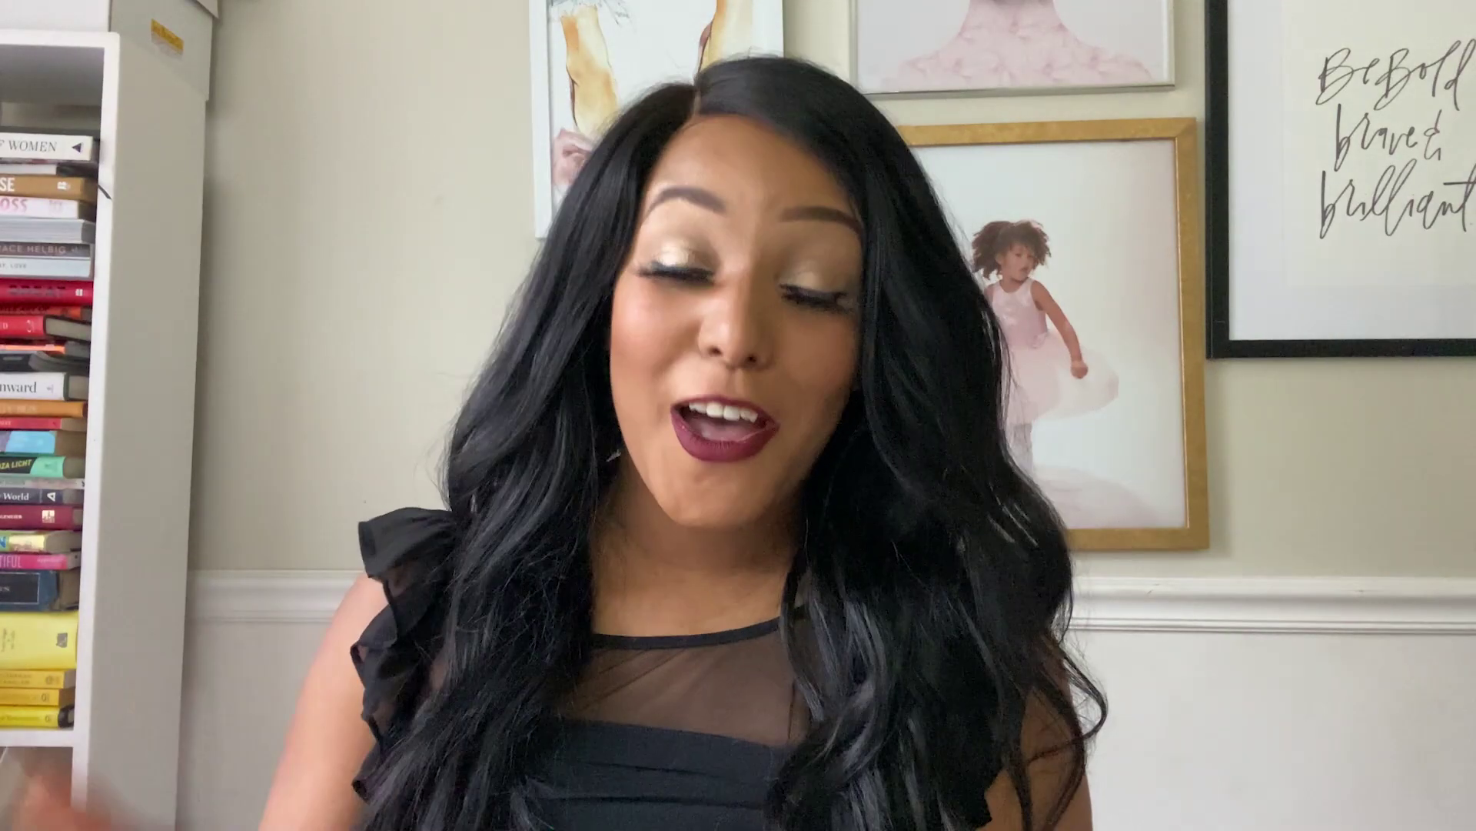